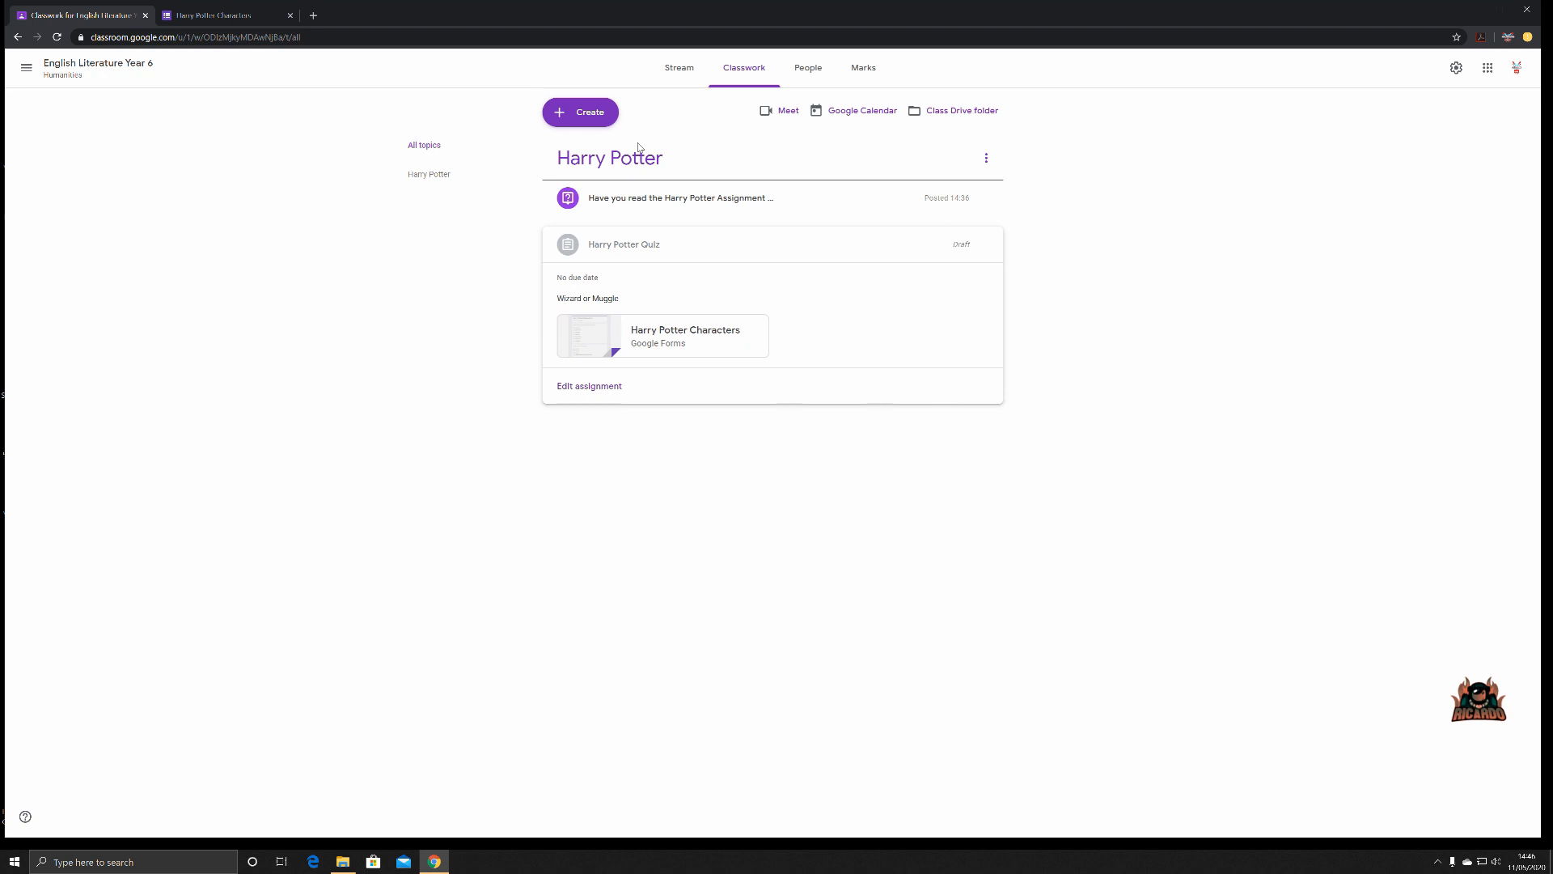
# Add a new classwork topic named "Hobbit"
pyautogui.click(579, 121)
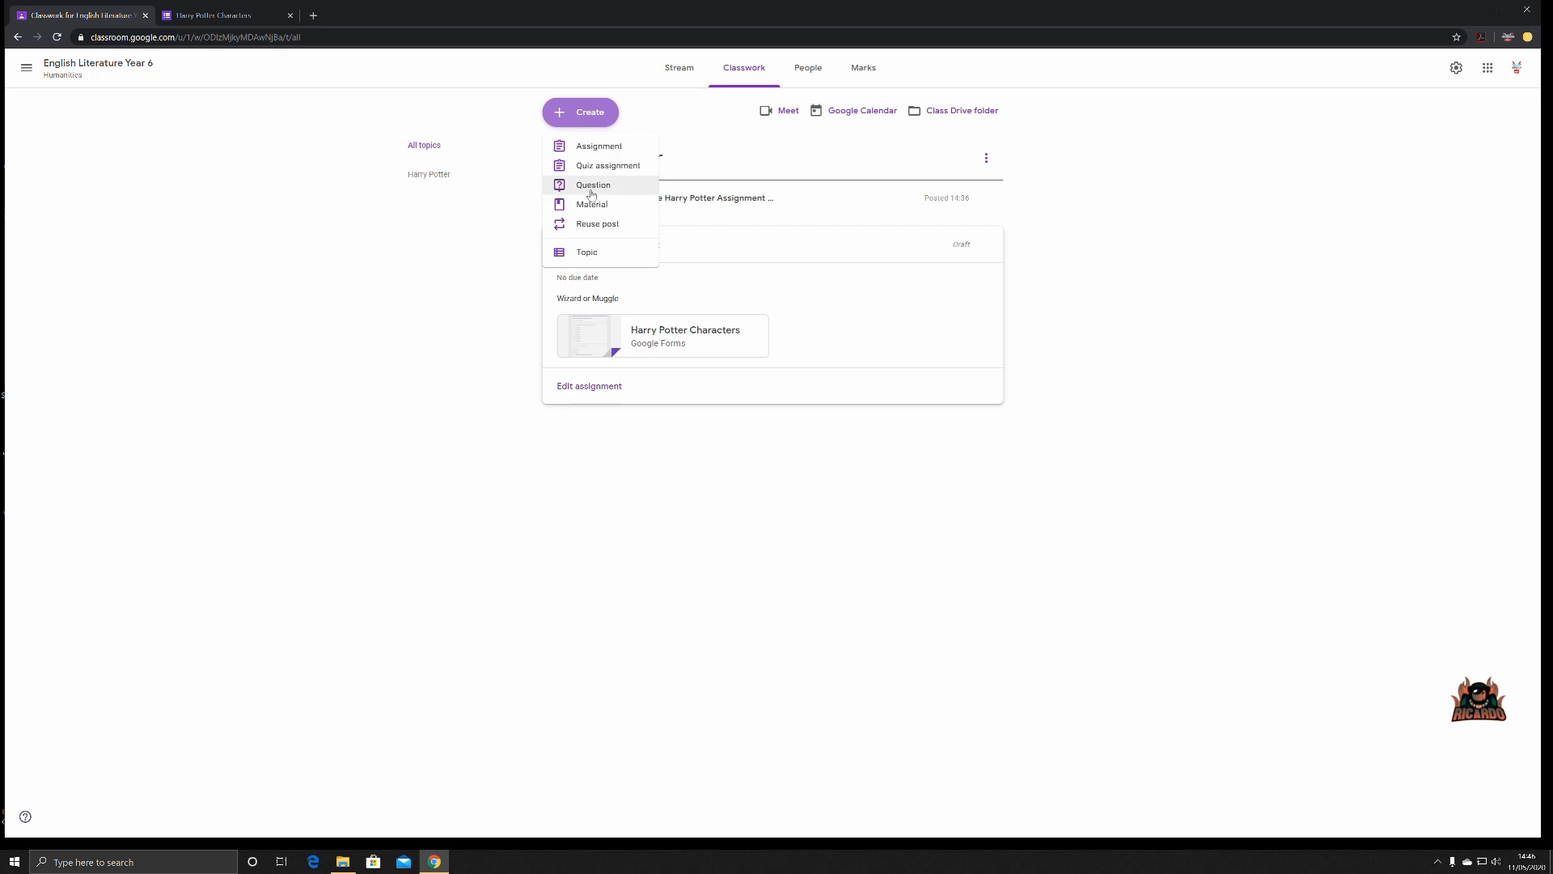
pyautogui.click(579, 252)
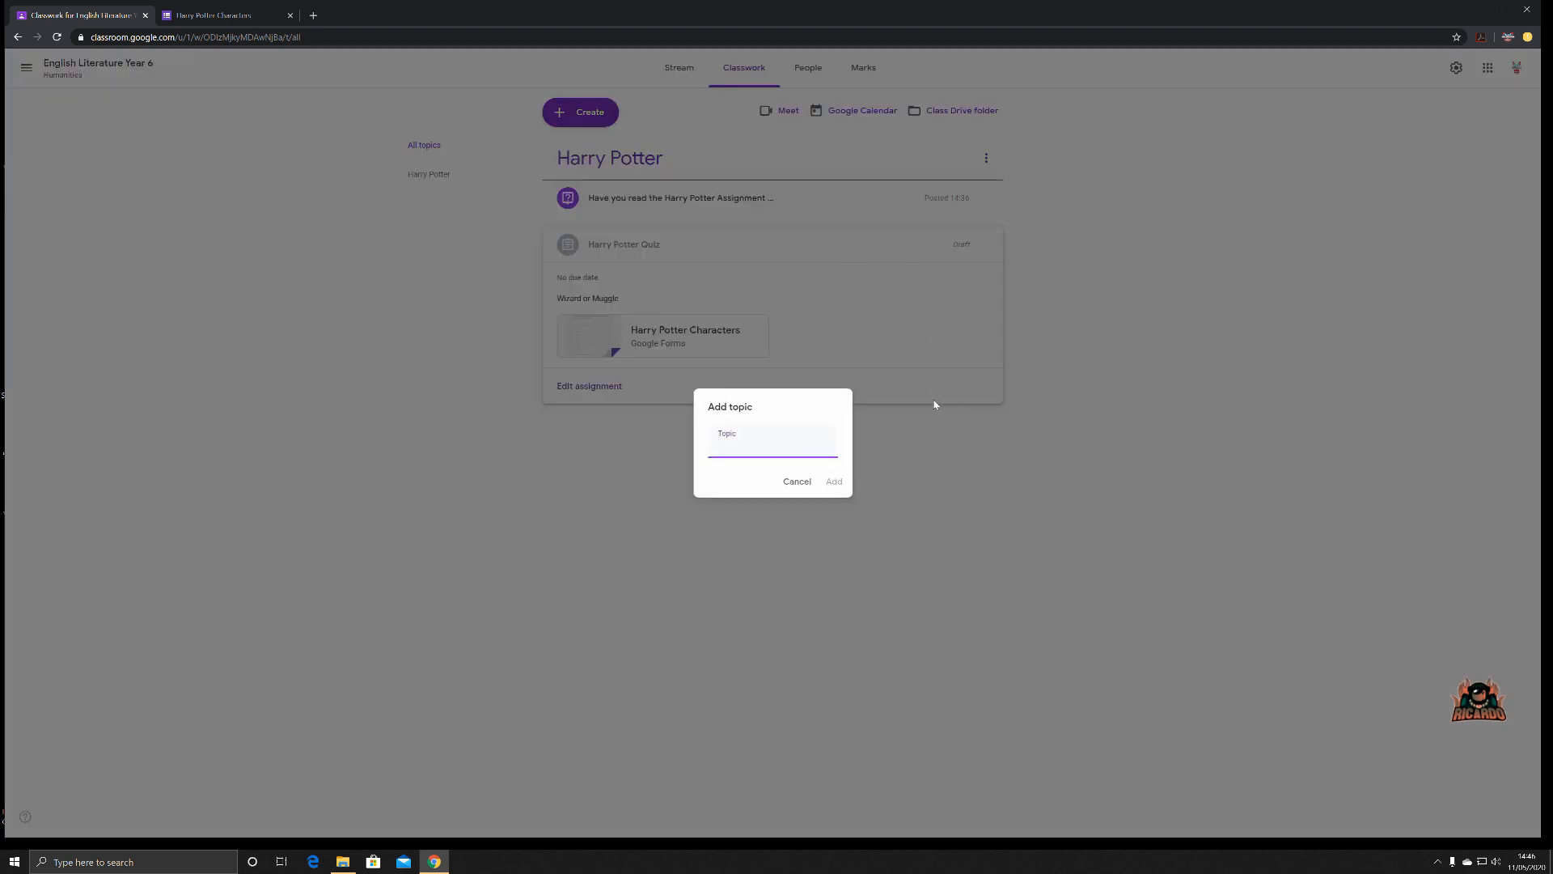
pyautogui.write('Hobbit')
pyautogui.click(834, 481)
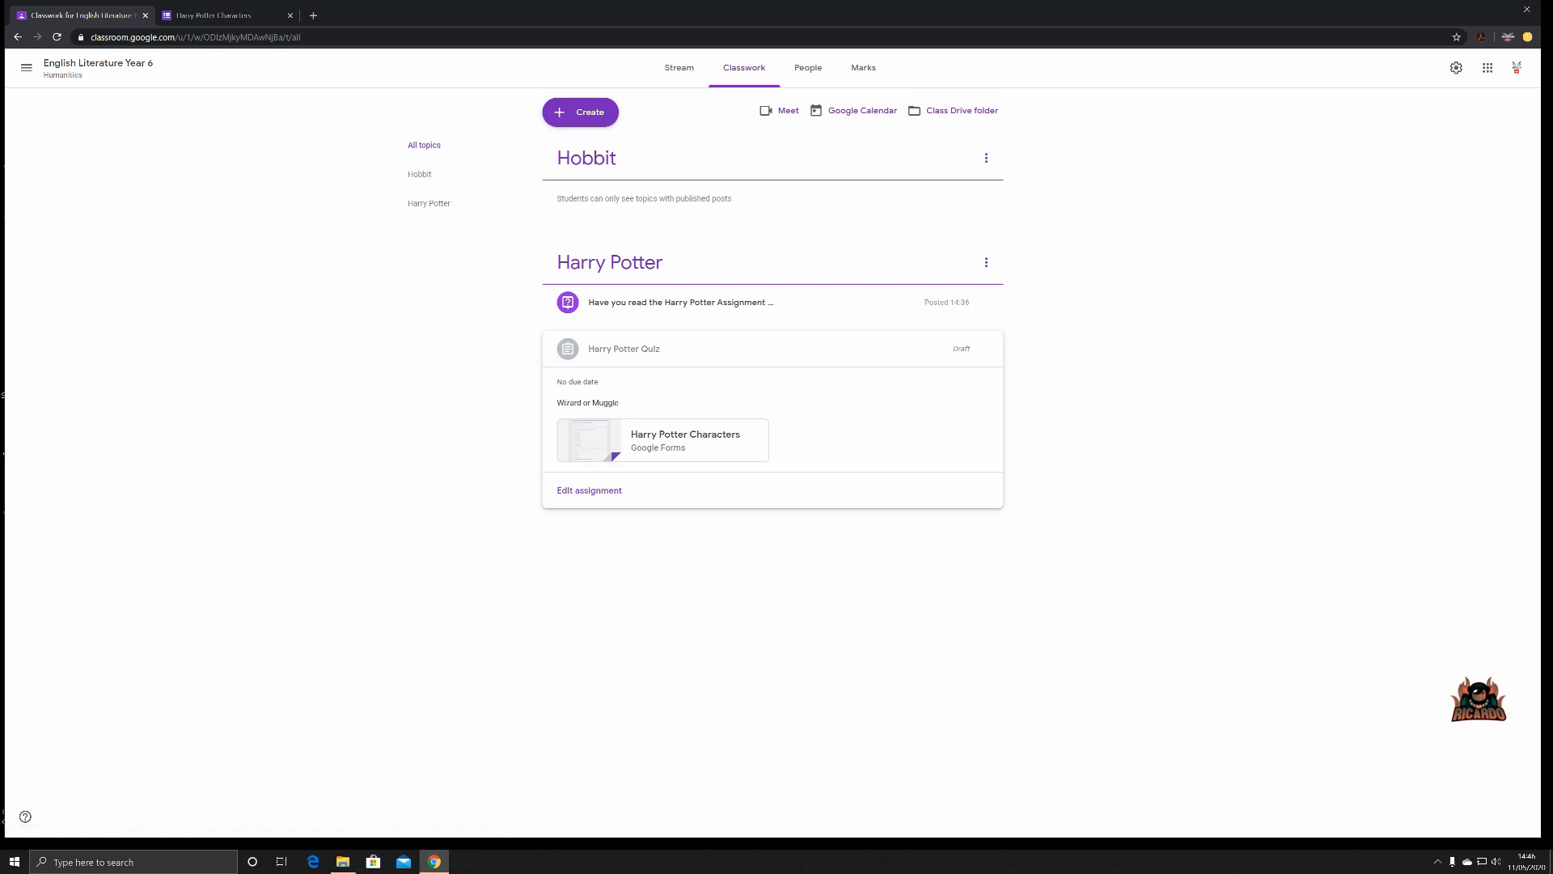
pyautogui.click(986, 158)
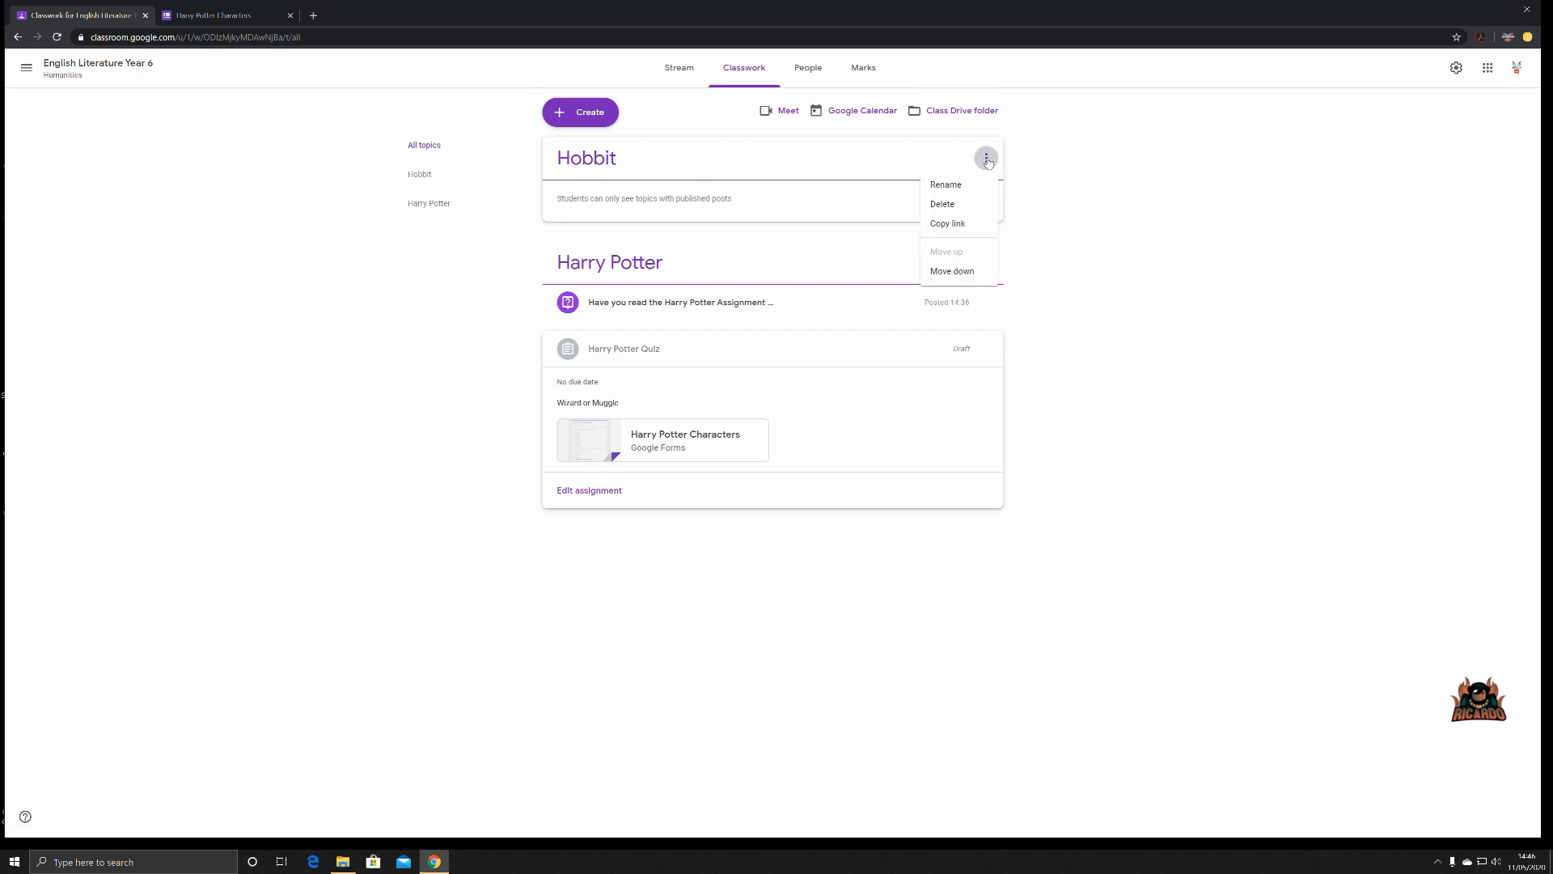
pyautogui.click(564, 124)
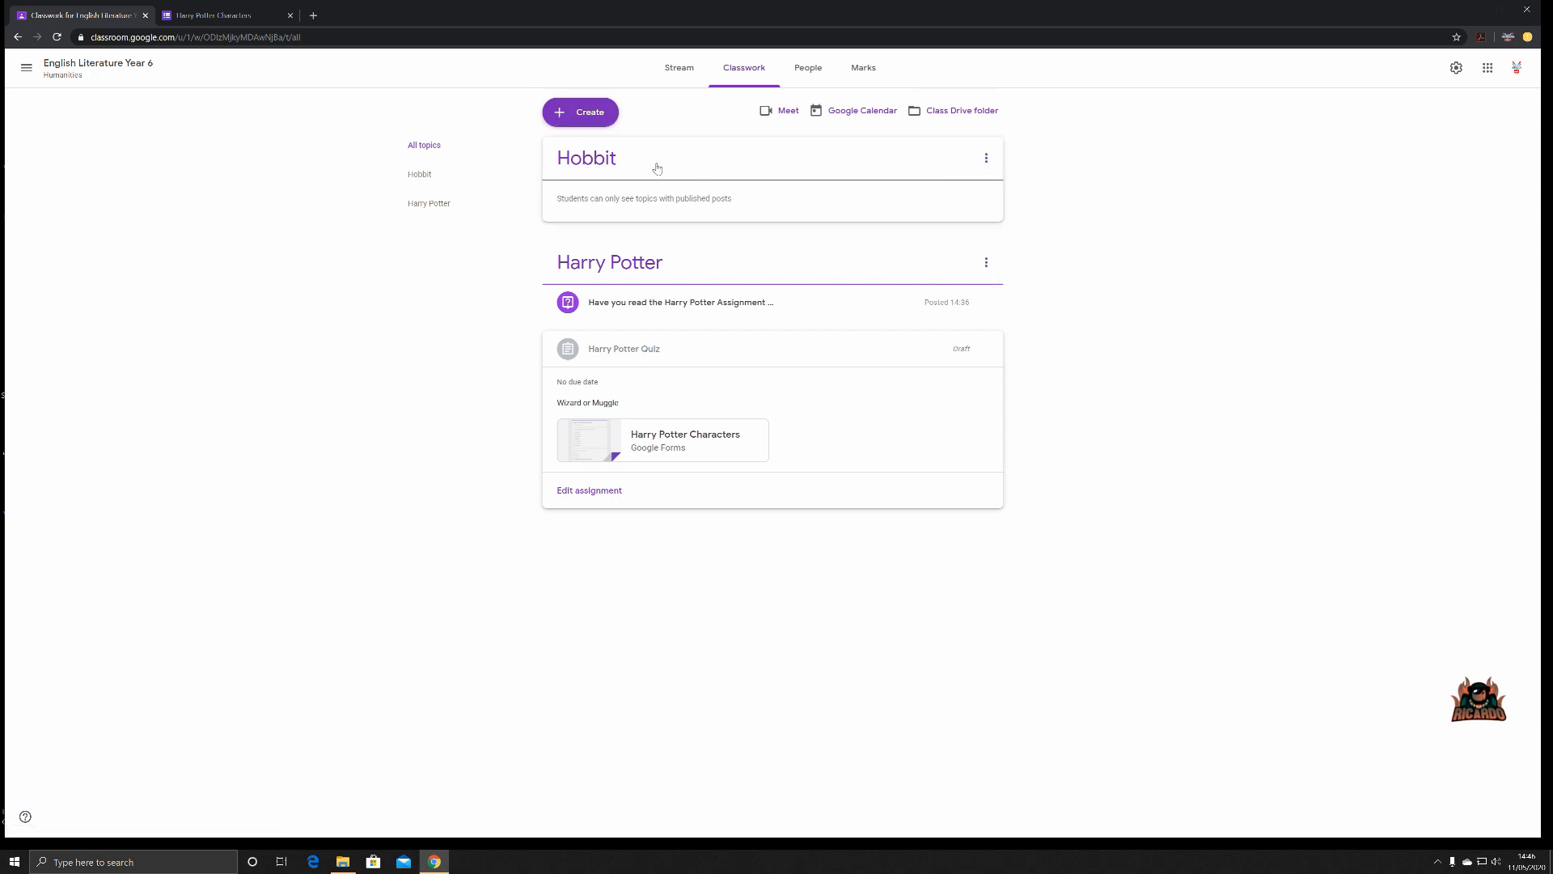
# Create a quiz assignment with grade importing turned on and title it "The Hobbit Quiz"
pyautogui.click(567, 113)
pyautogui.click(602, 165)
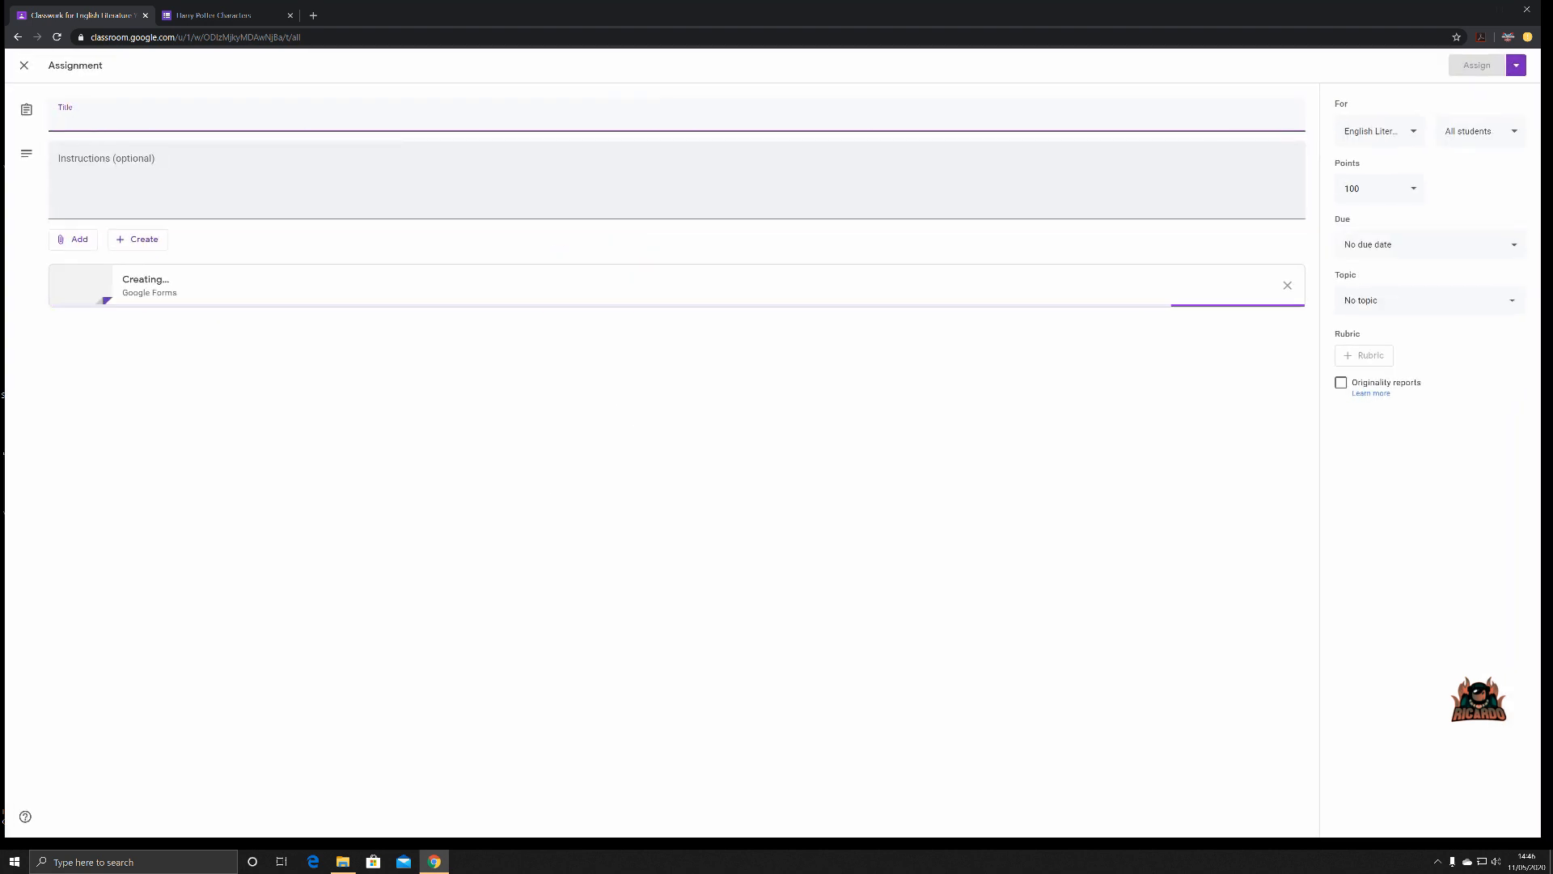
pyautogui.click(61, 341)
pyautogui.click(62, 341)
pyautogui.click(89, 116)
pyautogui.write('The ')
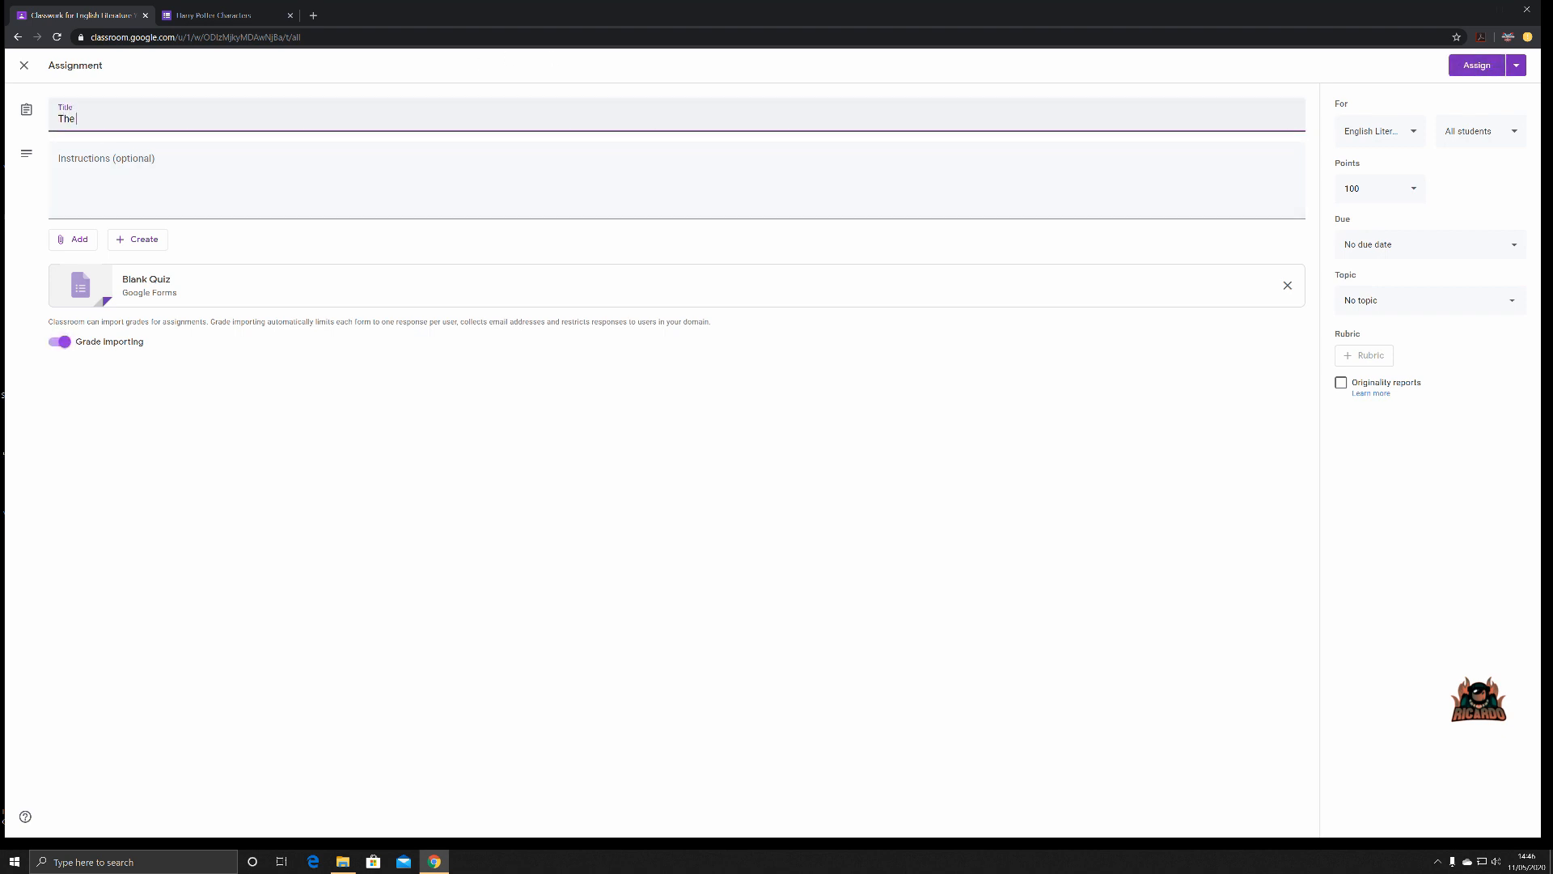
pyautogui.write('Hobbit Quiz')
# Enter "Answer all questions after reviewing the text" as the assignment's instructions
pyautogui.press('Tab')
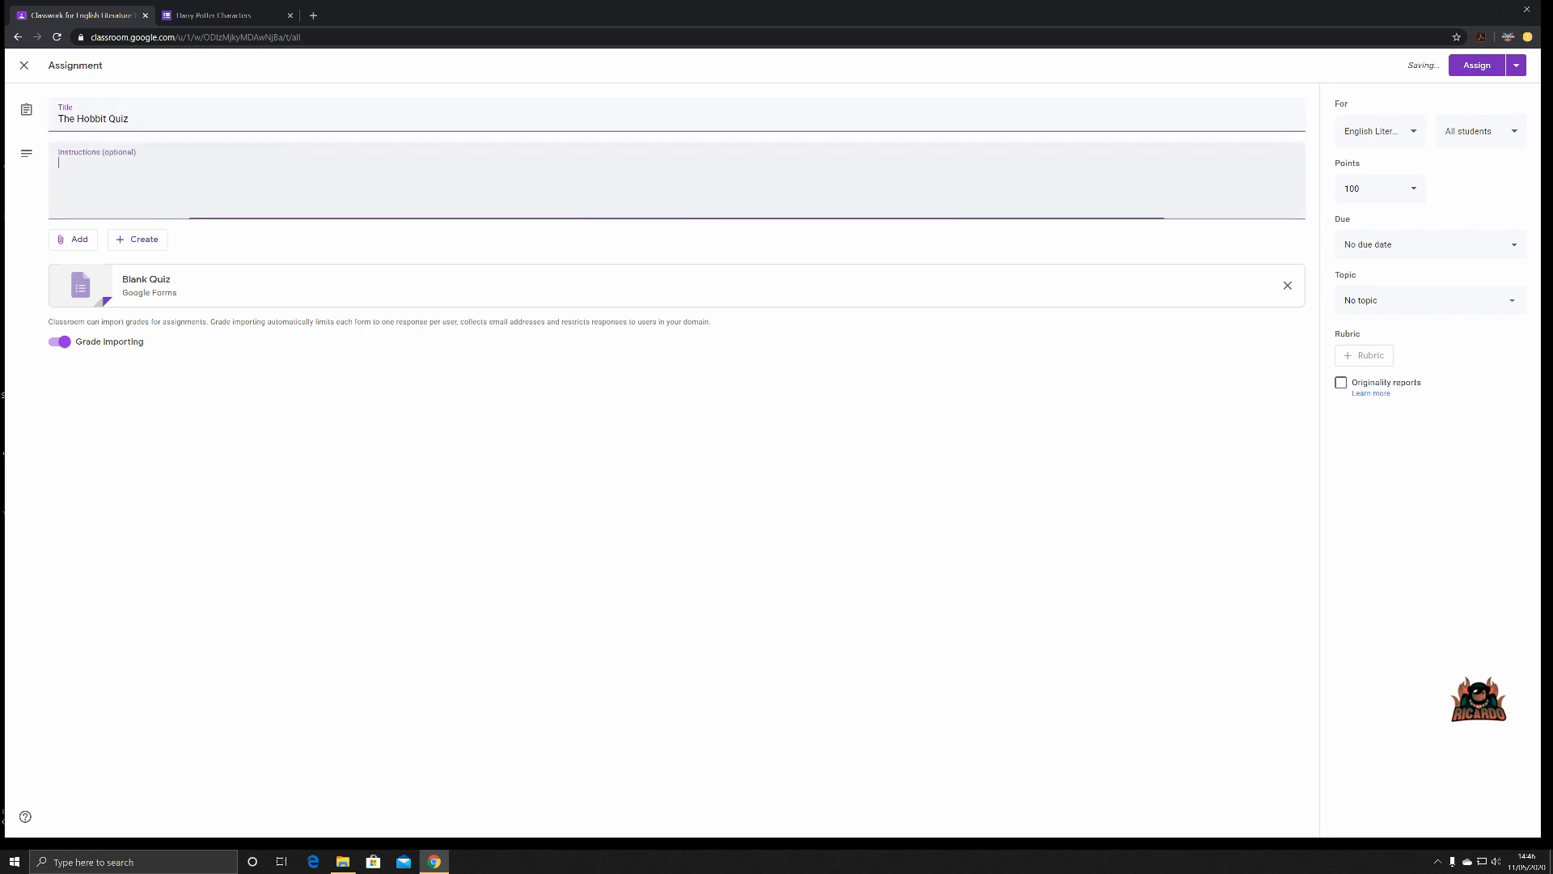
pyautogui.write('Answer')
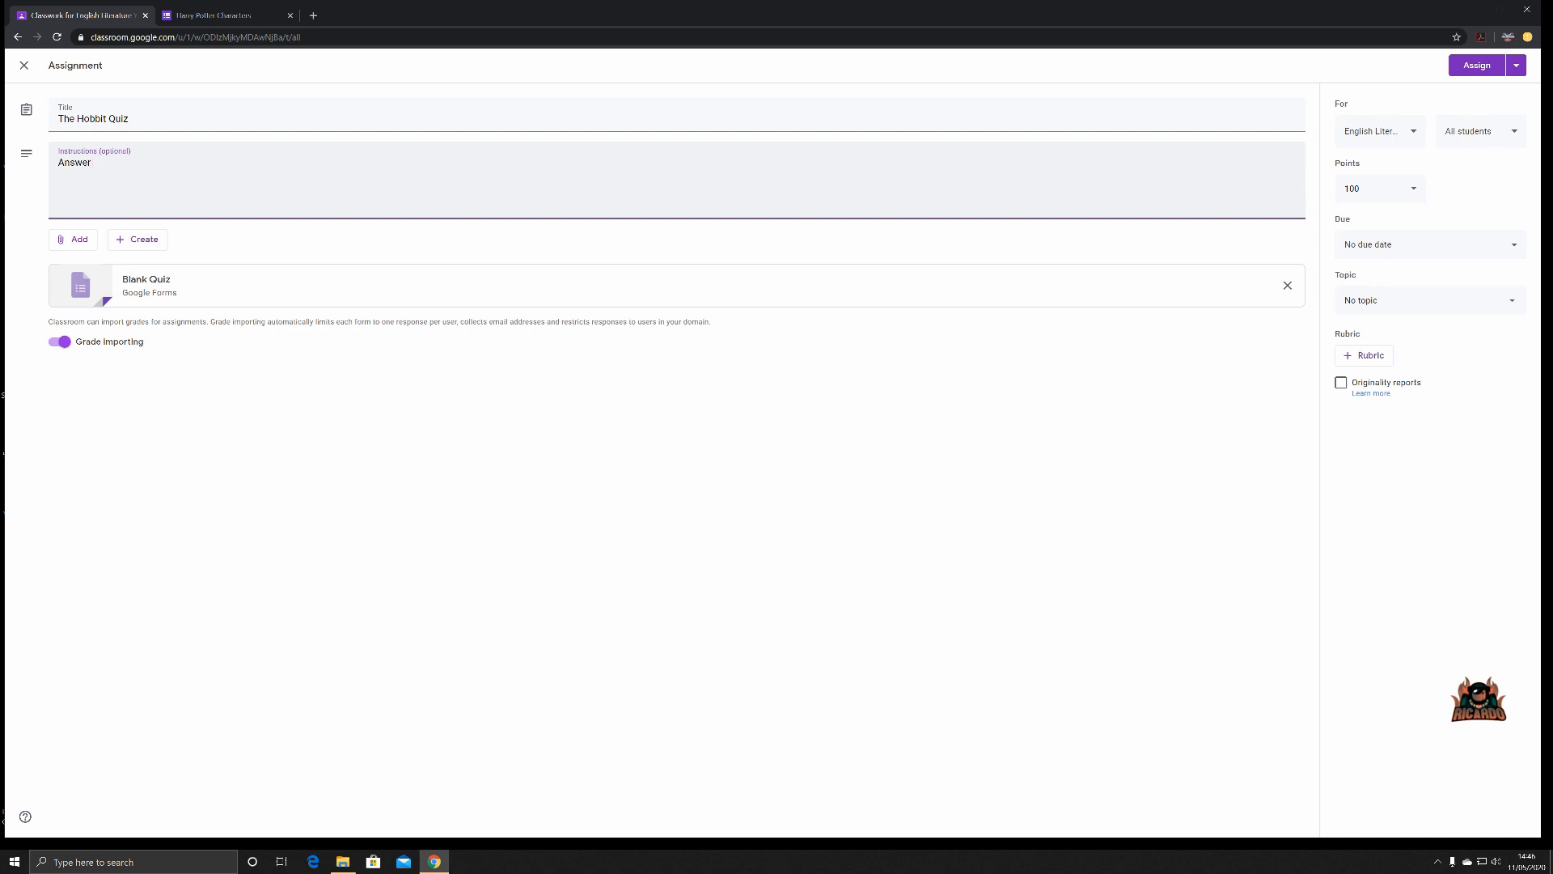
pyautogui.write(' all questions')
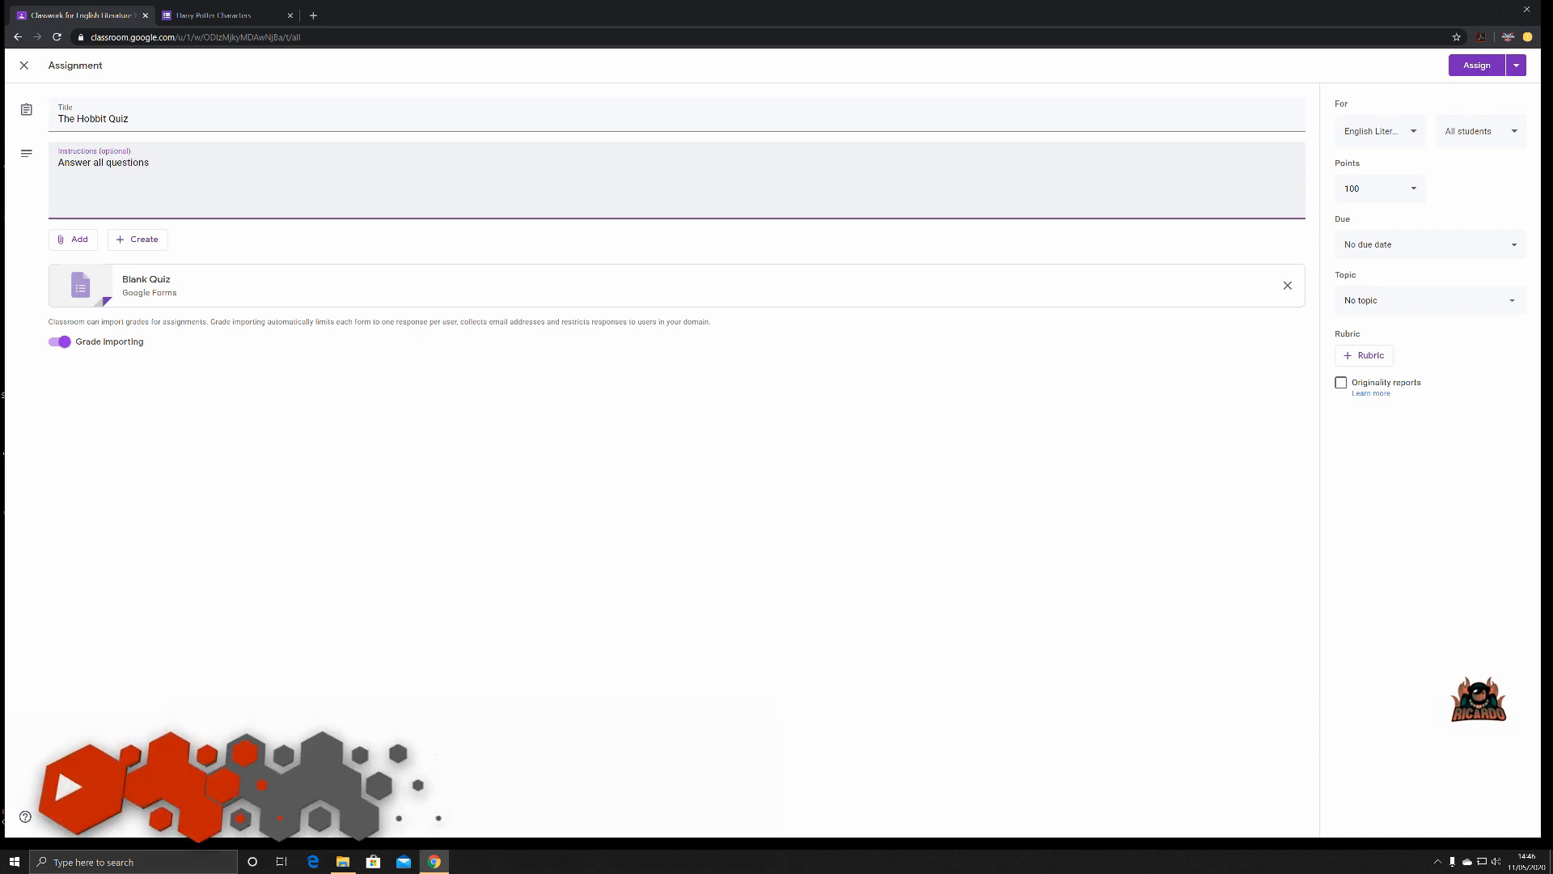
pyautogui.write(' after re')
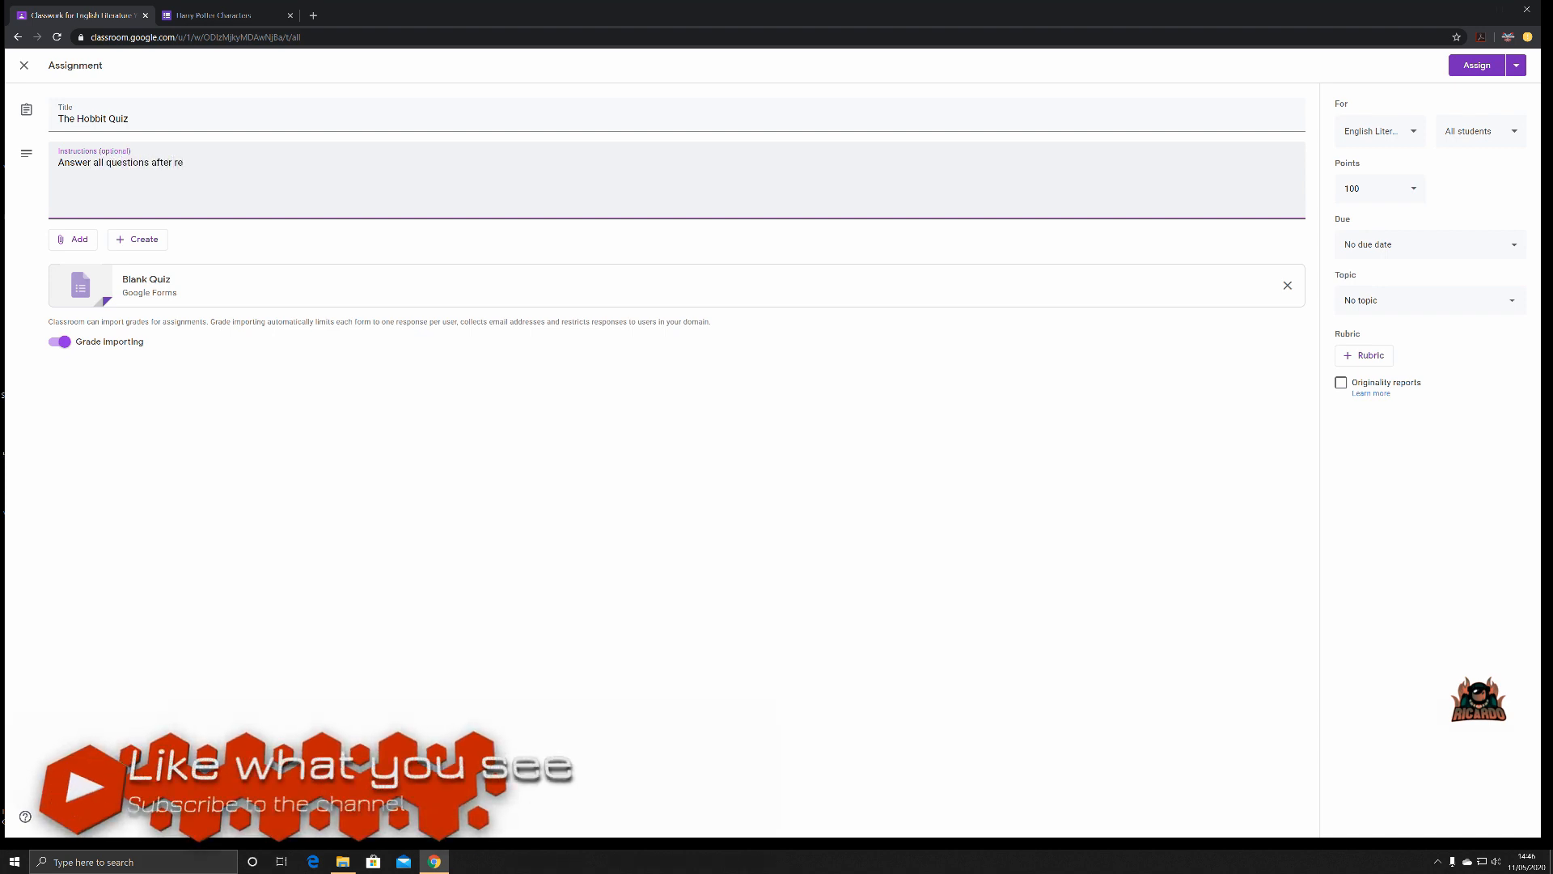
pyautogui.write('viewing the text')
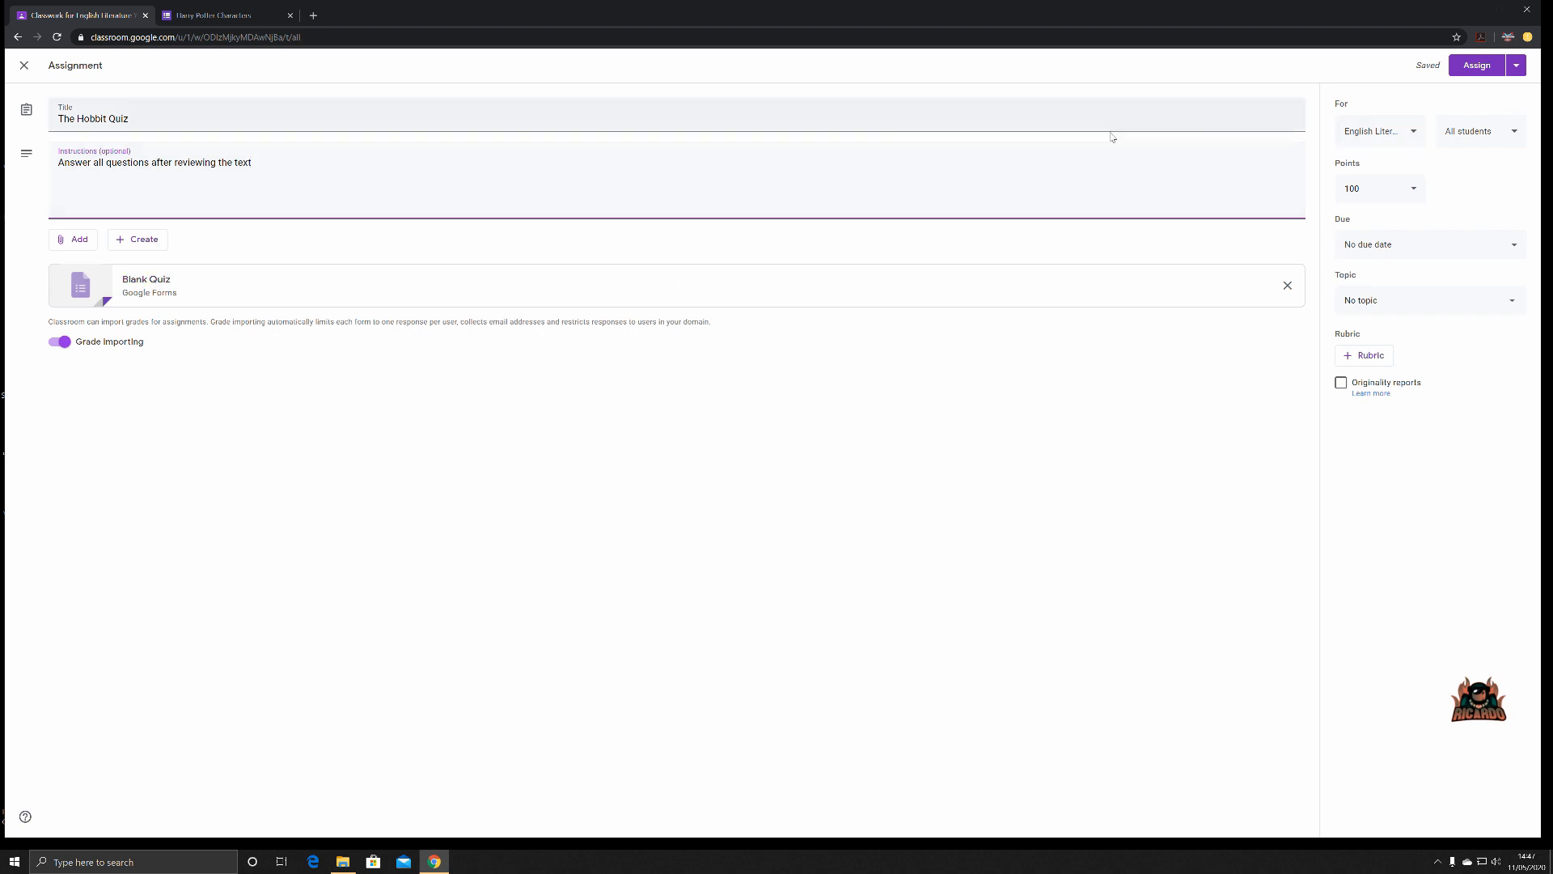
# Assign the quiz to the Media Studies class in addition to English Literature, keeping the points at 100
pyautogui.click(1418, 137)
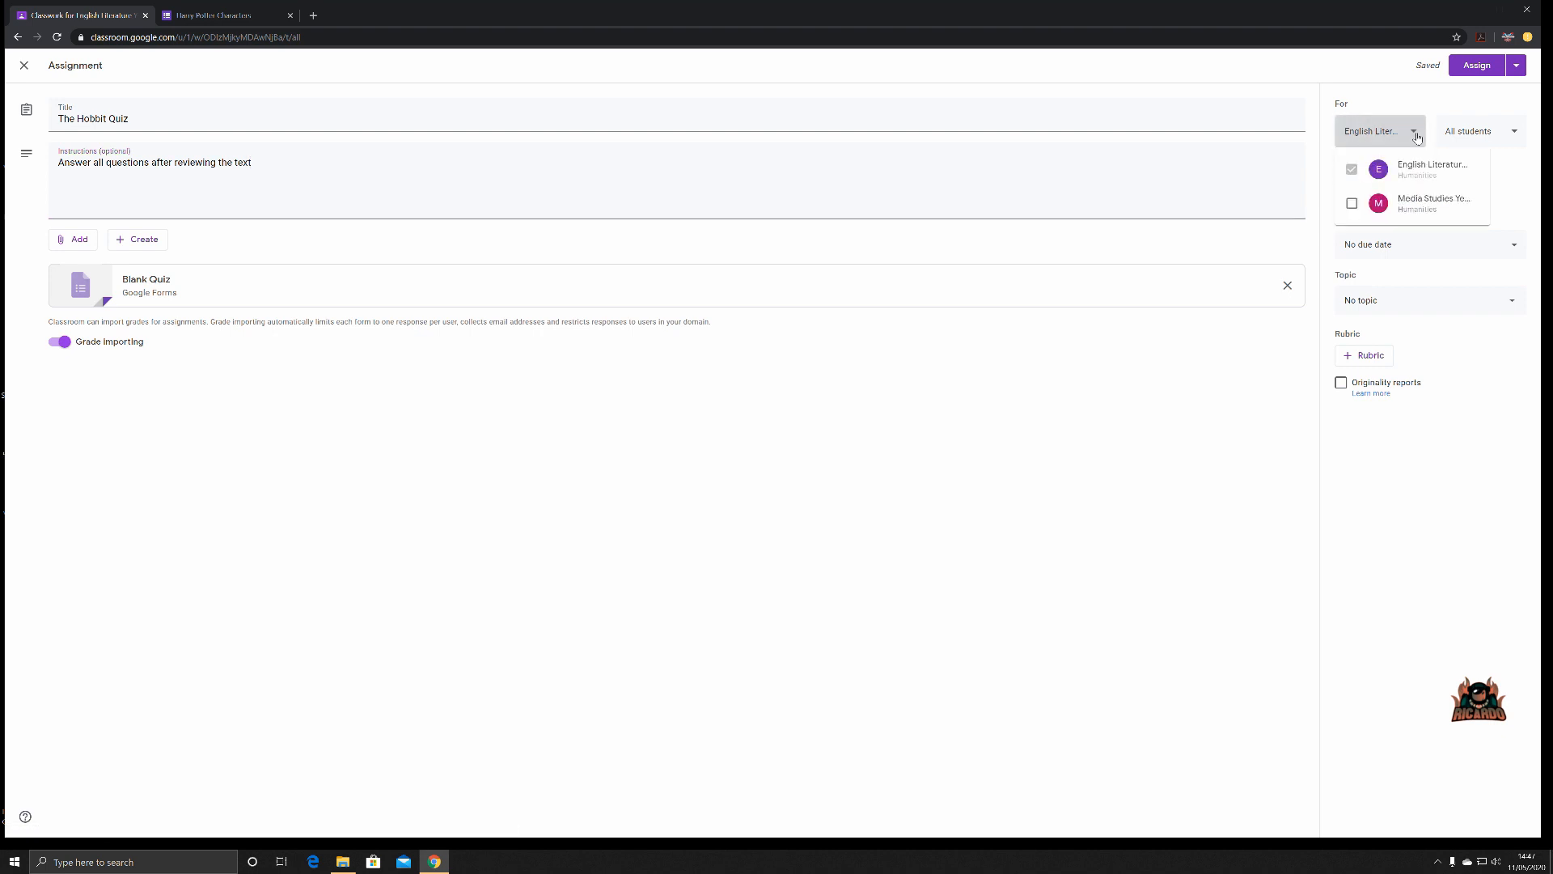
pyautogui.click(1353, 208)
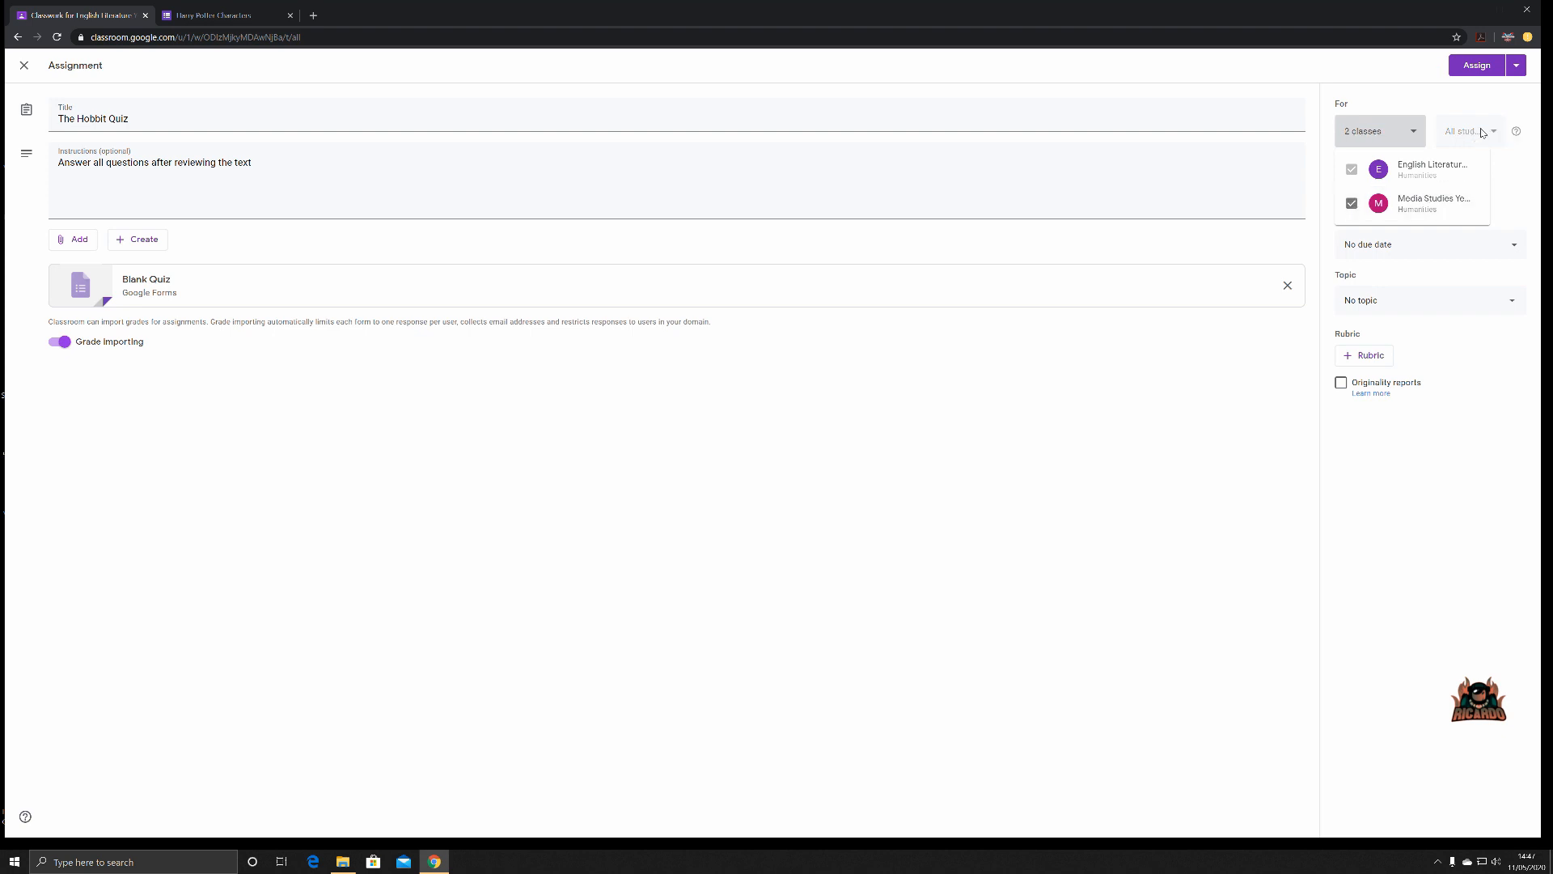
pyautogui.click(1455, 117)
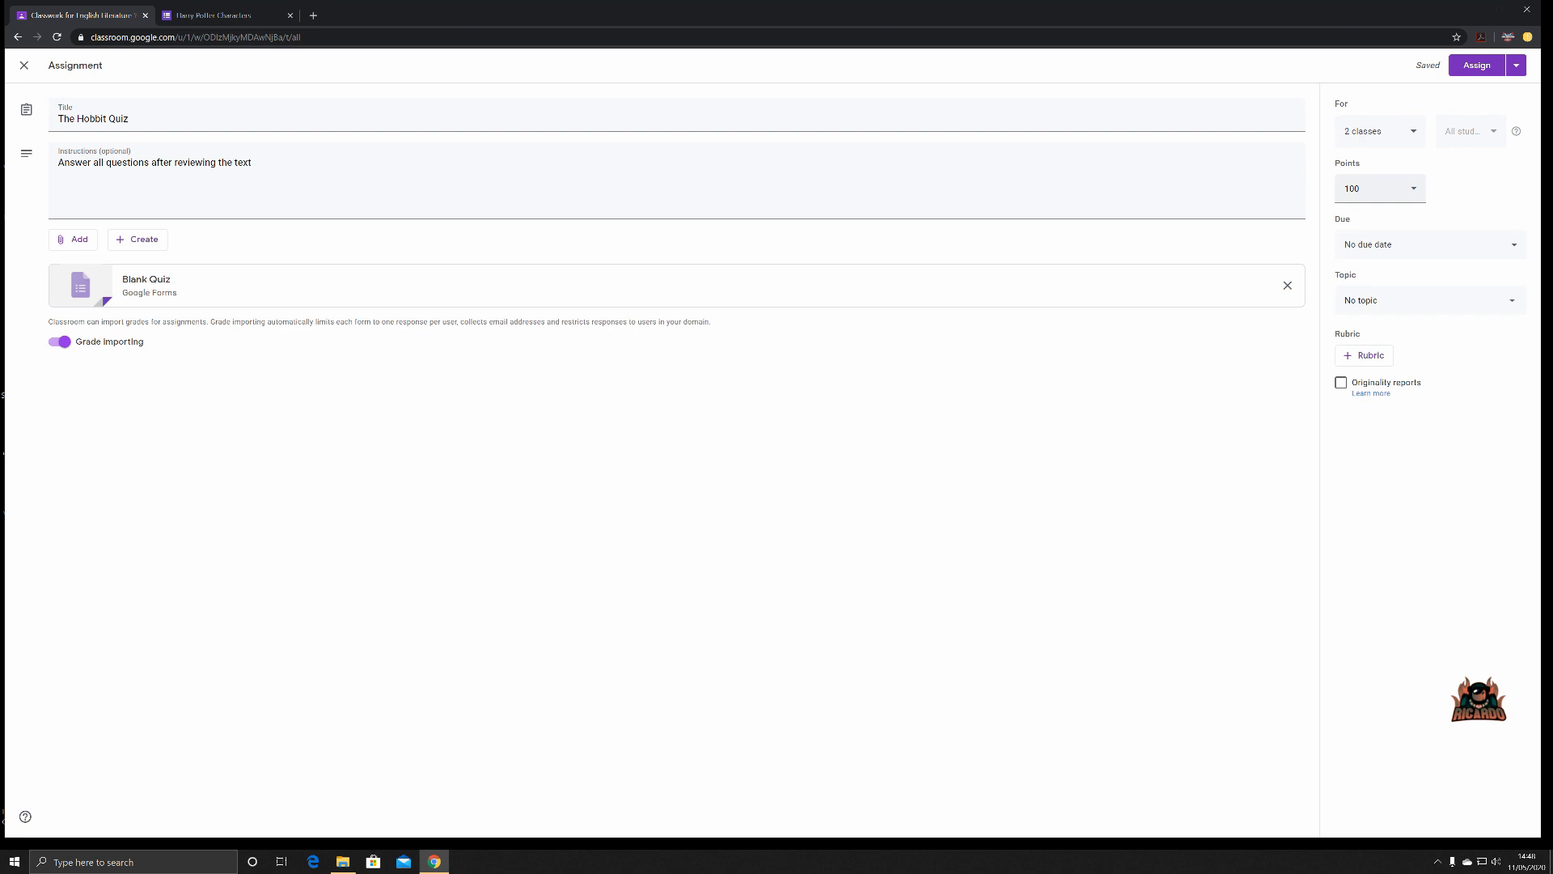
pyautogui.click(1417, 200)
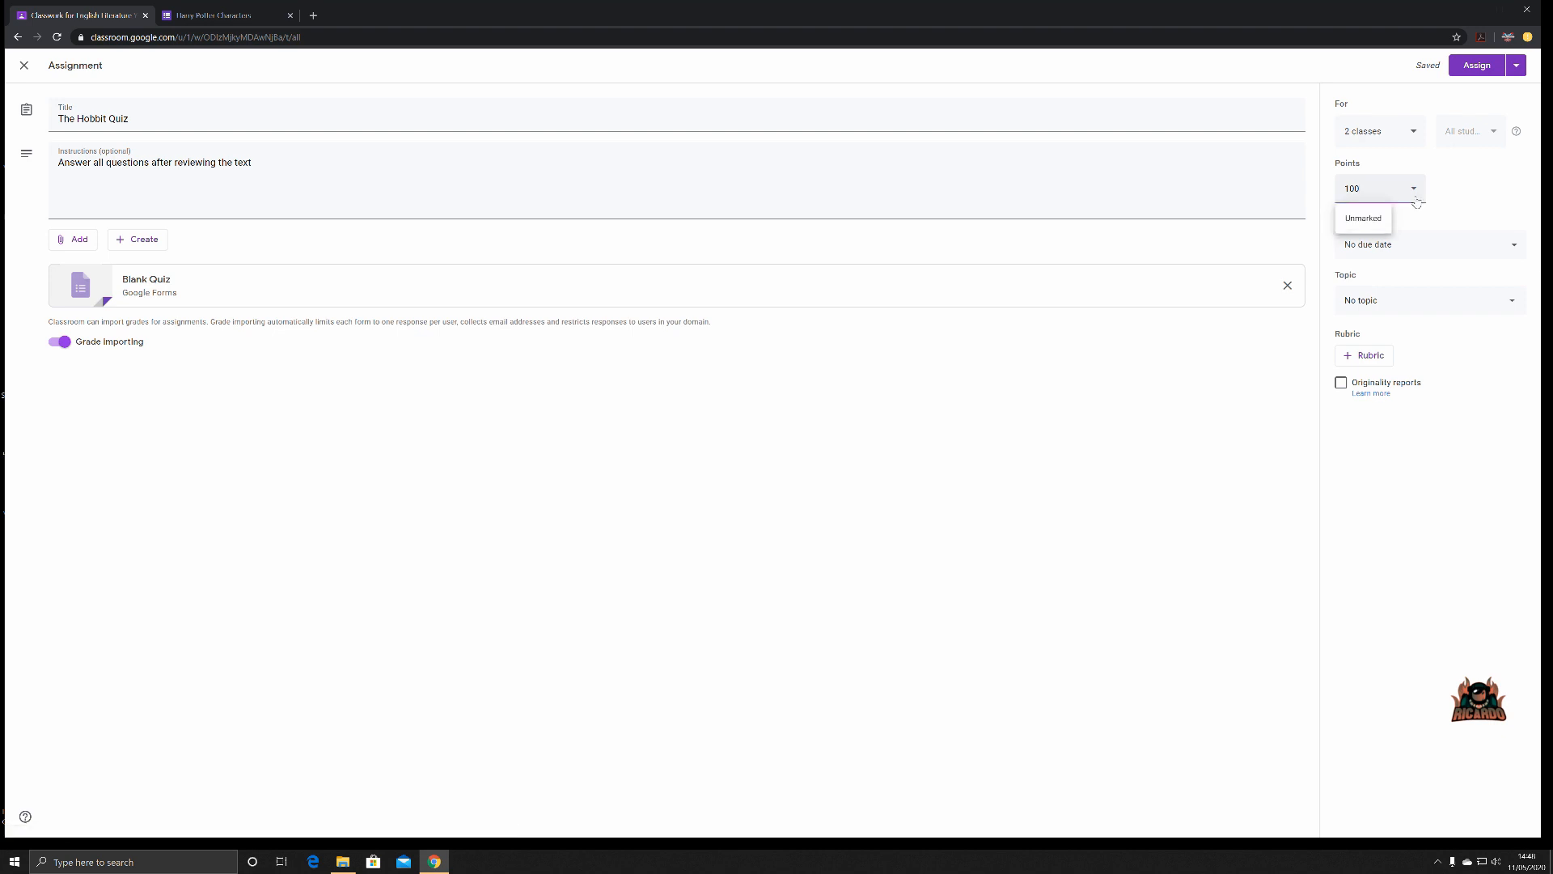
pyautogui.click(1470, 205)
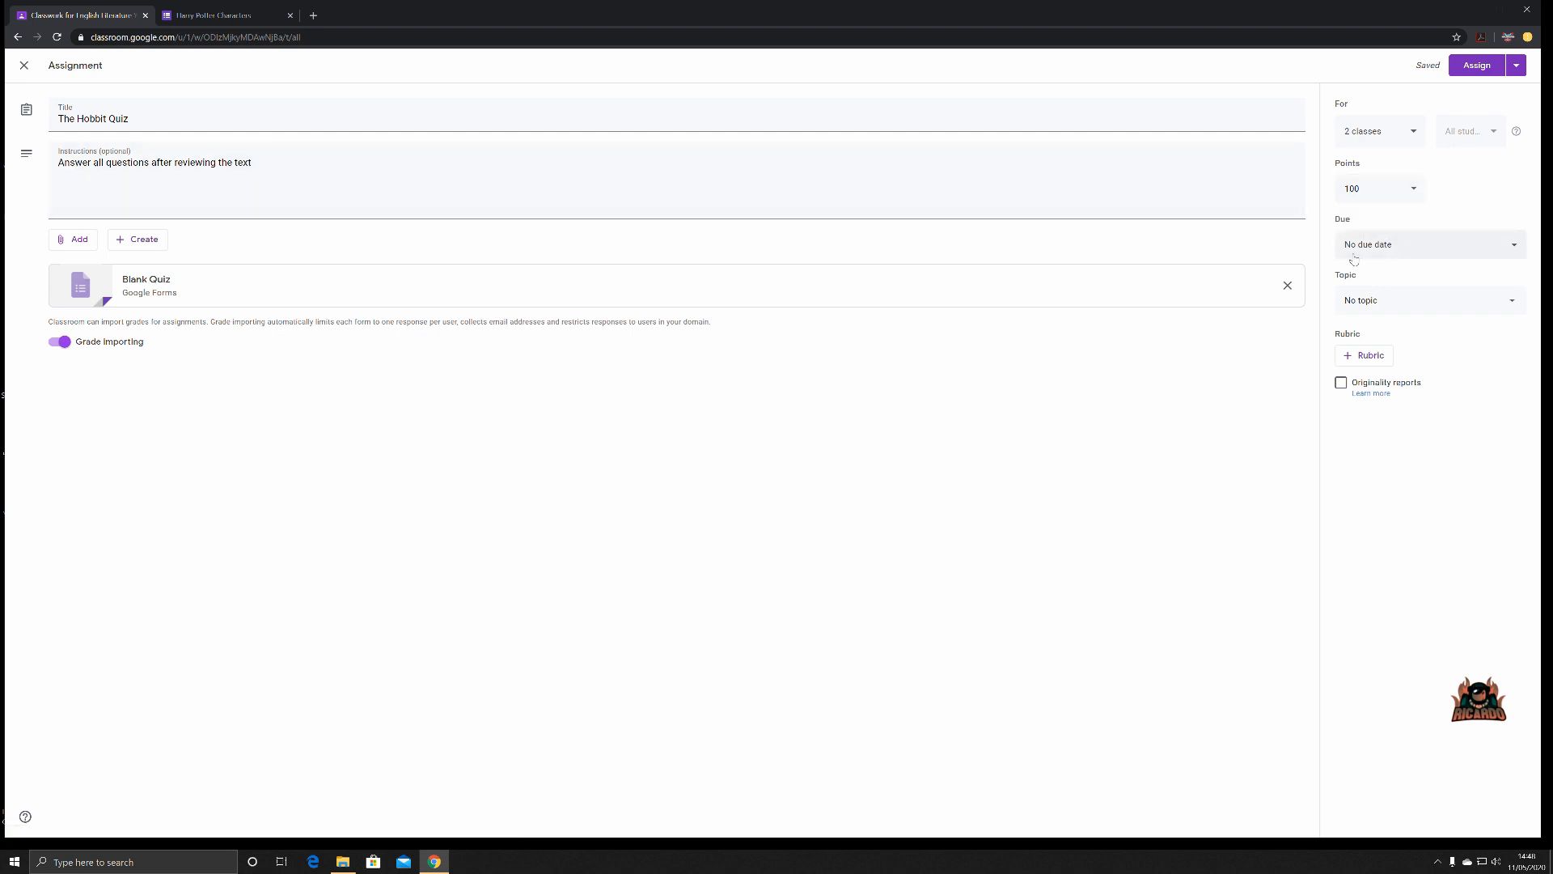
# Set a due date for the quiz assignment and choose a topic for it
pyautogui.click(1448, 249)
pyautogui.click(1416, 296)
pyautogui.click(1383, 423)
pyautogui.click(1453, 450)
pyautogui.click(1476, 303)
pyautogui.click(1376, 396)
# Open the attached Blank Quiz form and title it "The Hobbit Quiz - There and Back again"
pyautogui.click(175, 289)
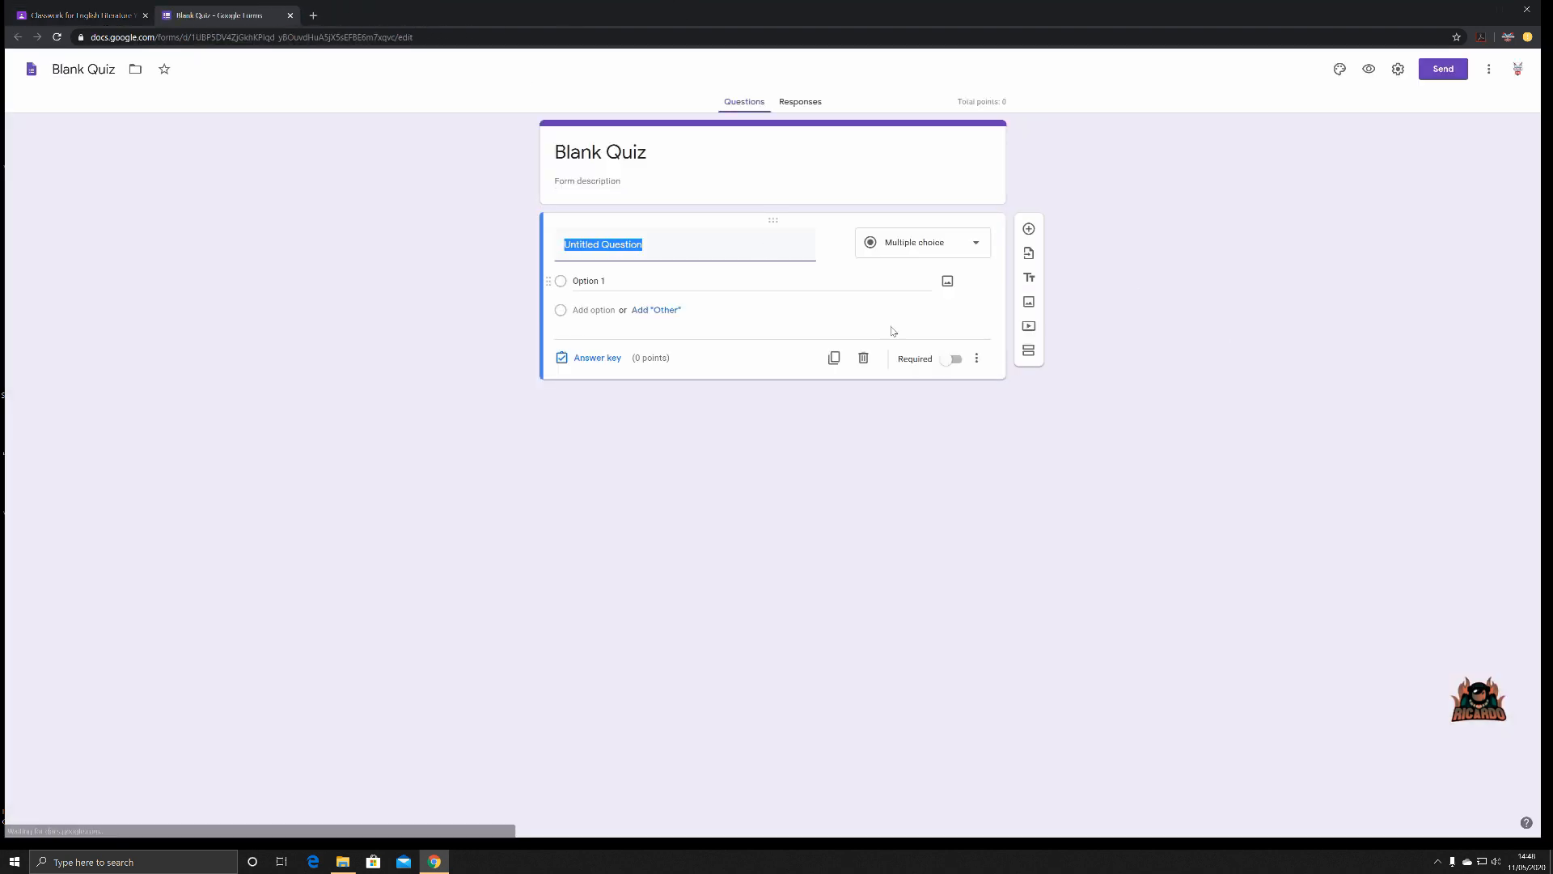
pyautogui.click(849, 202)
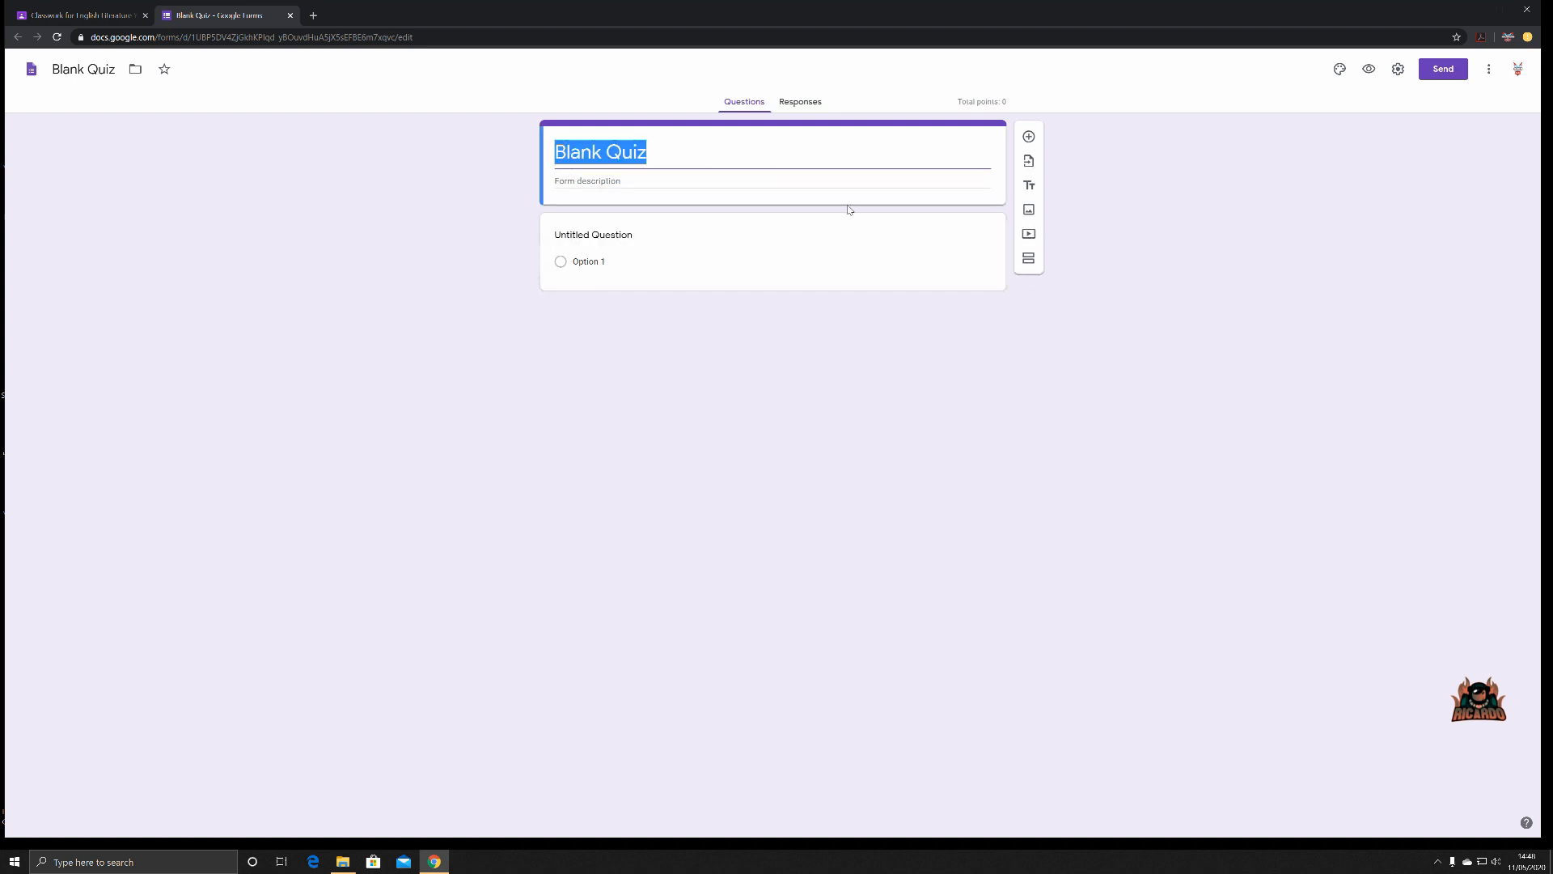
pyautogui.write('The Hobbit')
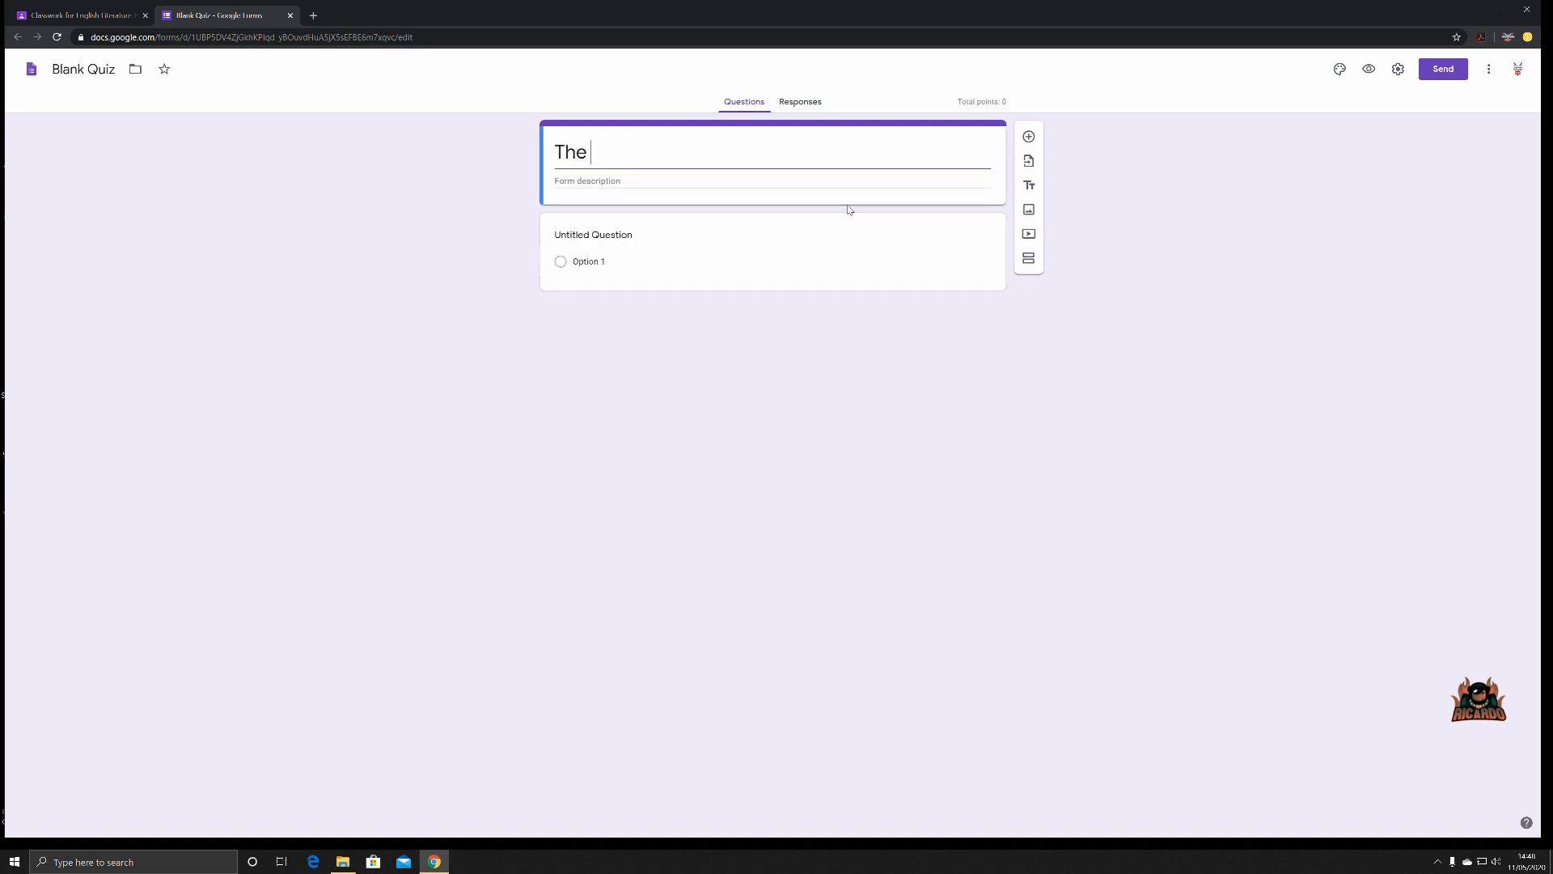
pyautogui.write(' Quiz - There and Backagain')
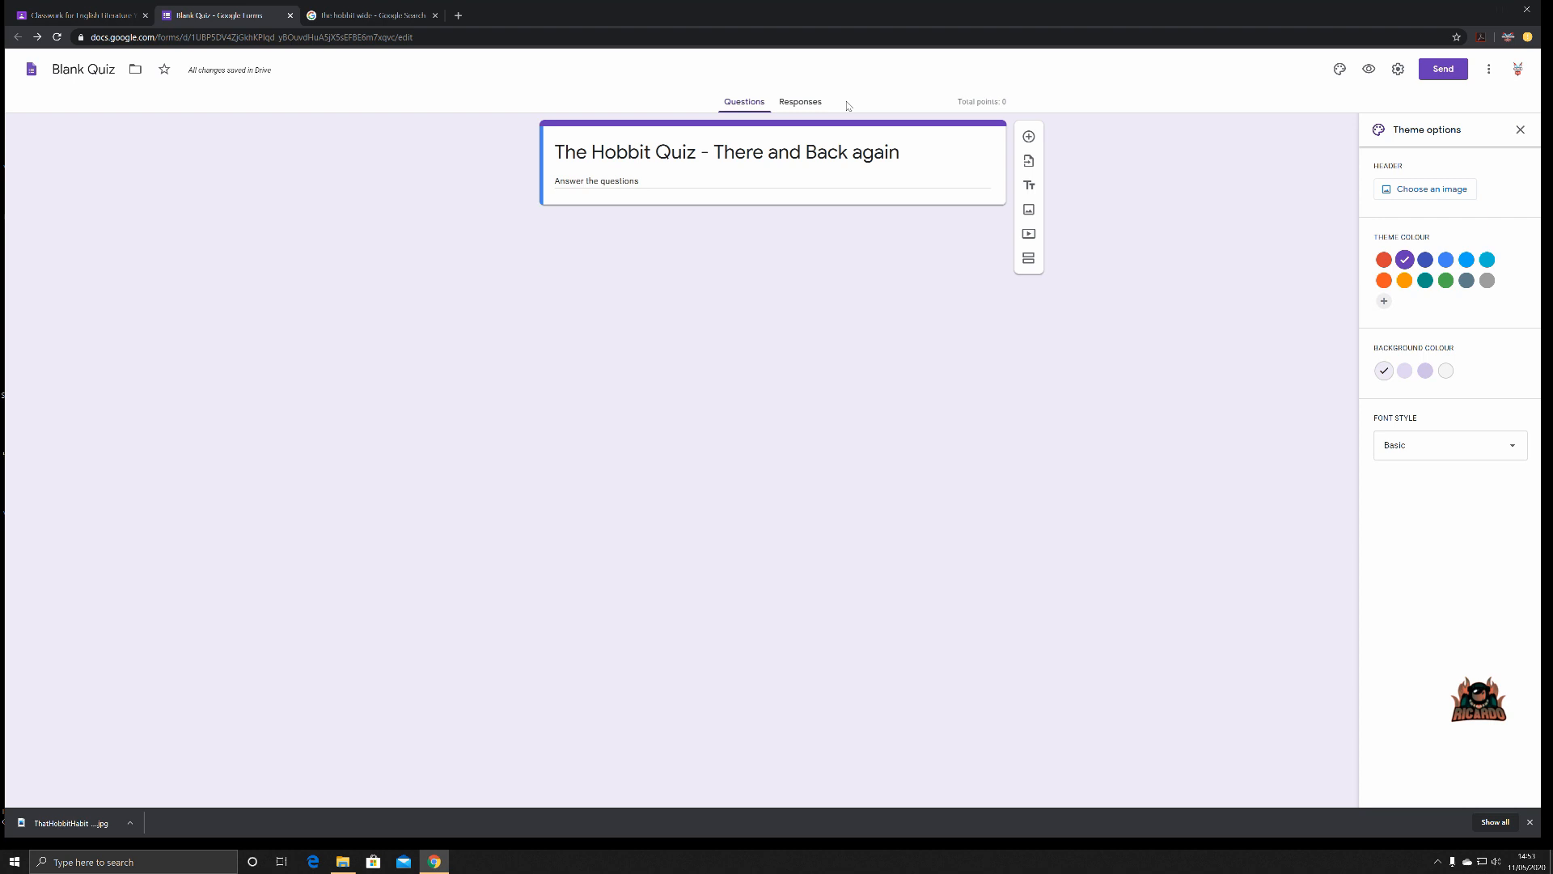
# Change the form's theme colour to blue-grey in the theme options
pyautogui.click(1339, 71)
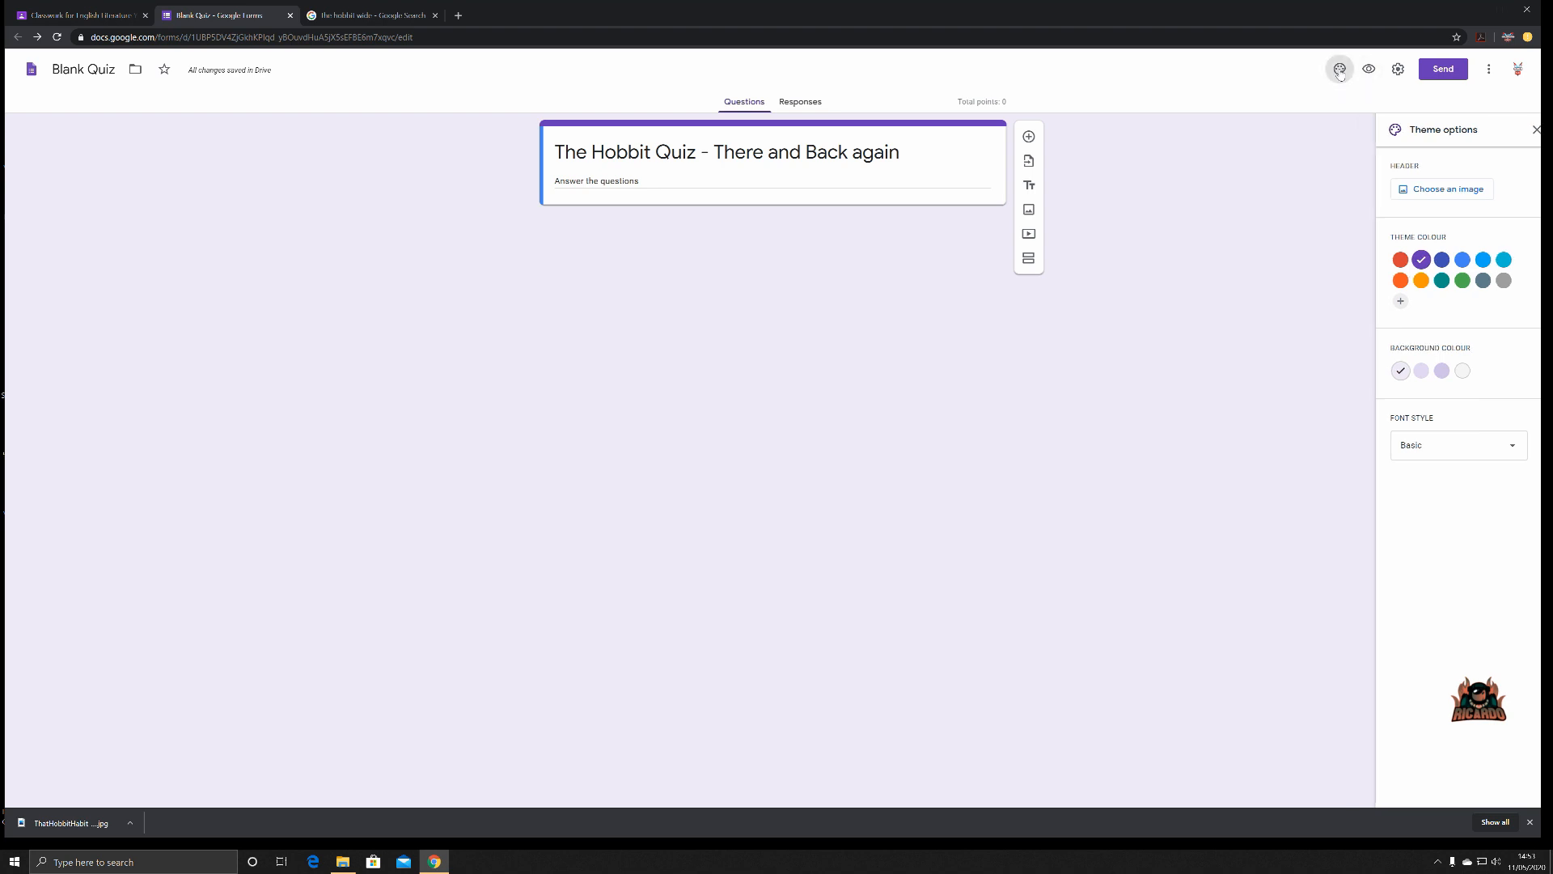
pyautogui.click(1340, 71)
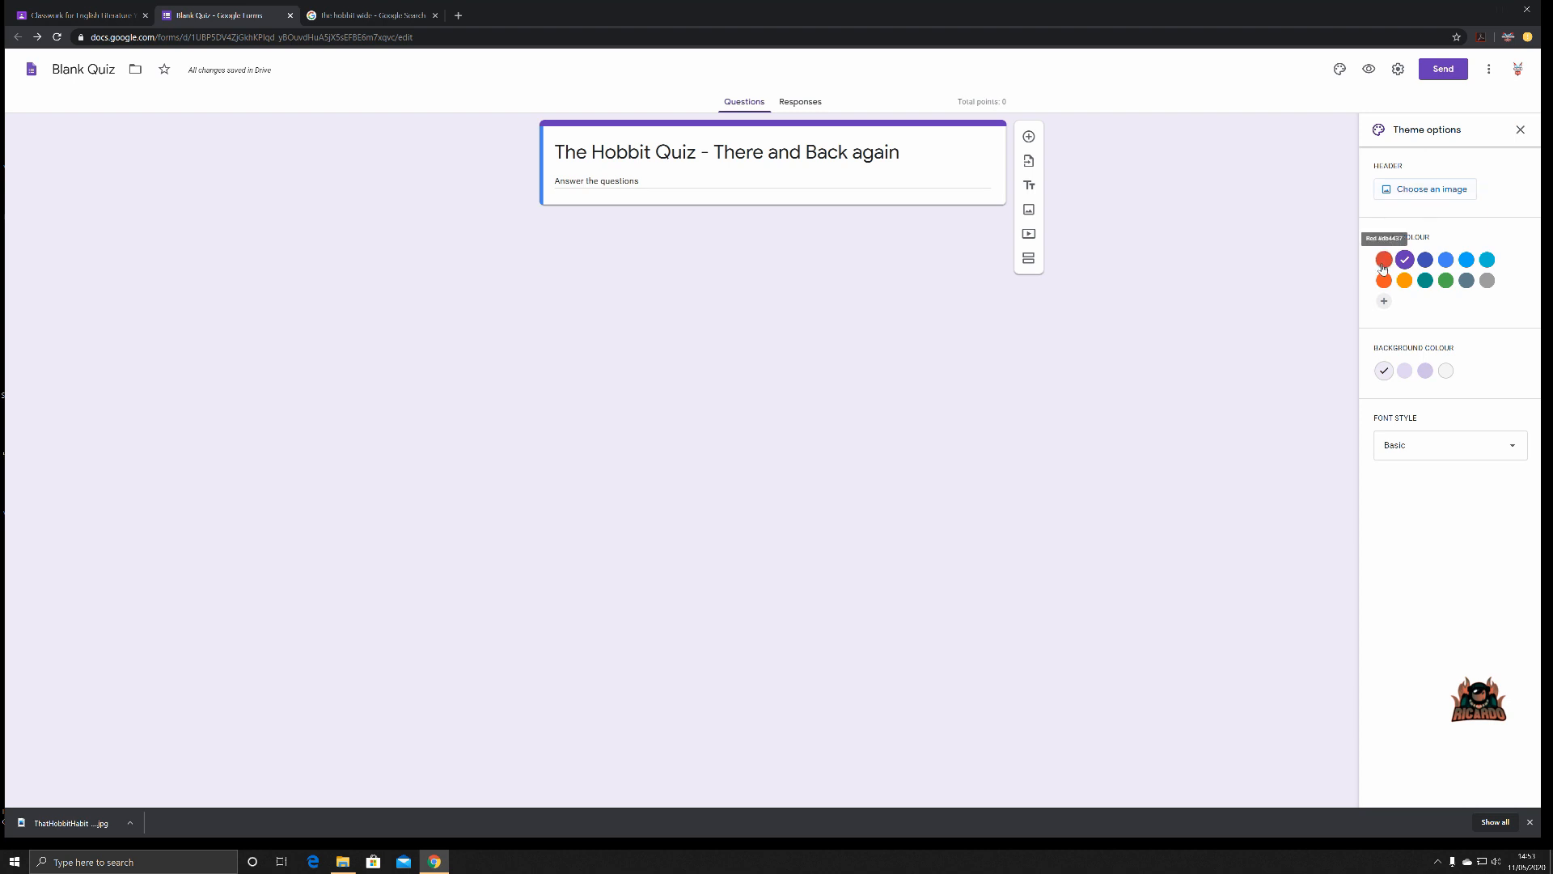
pyautogui.click(1466, 280)
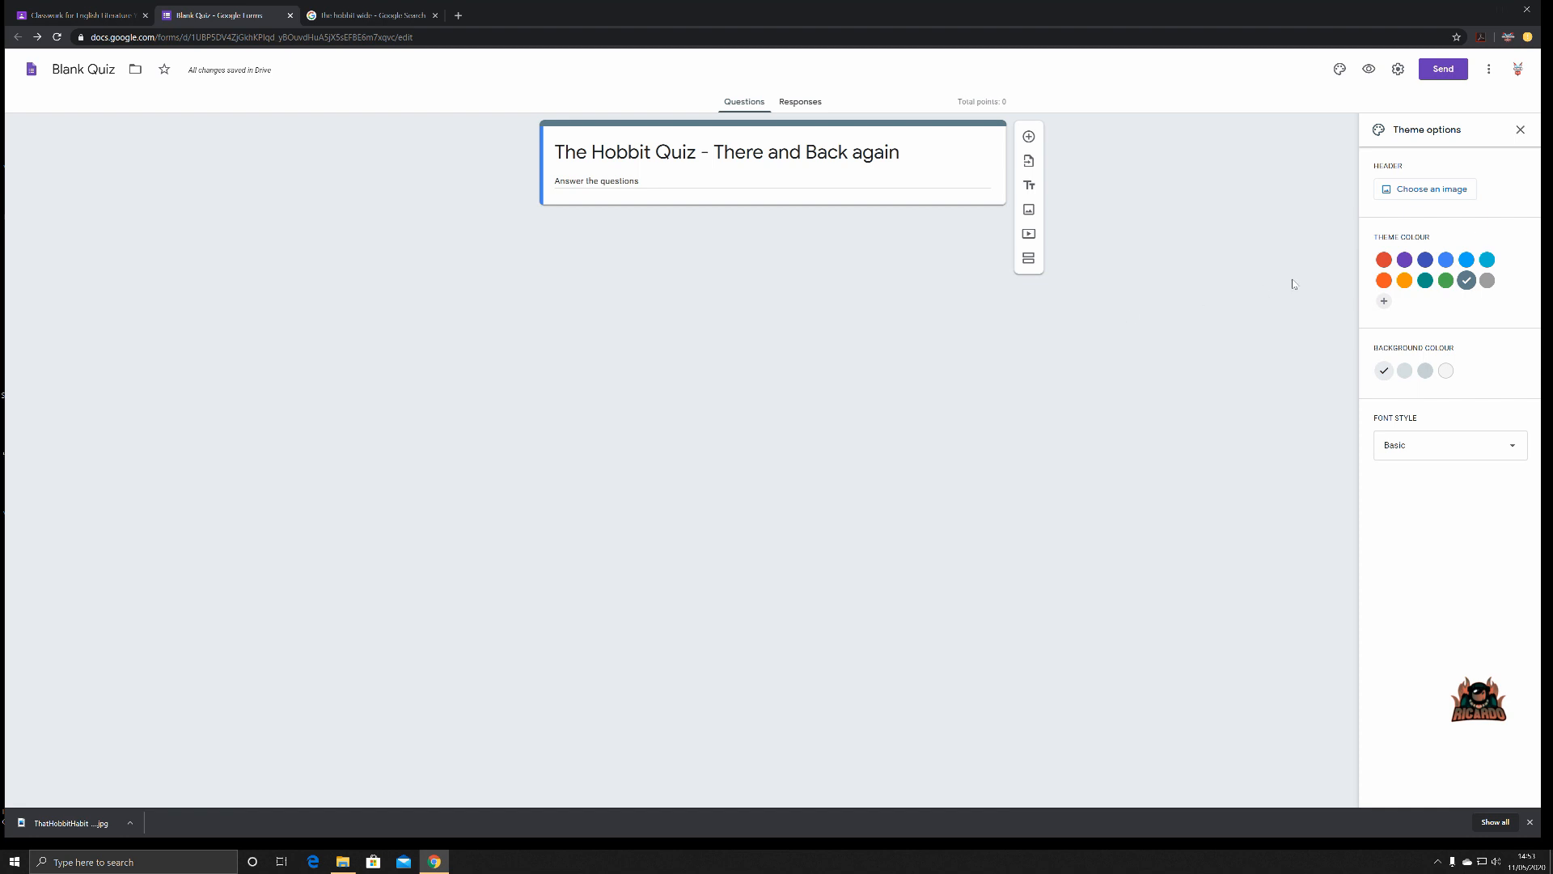
# Browse the available header images in the Work and School, Party, Just kids, Wedding, and Sports and games themes and in the account's photos
pyautogui.click(1430, 194)
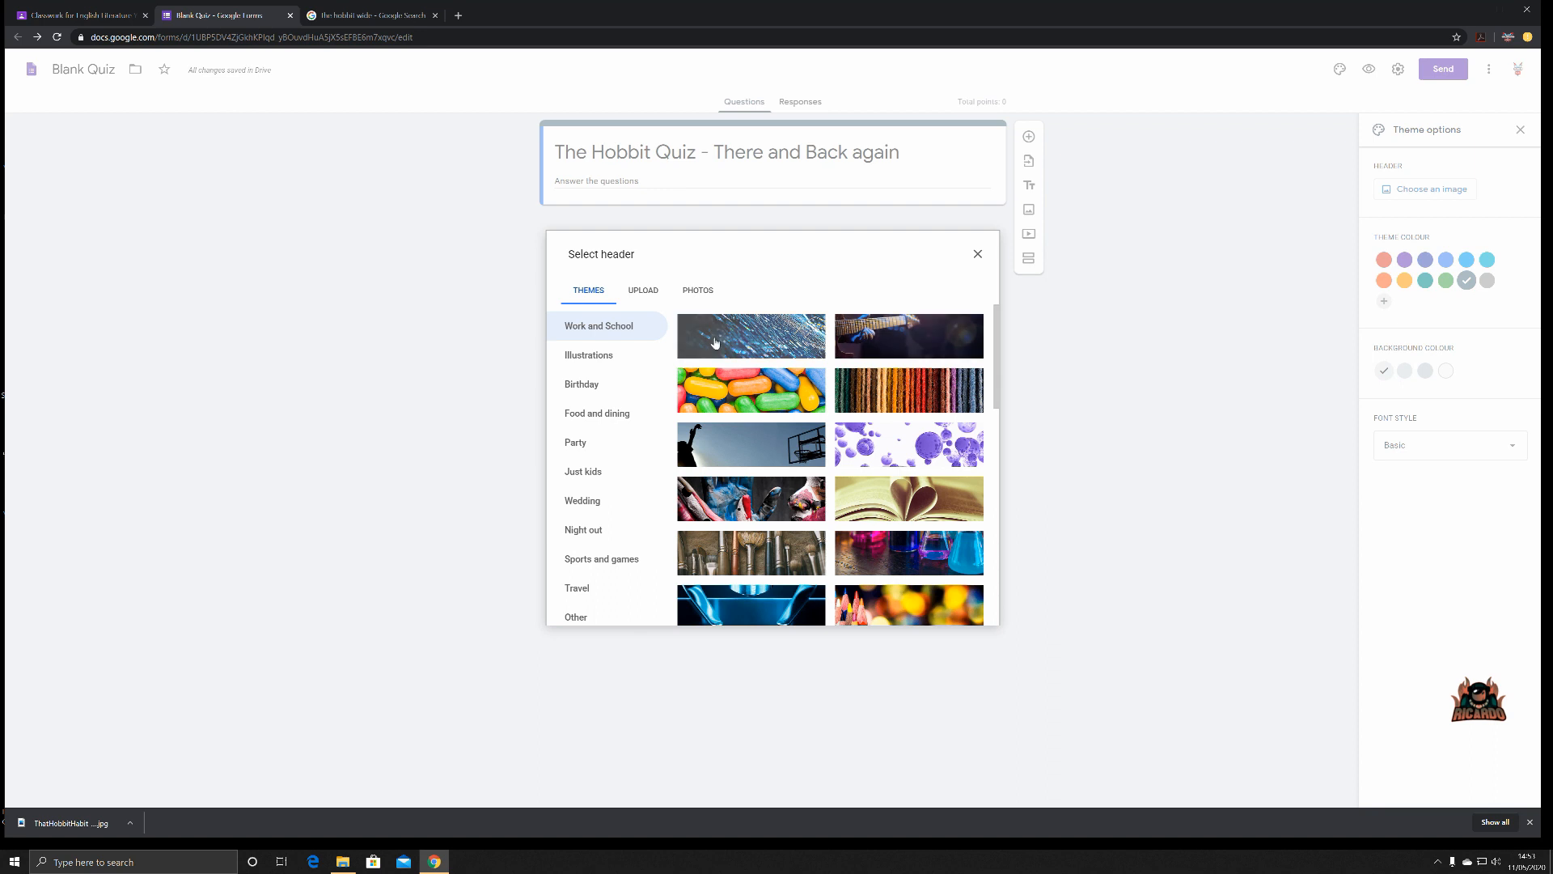
pyautogui.scroll(-2, 918, 371)
pyautogui.scroll(-2, 918, 371)
pyautogui.scroll(2, 906, 356)
pyautogui.scroll(-1, 894, 340)
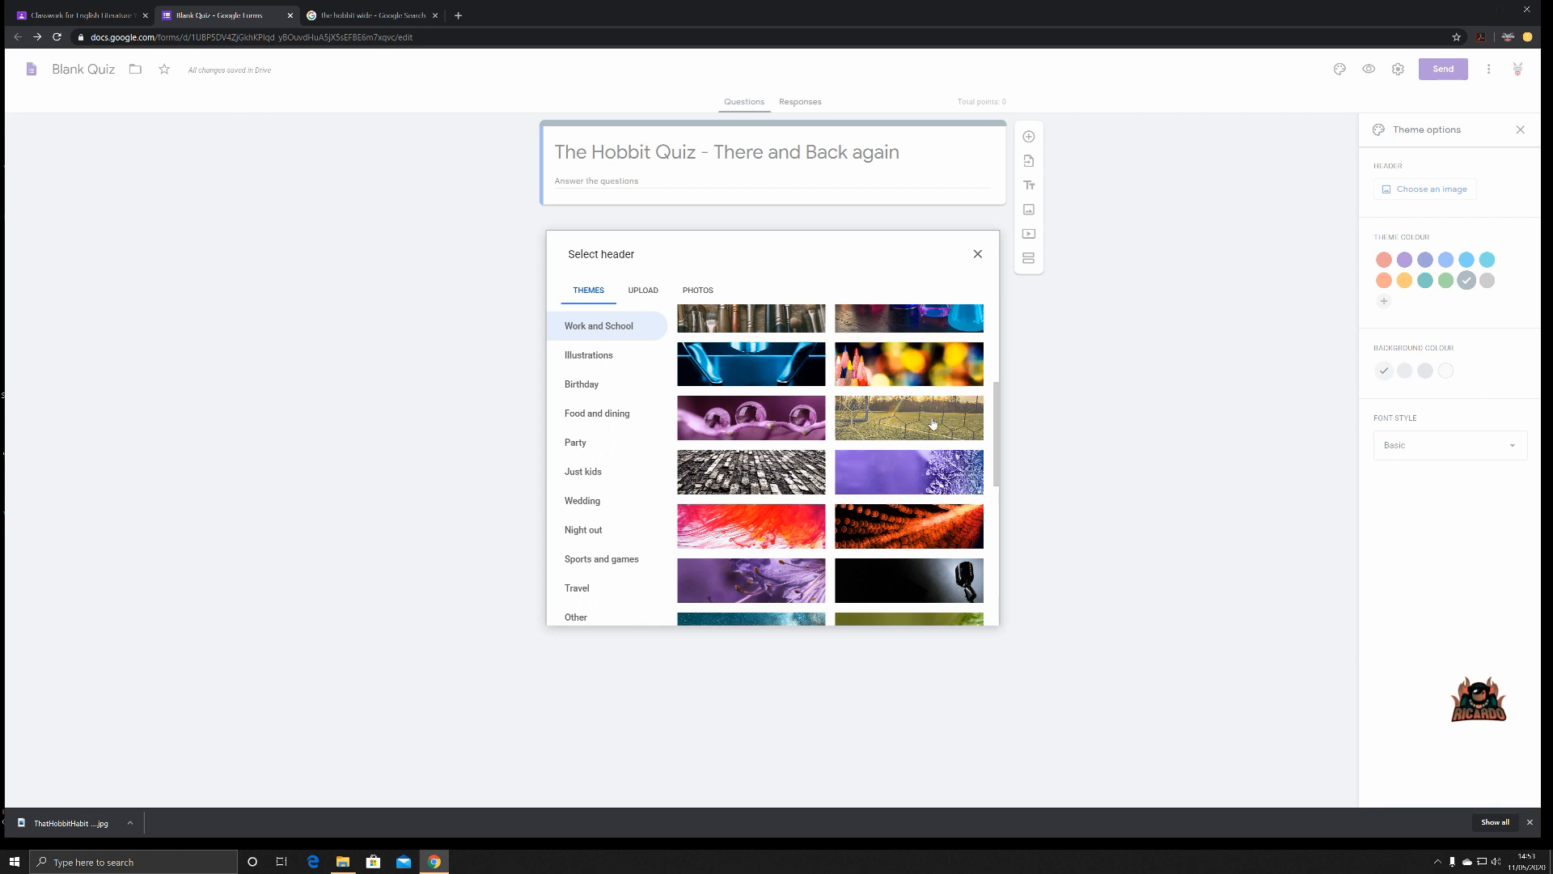
pyautogui.scroll(-2, 849, 404)
pyautogui.scroll(-3, 817, 479)
pyautogui.click(575, 442)
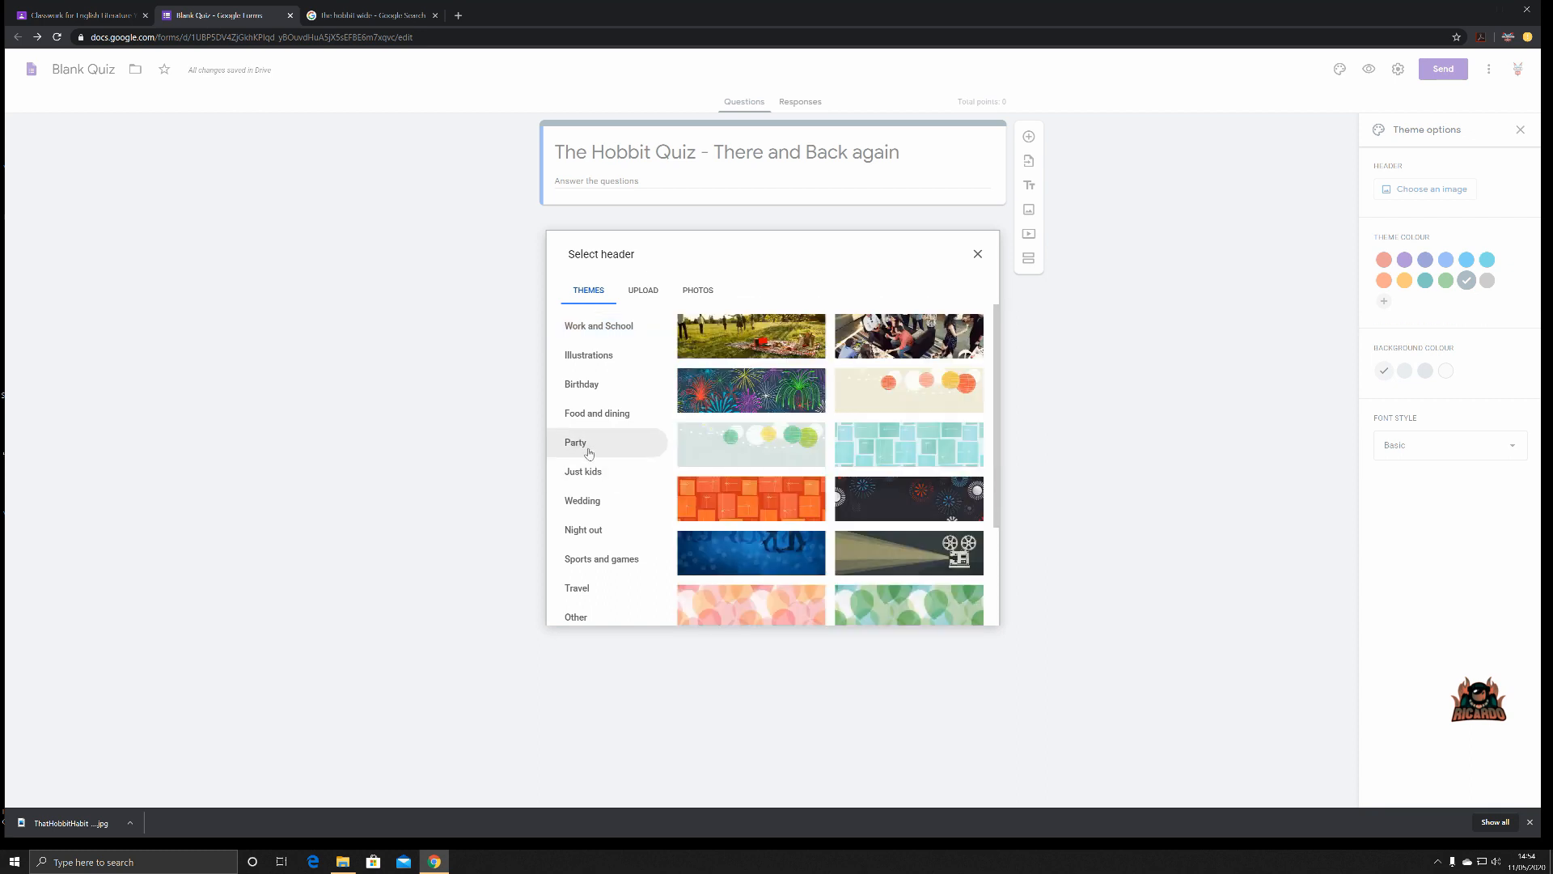
pyautogui.click(587, 475)
pyautogui.click(586, 499)
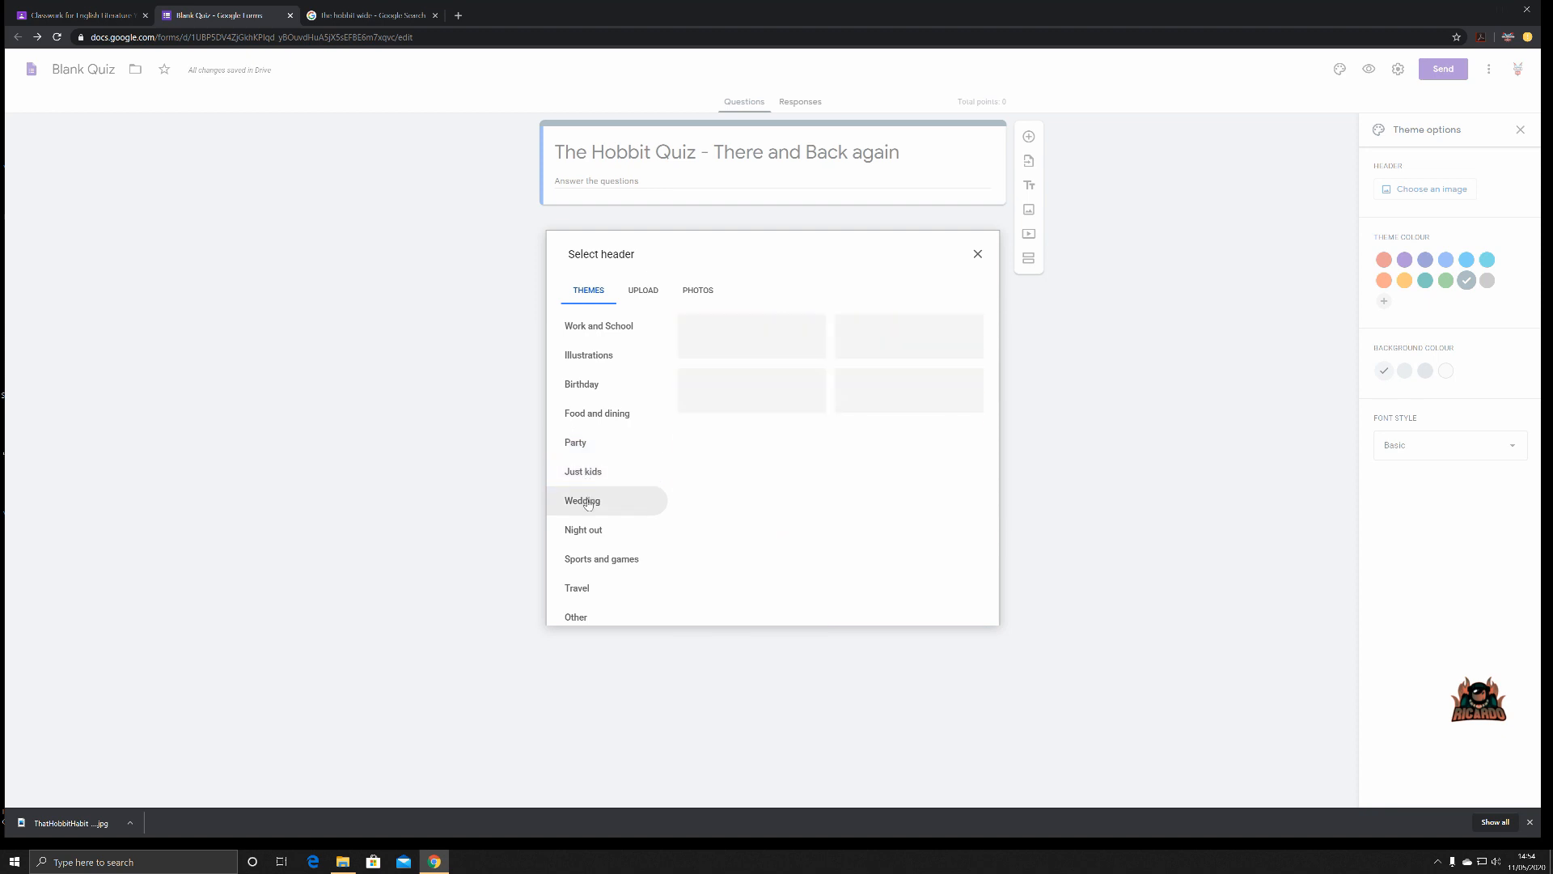
pyautogui.click(588, 560)
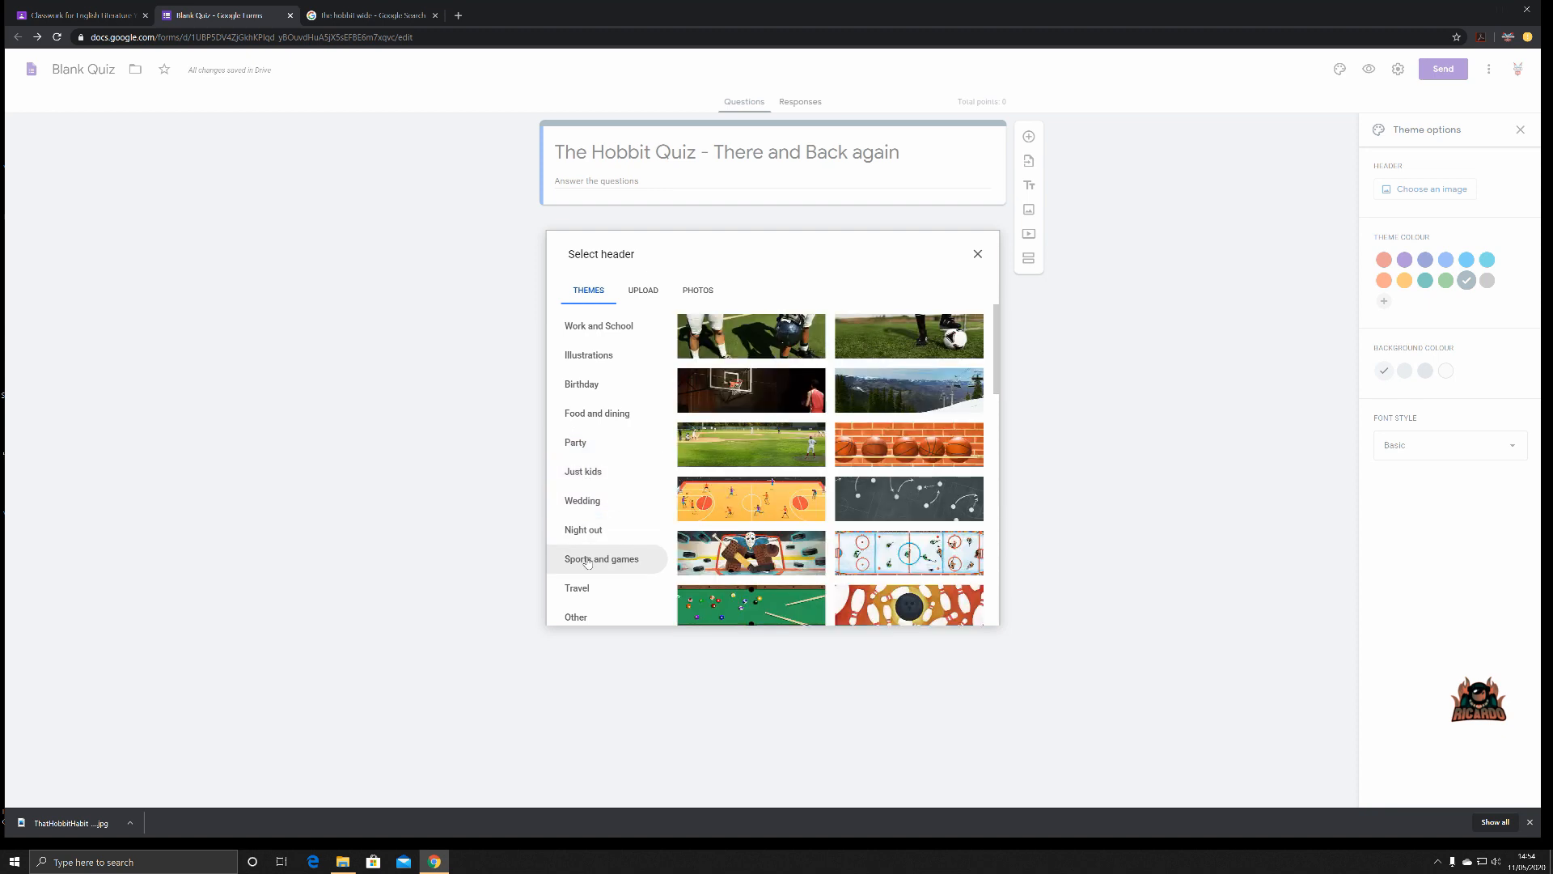
pyautogui.click(696, 291)
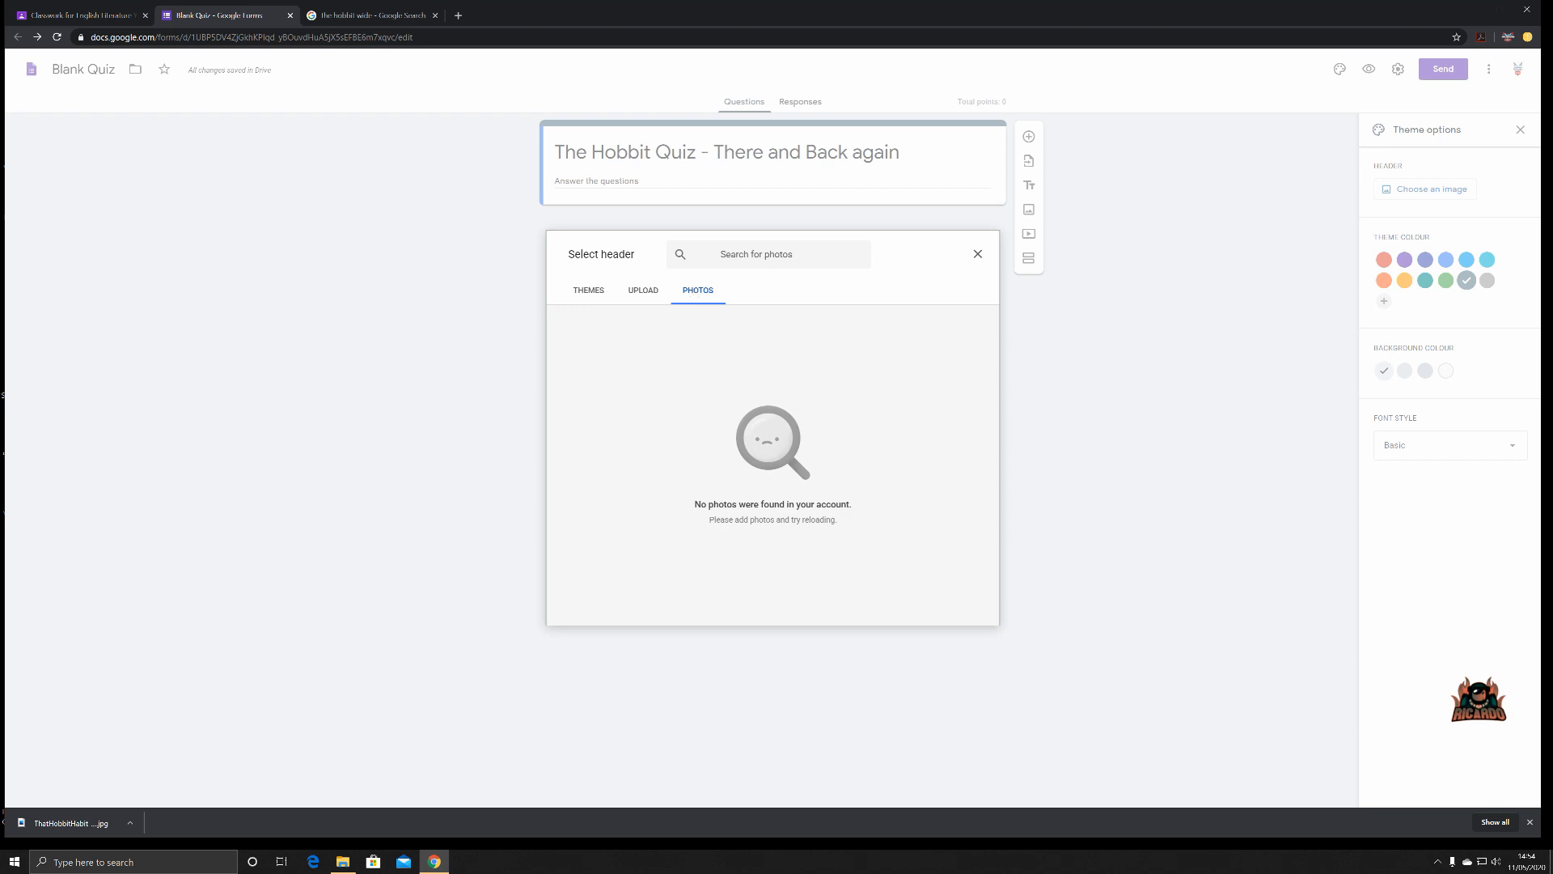
# Upload the ThatHobbitHabit image from the Classroom folder as the form header and shift its crop area slightly lower
pyautogui.click(652, 290)
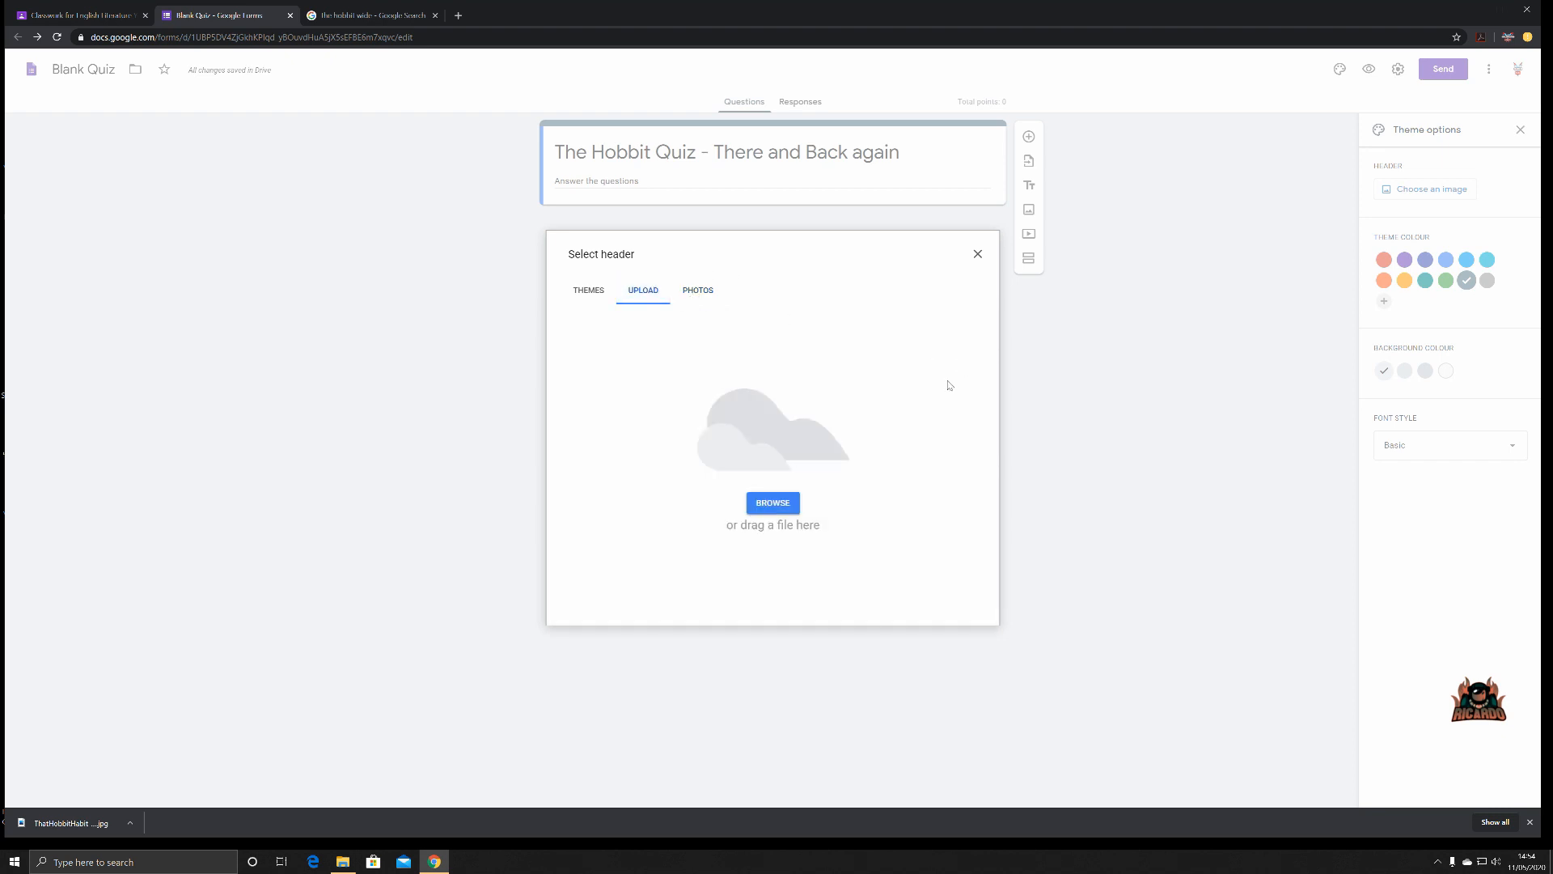
pyautogui.click(778, 508)
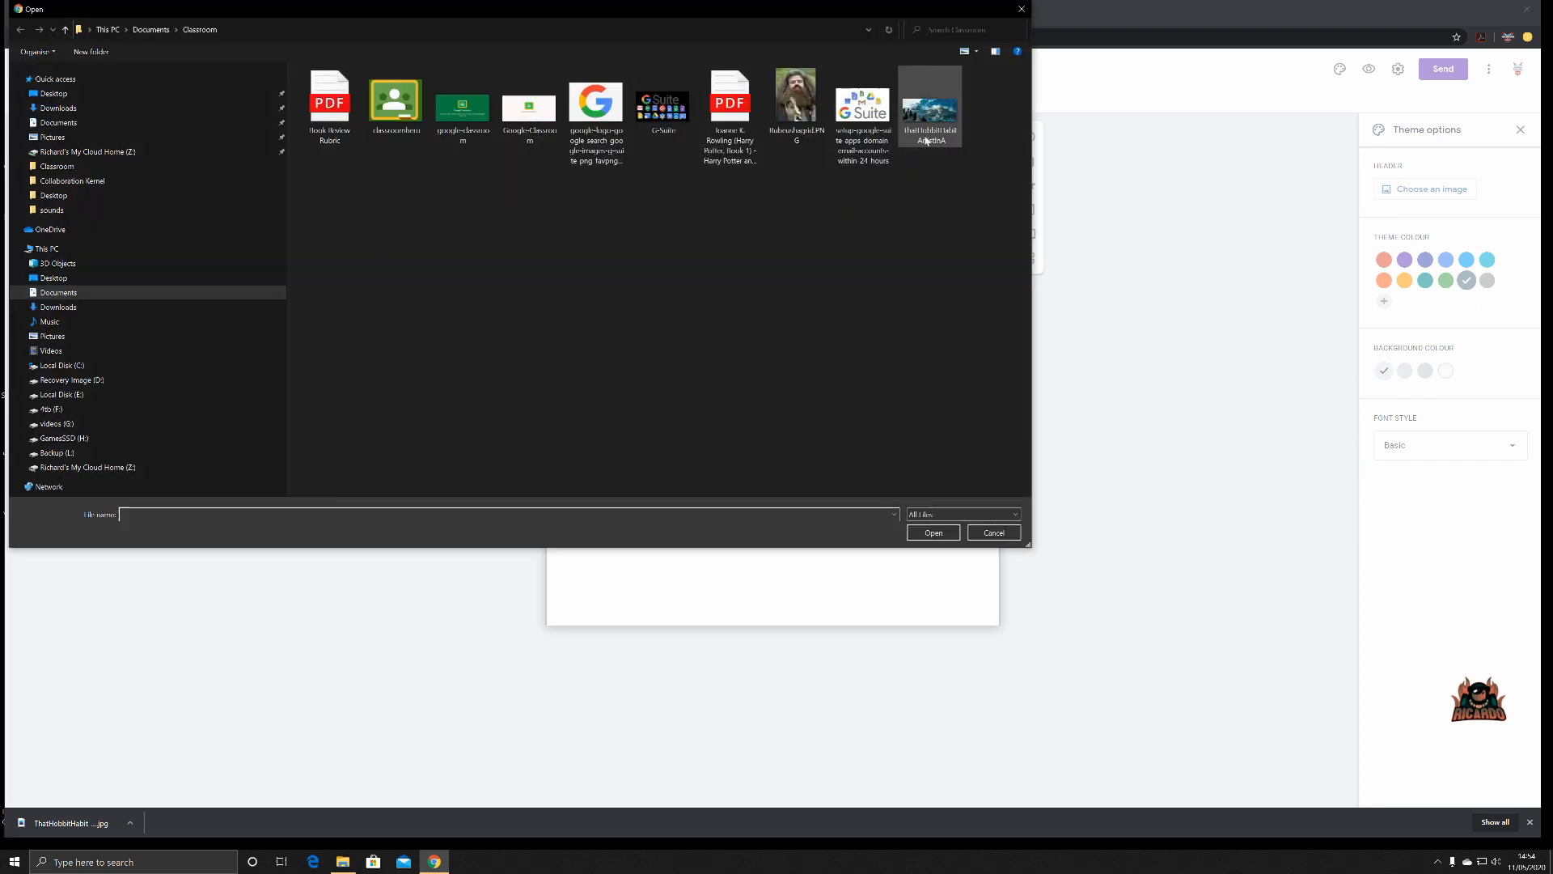
pyautogui.click(930, 107)
pyautogui.click(953, 534)
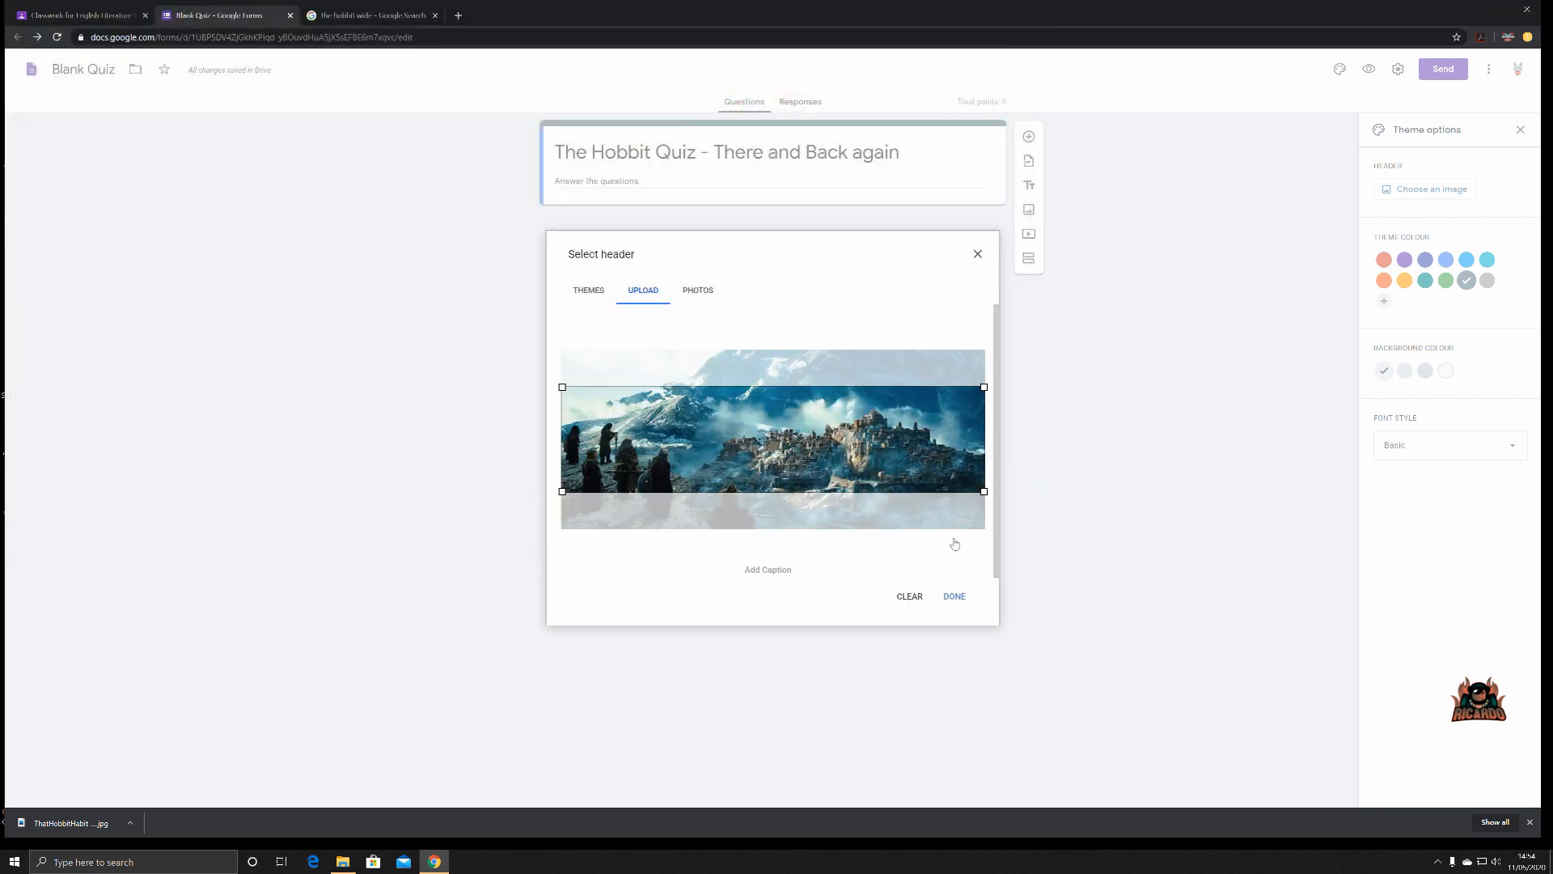
pyautogui.moveTo(859, 448)
pyautogui.mouseDown()
pyautogui.moveTo(860, 485)
pyautogui.moveTo(855, 421)
pyautogui.moveTo(855, 462)
pyautogui.mouseUp()
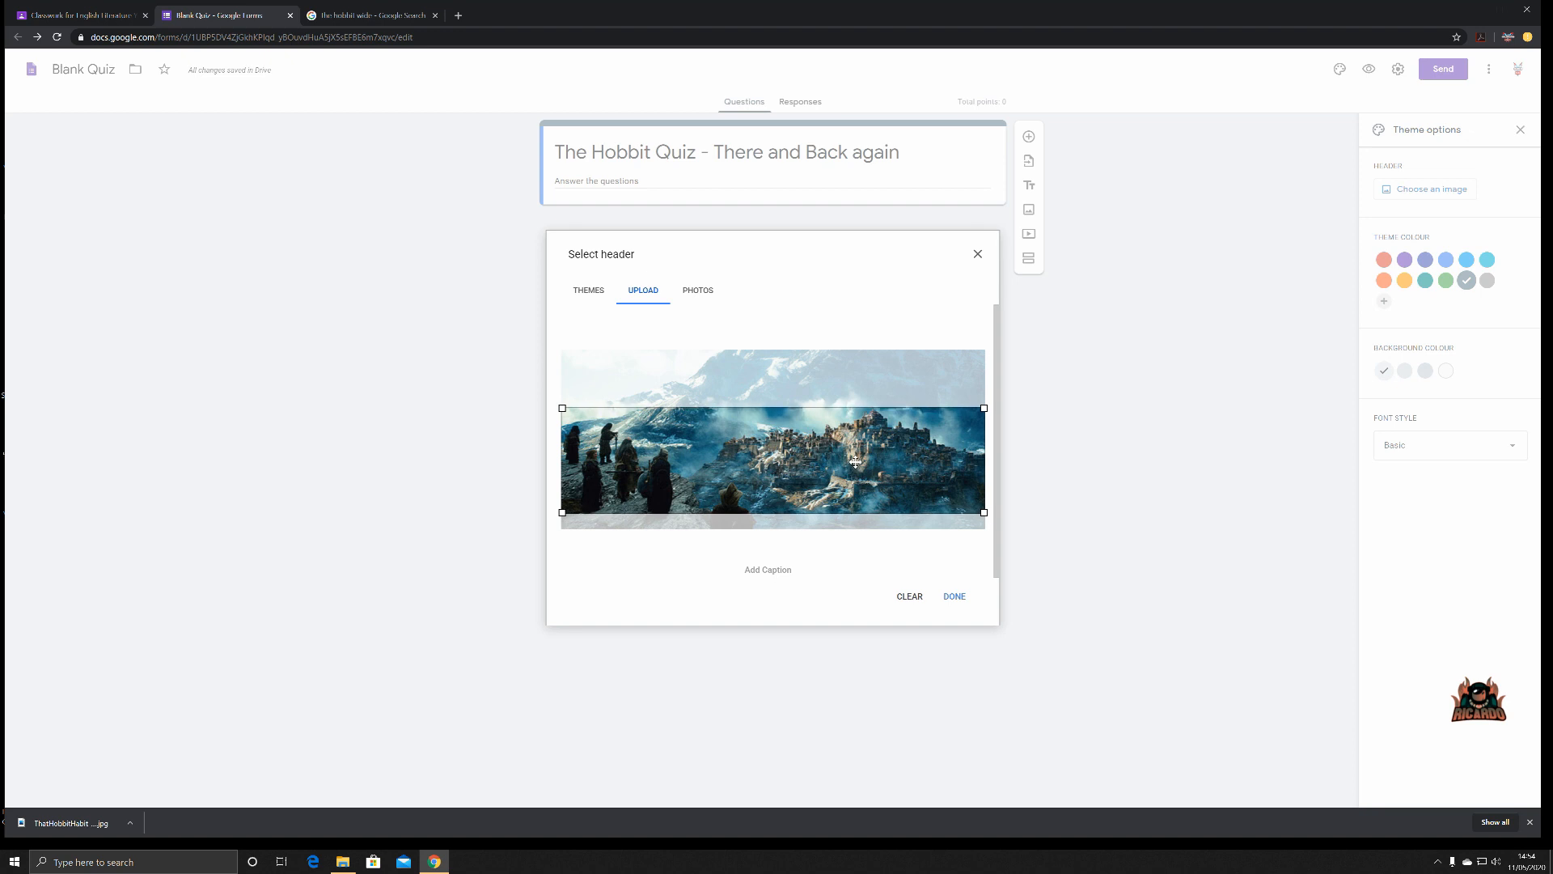
# Enter the caption "There and Back Again" for the uploaded header image and apply the header to the form
pyautogui.click(754, 570)
pyautogui.write('T')
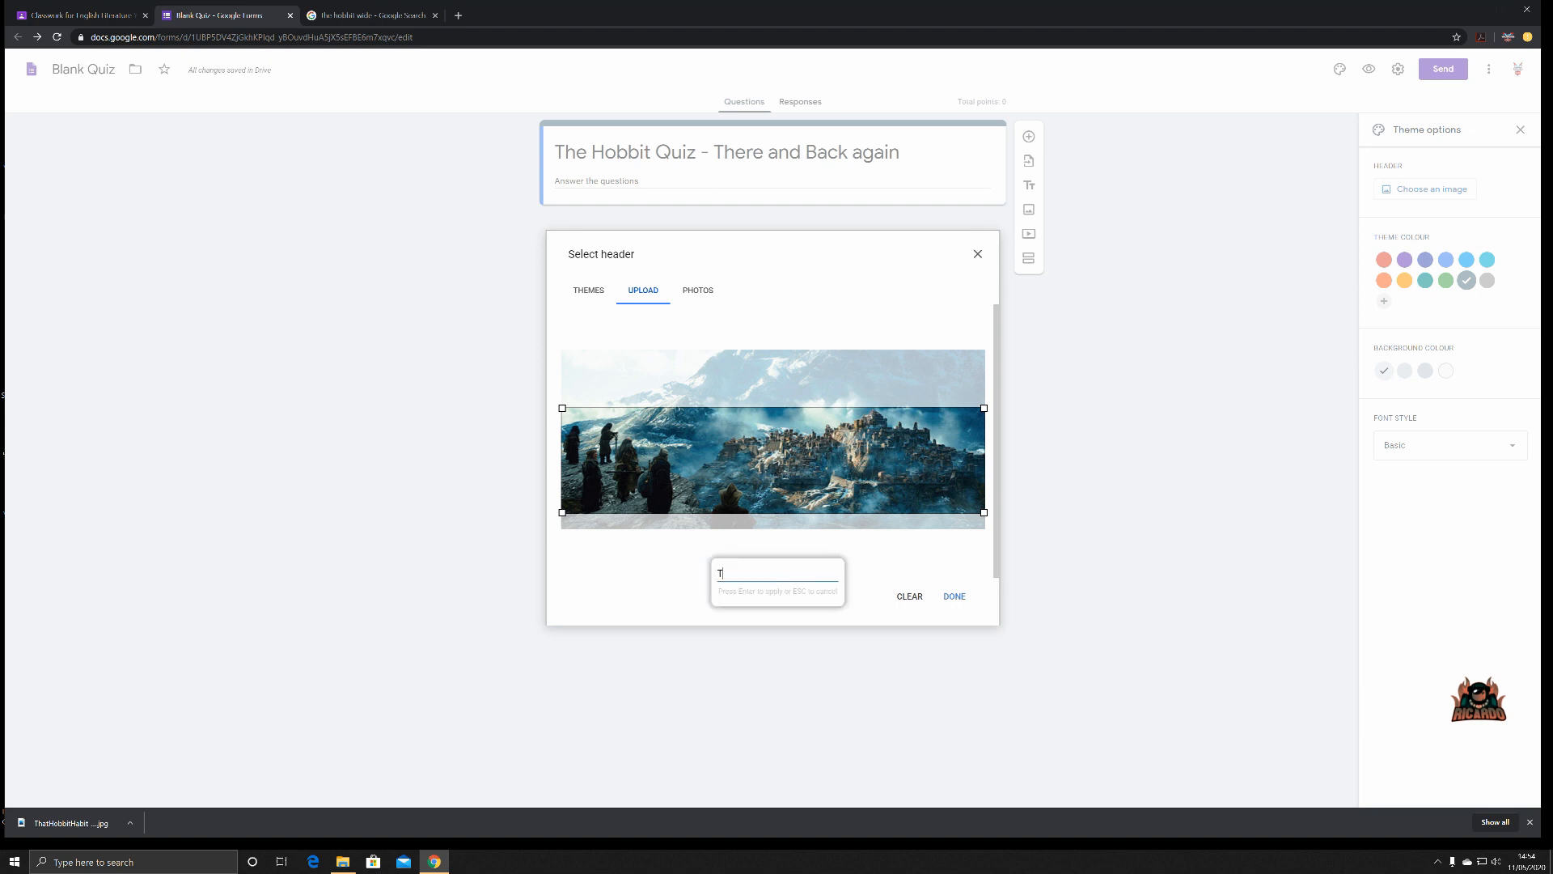
pyautogui.write('here and Back Again')
pyautogui.click(963, 599)
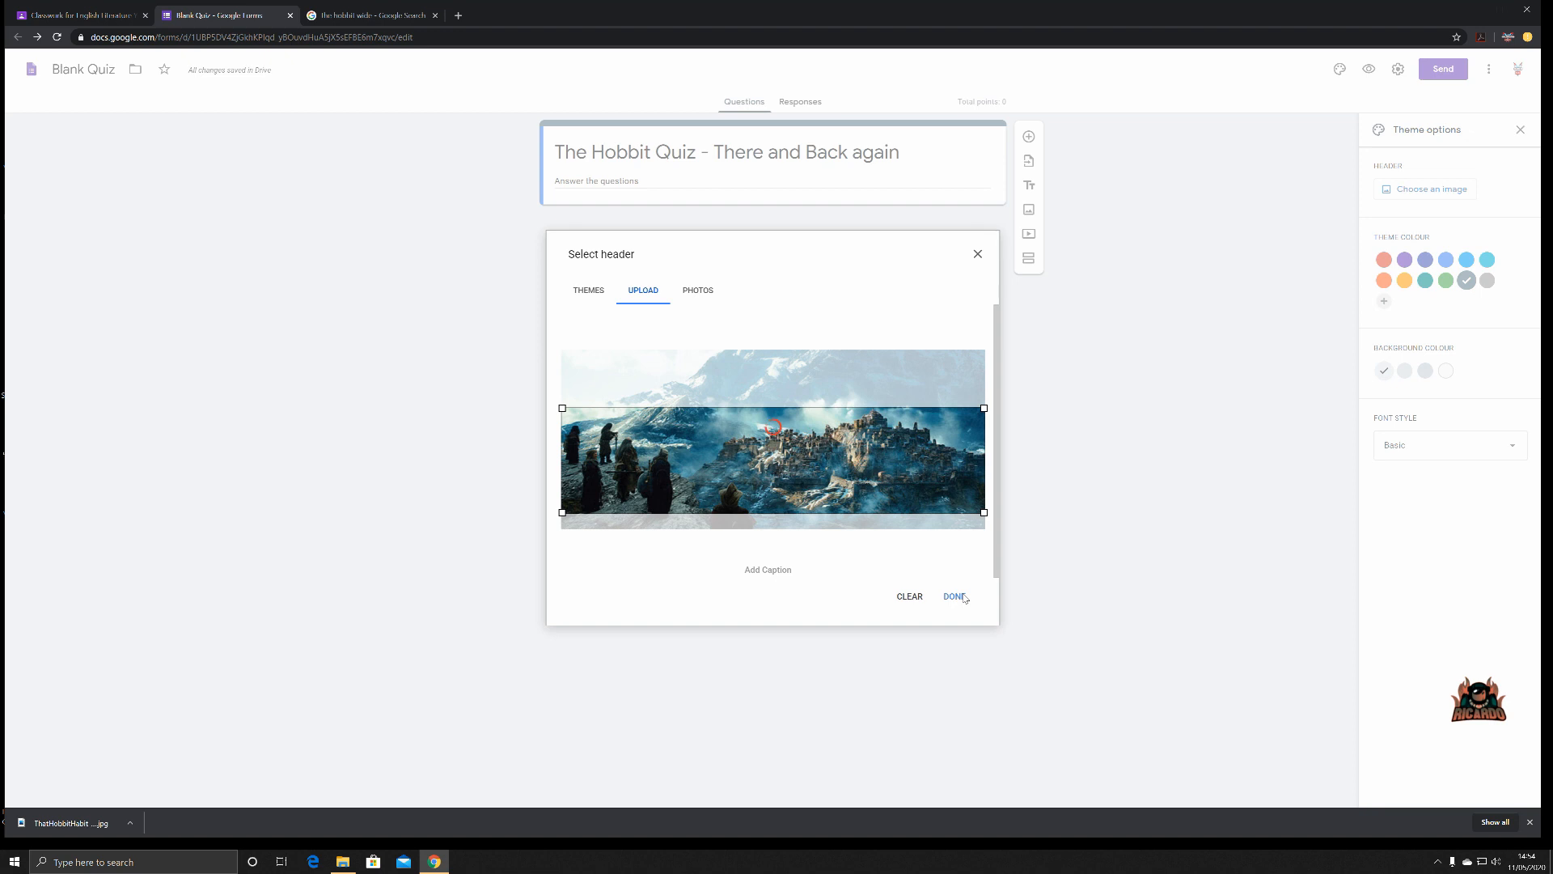
pyautogui.click(963, 598)
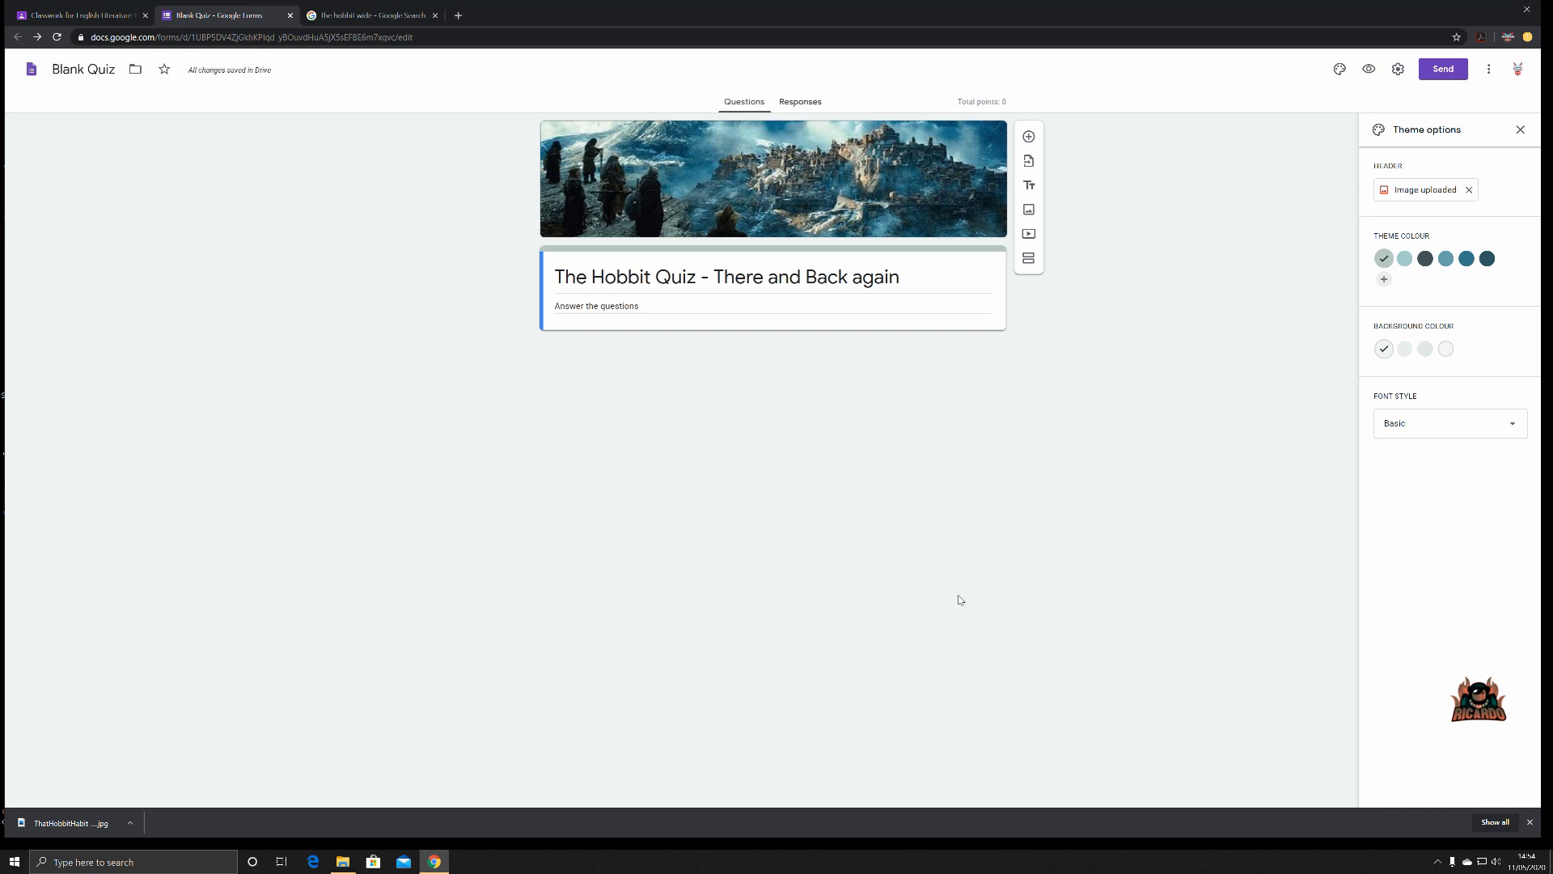
# Try the Decorative, Formal and Playful font styles on the form, and return it to Basic
pyautogui.click(1434, 431)
pyautogui.click(1422, 452)
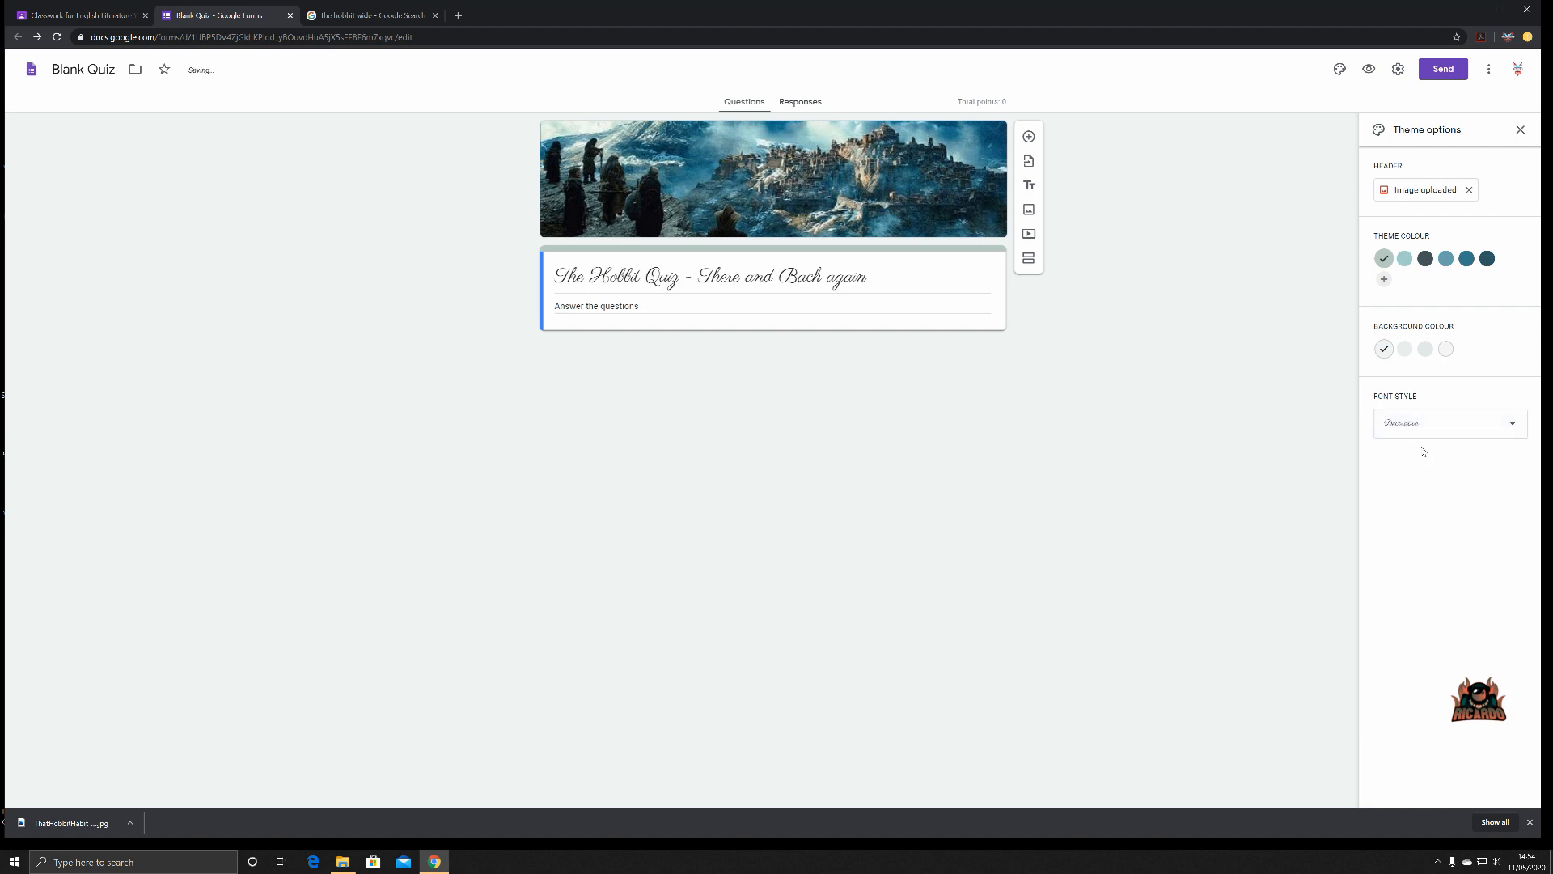
pyautogui.click(1469, 426)
pyautogui.click(1430, 455)
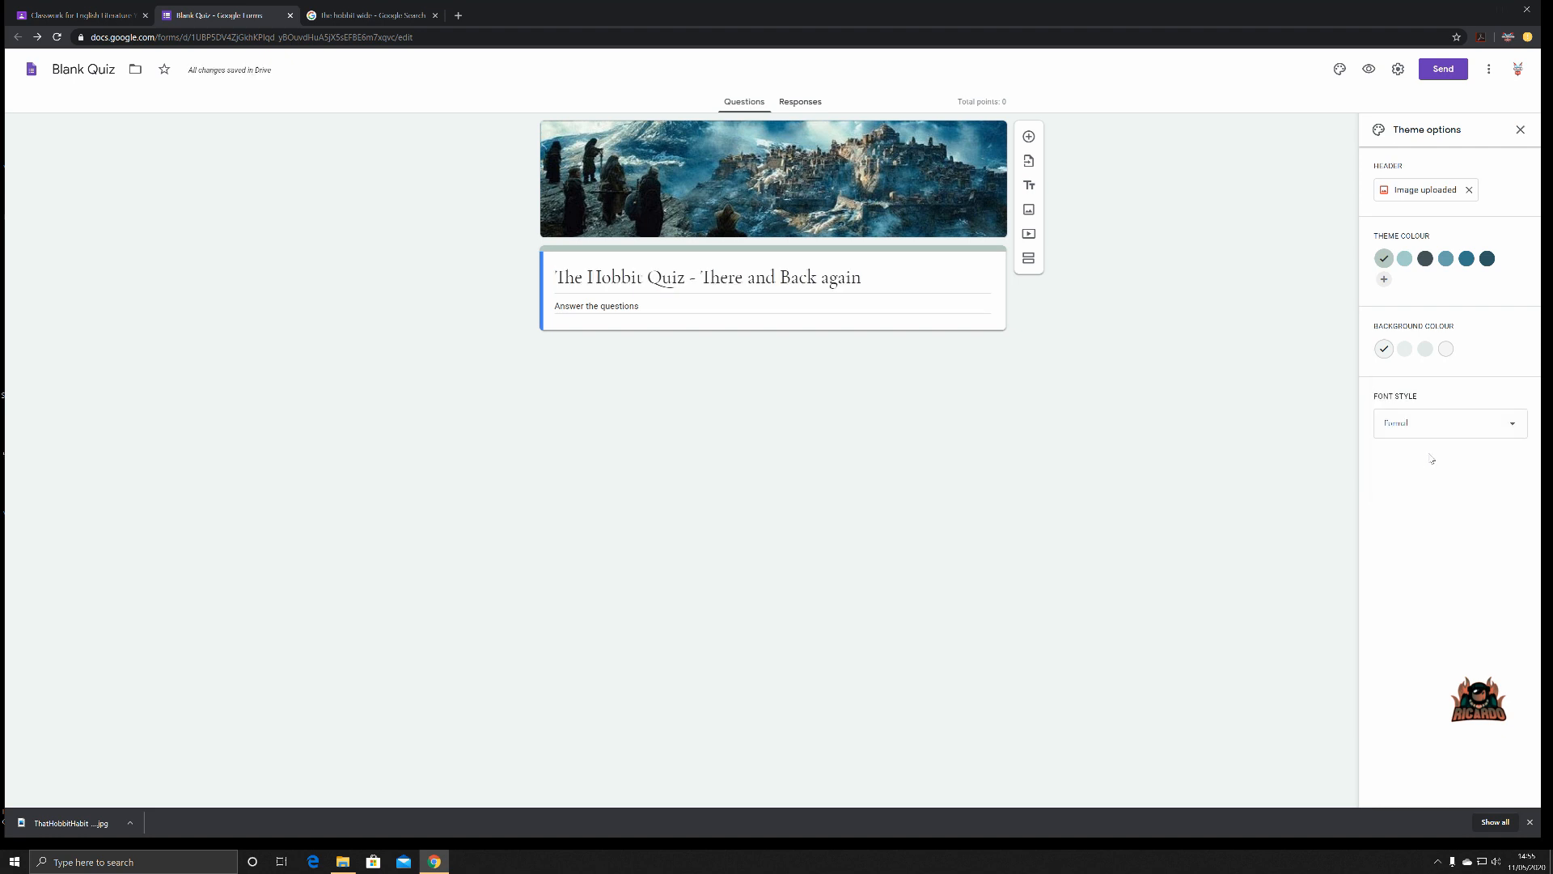
pyautogui.click(1431, 431)
pyautogui.click(1425, 462)
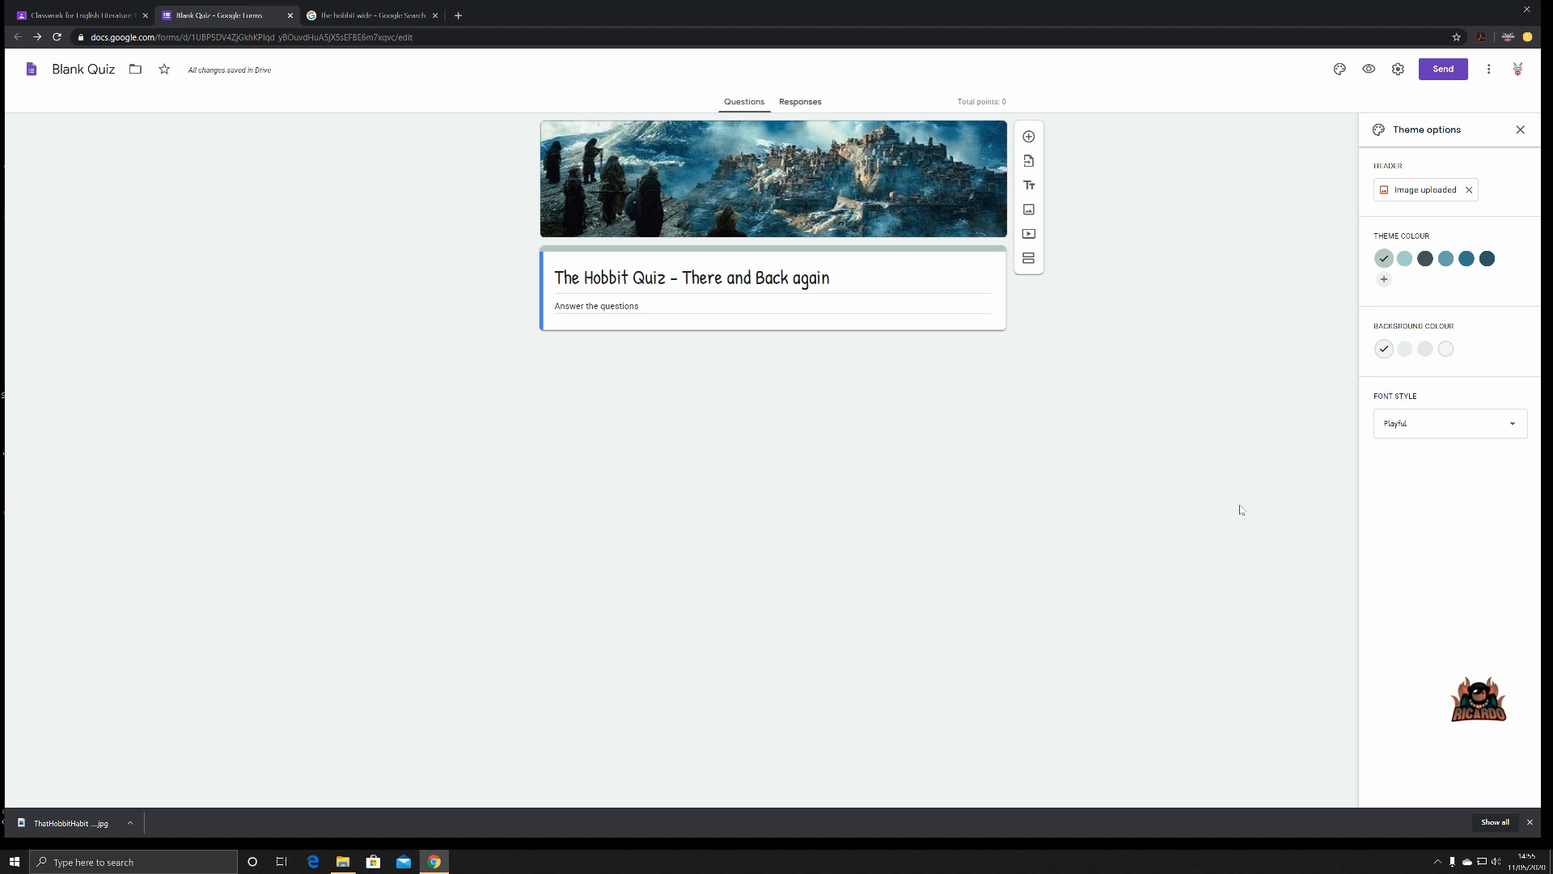
pyautogui.click(1510, 429)
pyautogui.click(1385, 348)
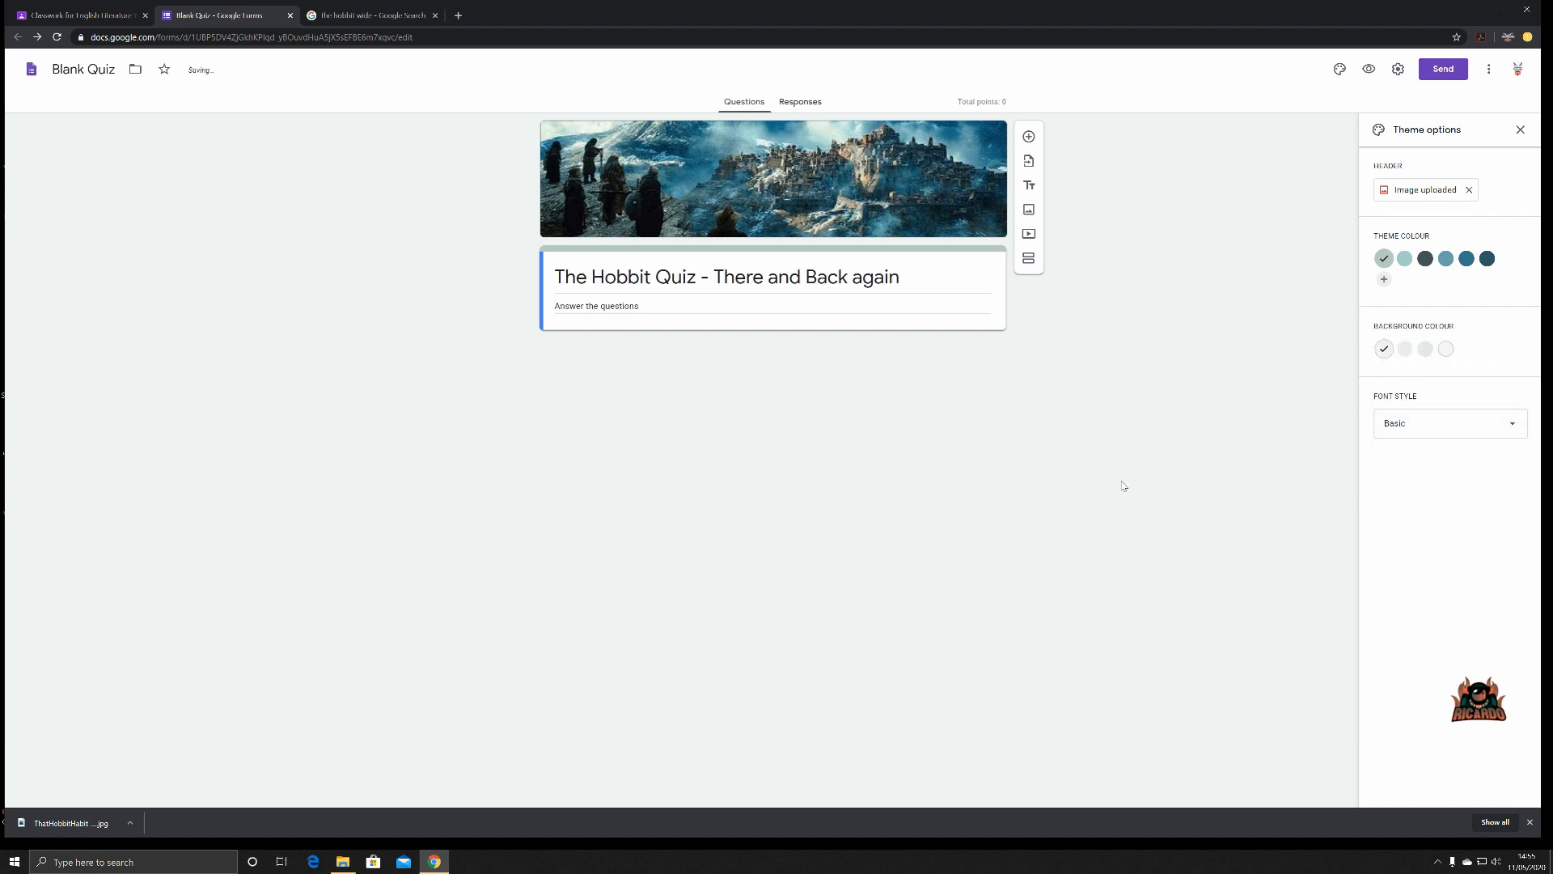
# Close the theme options and preview the themed quiz form as respondents see it
pyautogui.click(1521, 130)
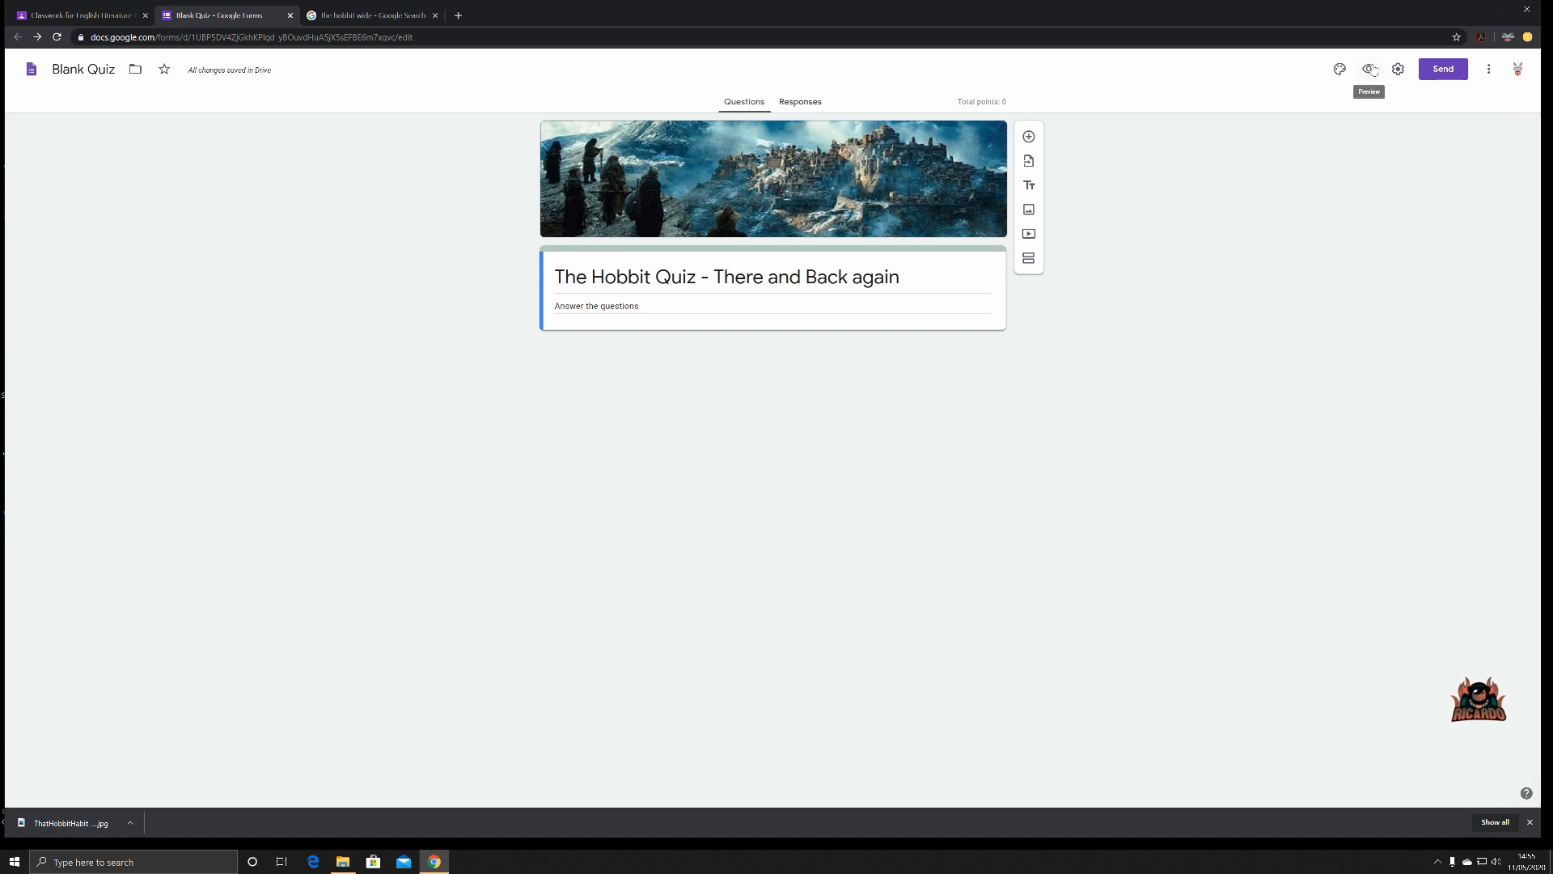
pyautogui.click(1370, 73)
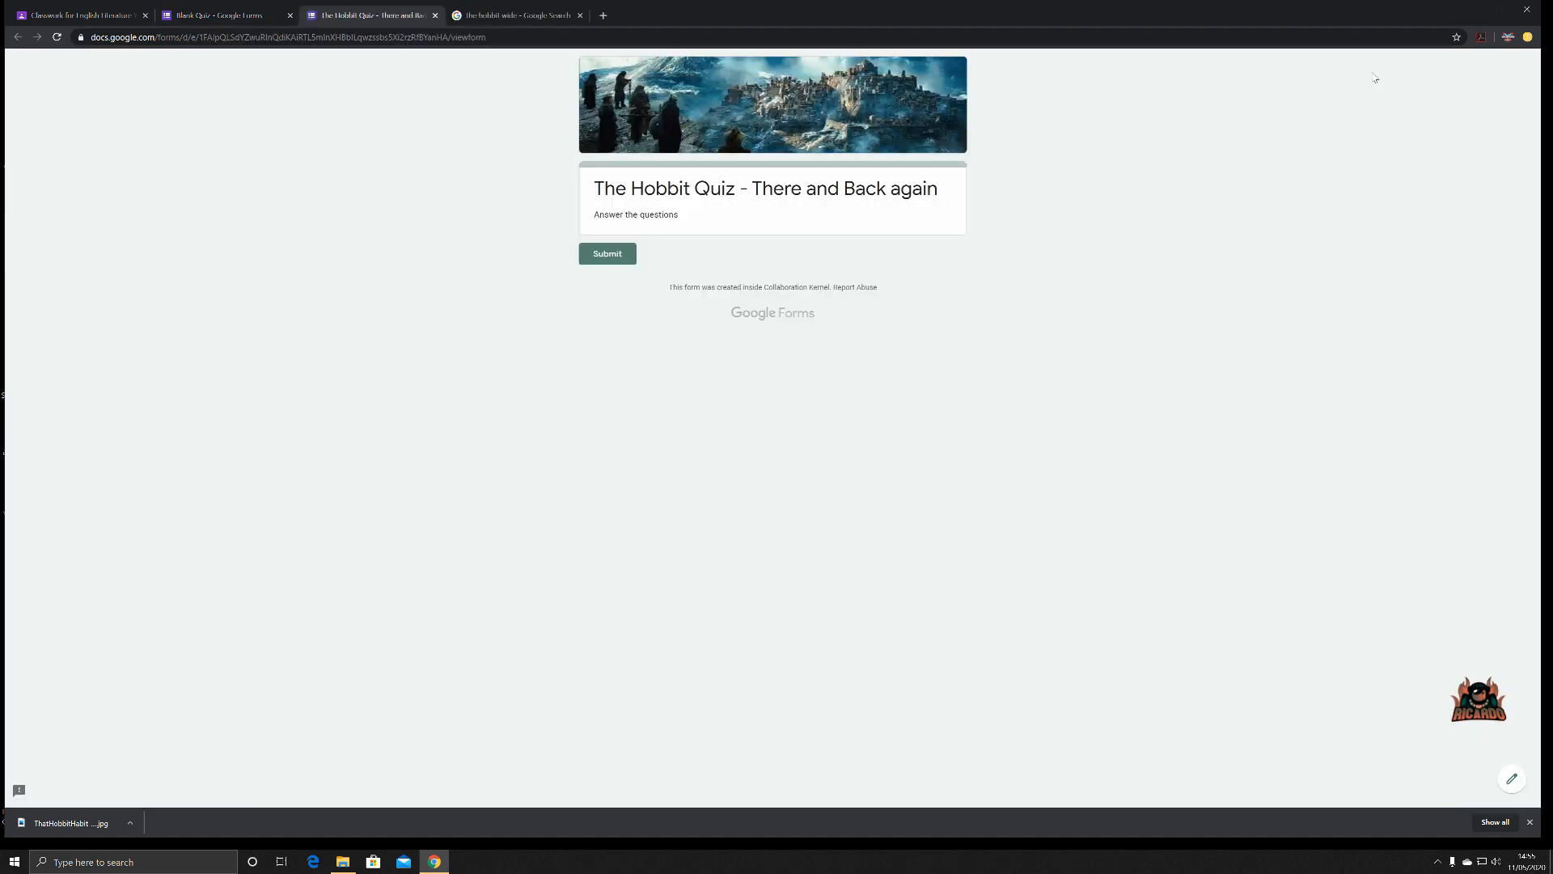
pyautogui.click(435, 15)
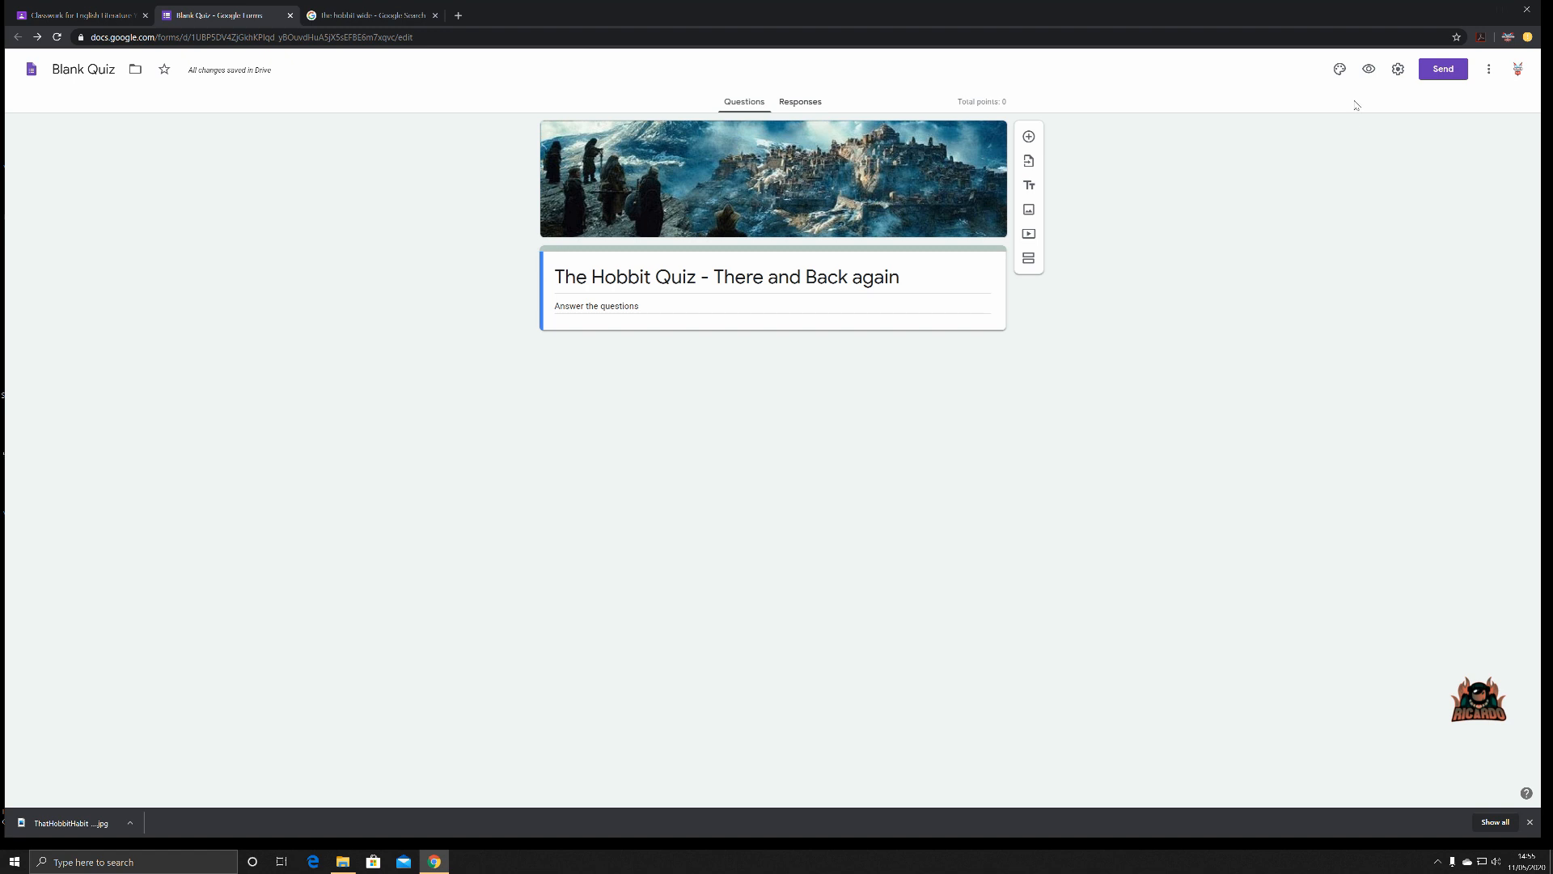
# In the form's general settings, enable collecting email addresses, limiting to 1 response, and letting respondents see summary charts and text responses
pyautogui.click(1396, 73)
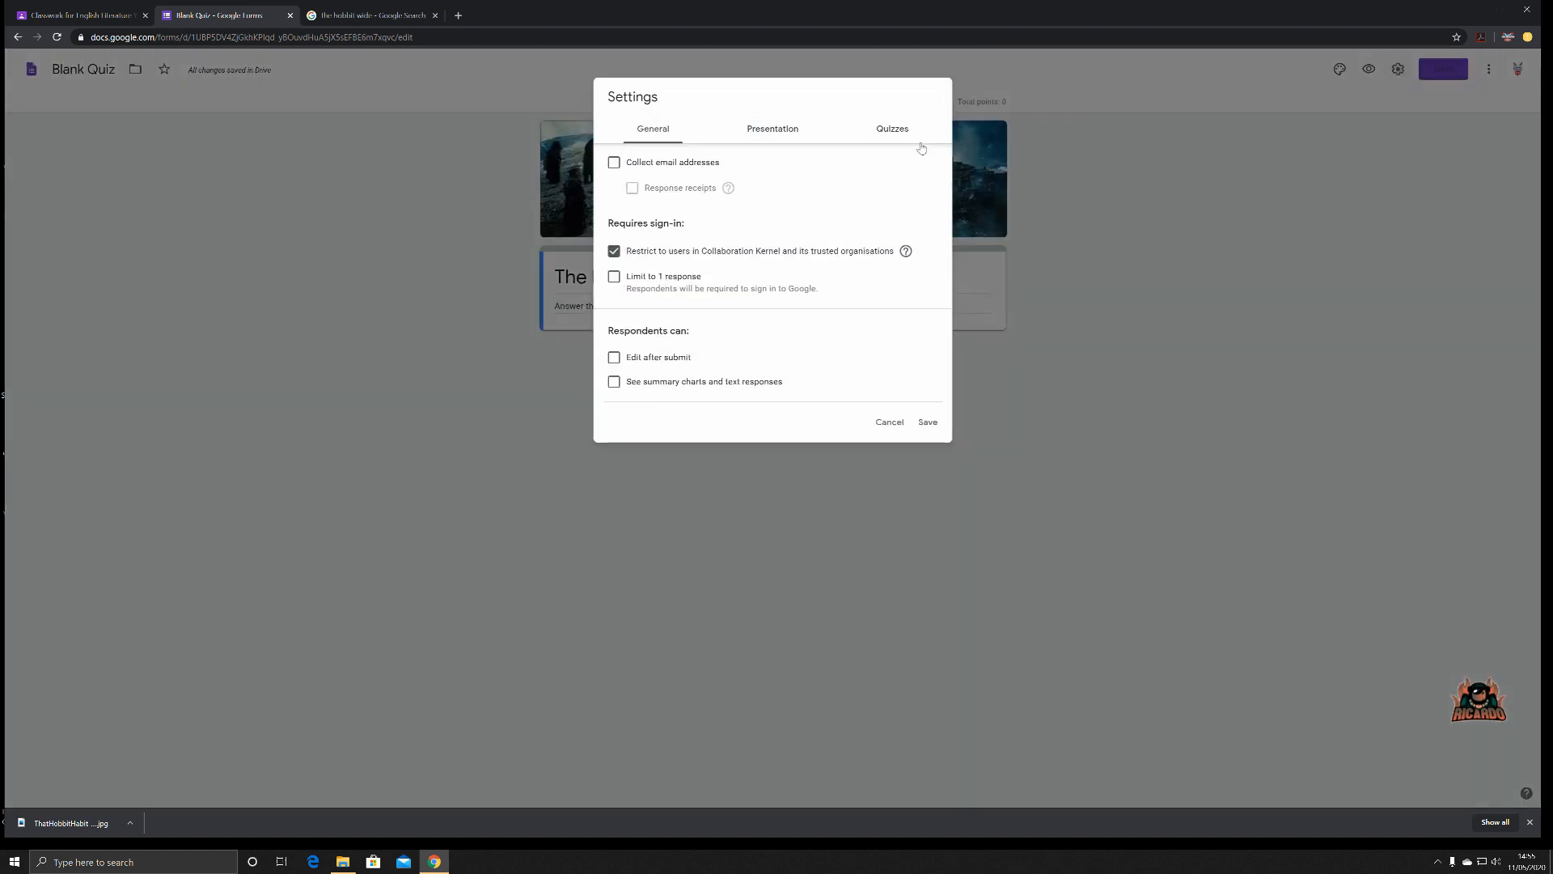
pyautogui.click(615, 162)
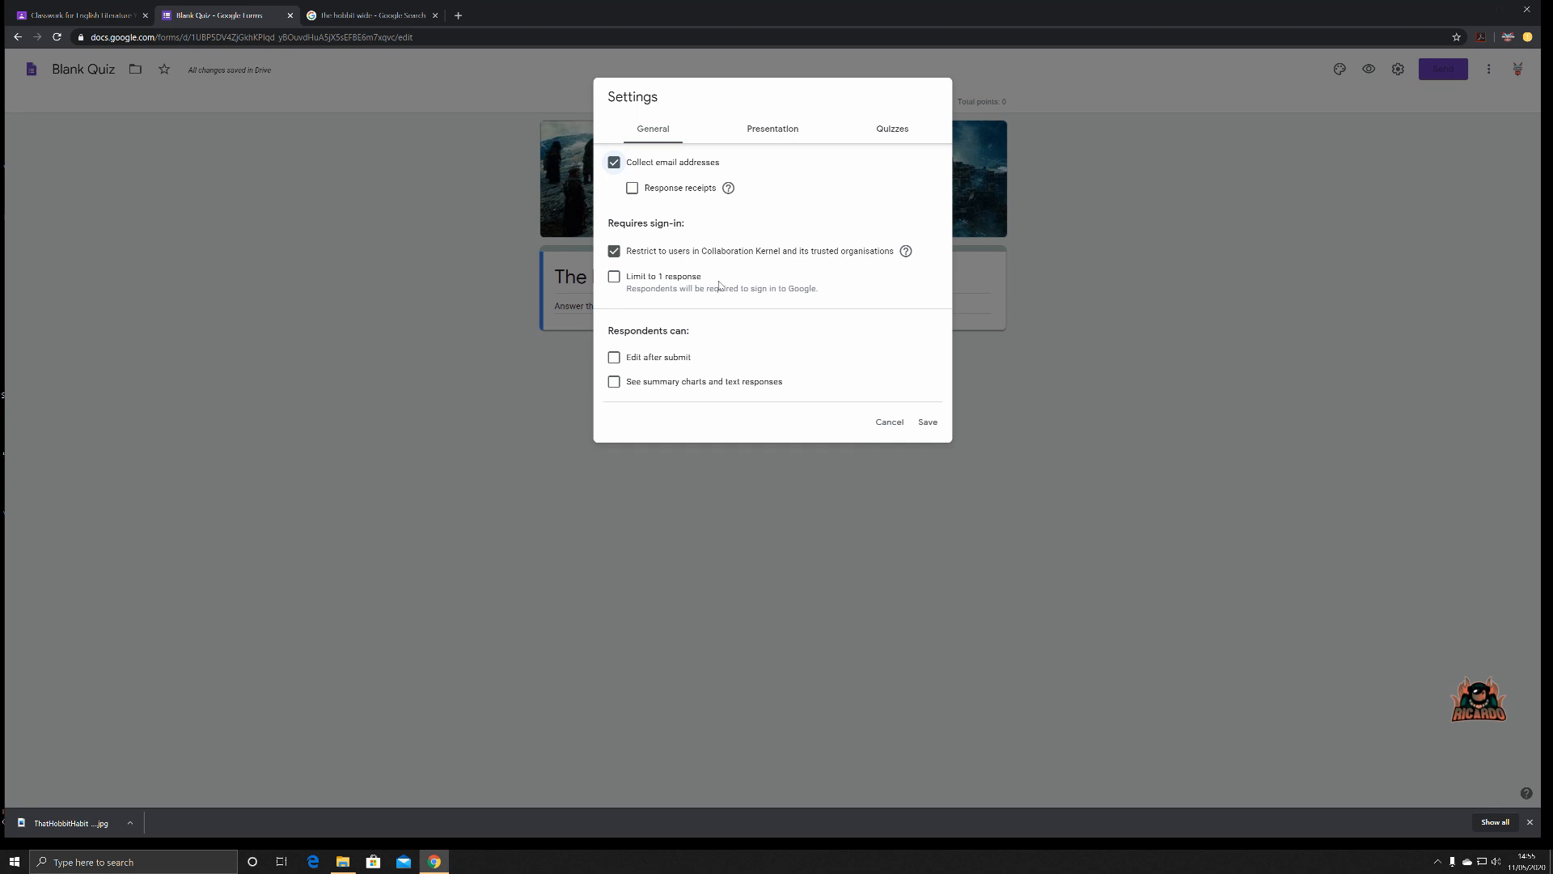
pyautogui.click(613, 279)
pyautogui.click(617, 387)
# Set the presentation confirmation message to "Thankyou for submitting your Quiz on the Hobbit"
pyautogui.click(768, 134)
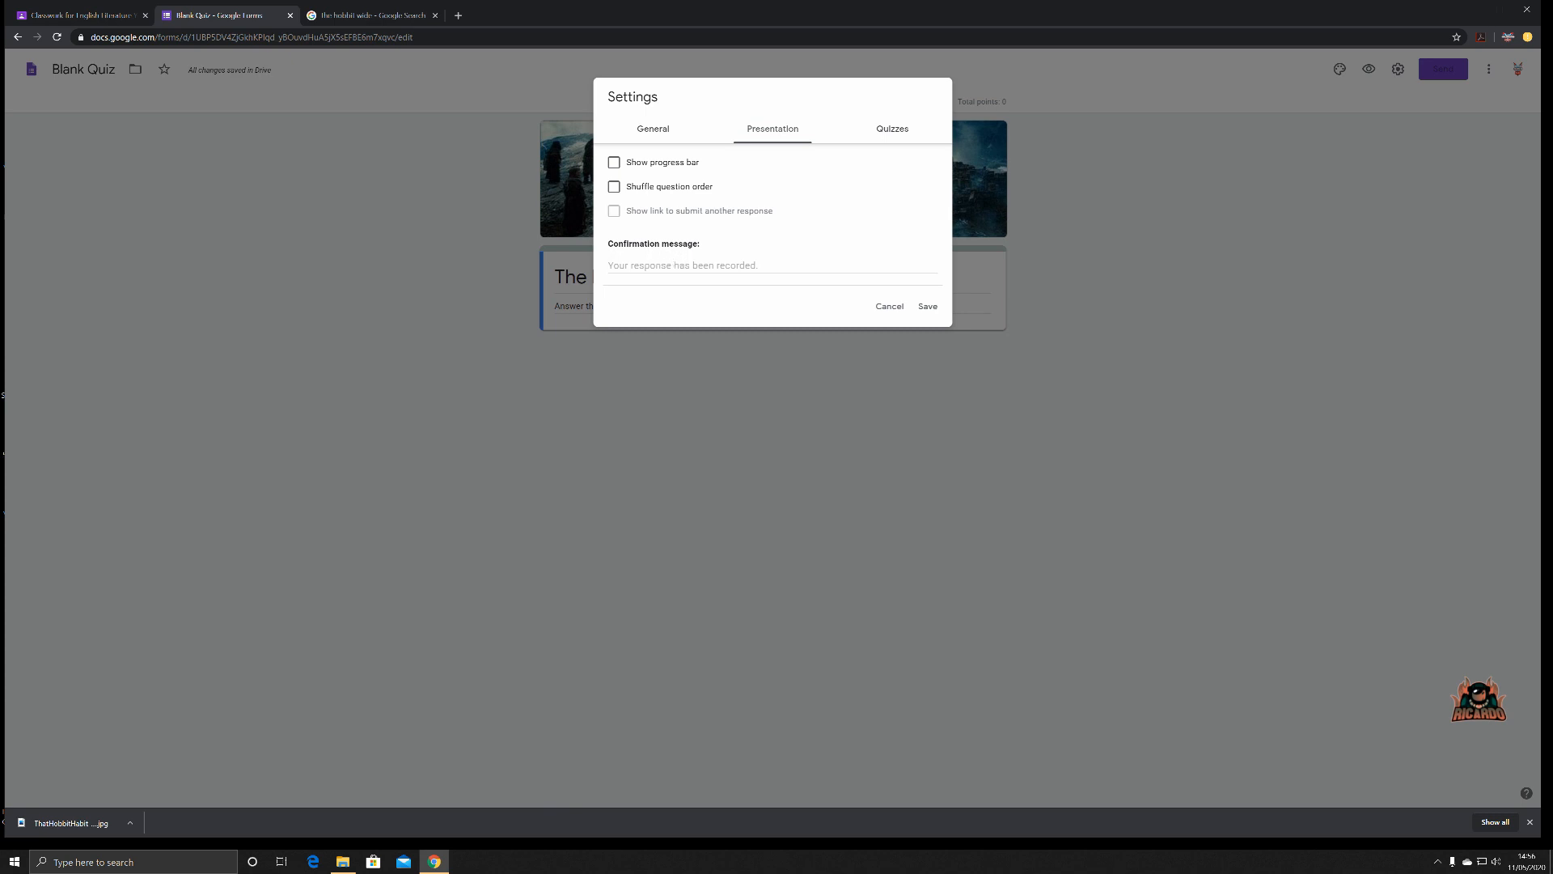
pyautogui.click(728, 265)
pyautogui.write('Thankyo')
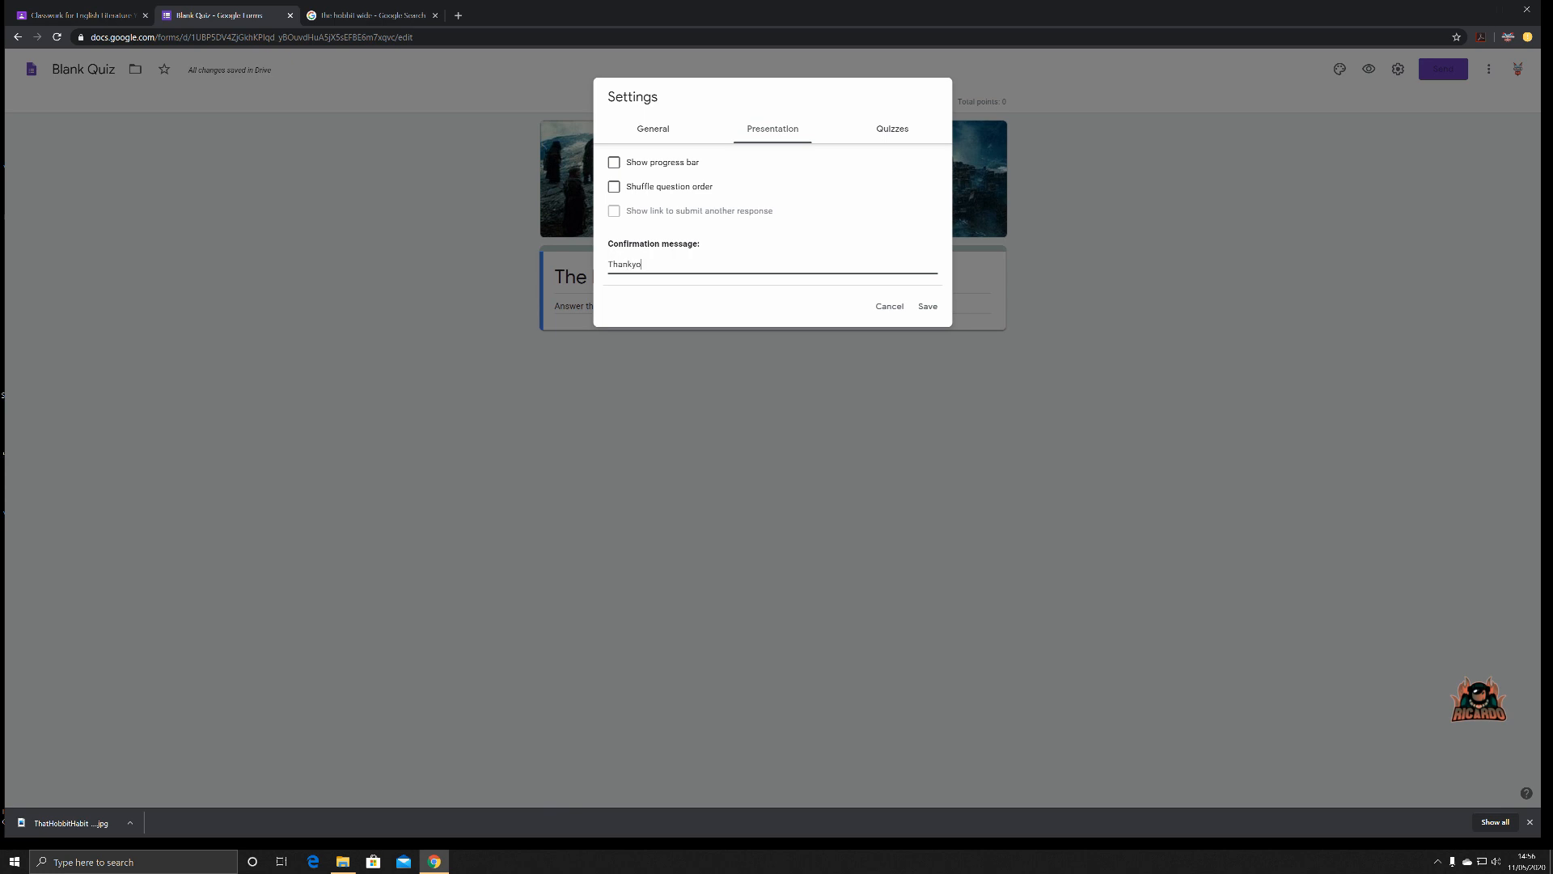
pyautogui.write('u  for submitting your Quiz onthe Hobbit')
pyautogui.click(628, 264)
# Keep the form set as a quiz, stop respondents from seeing correct answers, and save the settings
pyautogui.click(891, 136)
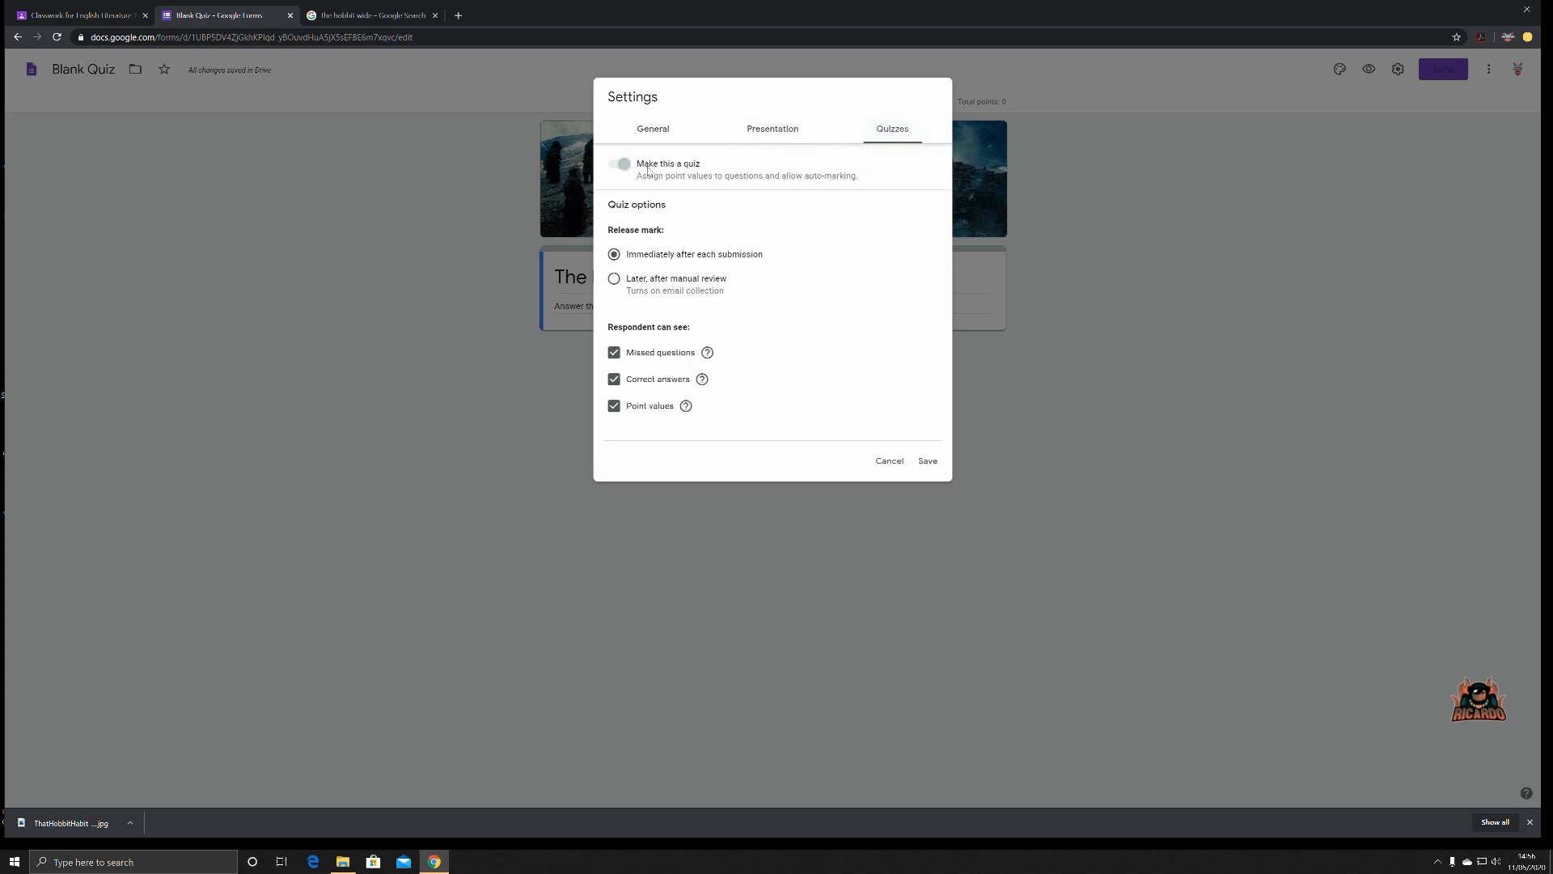
pyautogui.click(620, 166)
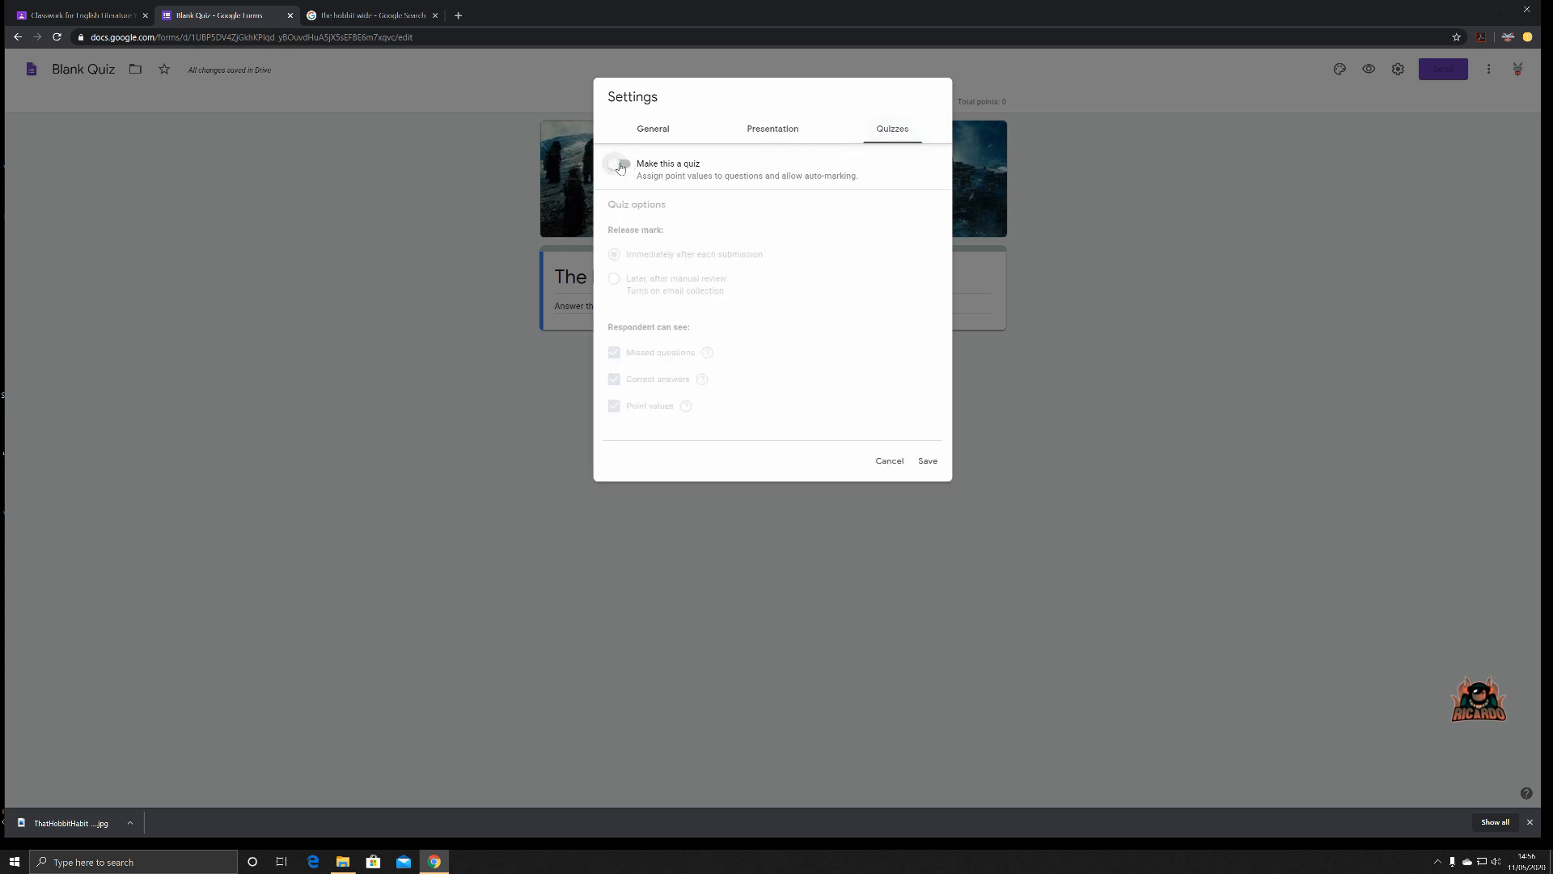
pyautogui.click(620, 165)
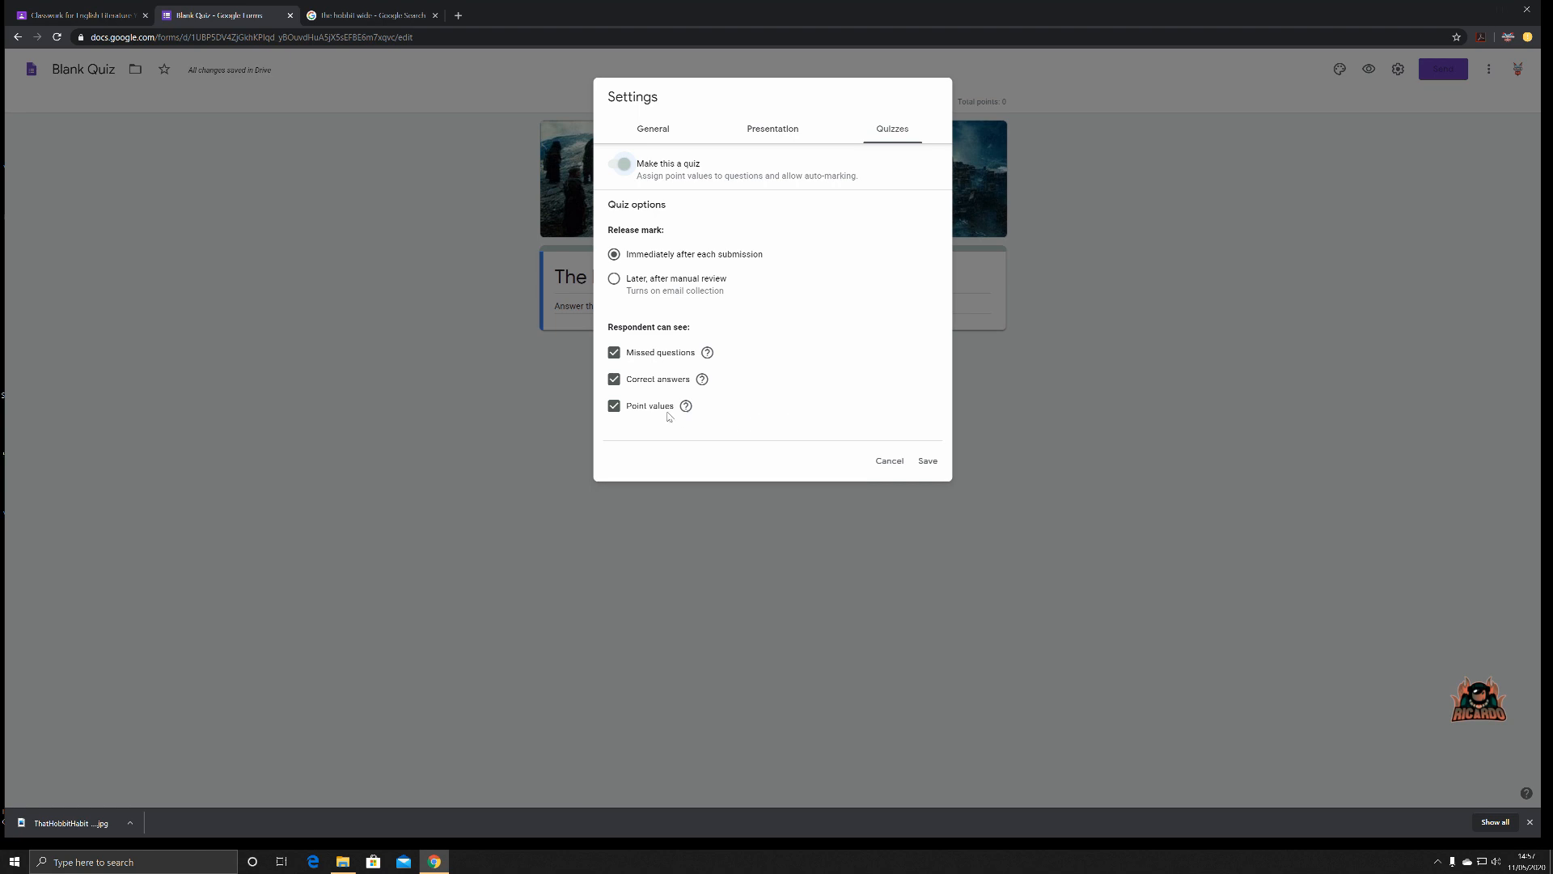
pyautogui.click(614, 379)
pyautogui.click(927, 462)
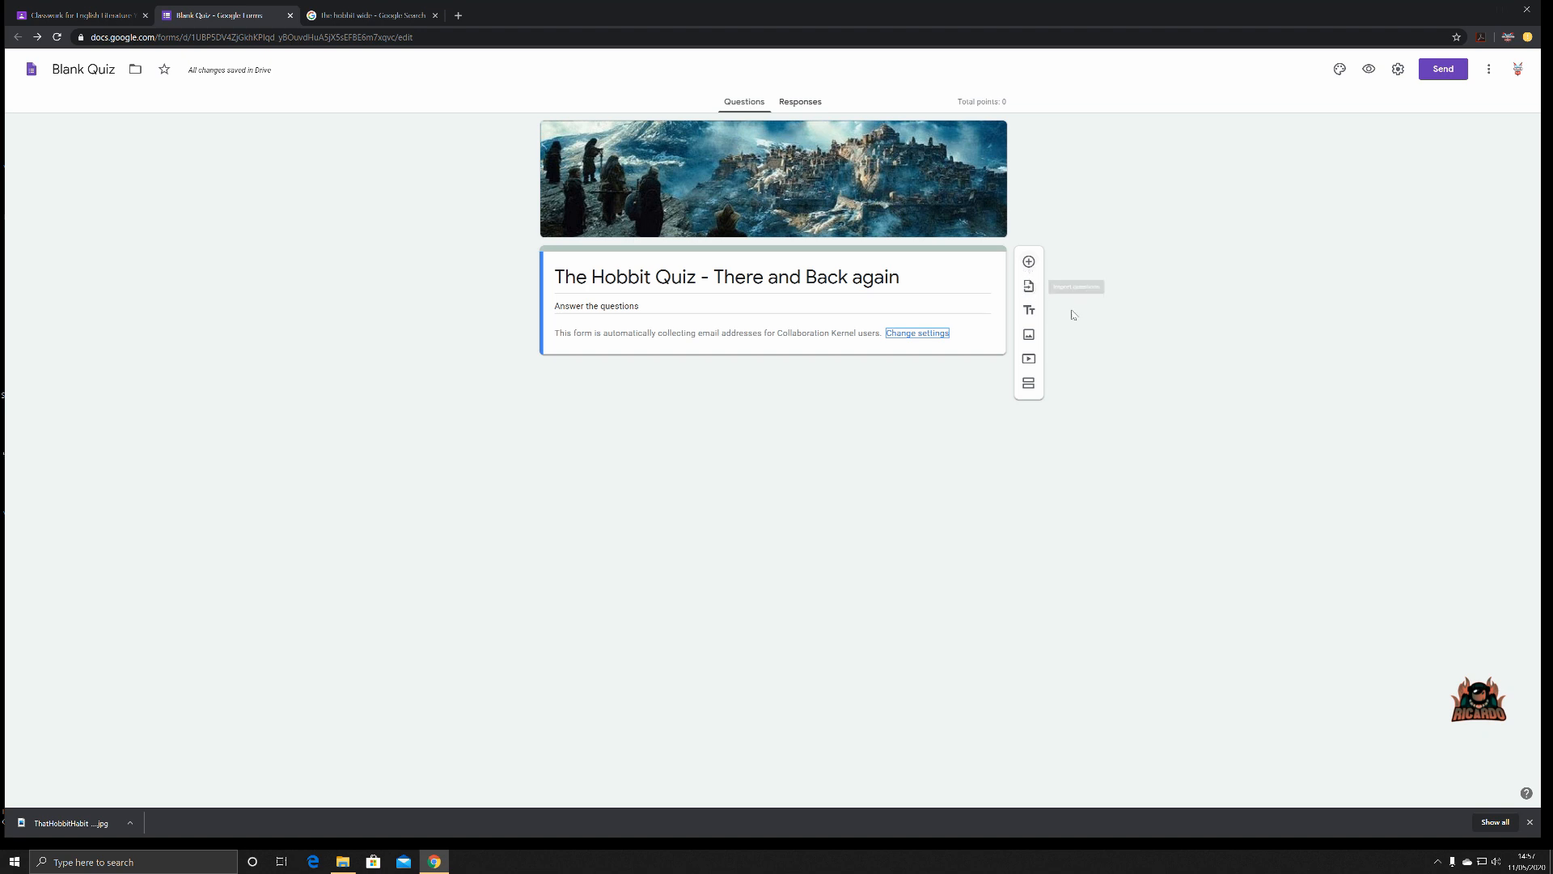
# Add a second section to the form and title it "Characters of the Hobbit"
pyautogui.click(1028, 390)
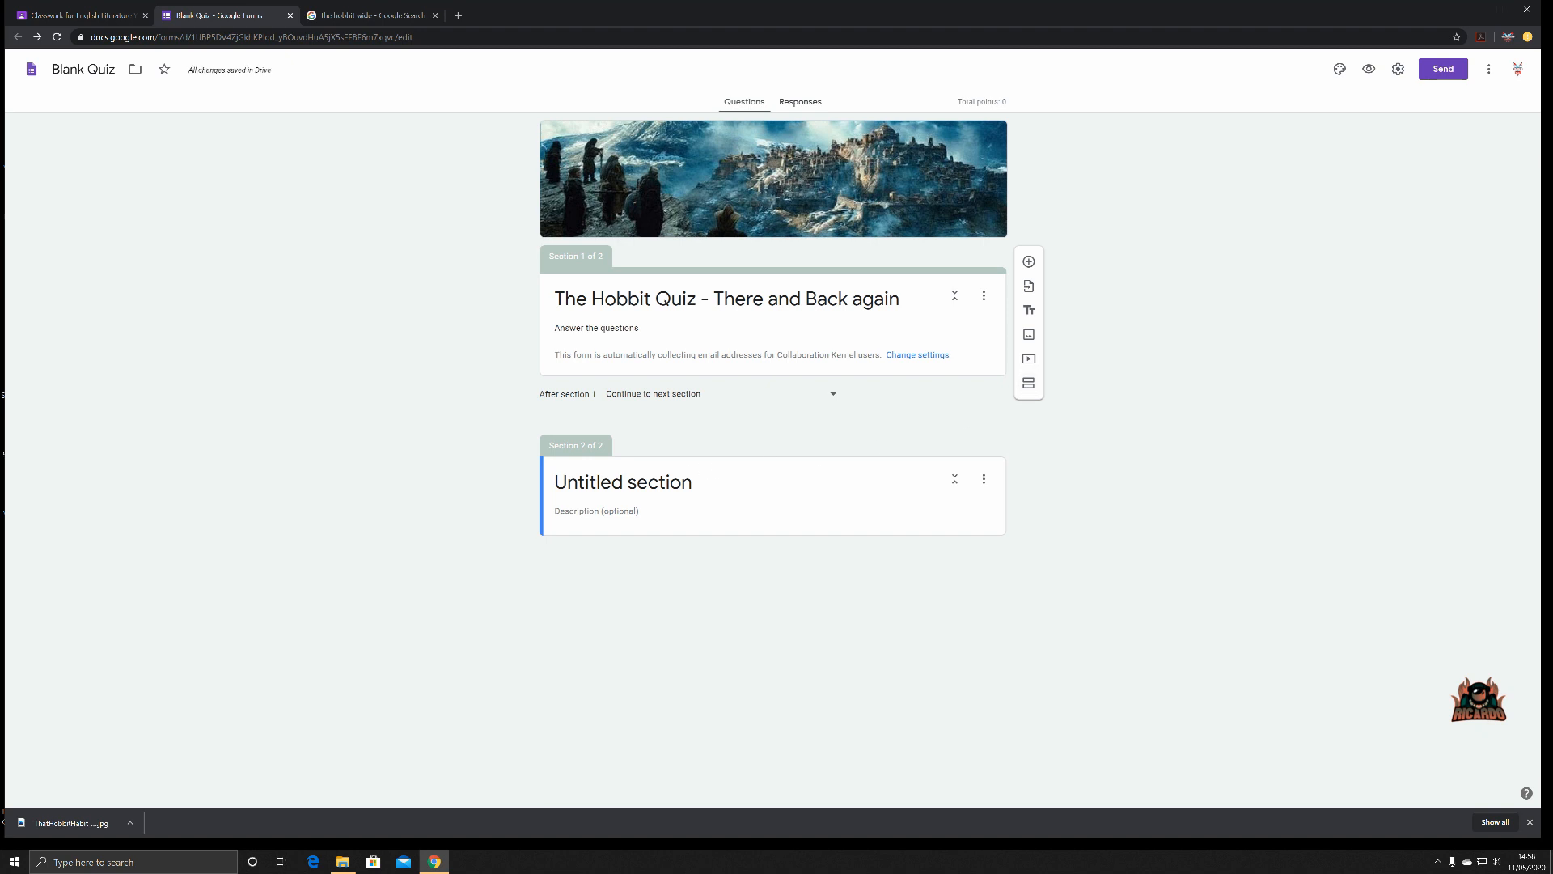
pyautogui.click(623, 482)
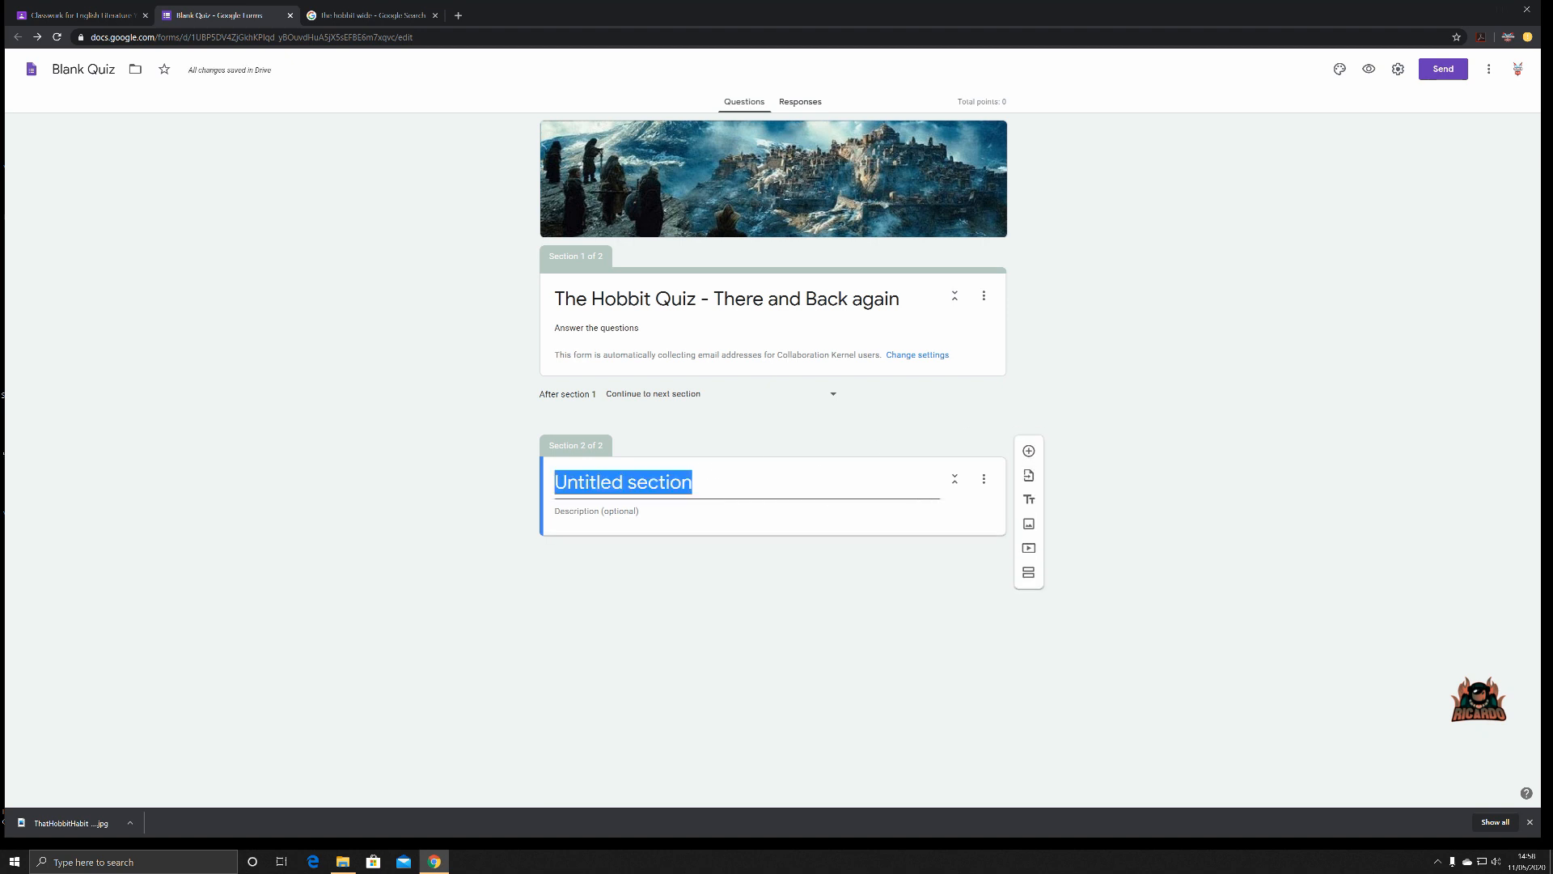
pyautogui.write('Chan')
pyautogui.press('BackSpace')
pyautogui.write('racters of the Hobbit')
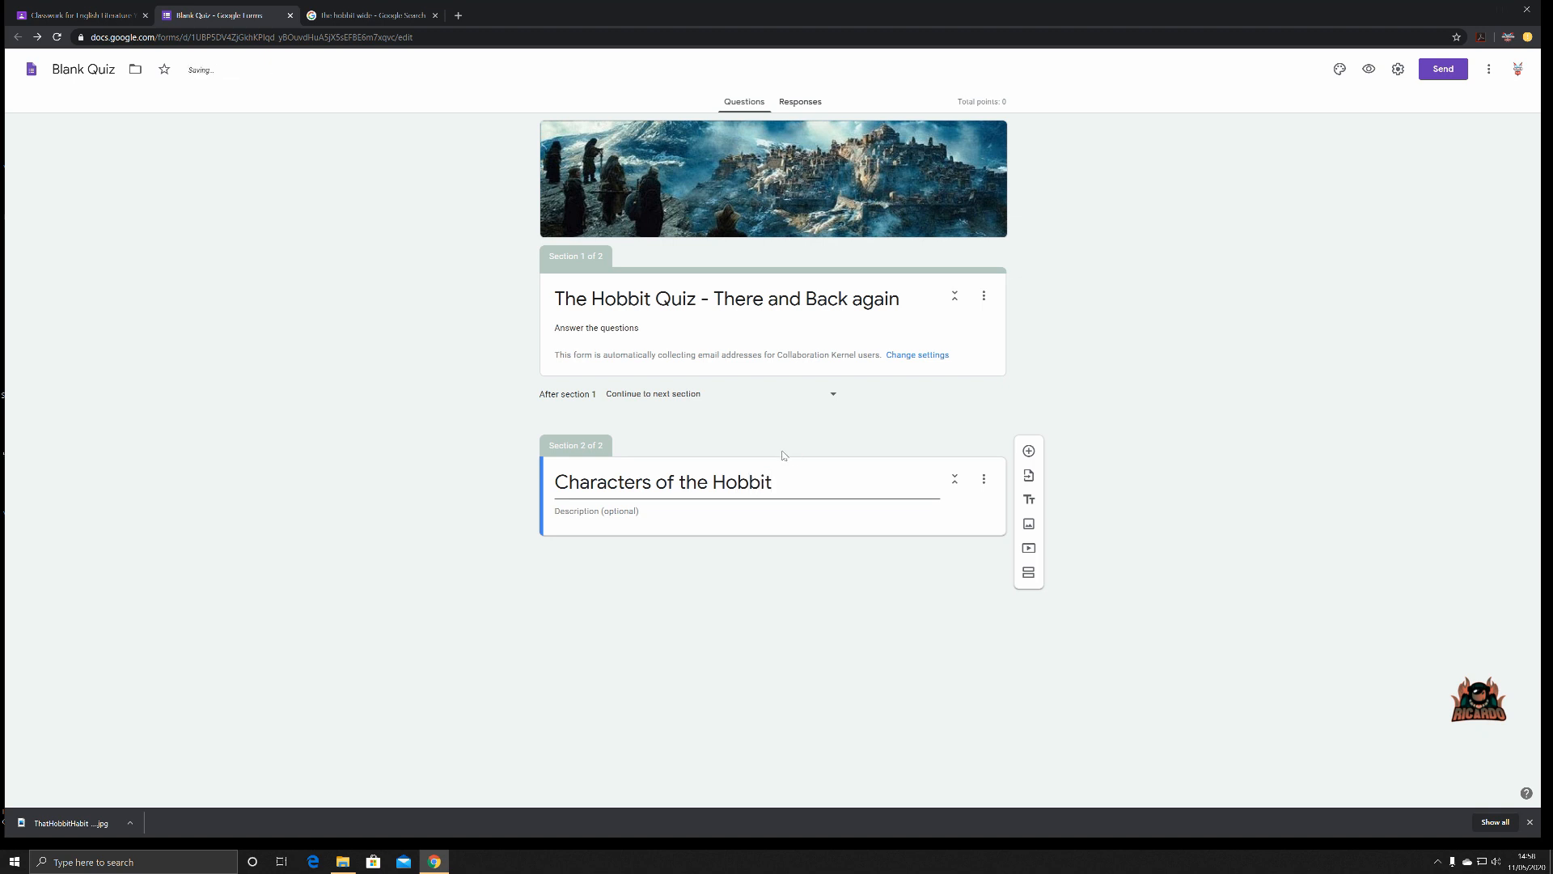
pyautogui.click(752, 434)
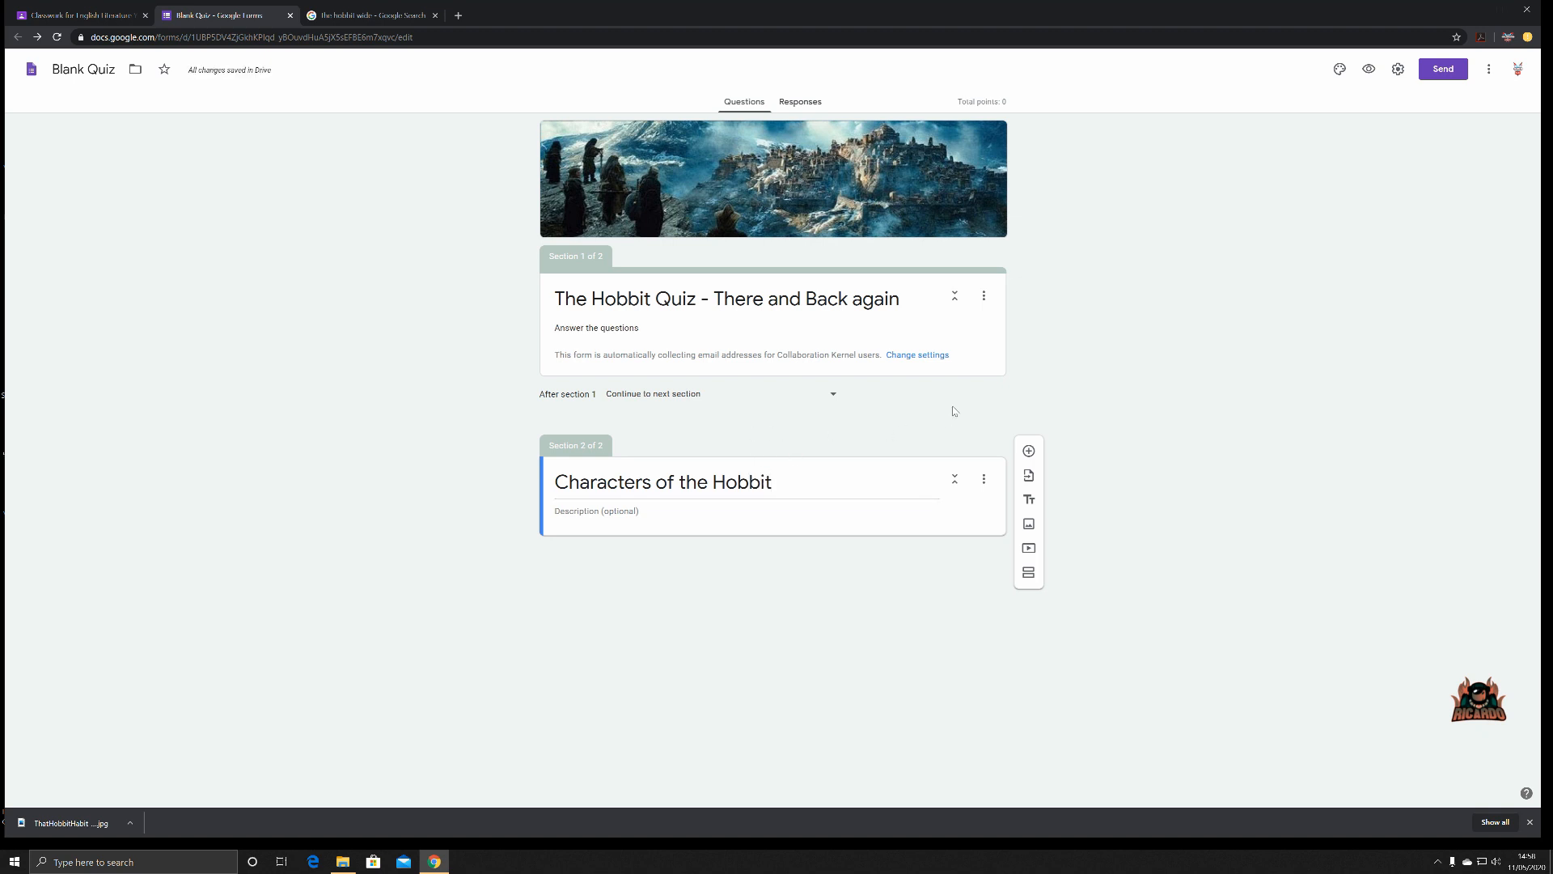
# Add a multiple choice question to section 1 reading "how many hobbits went on the the great adventure?"
pyautogui.click(867, 332)
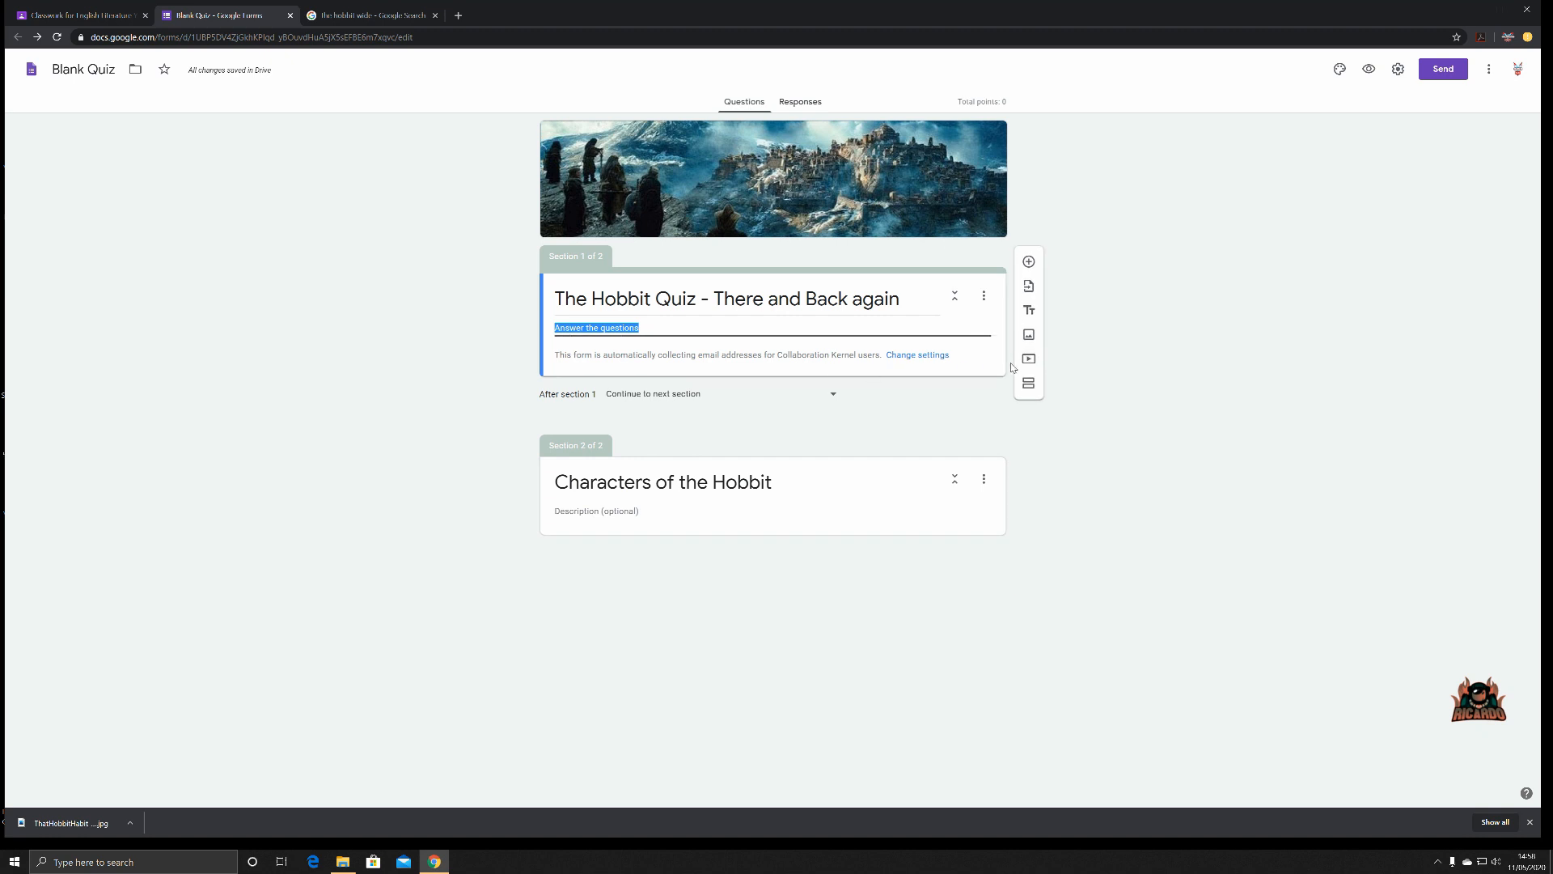
pyautogui.click(1033, 264)
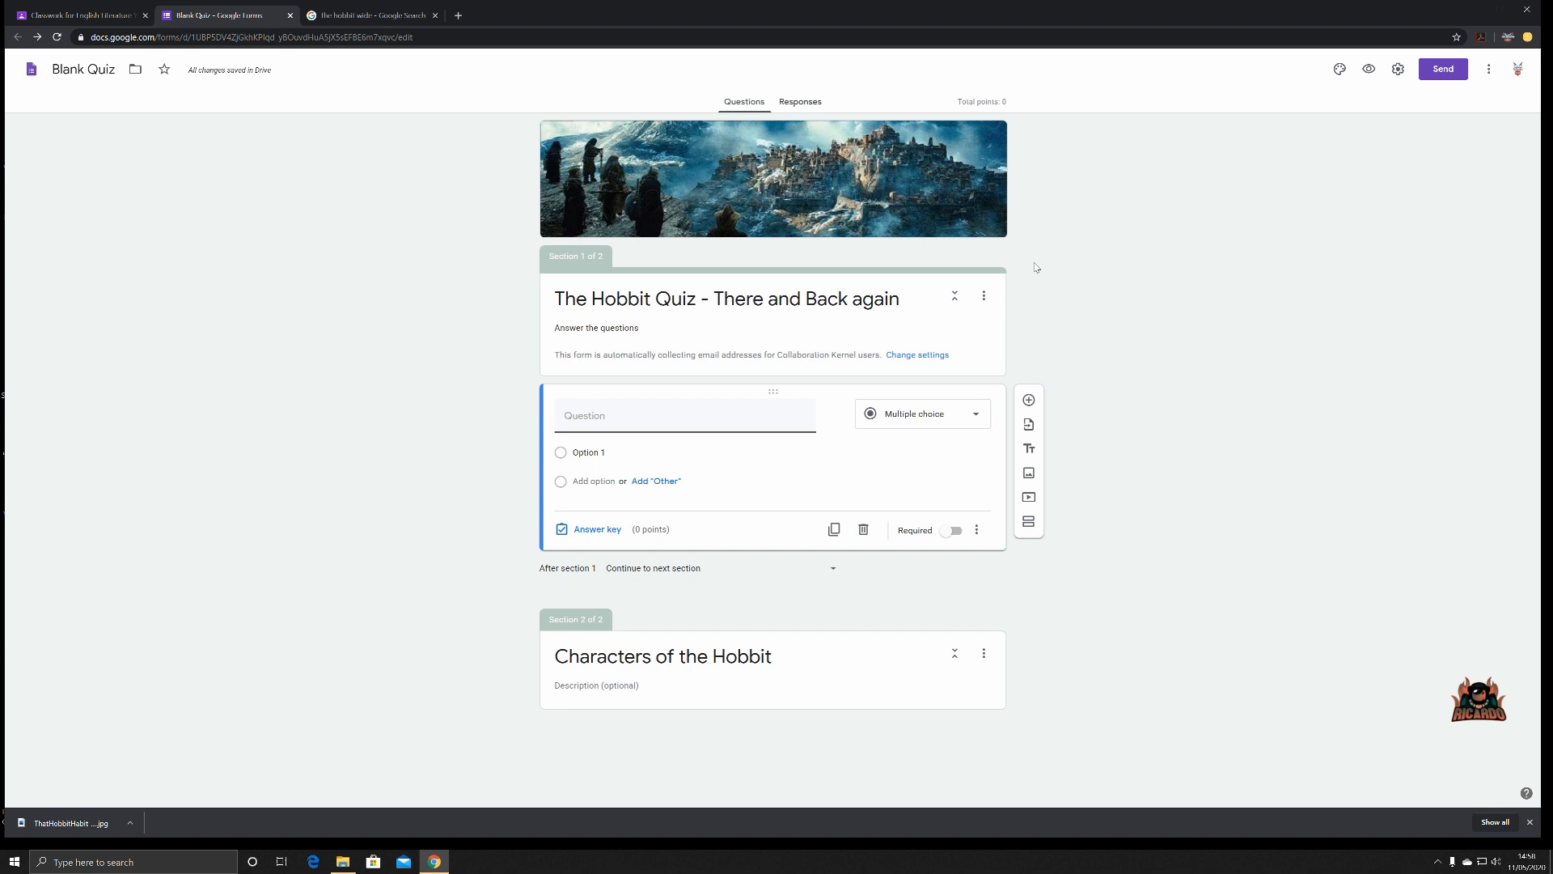
pyautogui.write('how many hobbits went onthe the great ad')
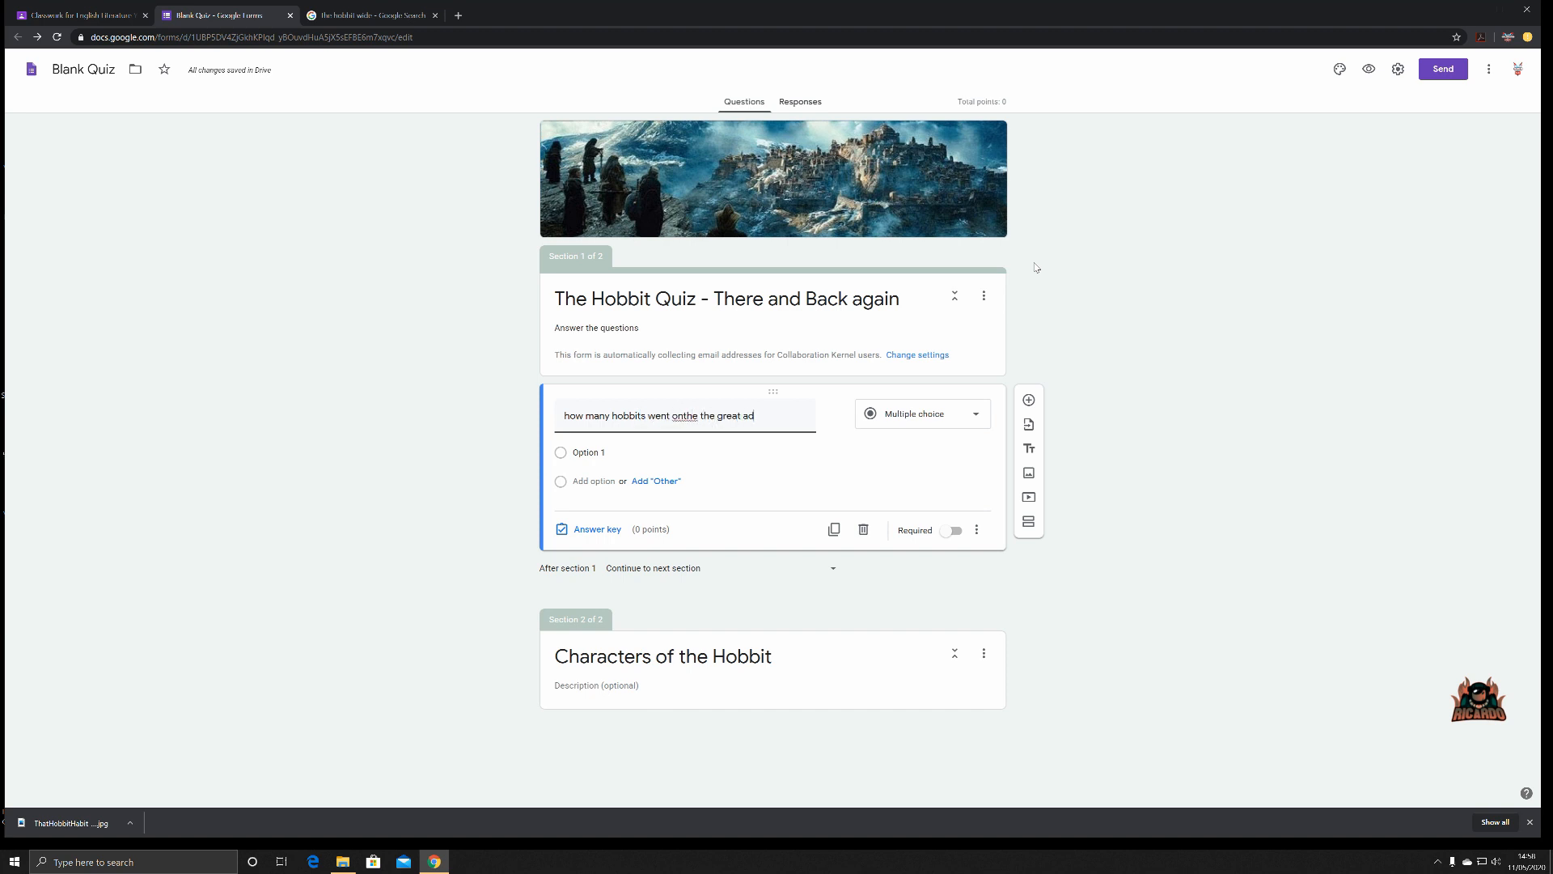
pyautogui.write('venture?')
pyautogui.click(677, 415)
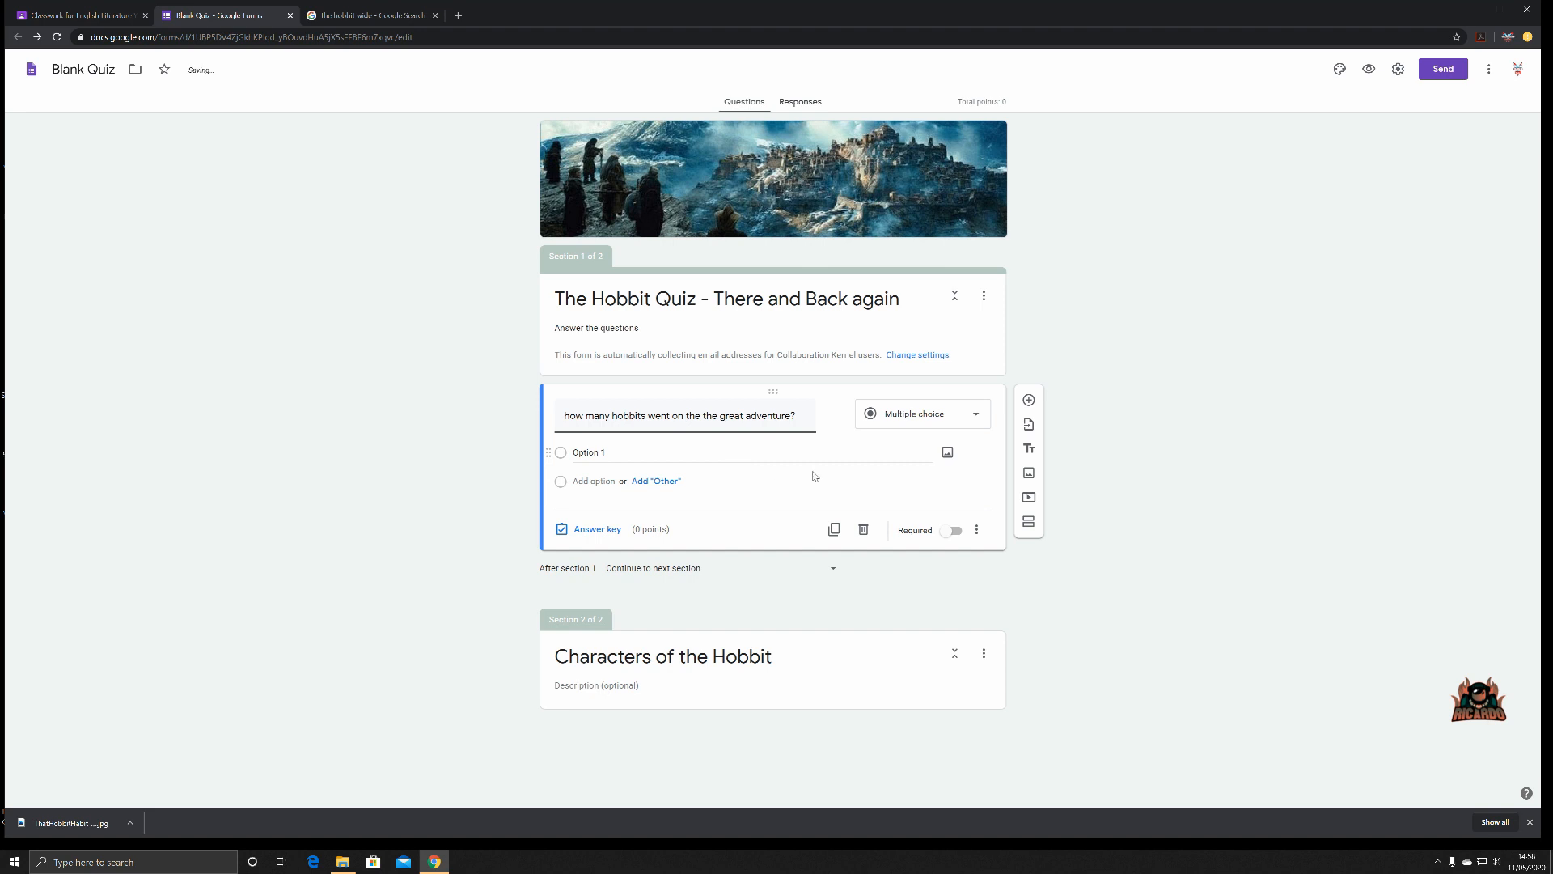
pyautogui.click(974, 416)
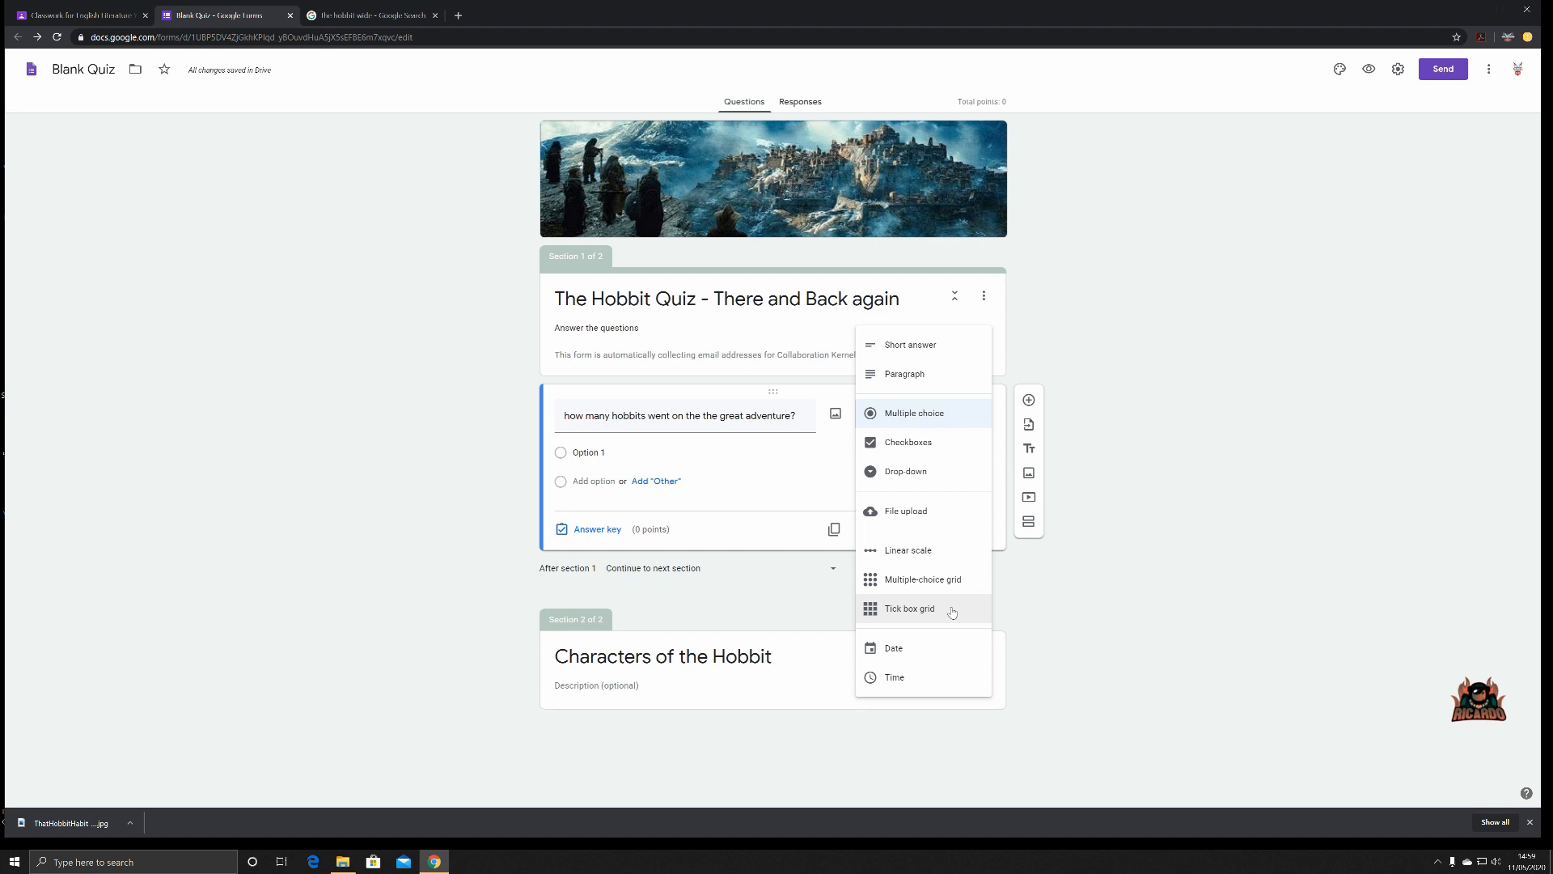
pyautogui.click(783, 601)
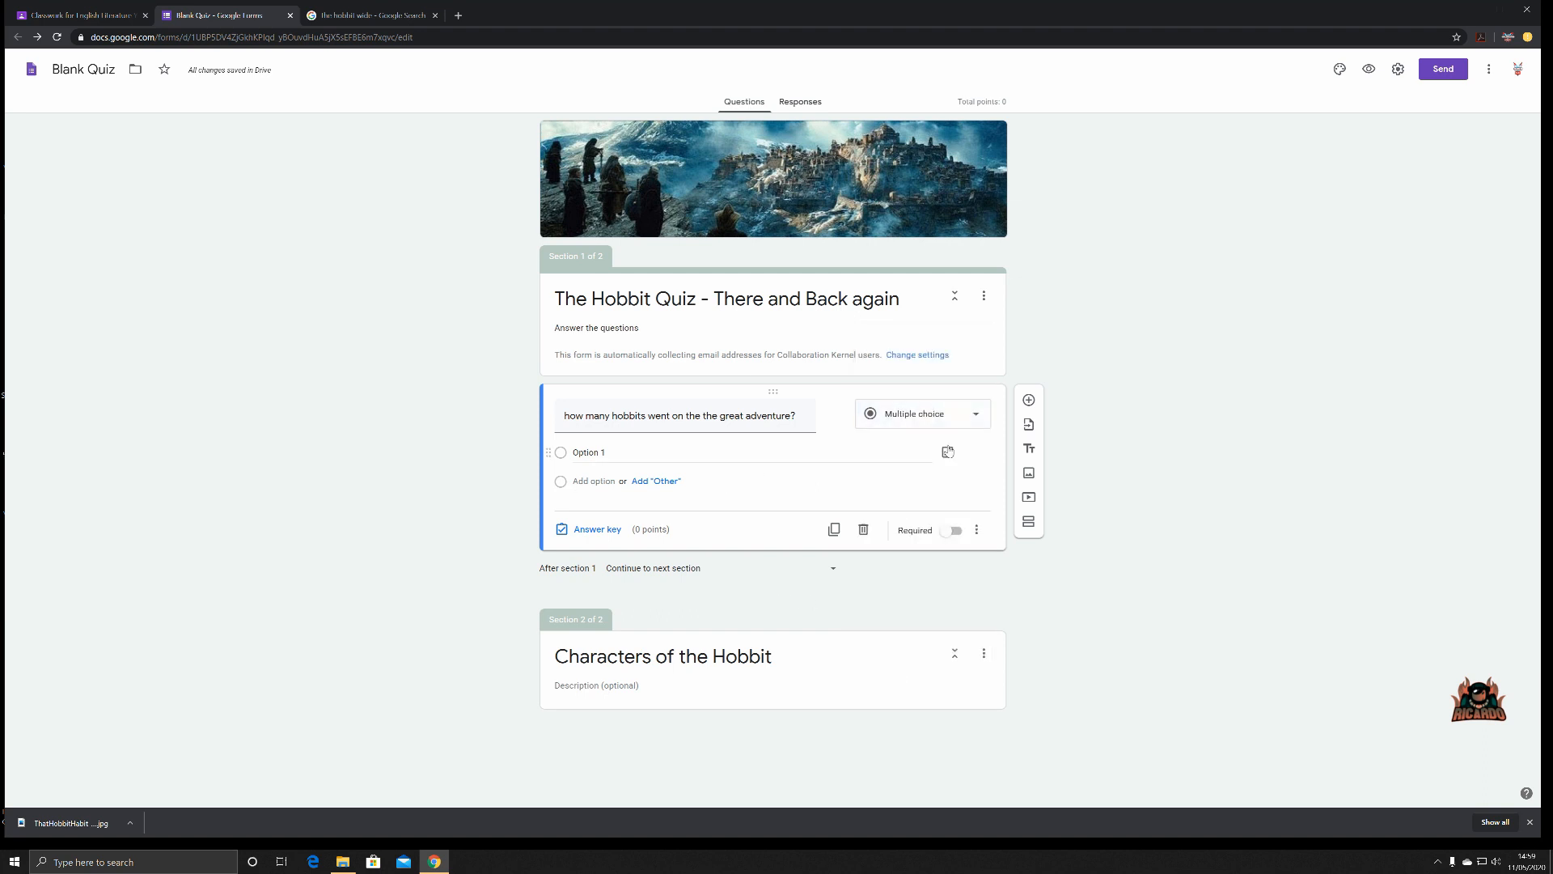
# Give the hobbits question the answer options One, Two, SIx and Twelve
pyautogui.click(605, 454)
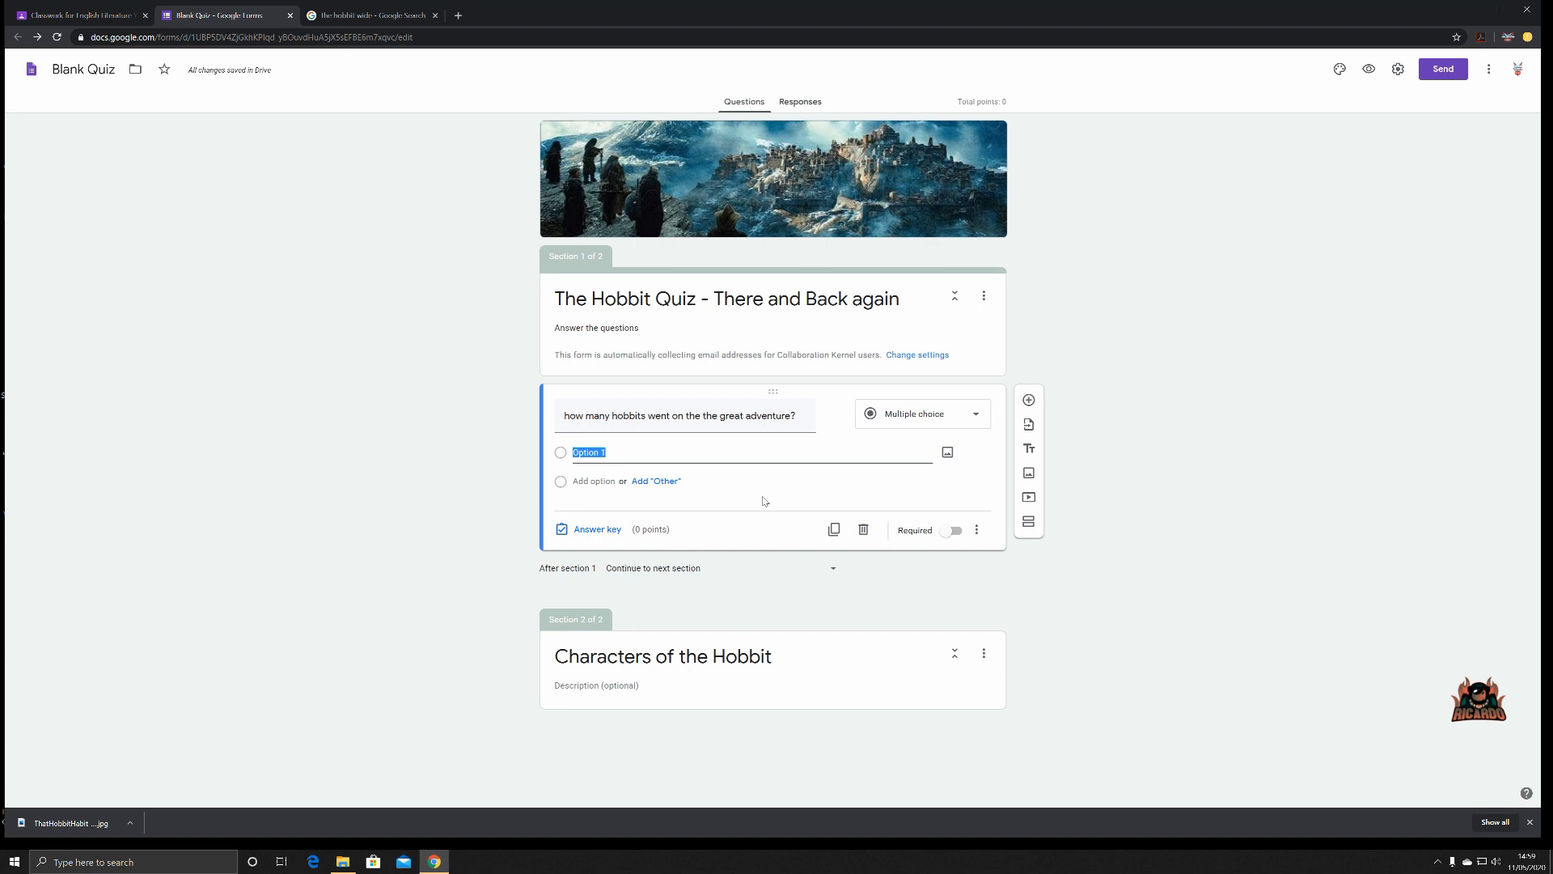
pyautogui.write('One')
pyautogui.press('Return')
pyautogui.write('Two')
pyautogui.press('Return')
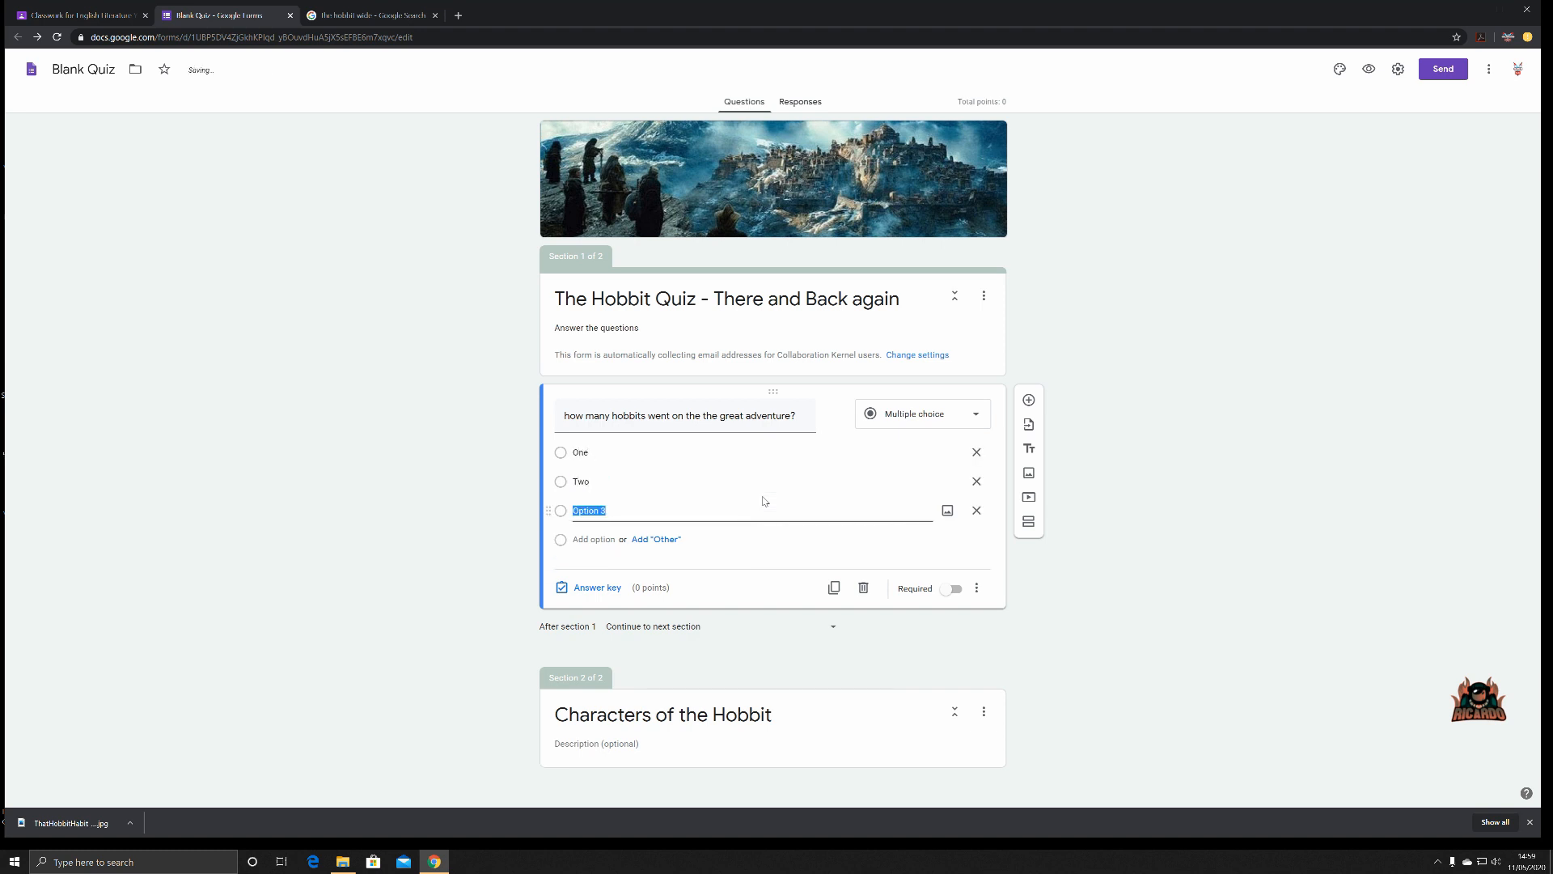
pyautogui.write('S')
pyautogui.press('BackSpace')
pyautogui.write('x')
pyautogui.press('Return')
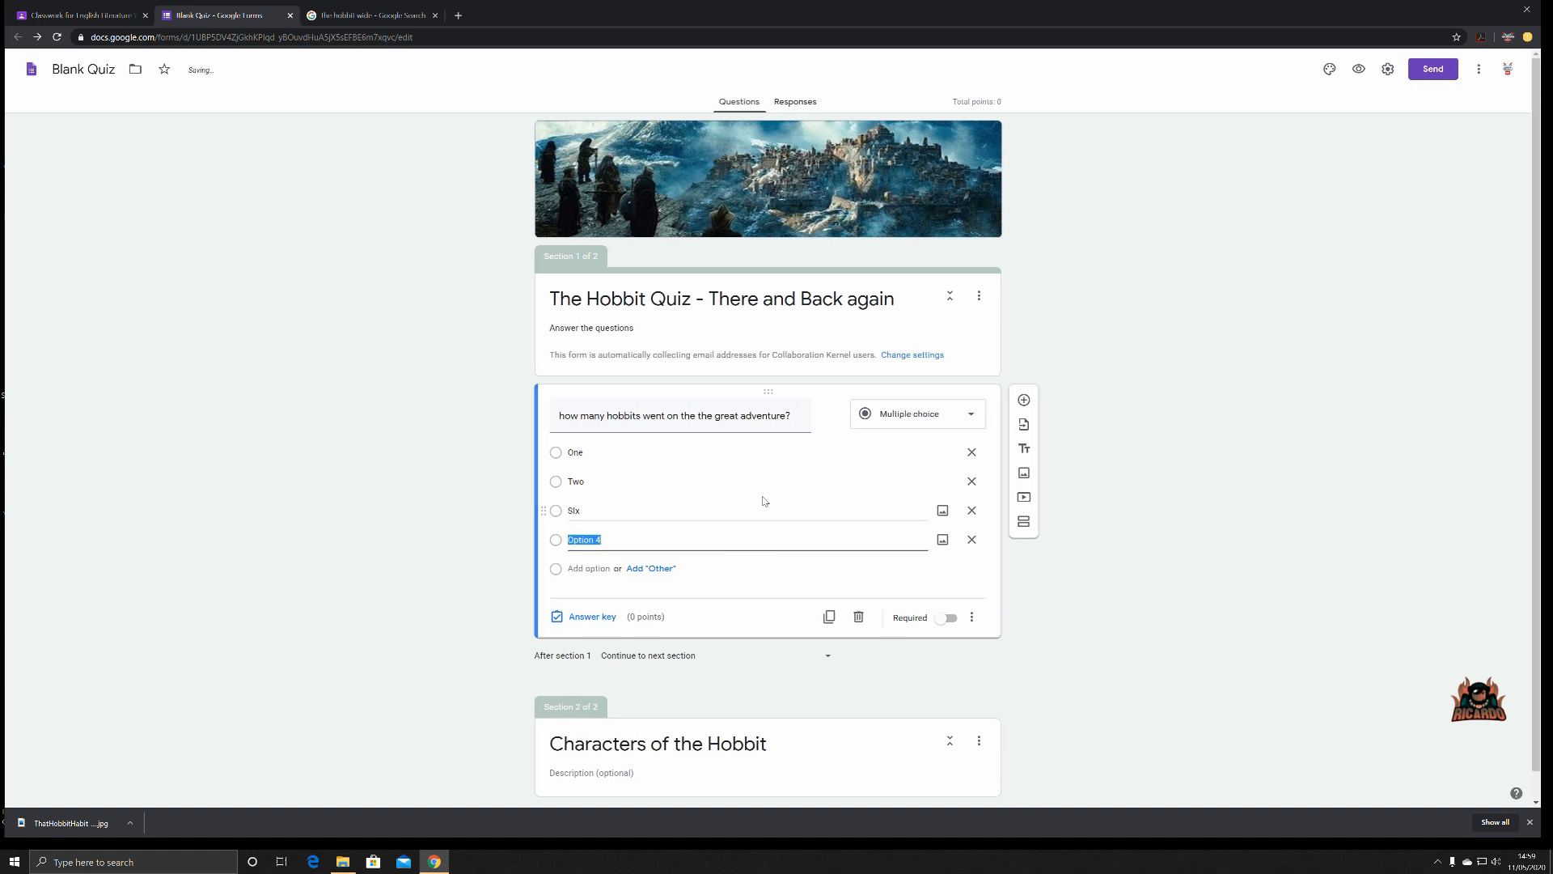
pyautogui.write('1')
pyautogui.write('Twelve')
pyautogui.click(906, 578)
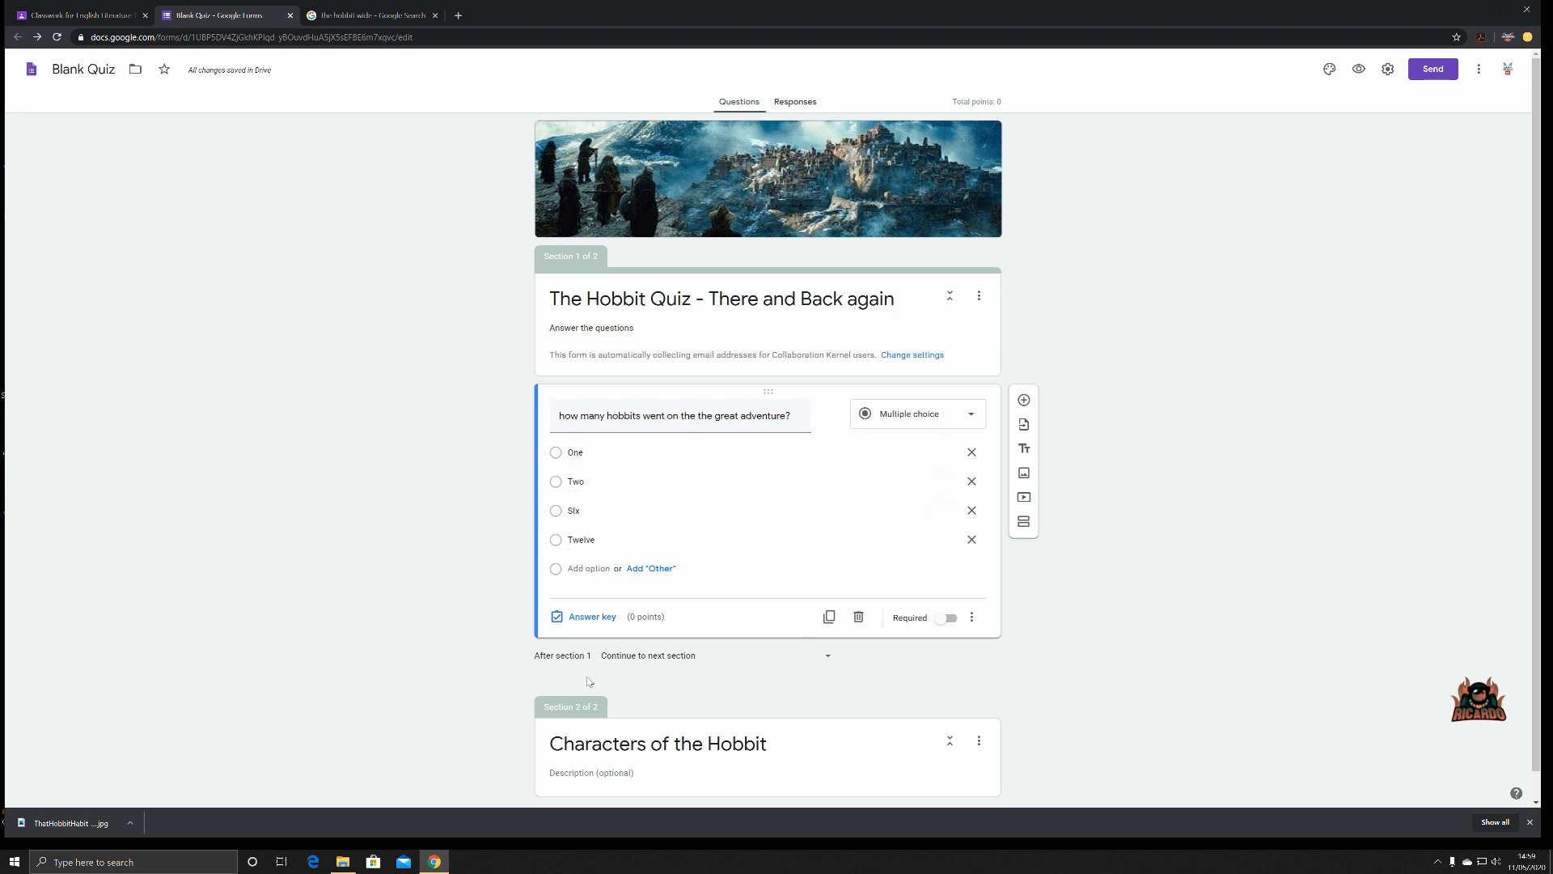
# Make the hobbits question required and look over its additional options
pyautogui.click(953, 619)
pyautogui.click(972, 618)
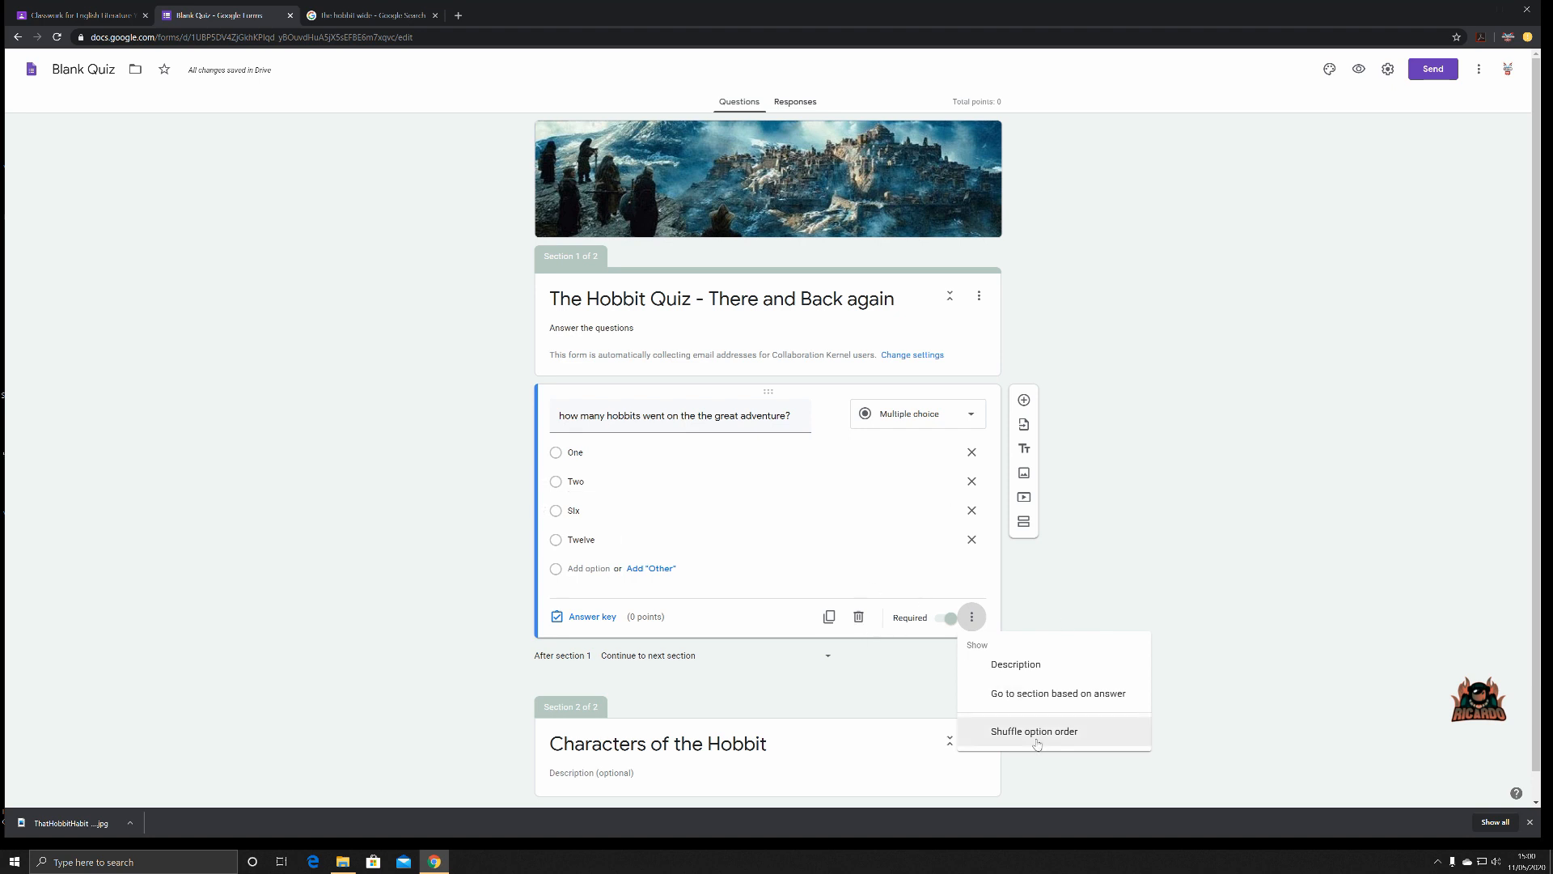
pyautogui.click(1122, 580)
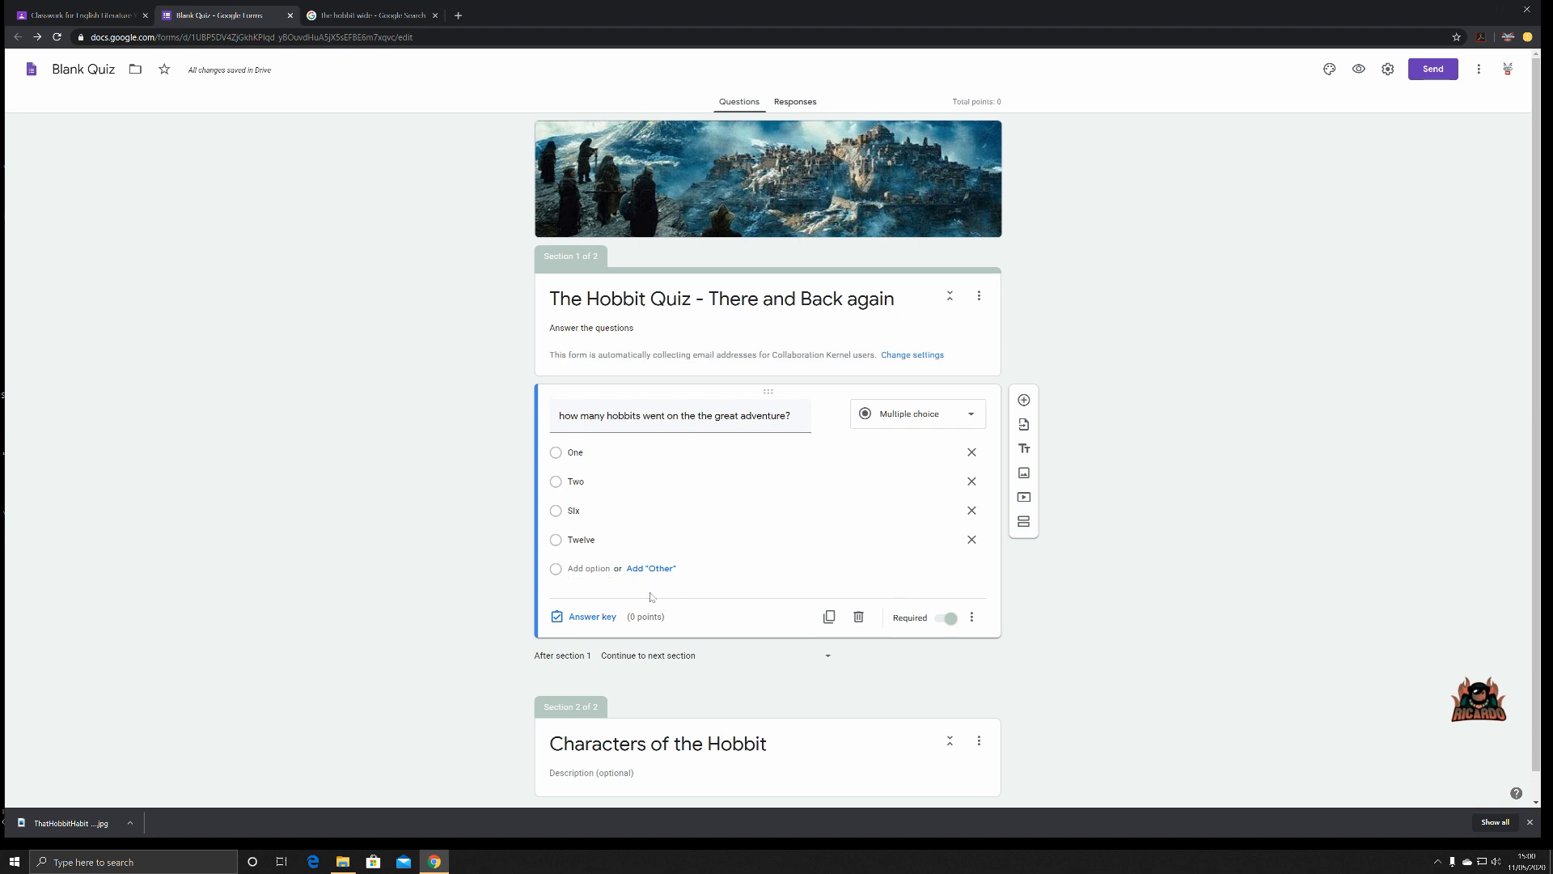
# Mark One as the hobbits question's correct answer worth 10 points and look over the form's responses
pyautogui.click(582, 622)
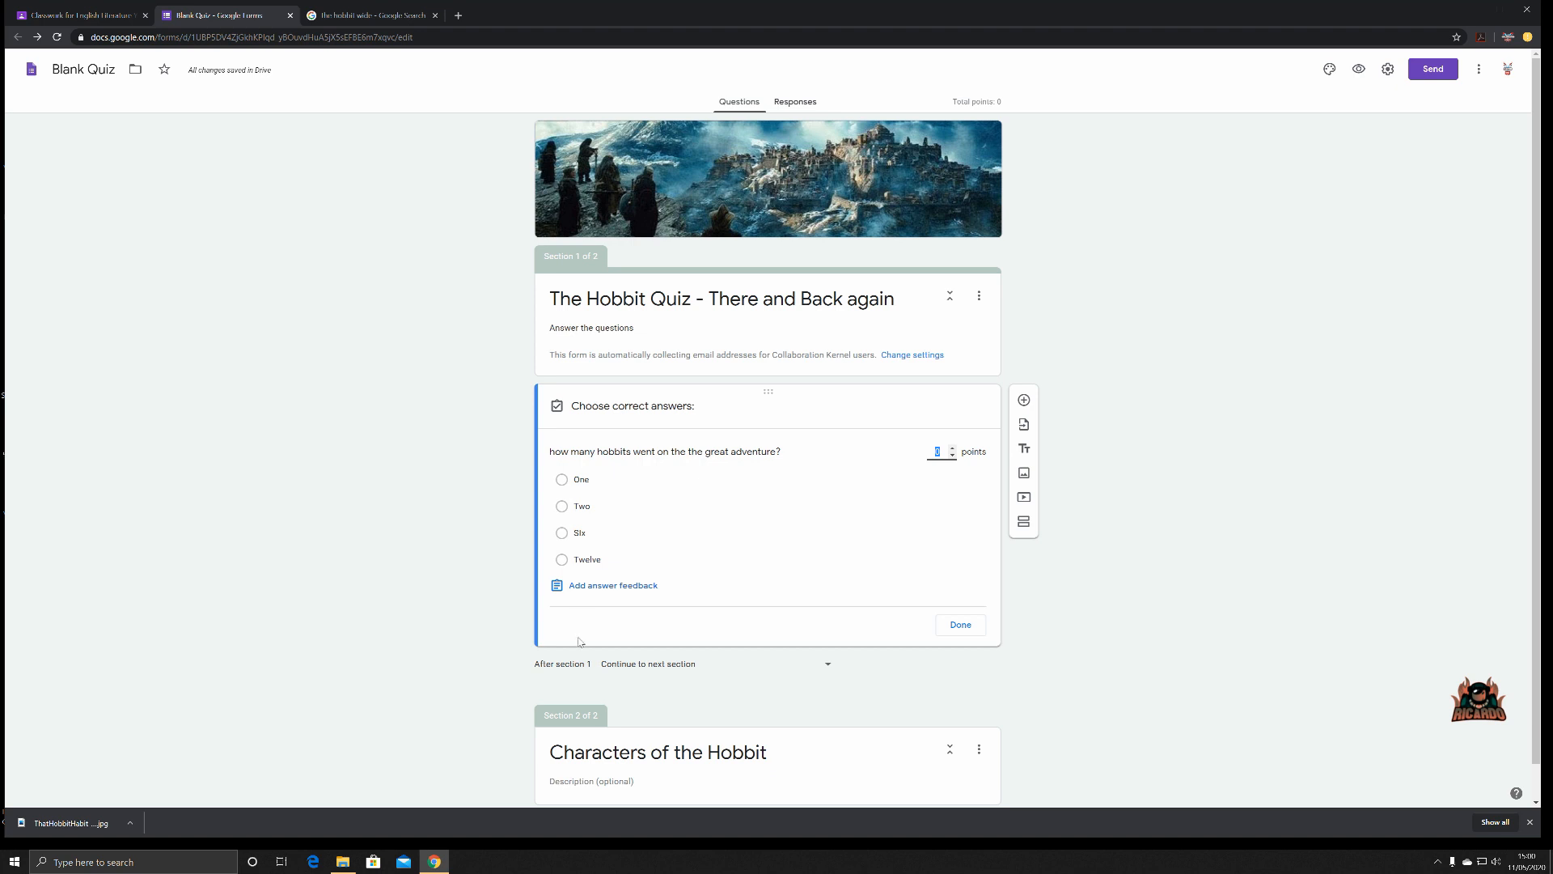
pyautogui.click(562, 479)
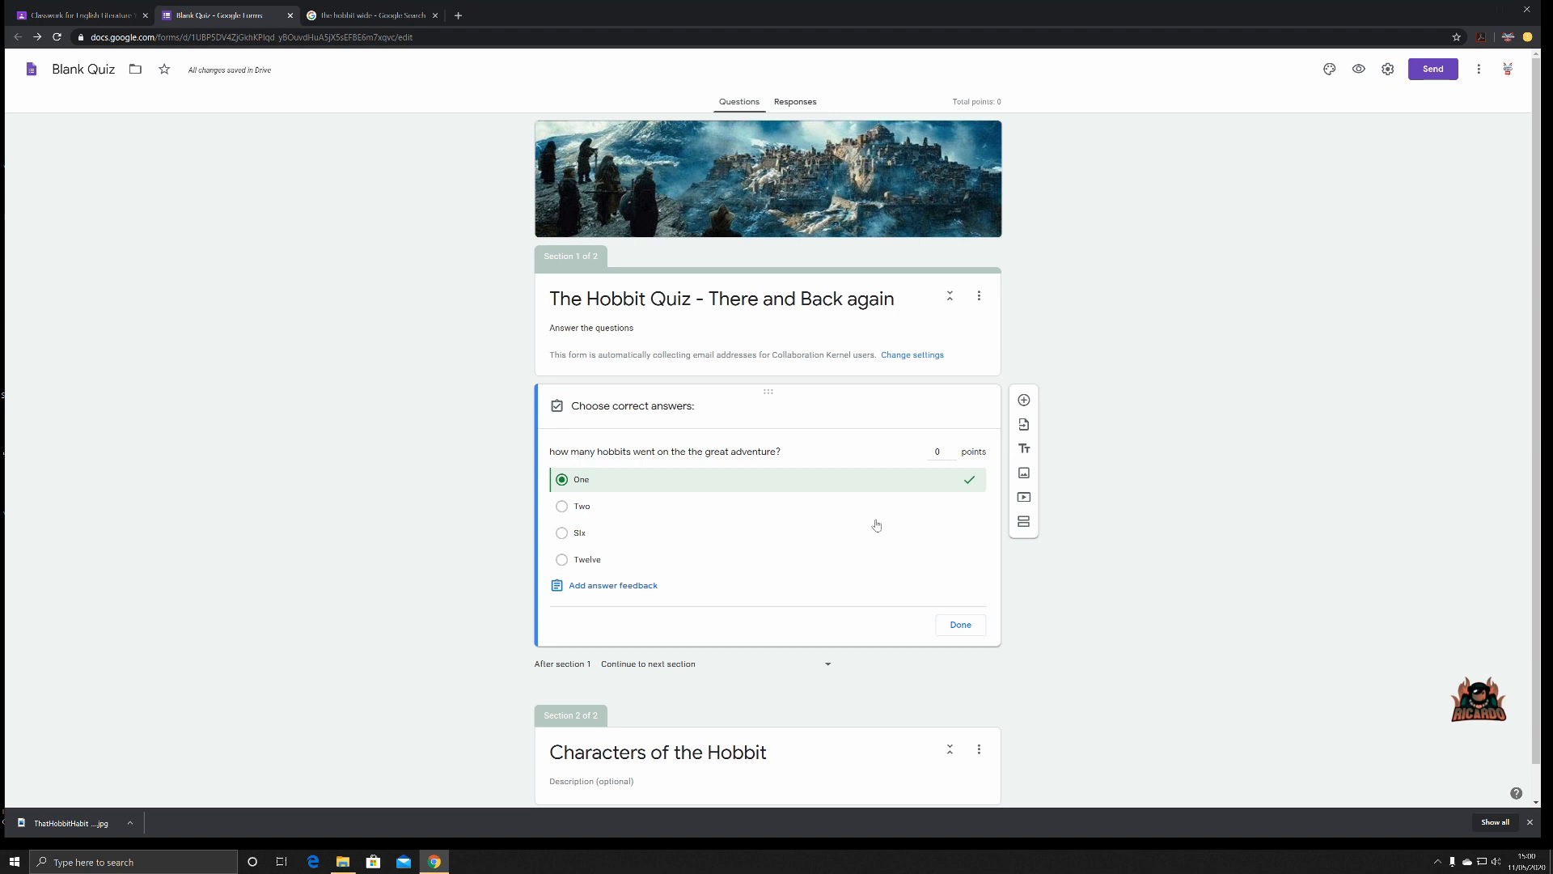
pyautogui.click(937, 452)
pyautogui.write('10')
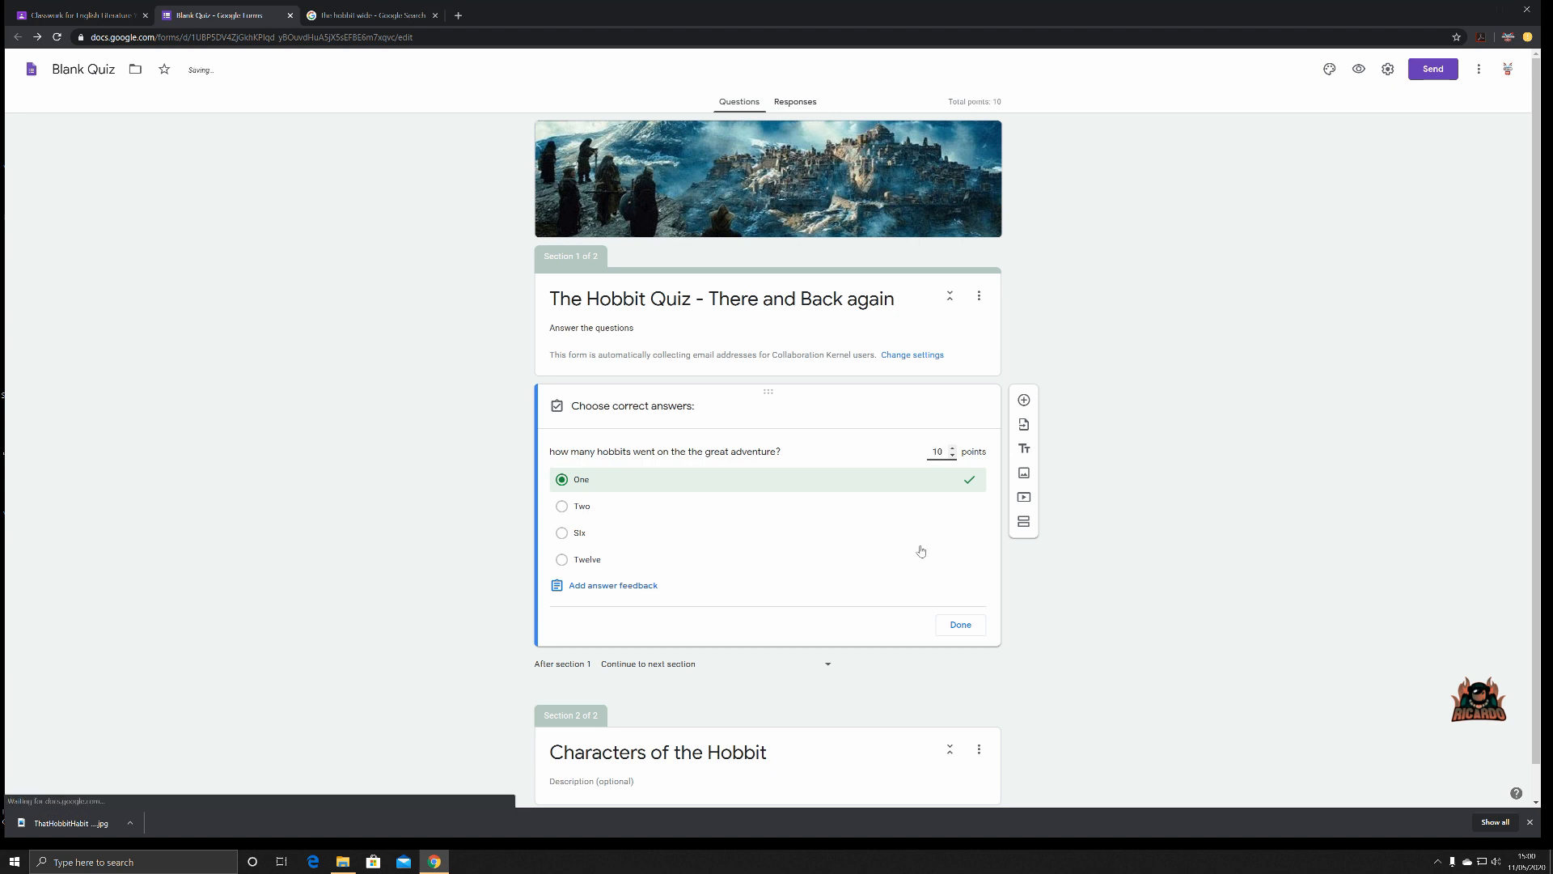
pyautogui.click(955, 625)
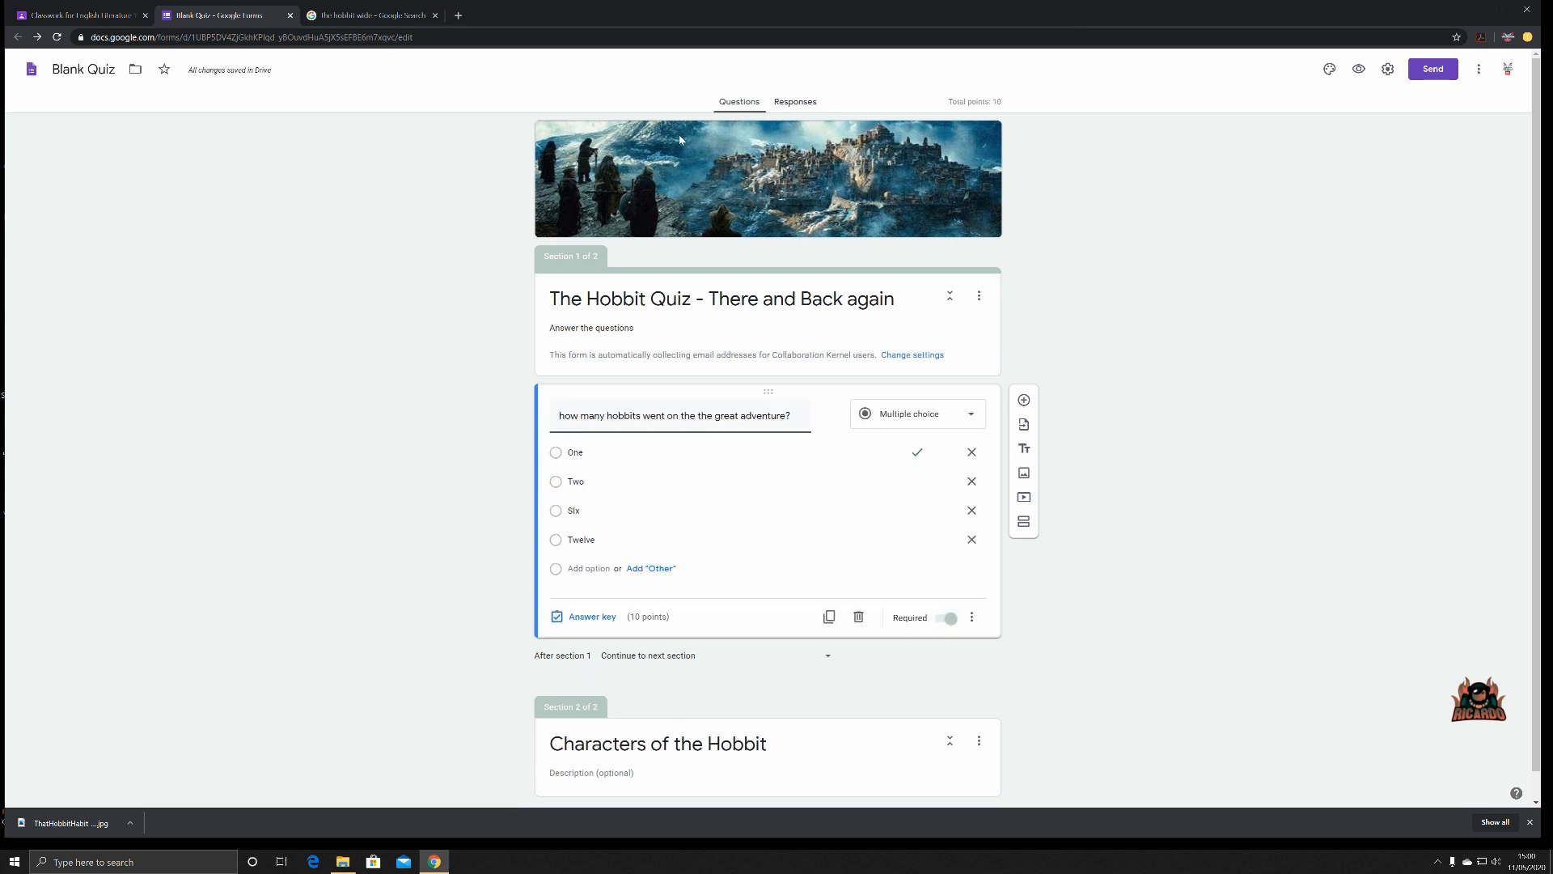
pyautogui.click(790, 106)
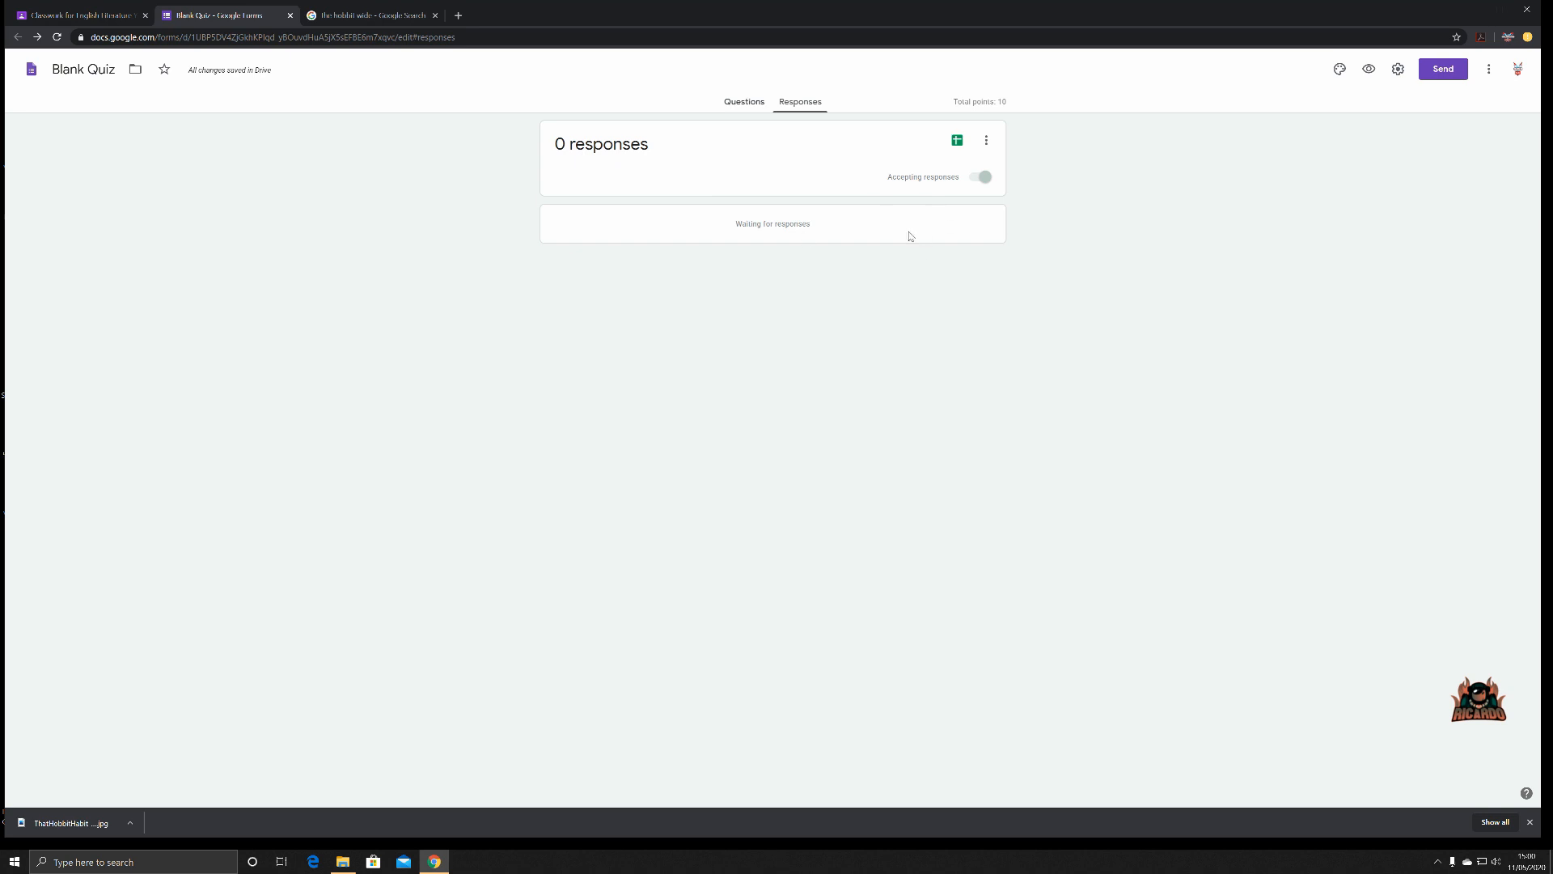
pyautogui.click(732, 101)
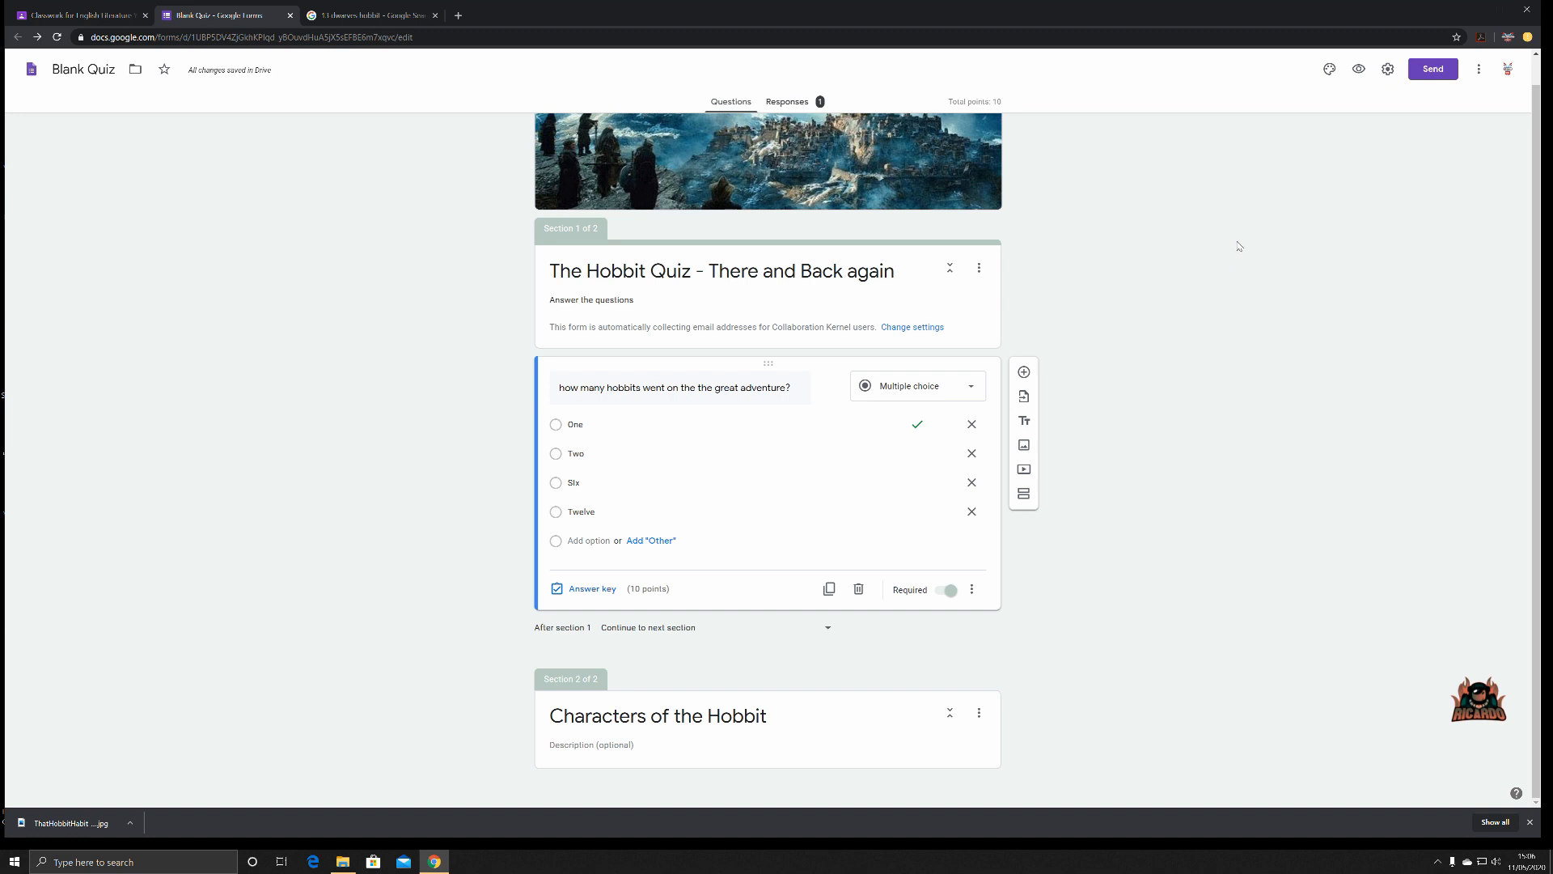
# Add a short answer question reading "How many Dwarves were in the Thorin Oakenshield party?" below the hobbits question
pyautogui.click(1023, 373)
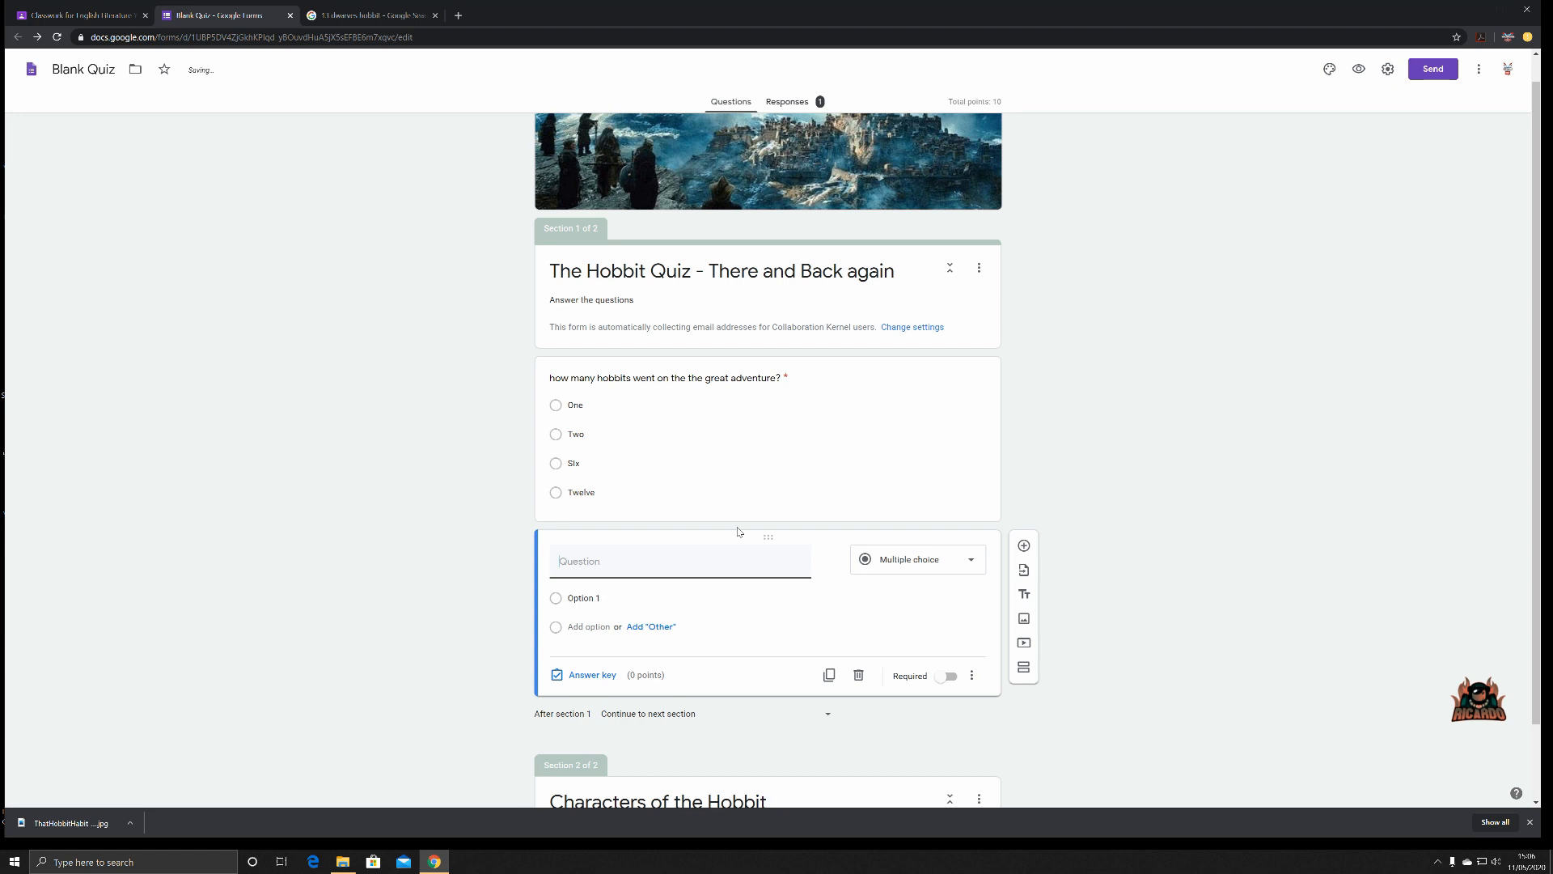
pyautogui.write('Howma')
pyautogui.press('BackSpace')
pyautogui.press('BackSpace')
pyautogui.write('many Dwarves were in the Thorin Oakenshield part')
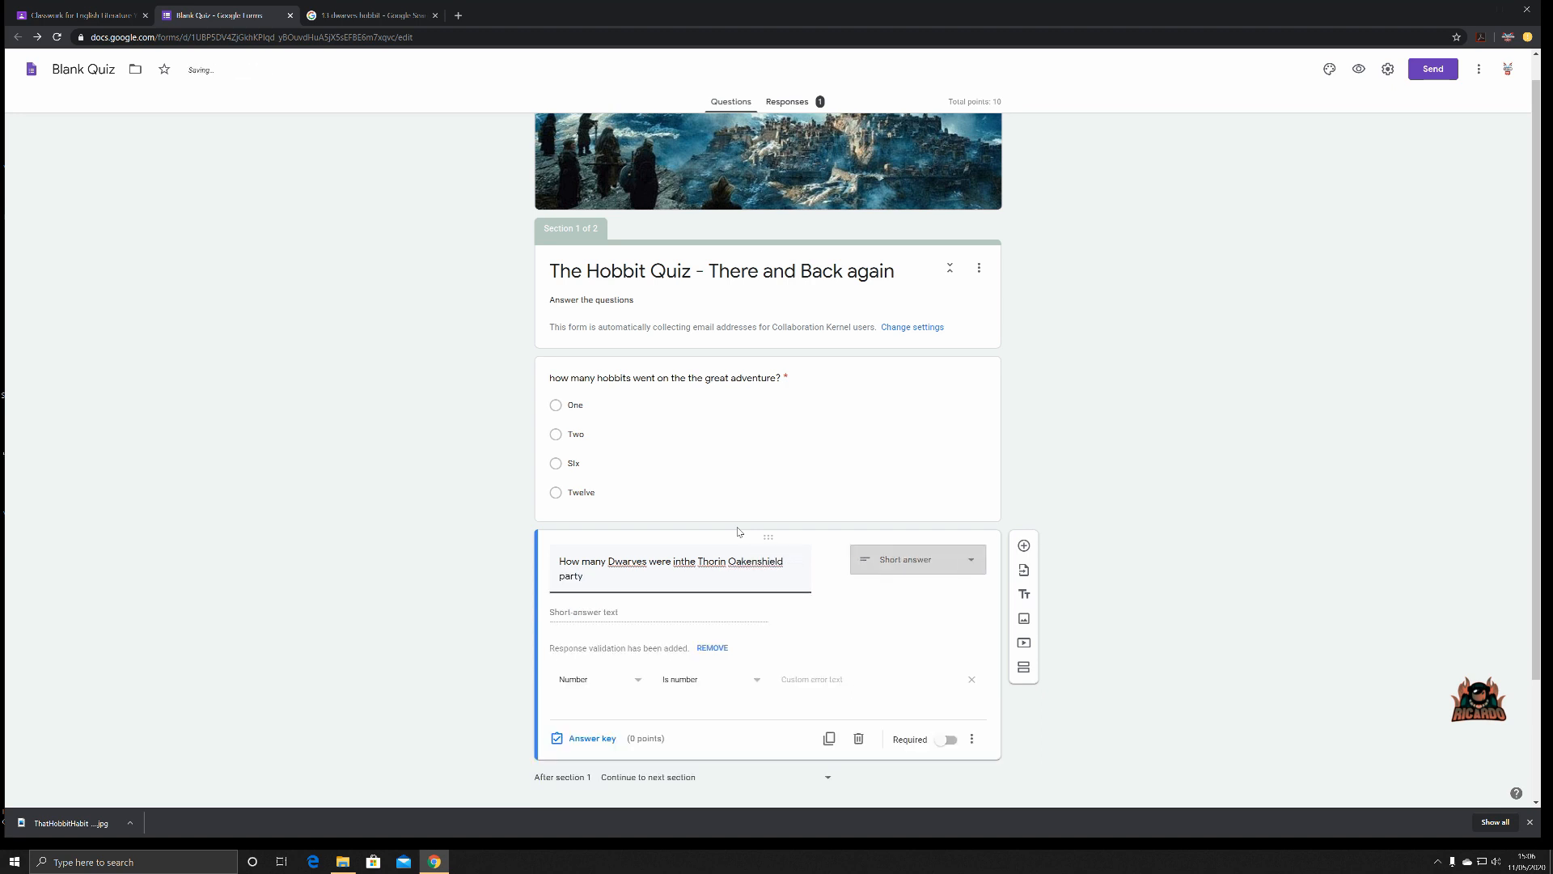
pyautogui.write('y')
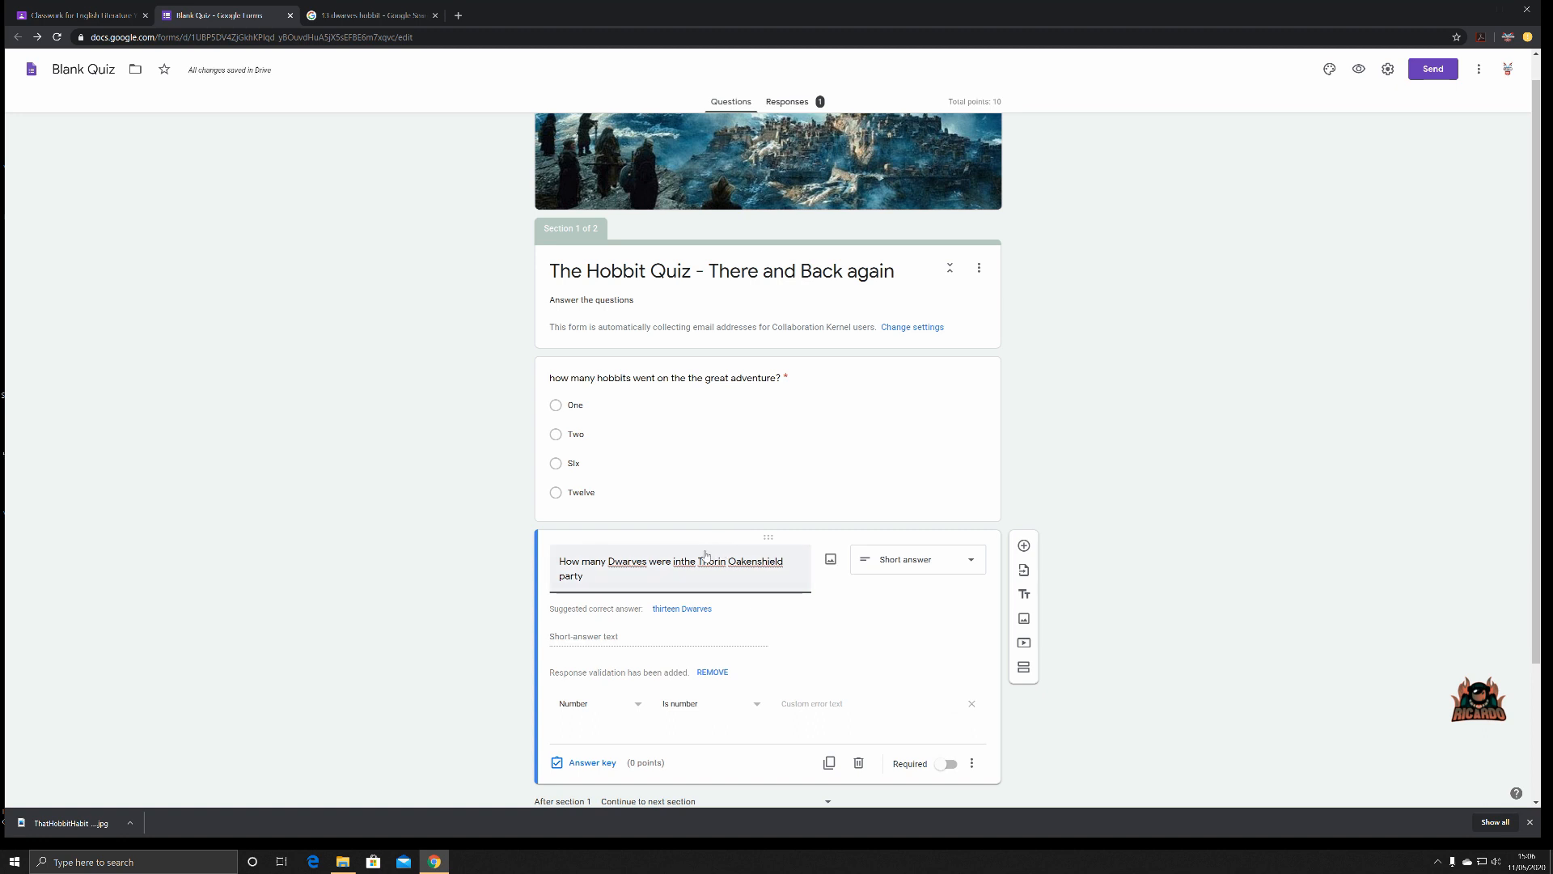
pyautogui.rightClick(684, 562)
pyautogui.click(709, 566)
pyautogui.click(584, 576)
pyautogui.click(946, 567)
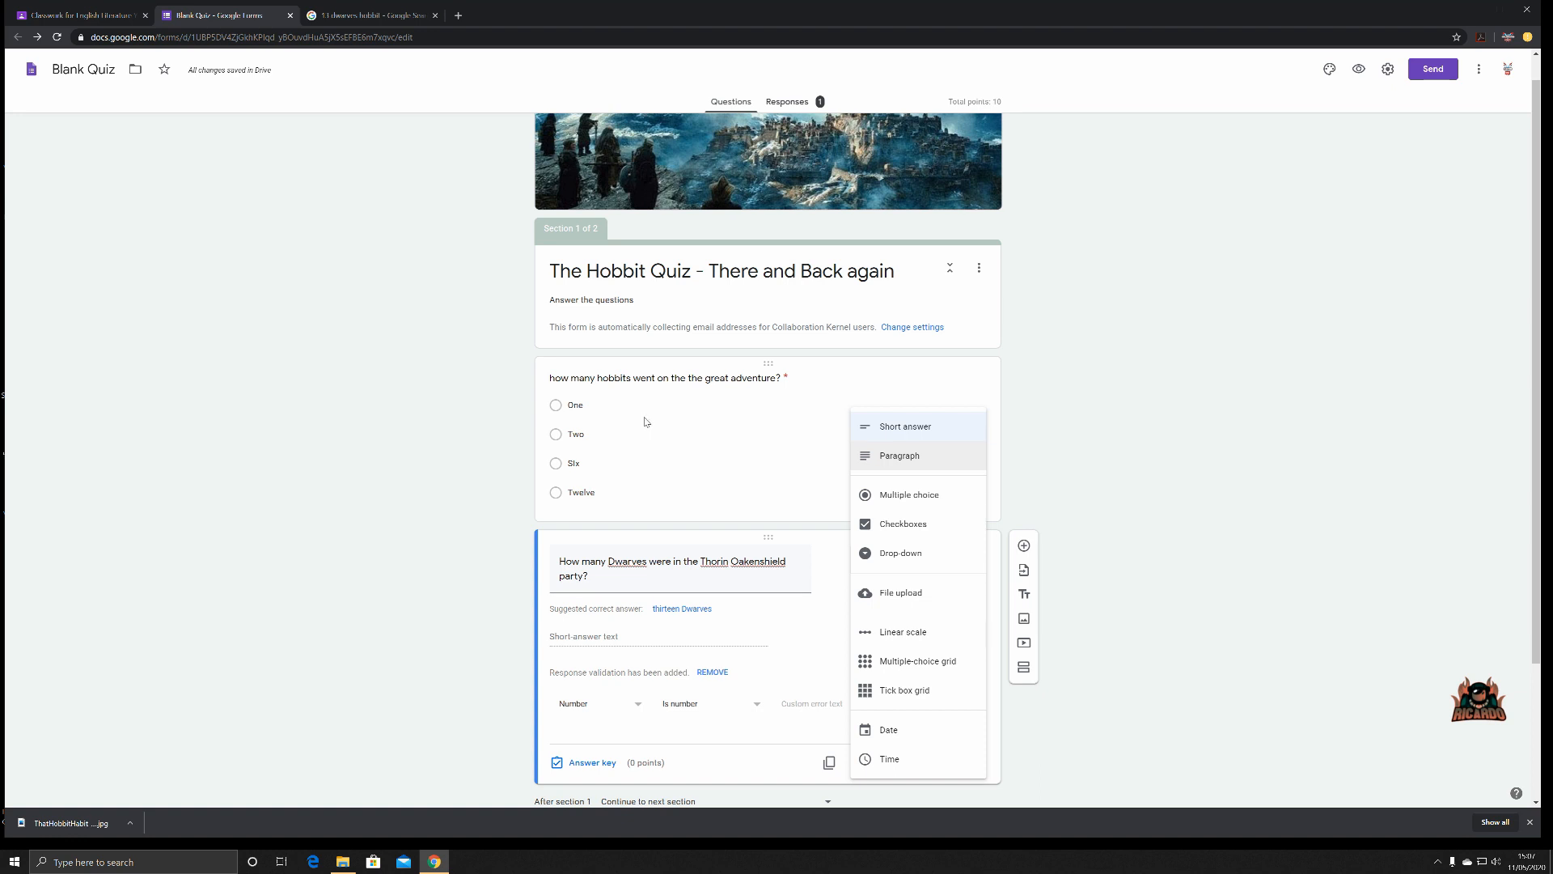
pyautogui.click(936, 430)
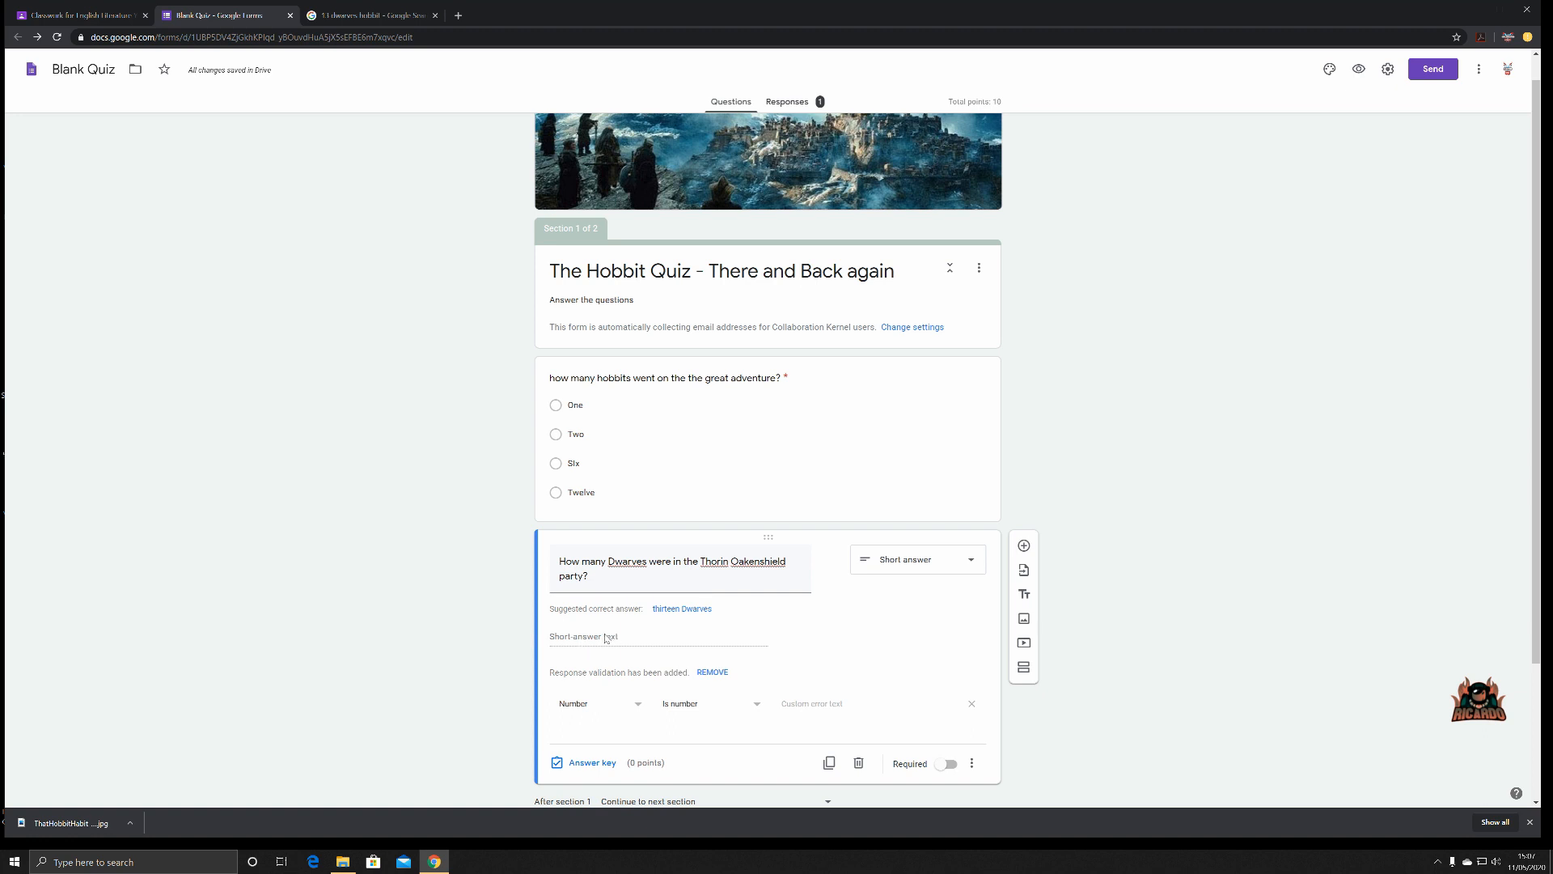
# Accept the suggested answer "thirteen Dwarves" and enter 13 as the custom error text of the Dwarves question's number validation
pyautogui.click(674, 610)
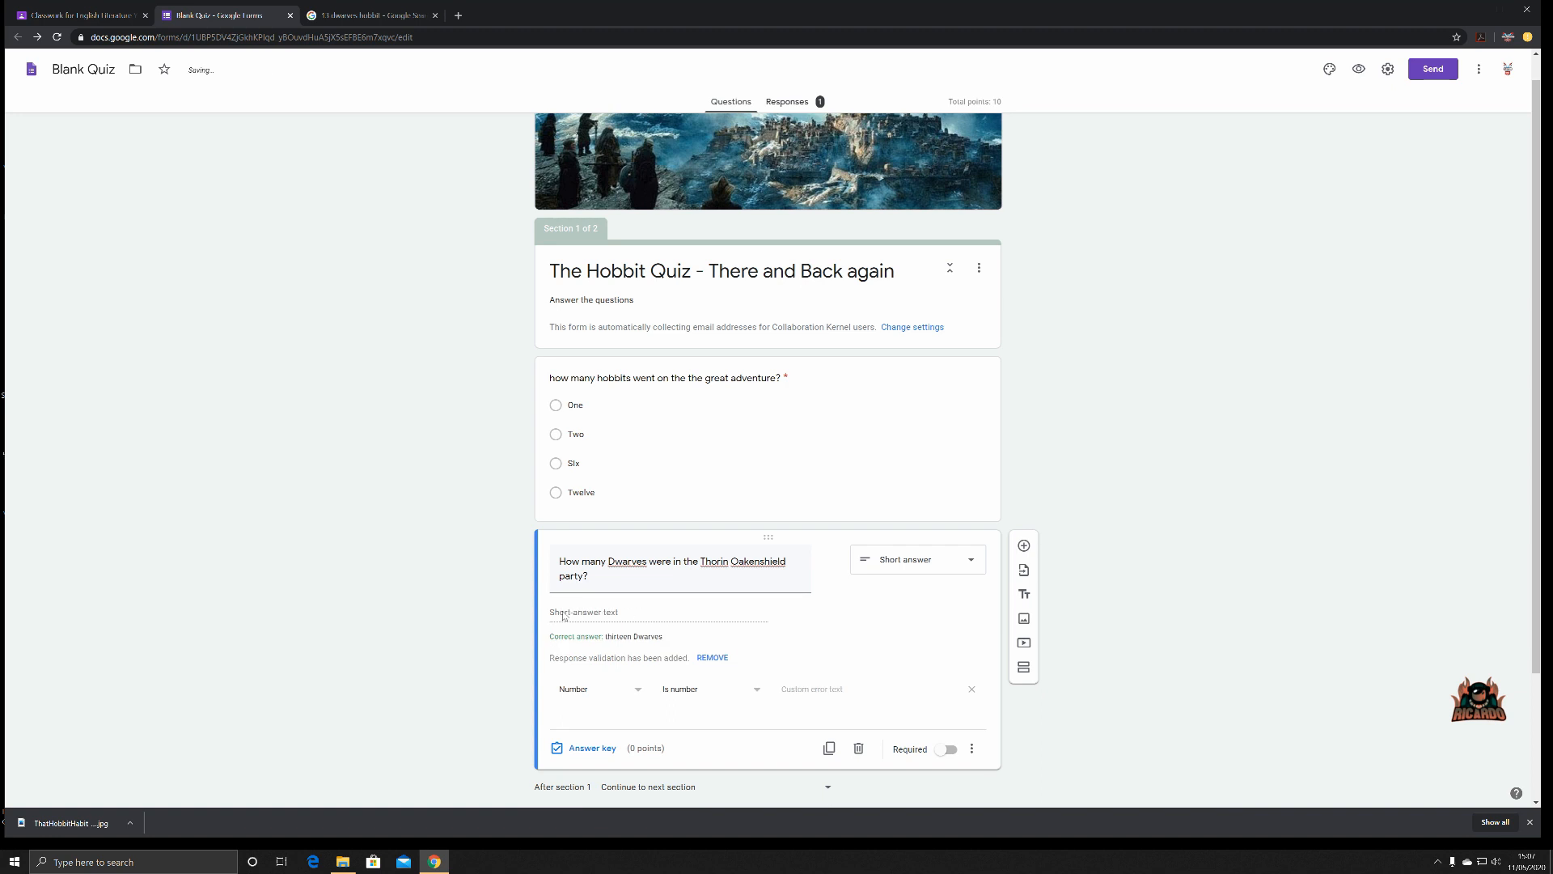
pyautogui.click(672, 691)
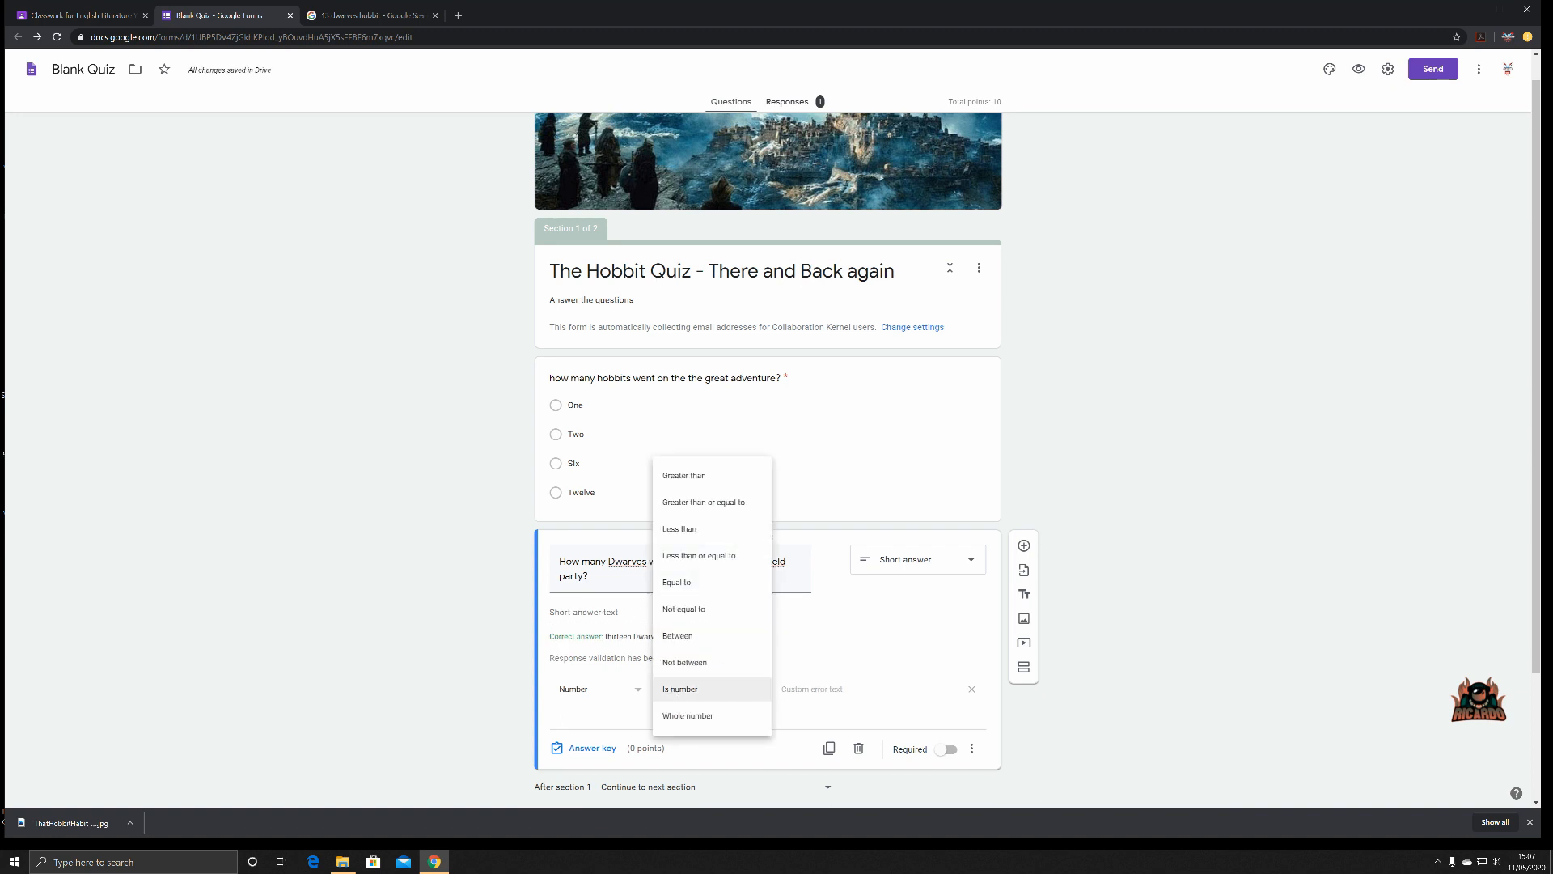
pyautogui.click(732, 690)
pyautogui.write('13')
pyautogui.click(829, 651)
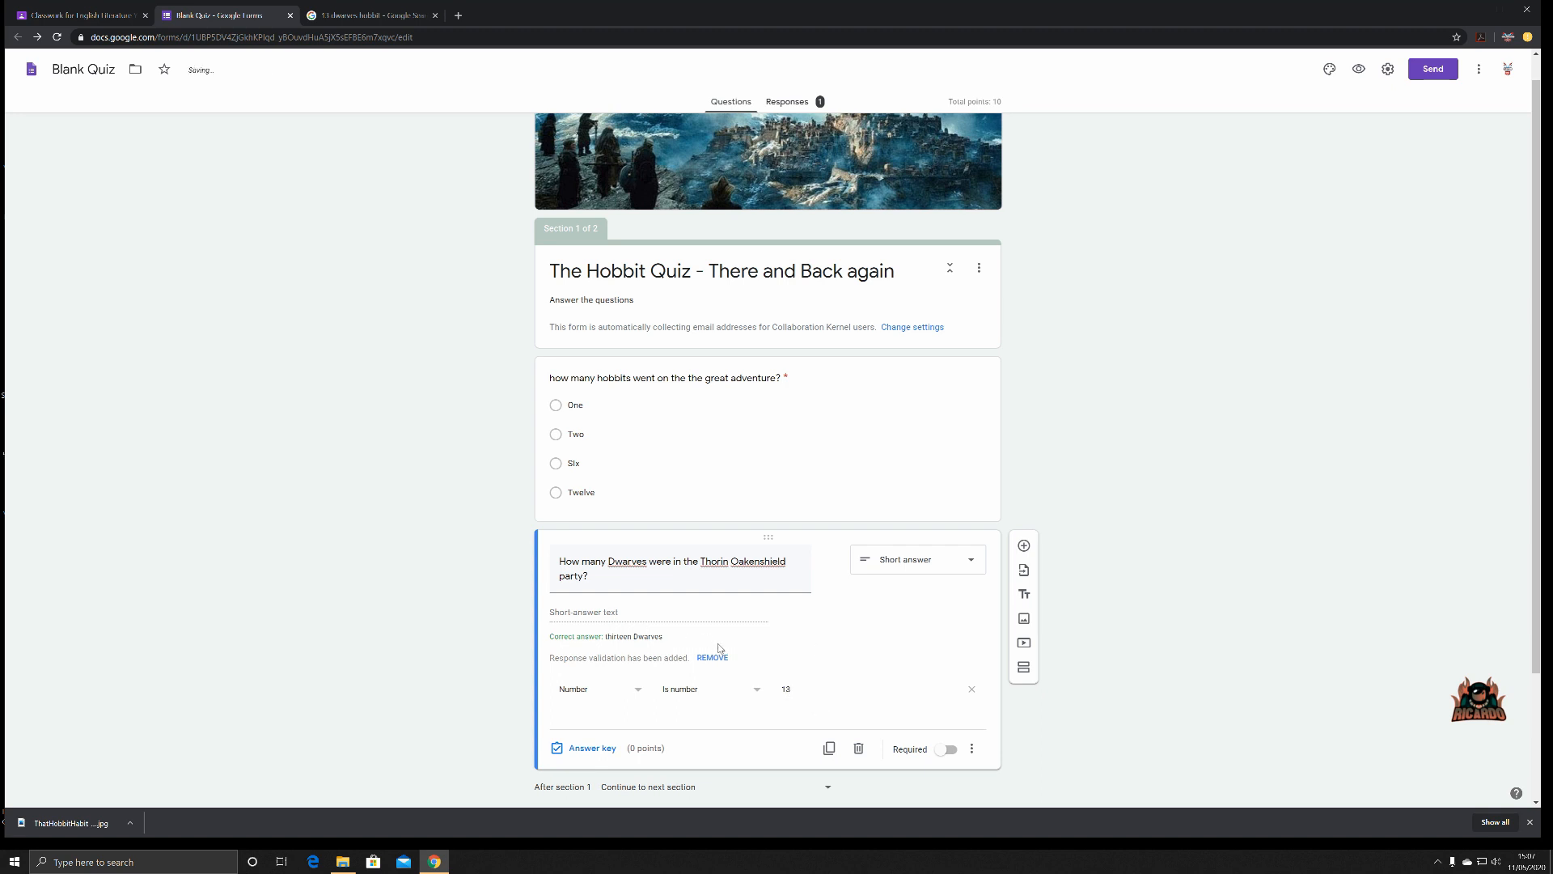
# Add 13 as a correct answer to the Dwarves question, mark all other answers as incorrect and award 10 points
pyautogui.click(593, 749)
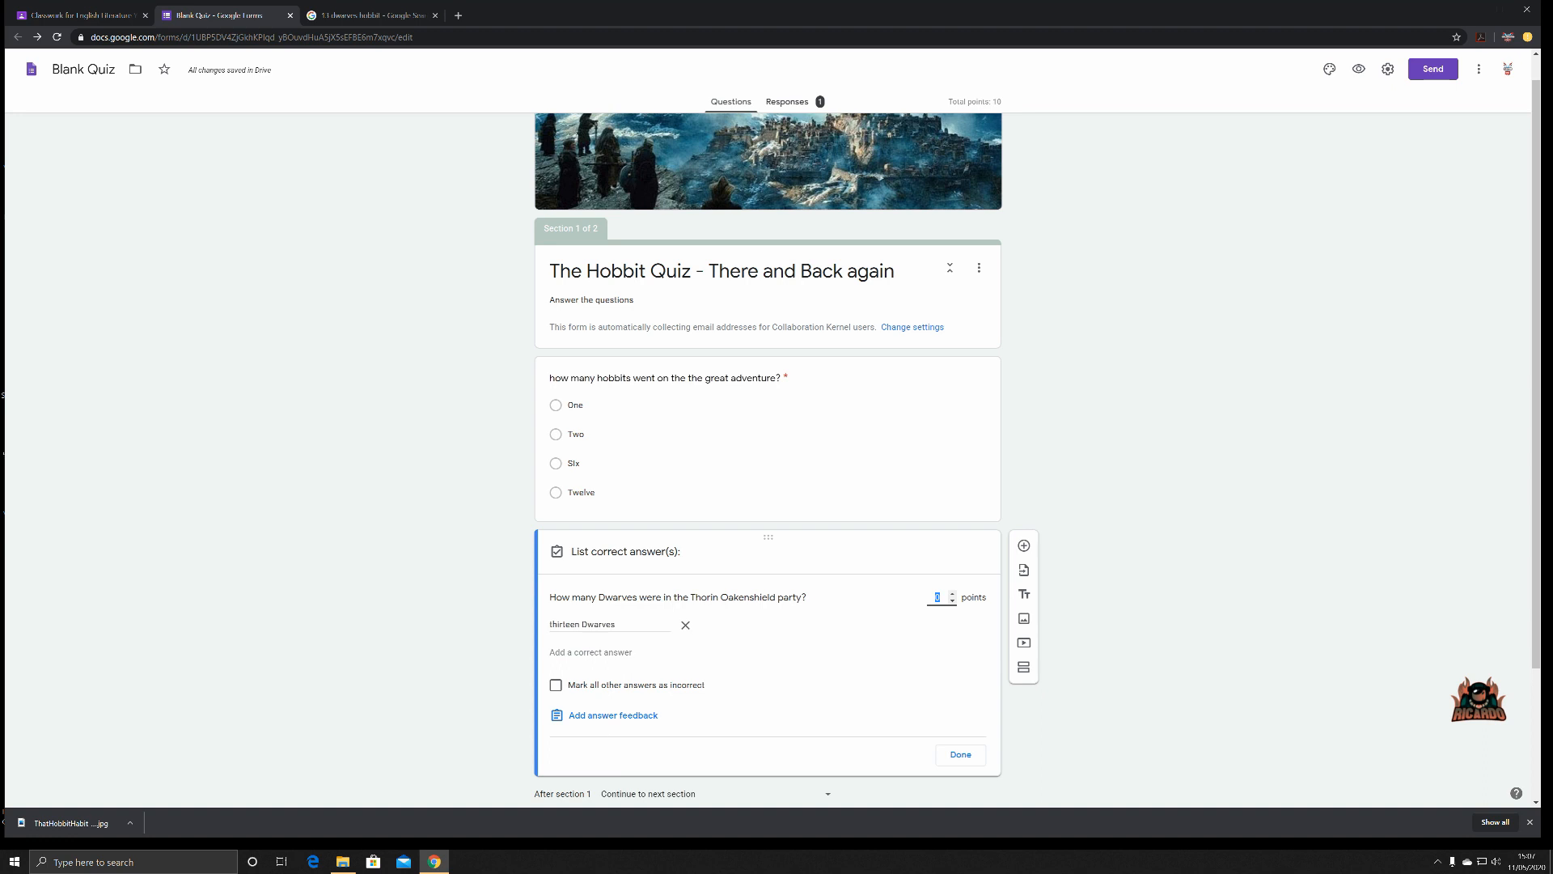
pyautogui.click(590, 652)
pyautogui.write('13')
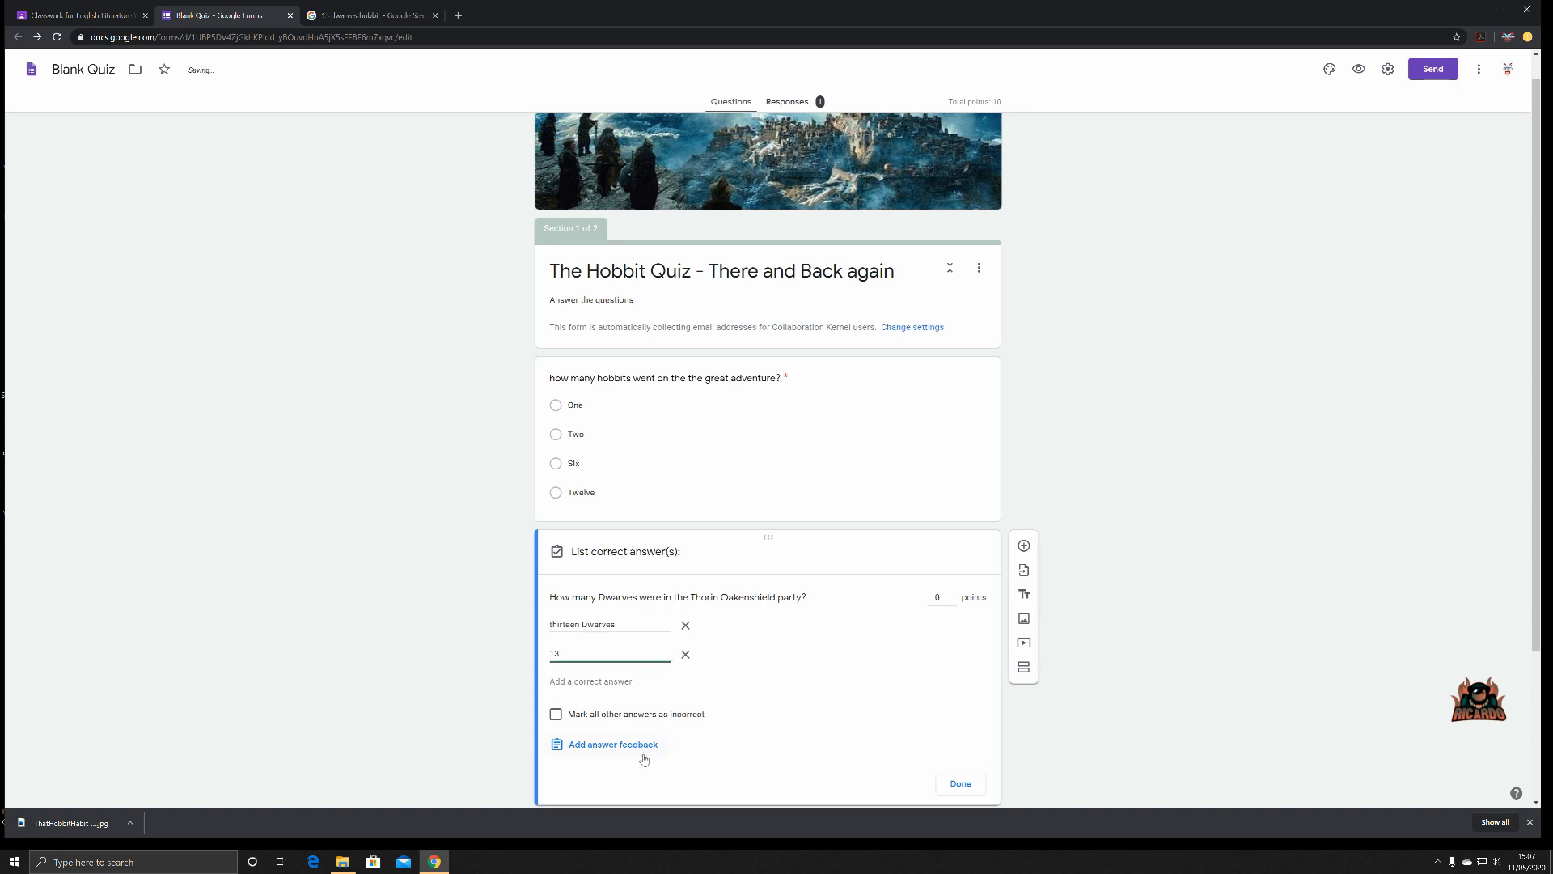
pyautogui.click(557, 715)
pyautogui.click(937, 597)
pyautogui.write('10')
pyautogui.click(881, 694)
# Add the answer feedback "Unlucky for some" to the Dwarves question
pyautogui.click(639, 752)
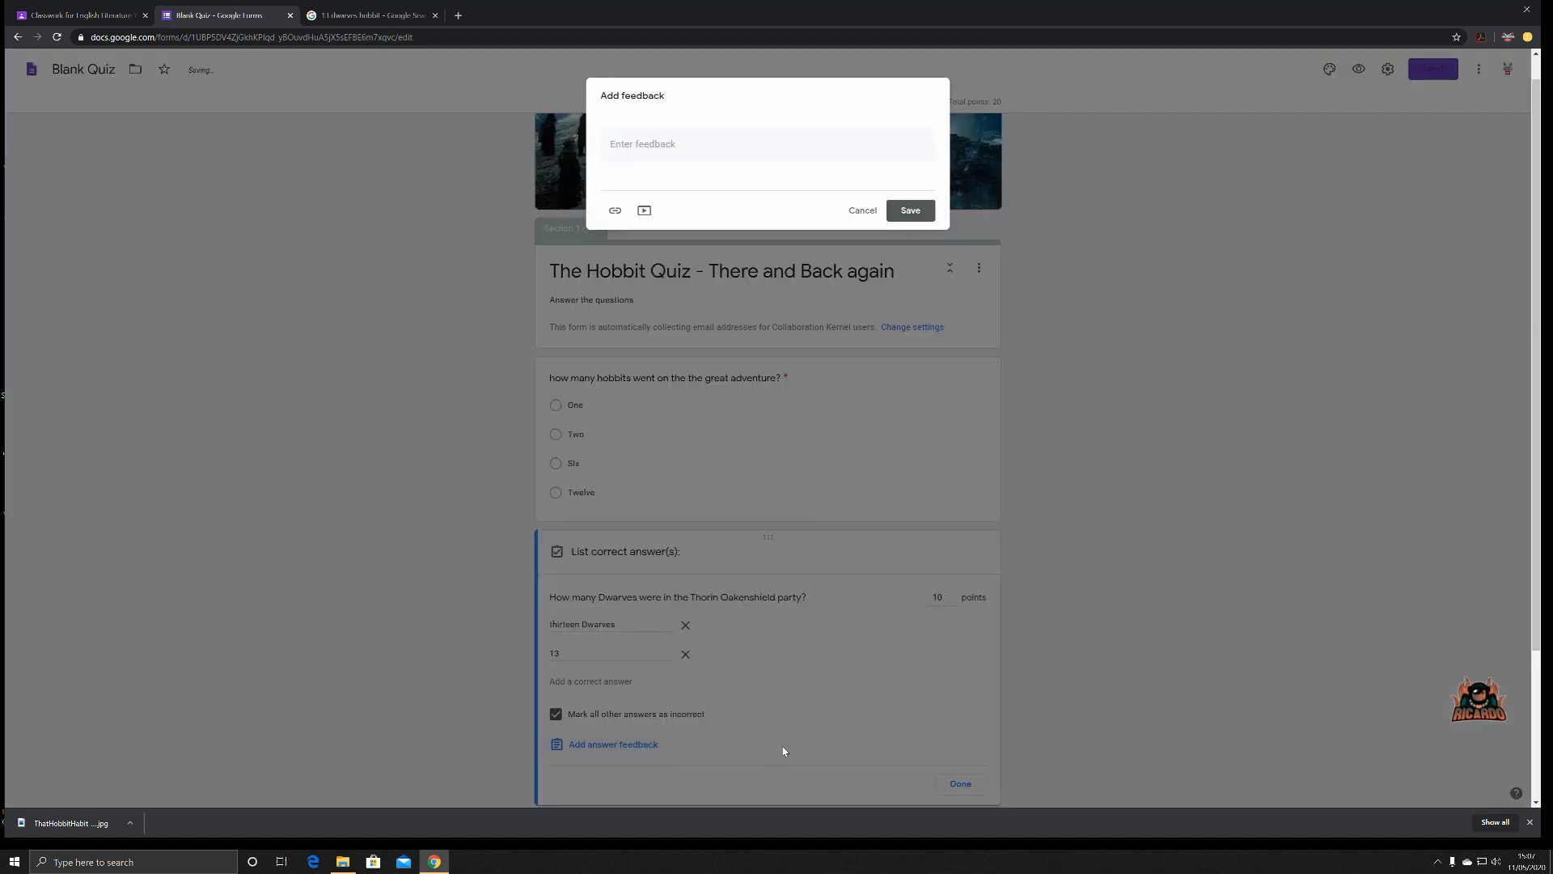
pyautogui.write('Unlucky for some')
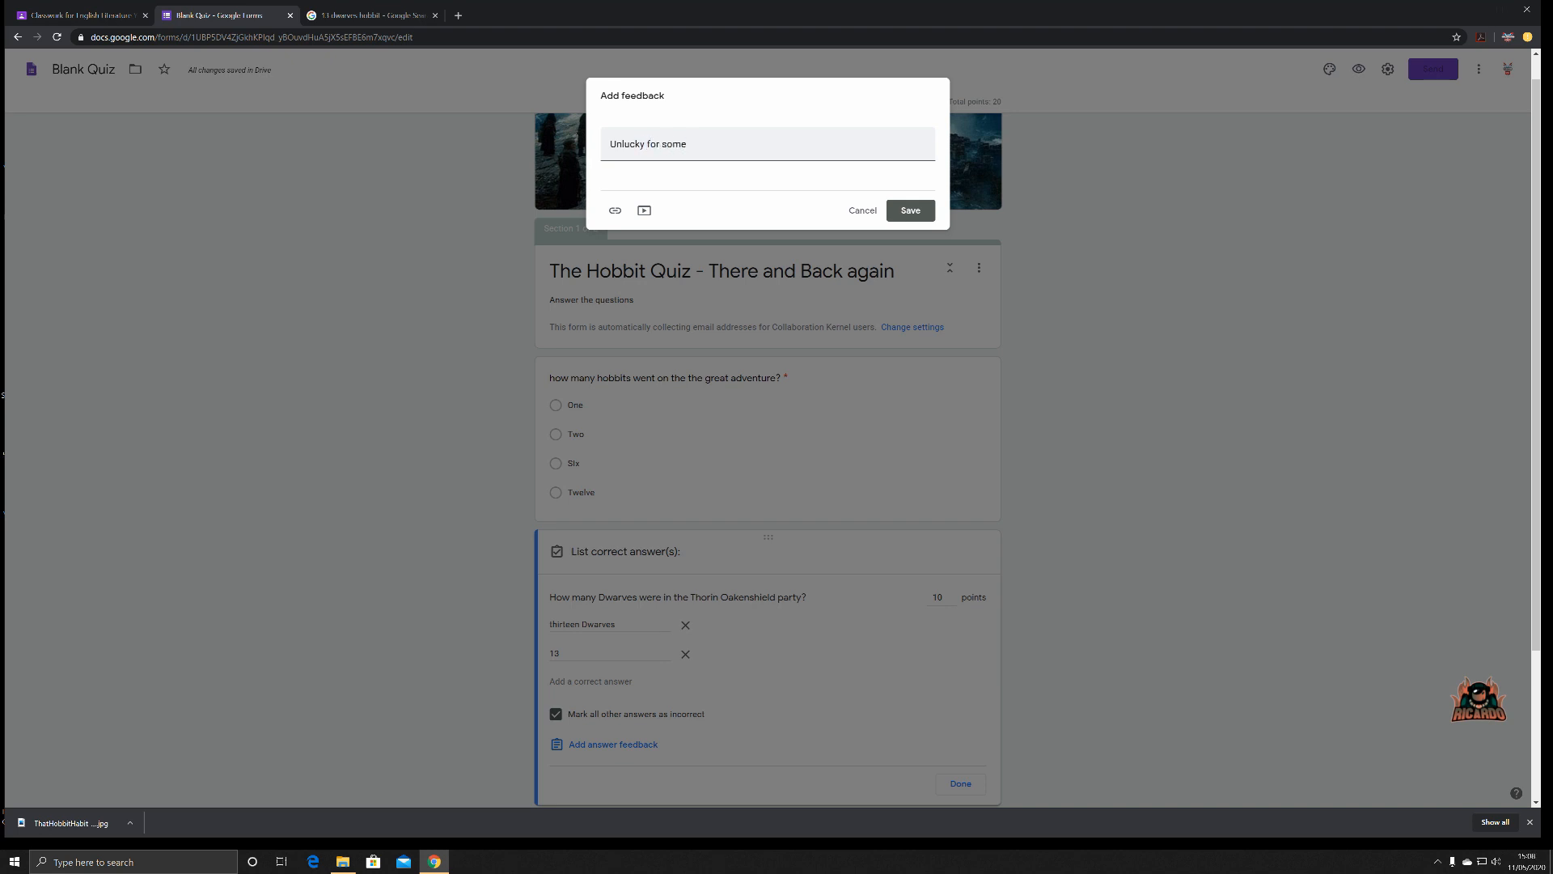
pyautogui.click(909, 212)
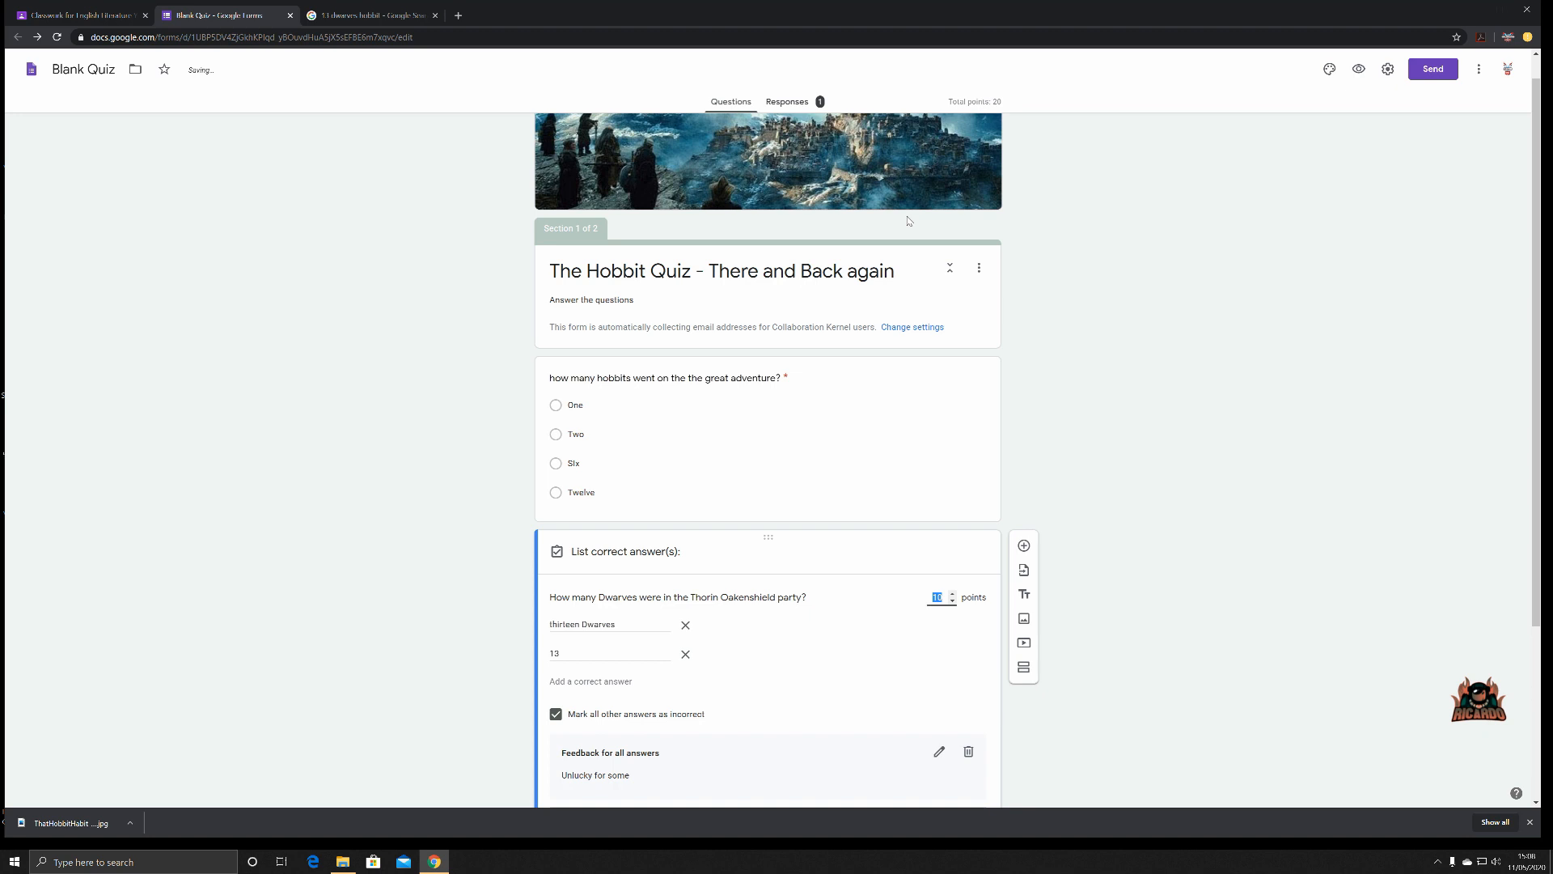
# Add "thirteen" as a further correct answer to the Dwarves question and finish its answer key
pyautogui.scroll(-2, 895, 257)
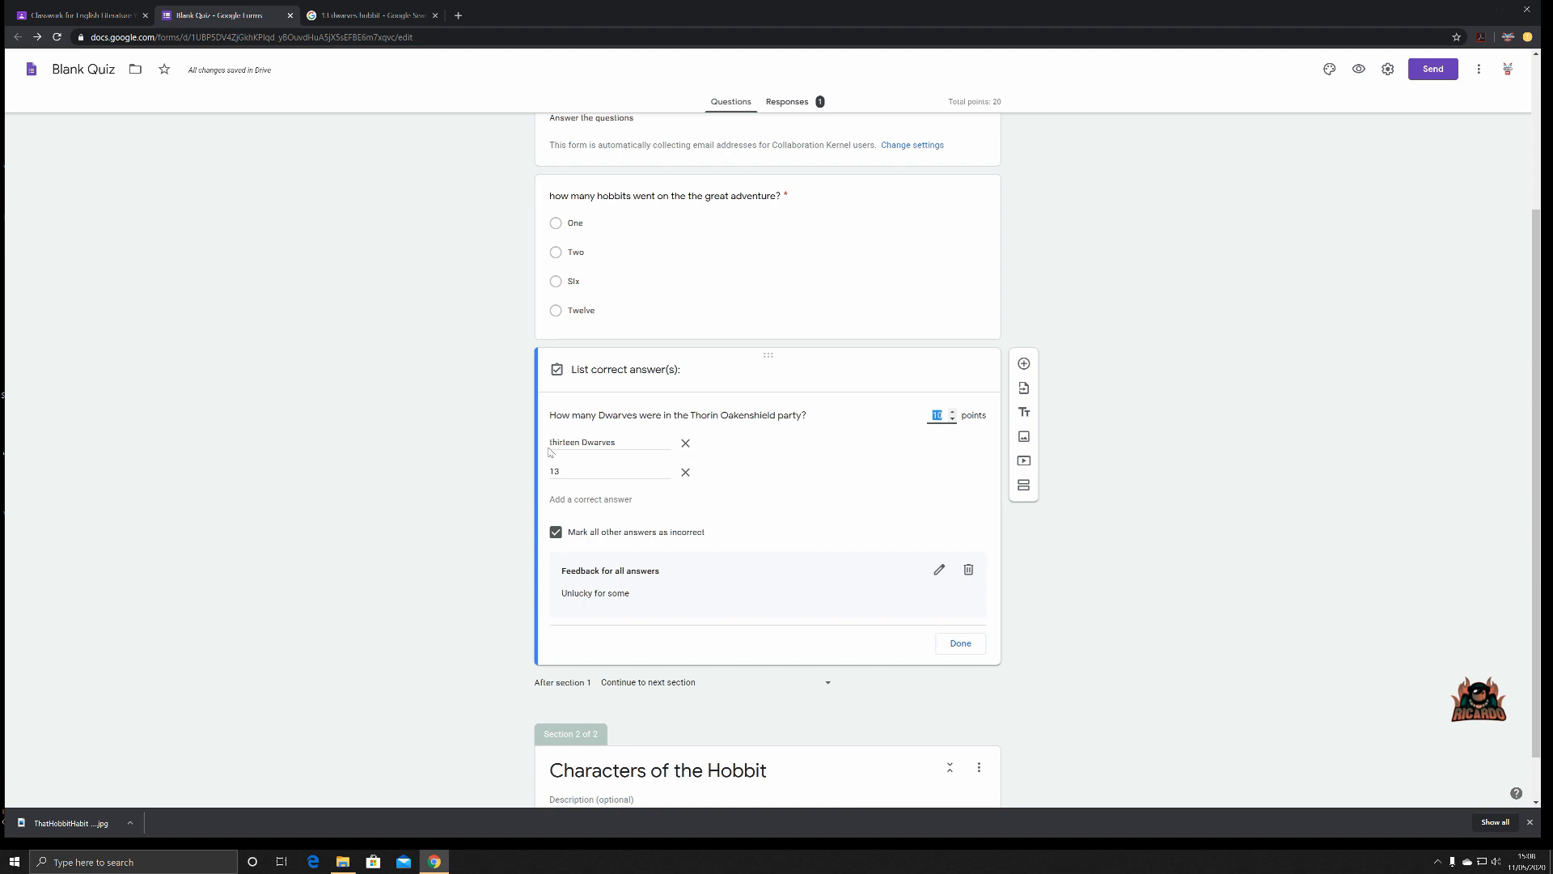
pyautogui.click(591, 499)
pyautogui.write('thirteen')
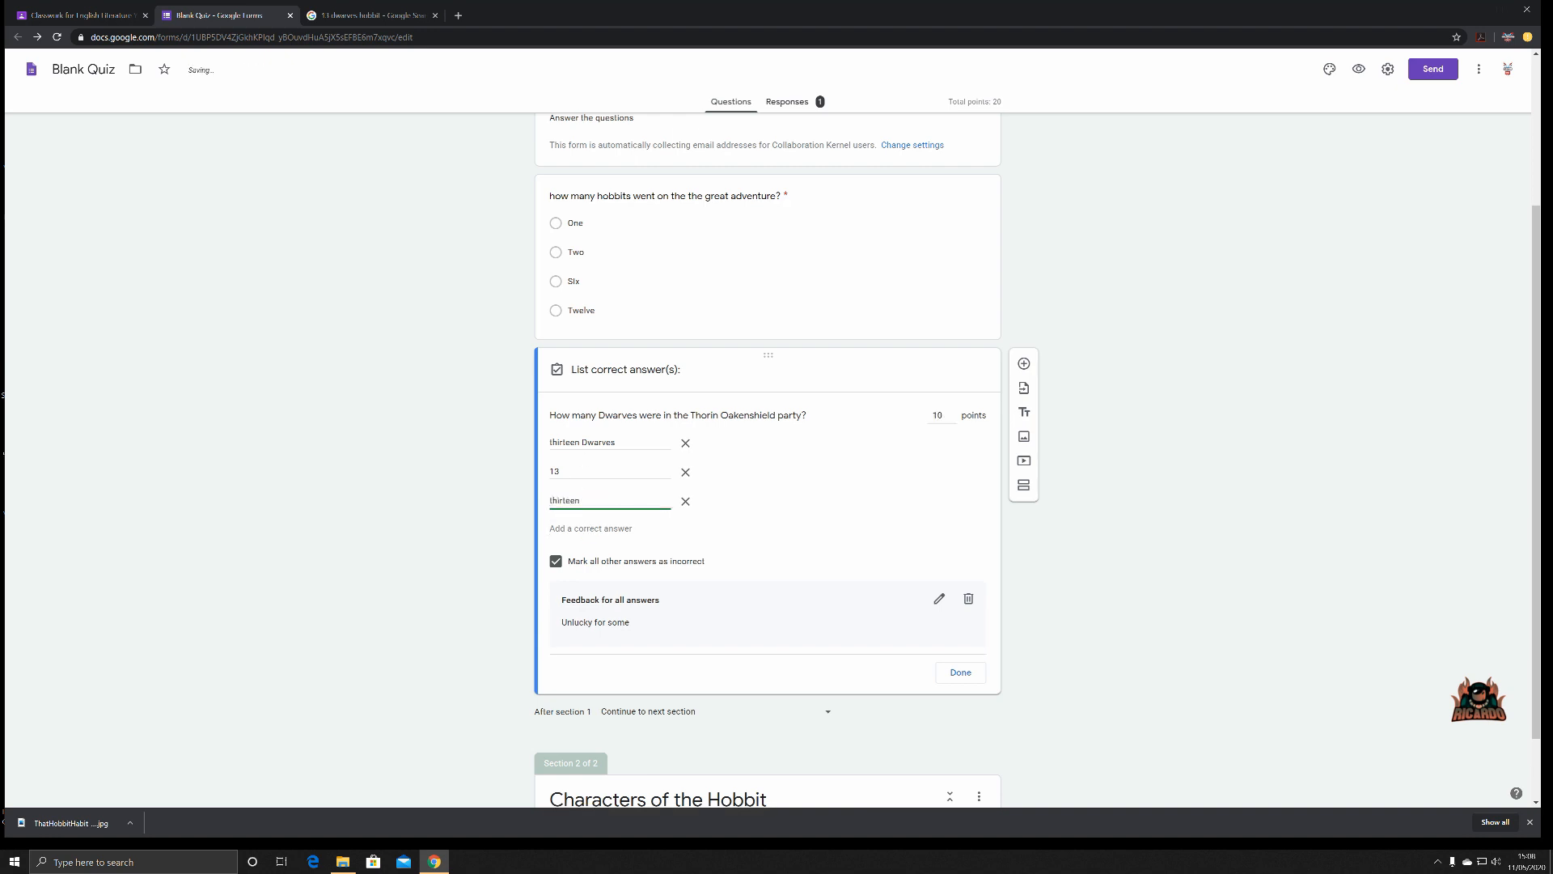
pyautogui.click(776, 510)
pyautogui.click(968, 673)
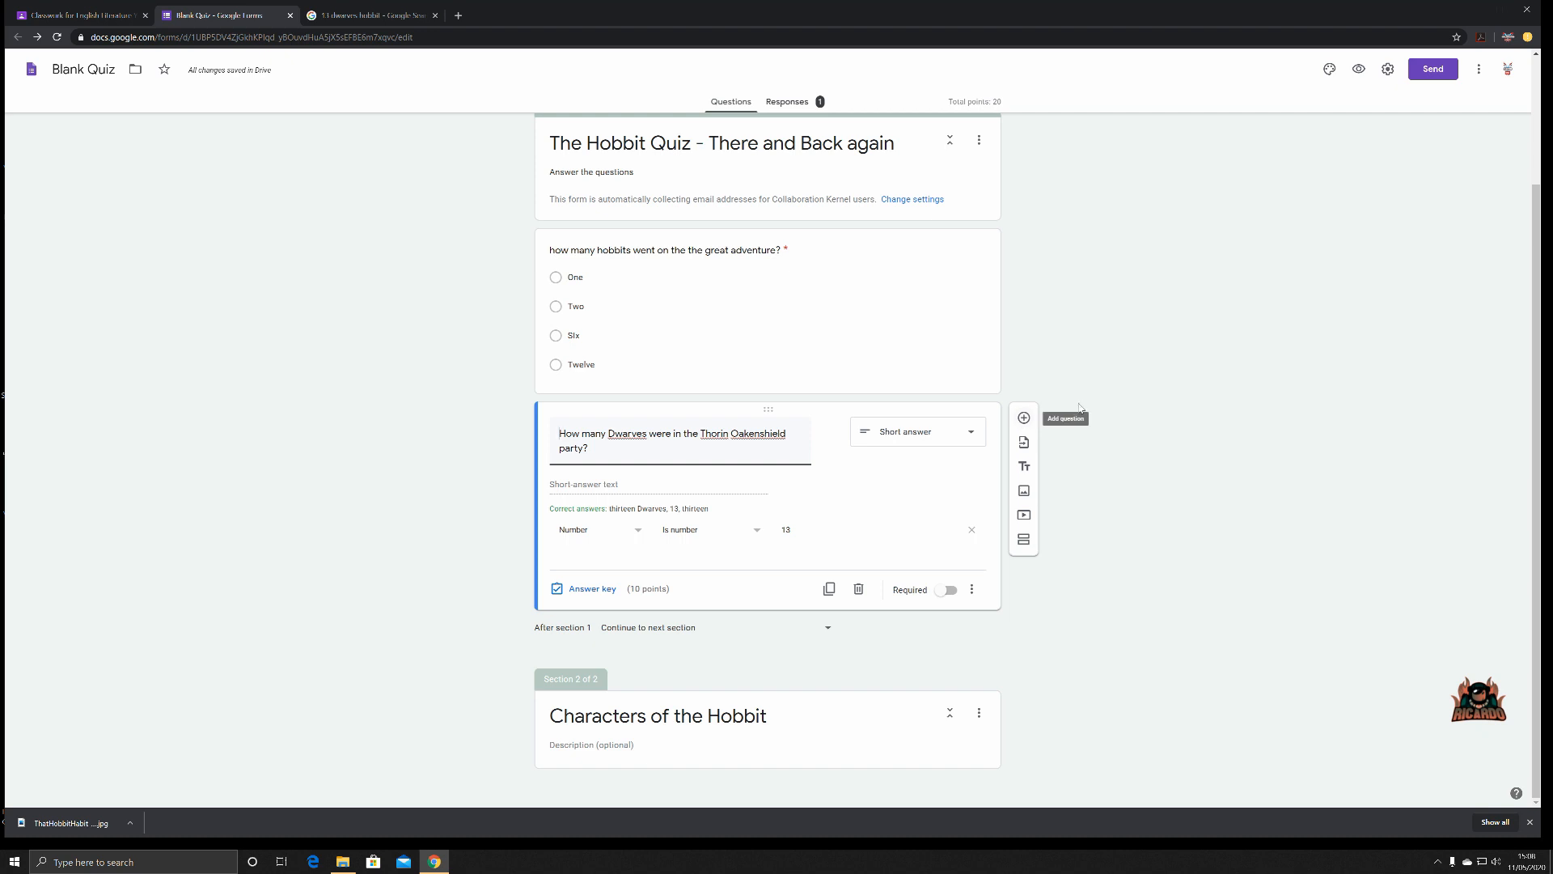
# Add a tick box grid question reading "out of the the dwarf party what were their names?" to section 1
pyautogui.click(1023, 418)
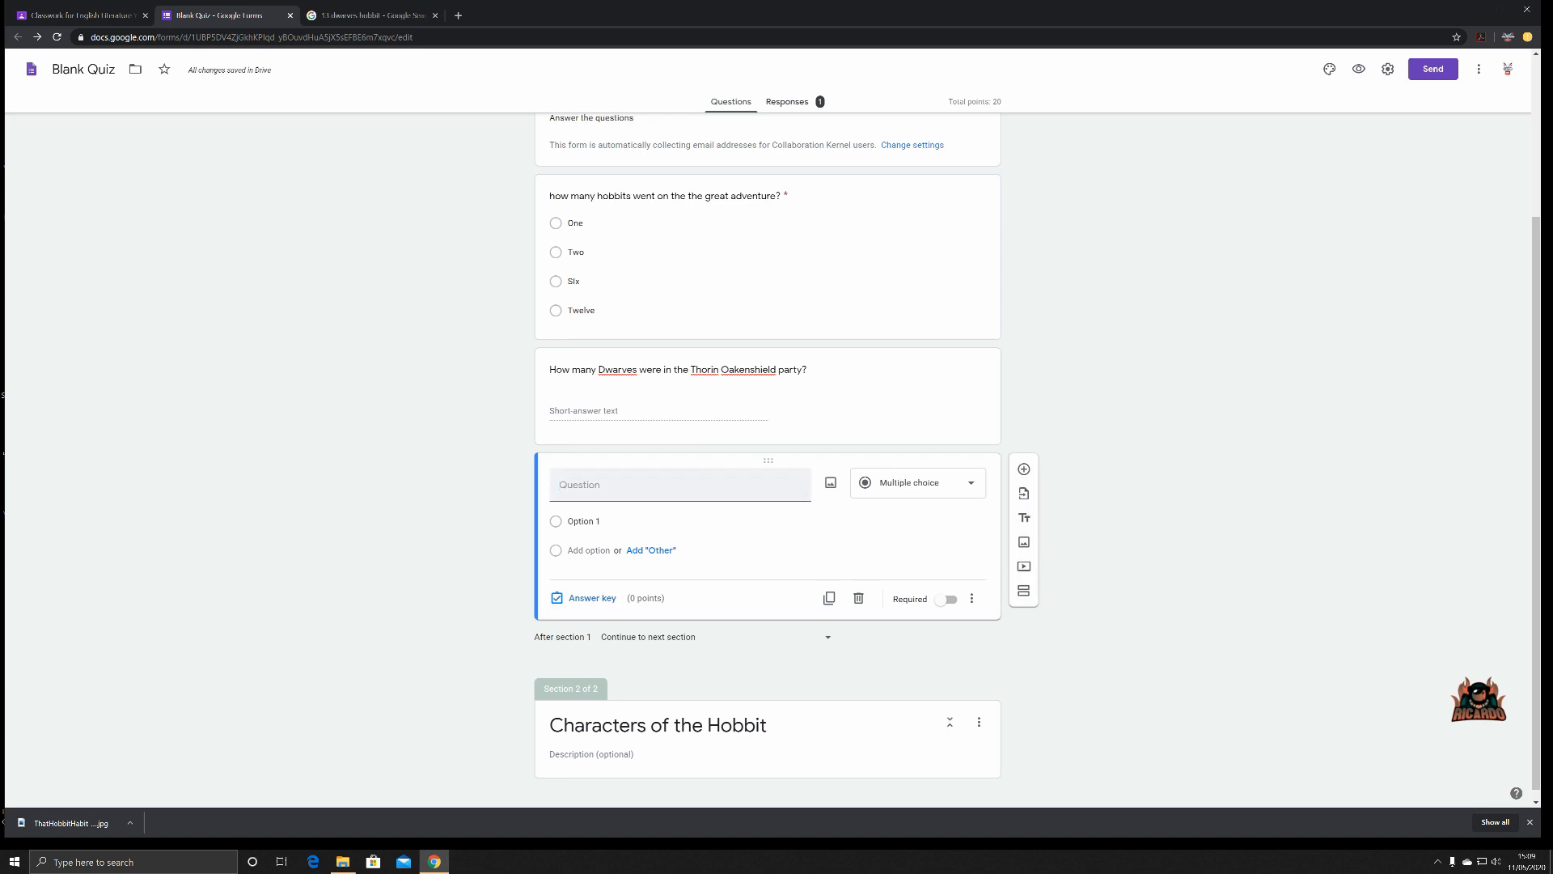
pyautogui.write('out of the the dwarf pa')
pyautogui.write('rty what were the')
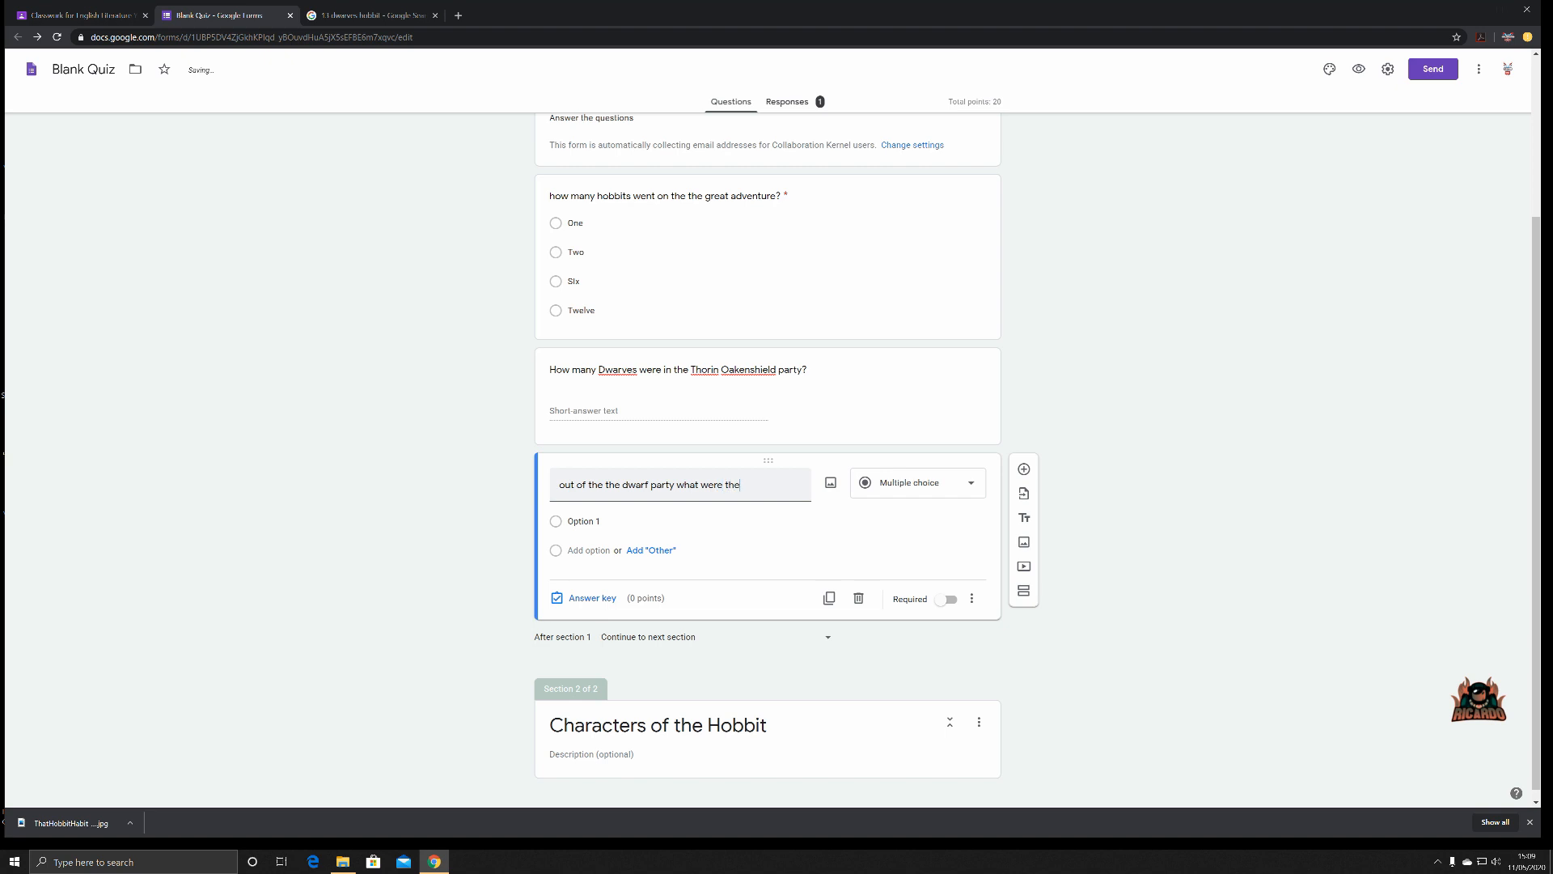
pyautogui.write('s')
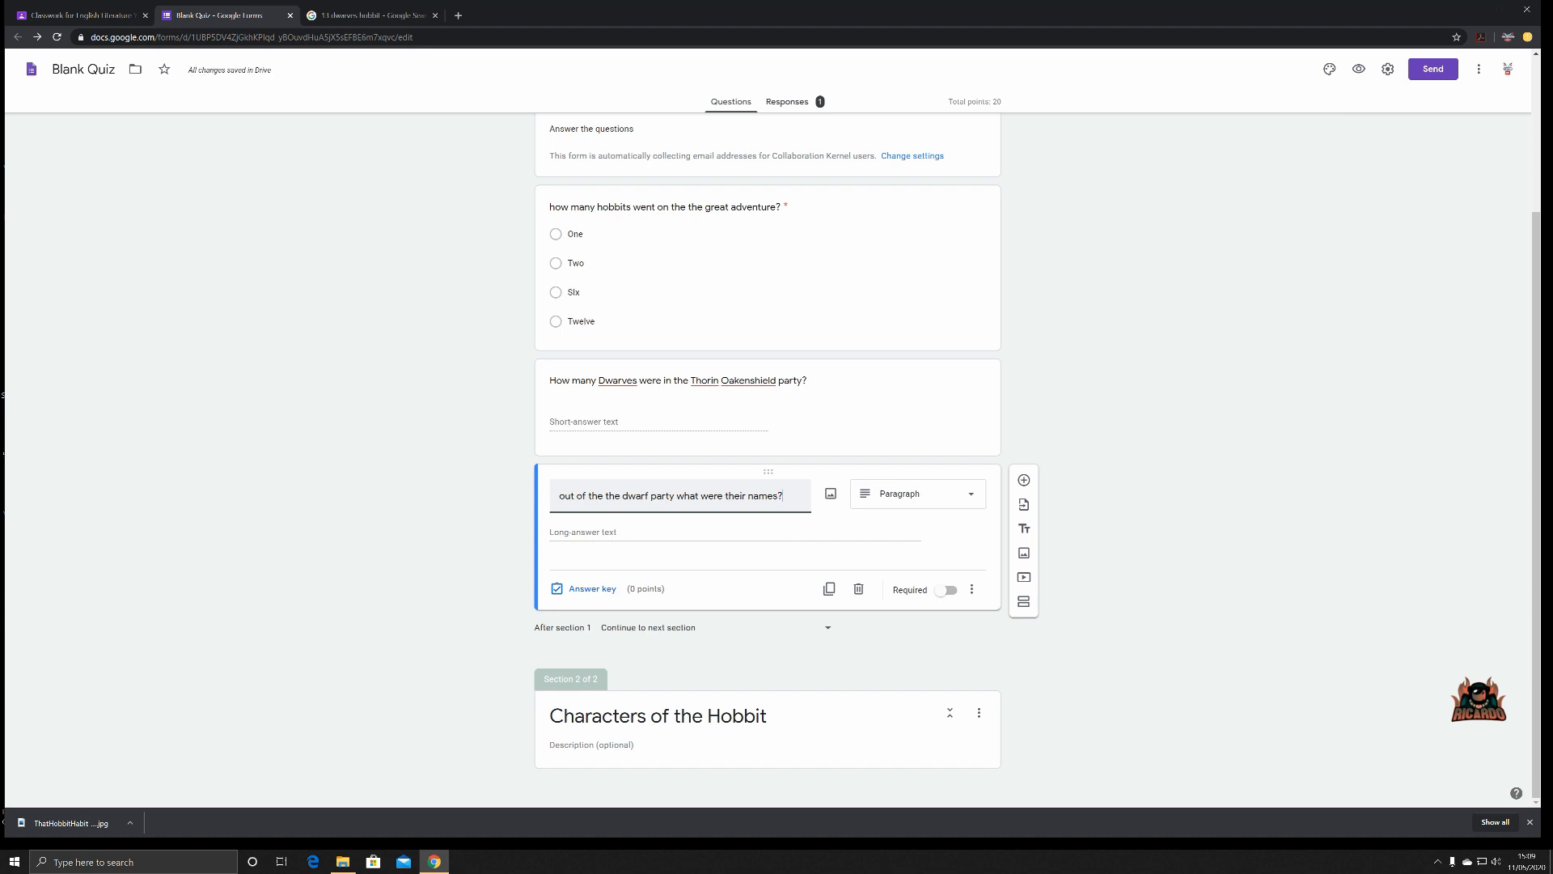
pyautogui.click(954, 493)
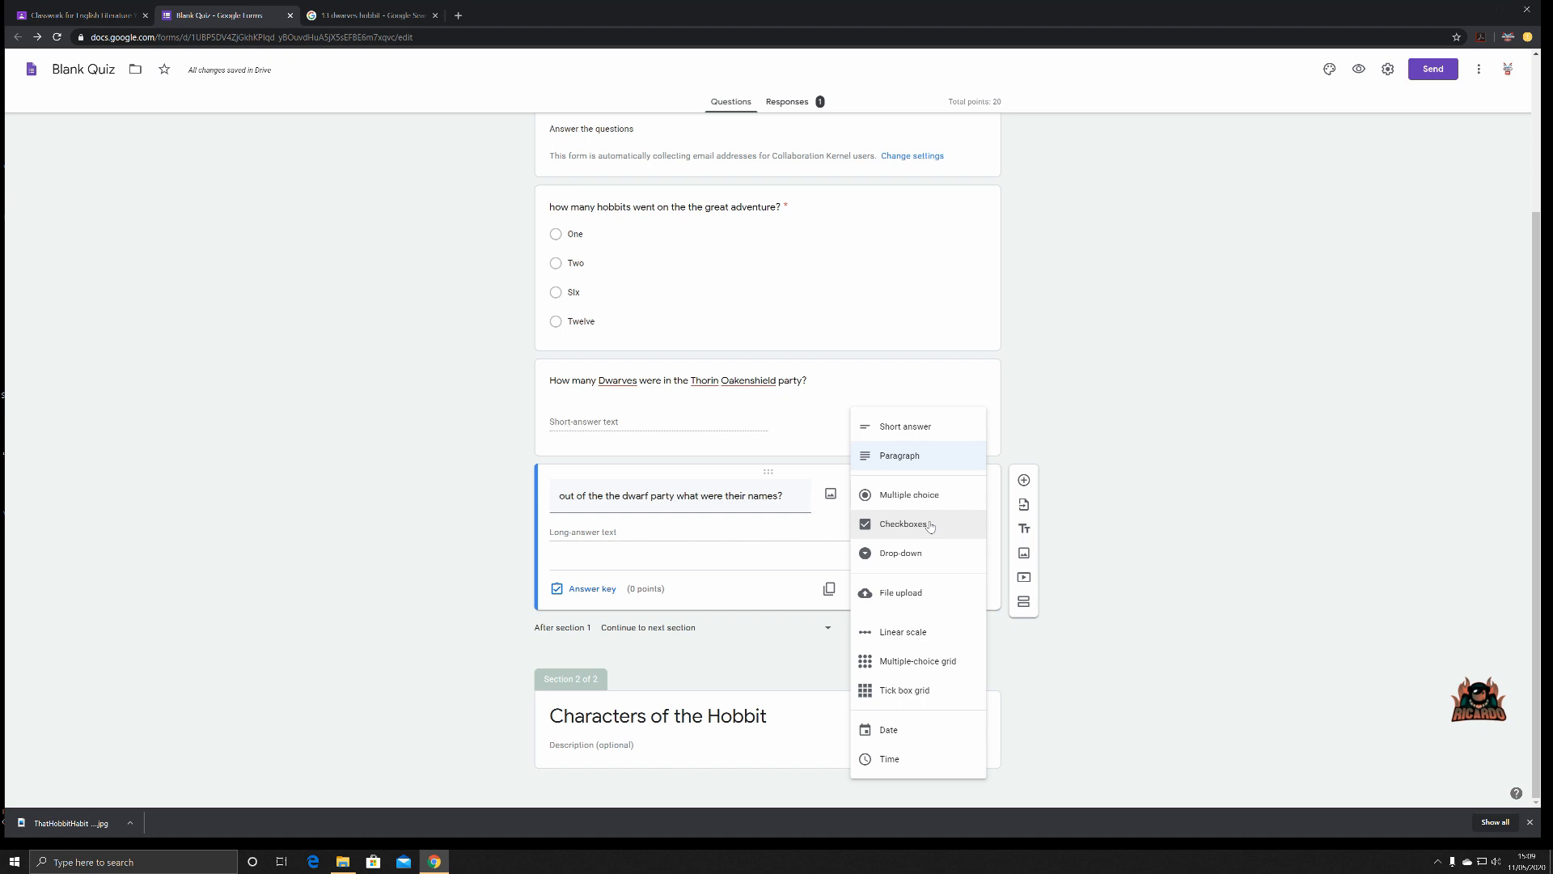
pyautogui.click(943, 694)
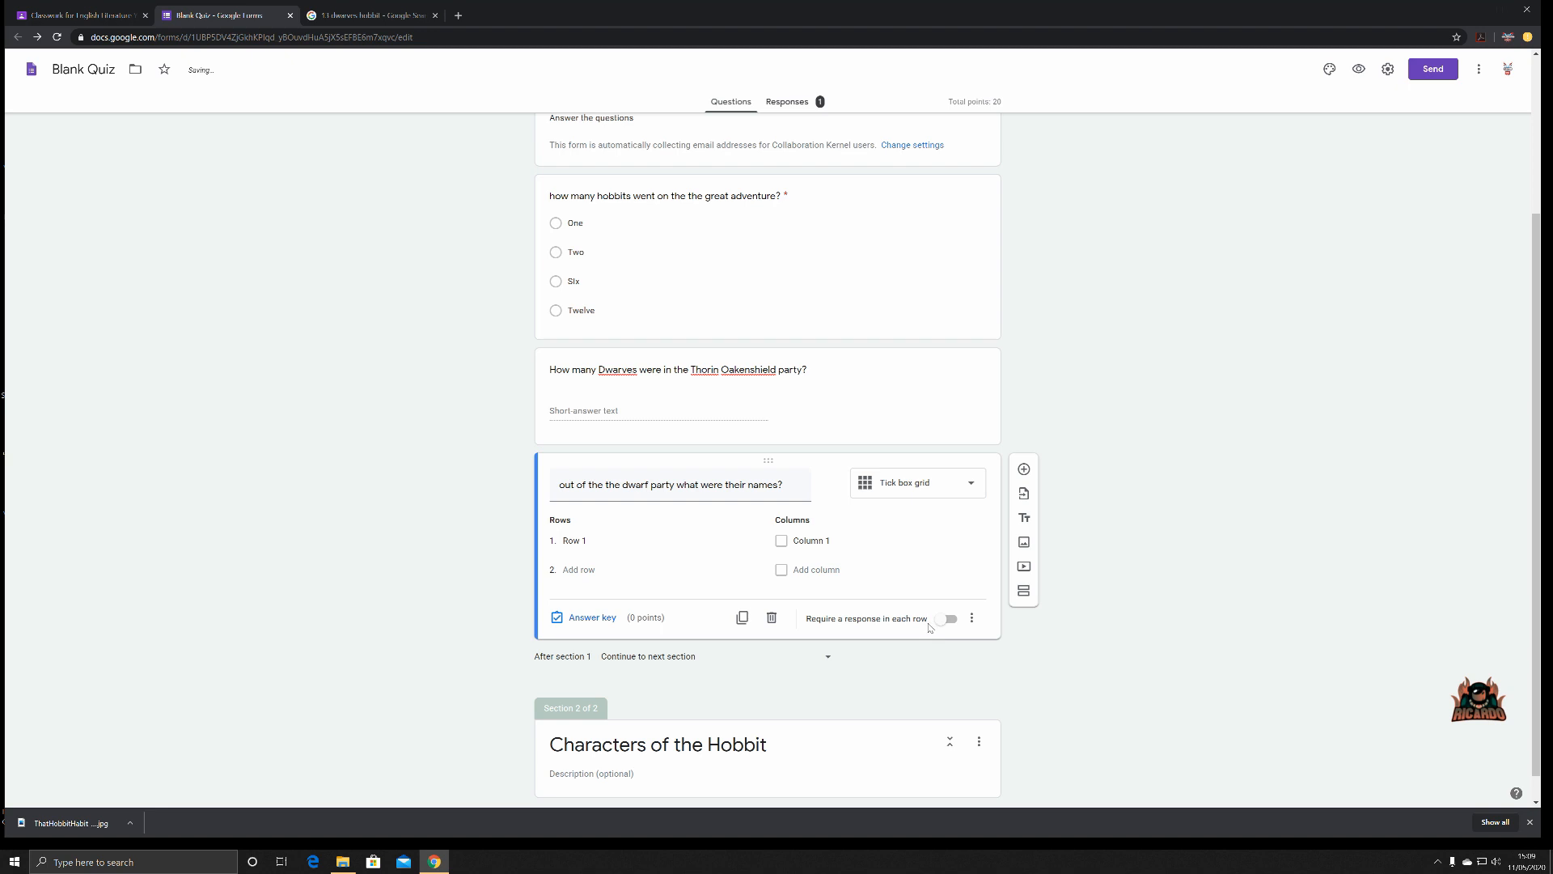
# Switch to a new Notepad document beside the form and list Dwalin, Balin, Kili, Fili, Dori, Nori, Ori, Oin, Gloin, Bifur, Bofur, Bombur, and Thorin
pyautogui.click(575, 541)
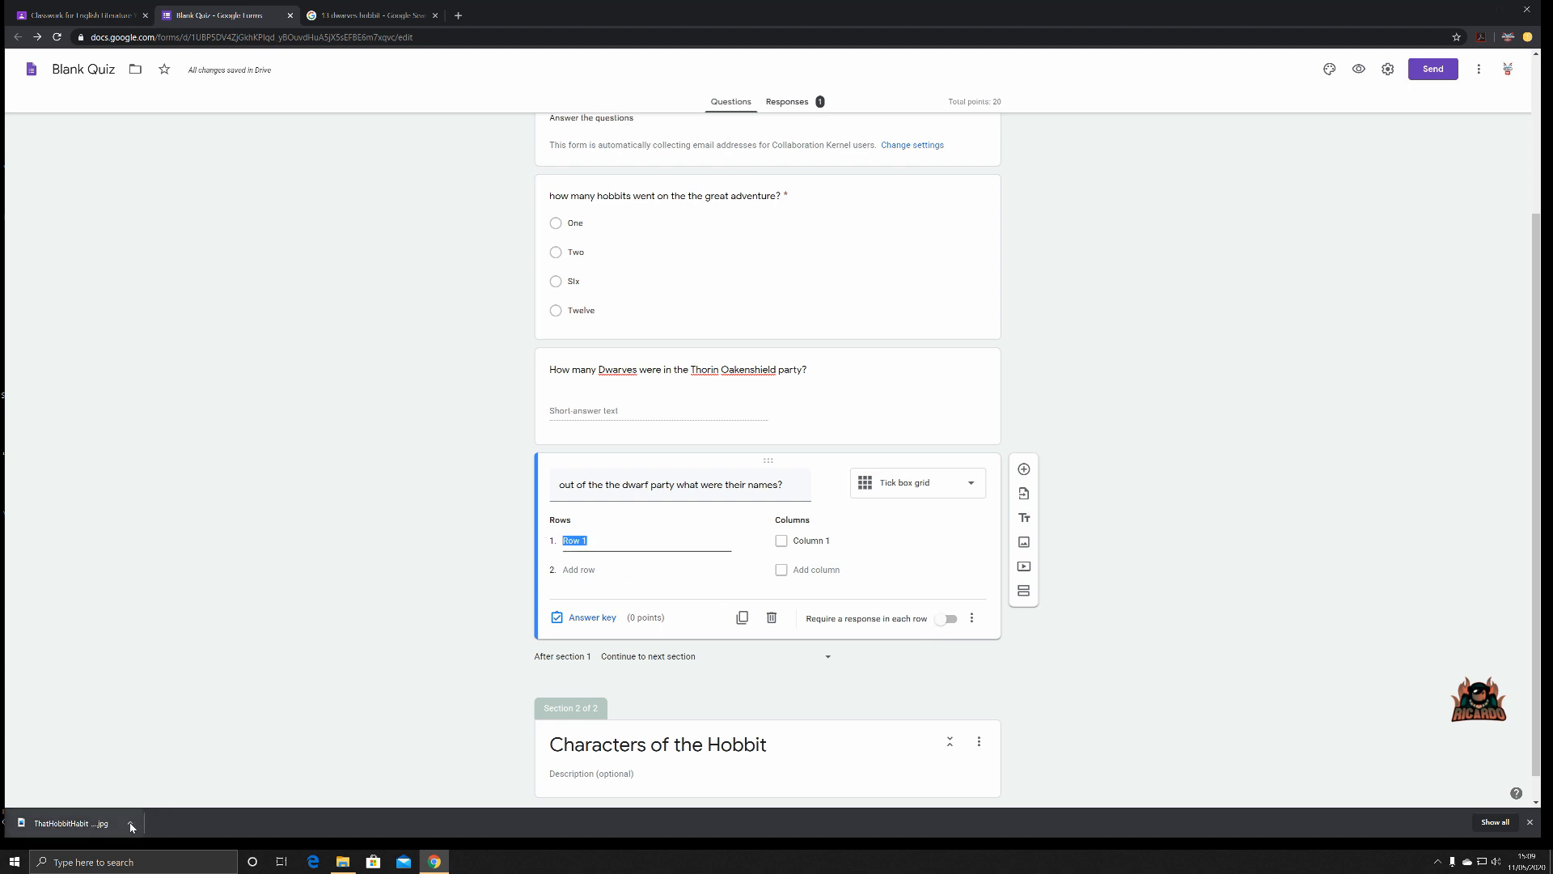
pyautogui.click(131, 861)
pyautogui.write('notepad')
pyautogui.press('Return')
pyautogui.write('Dwalin, Balin, Kili, Fili, Dori, Nori, Ori, Oin, Gloin, Bifur, Bofur, Bombur, and Thorin')
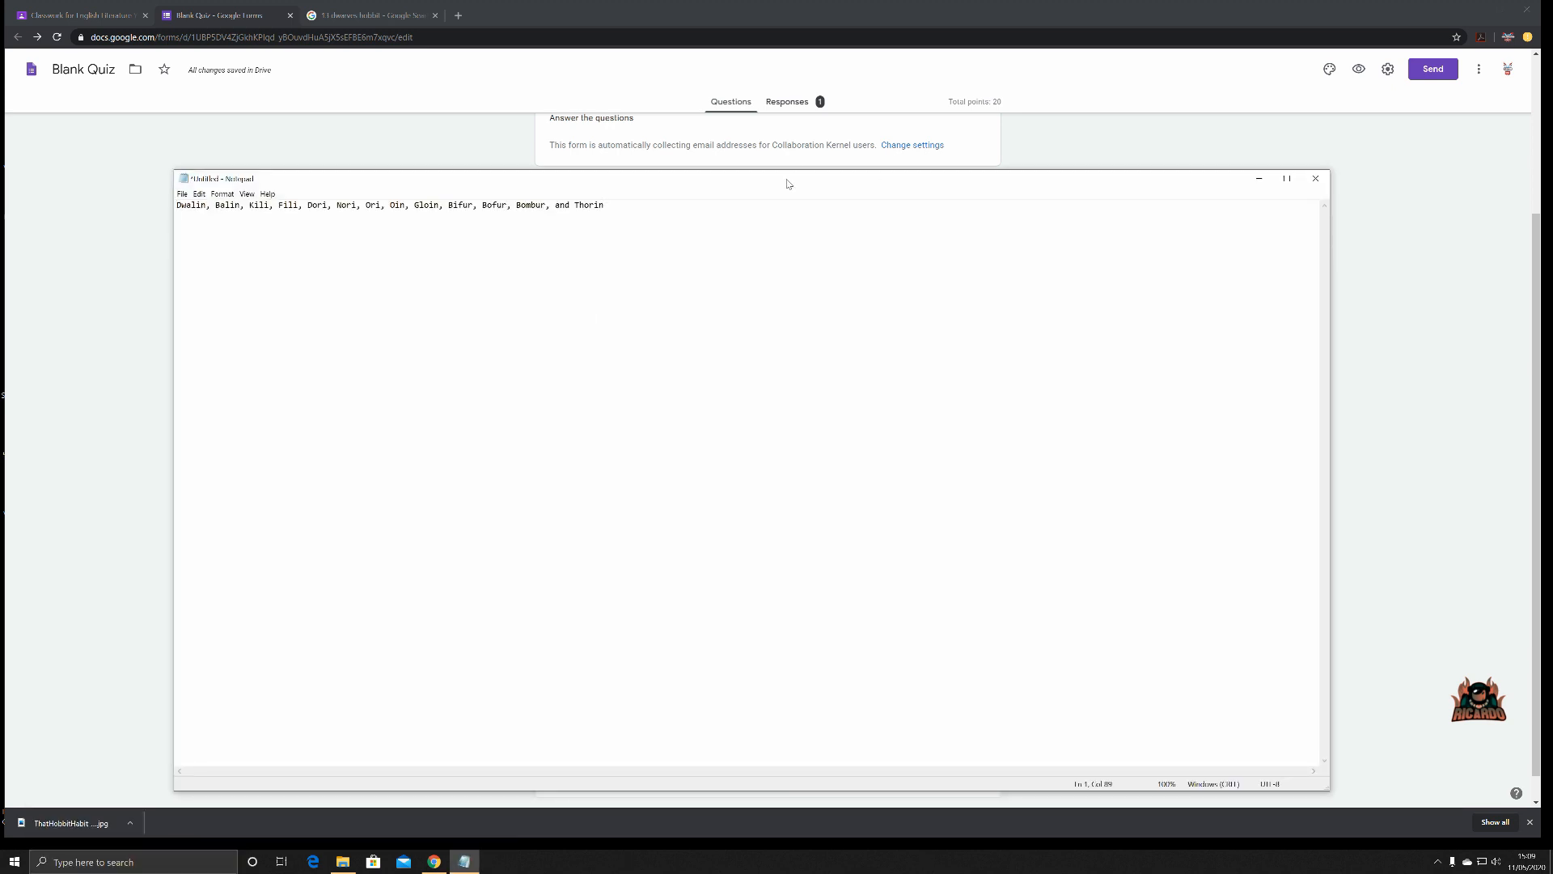
pyautogui.moveTo(789, 184); pyautogui.dragTo(1400, 191)
pyautogui.moveTo(1005, 179); pyautogui.dragTo(466, 171)
pyautogui.moveTo(1385, 495); pyautogui.dragTo(711, 453)
pyautogui.moveTo(455, 166); pyautogui.dragTo(1277, 209)
# Name the first row of the dwarf names grid Dwalin, using the name from the Notepad list
pyautogui.doubleClick(1069, 230)
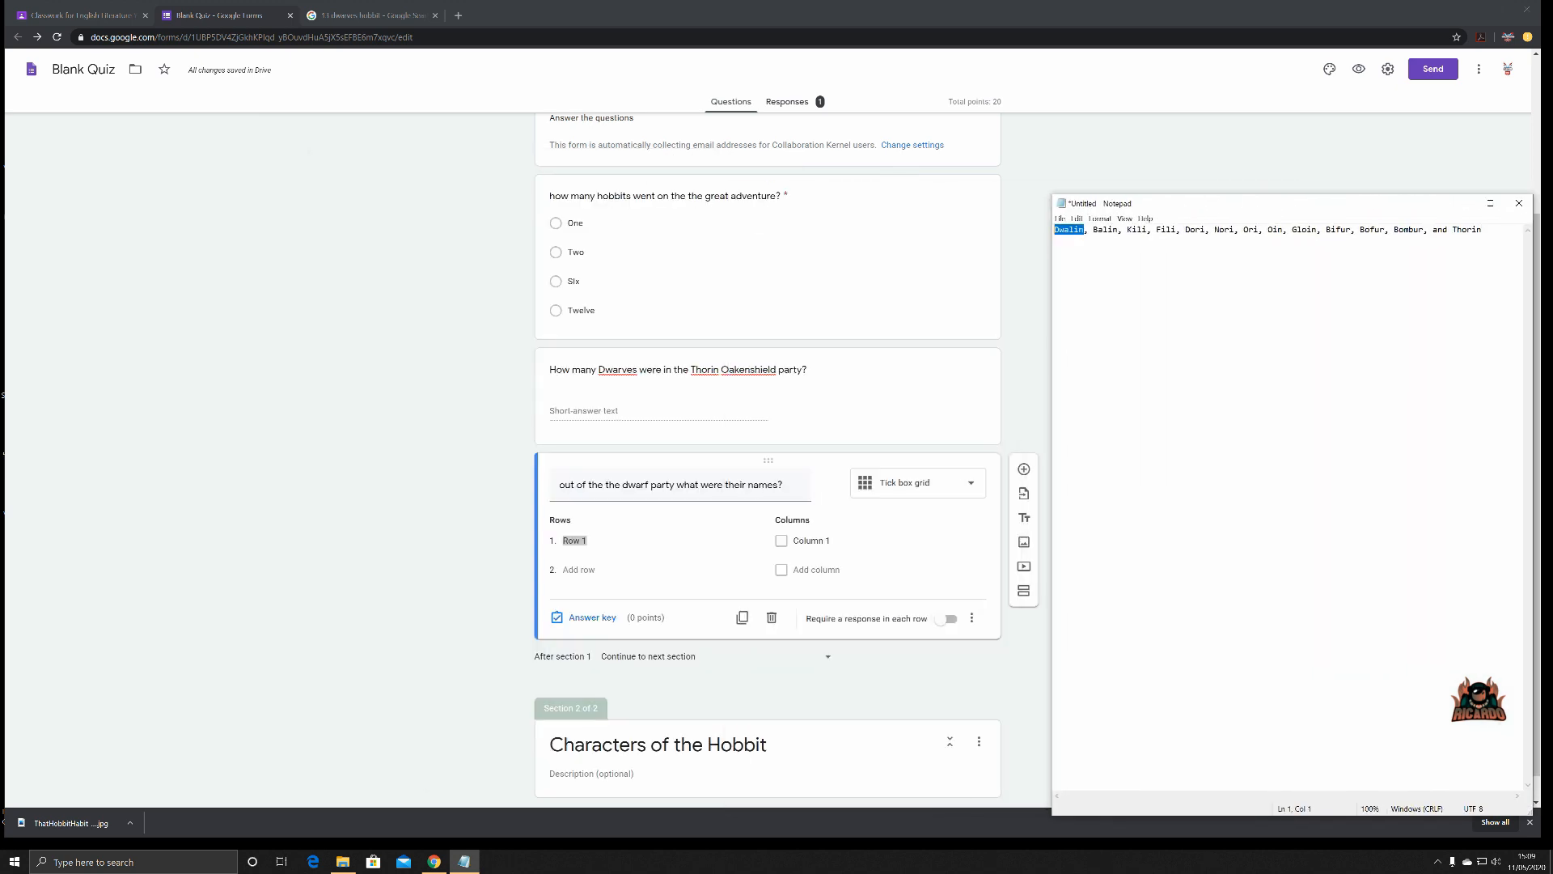
pyautogui.write('Dwalin')
pyautogui.click(569, 540)
pyautogui.write('Dwalin')
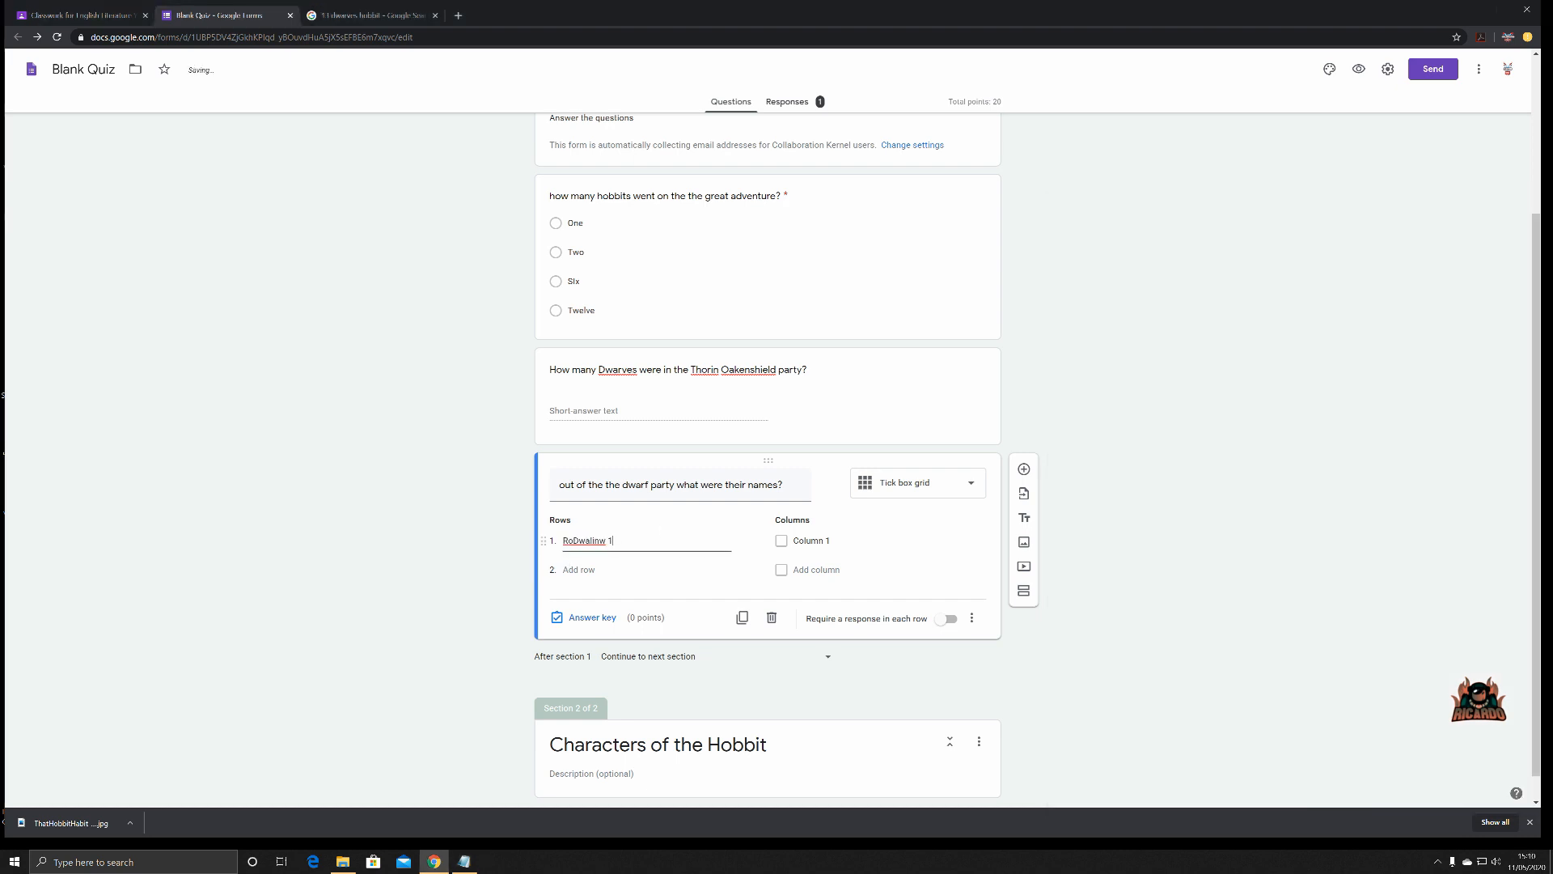
pyautogui.hotkey('ctrl', 'a')
pyautogui.write('Dwalin')
# Add Balin, checked against the Notepad list, and the wrong answer Gandalf as the second and third rows of the dwarf names grid
pyautogui.click(464, 861)
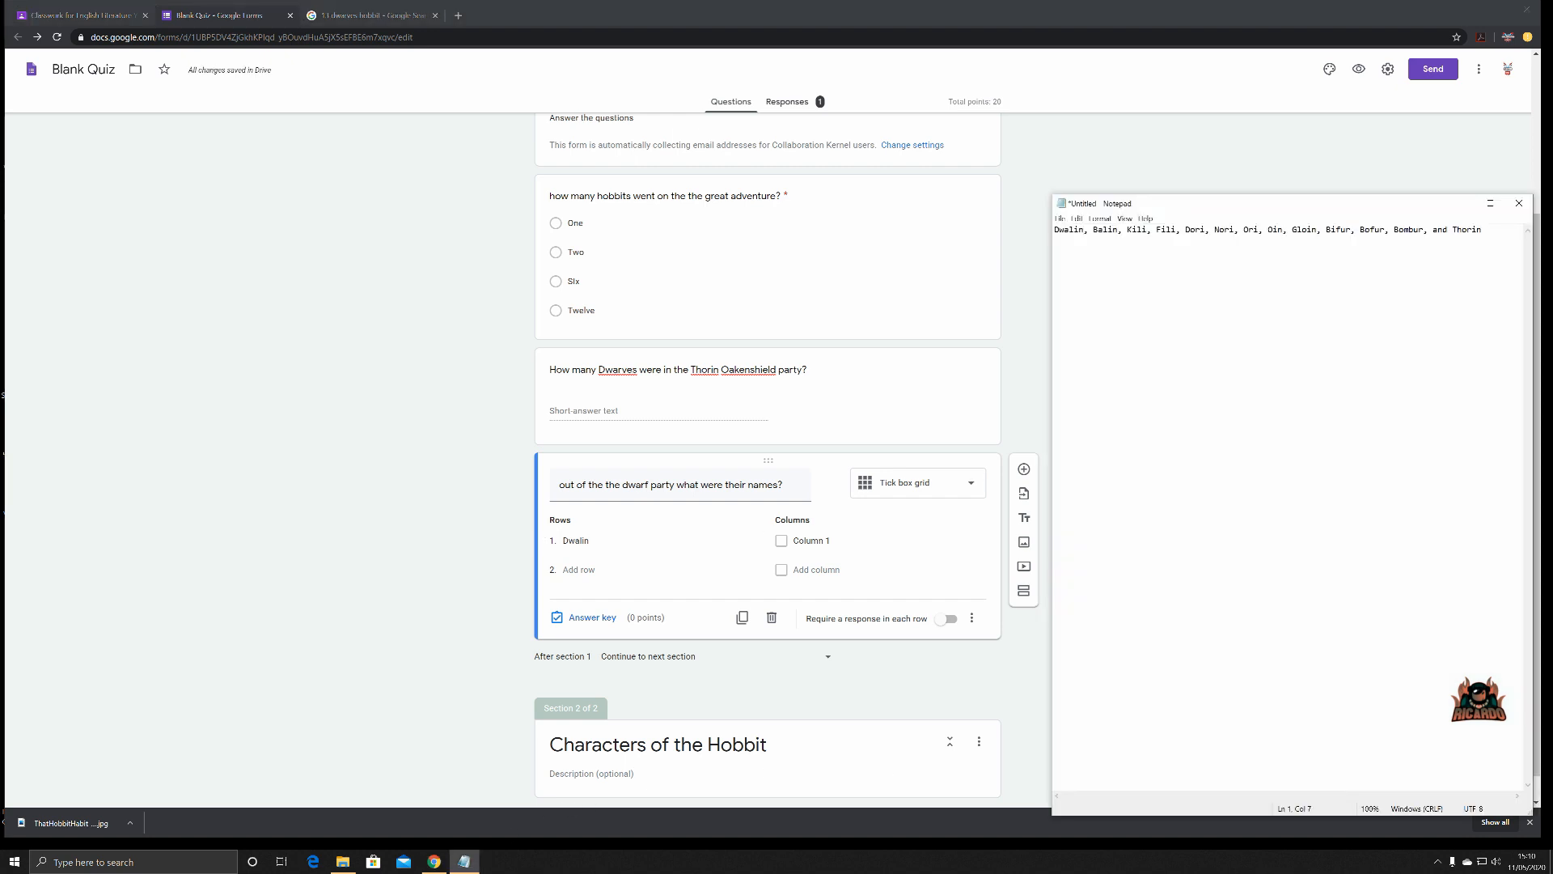
pyautogui.hotkey('shift', 'Left')
pyautogui.hotkey('shift', 'Left')
pyautogui.hotkey('shift', 'Left')
pyautogui.hotkey('shift', 'Left')
pyautogui.click(602, 570)
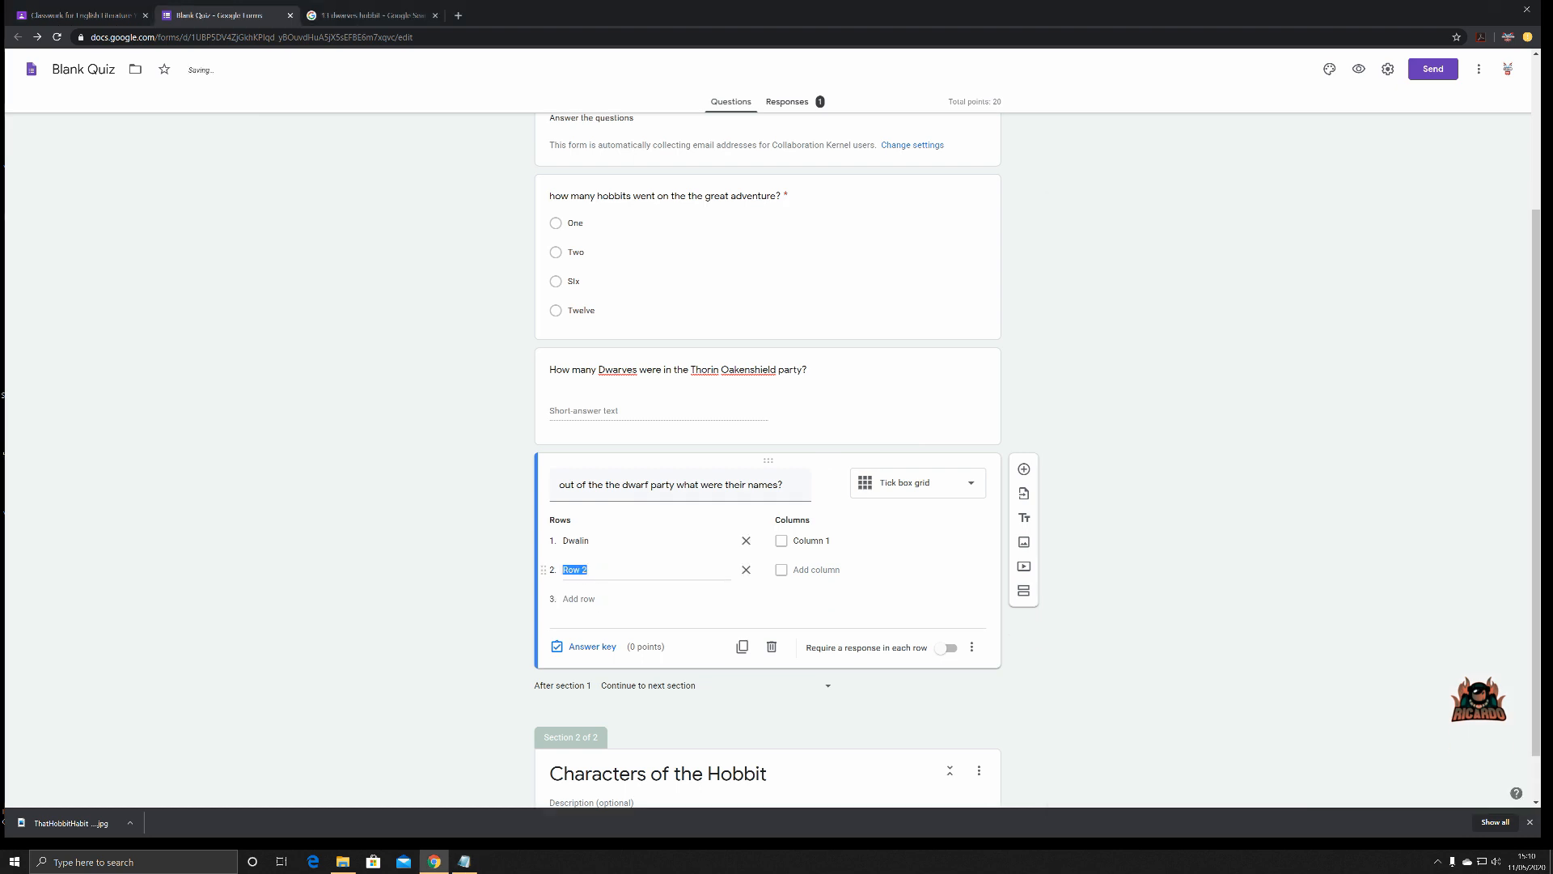
pyautogui.write('Balin')
pyautogui.click(600, 598)
pyautogui.write('Gandalf')
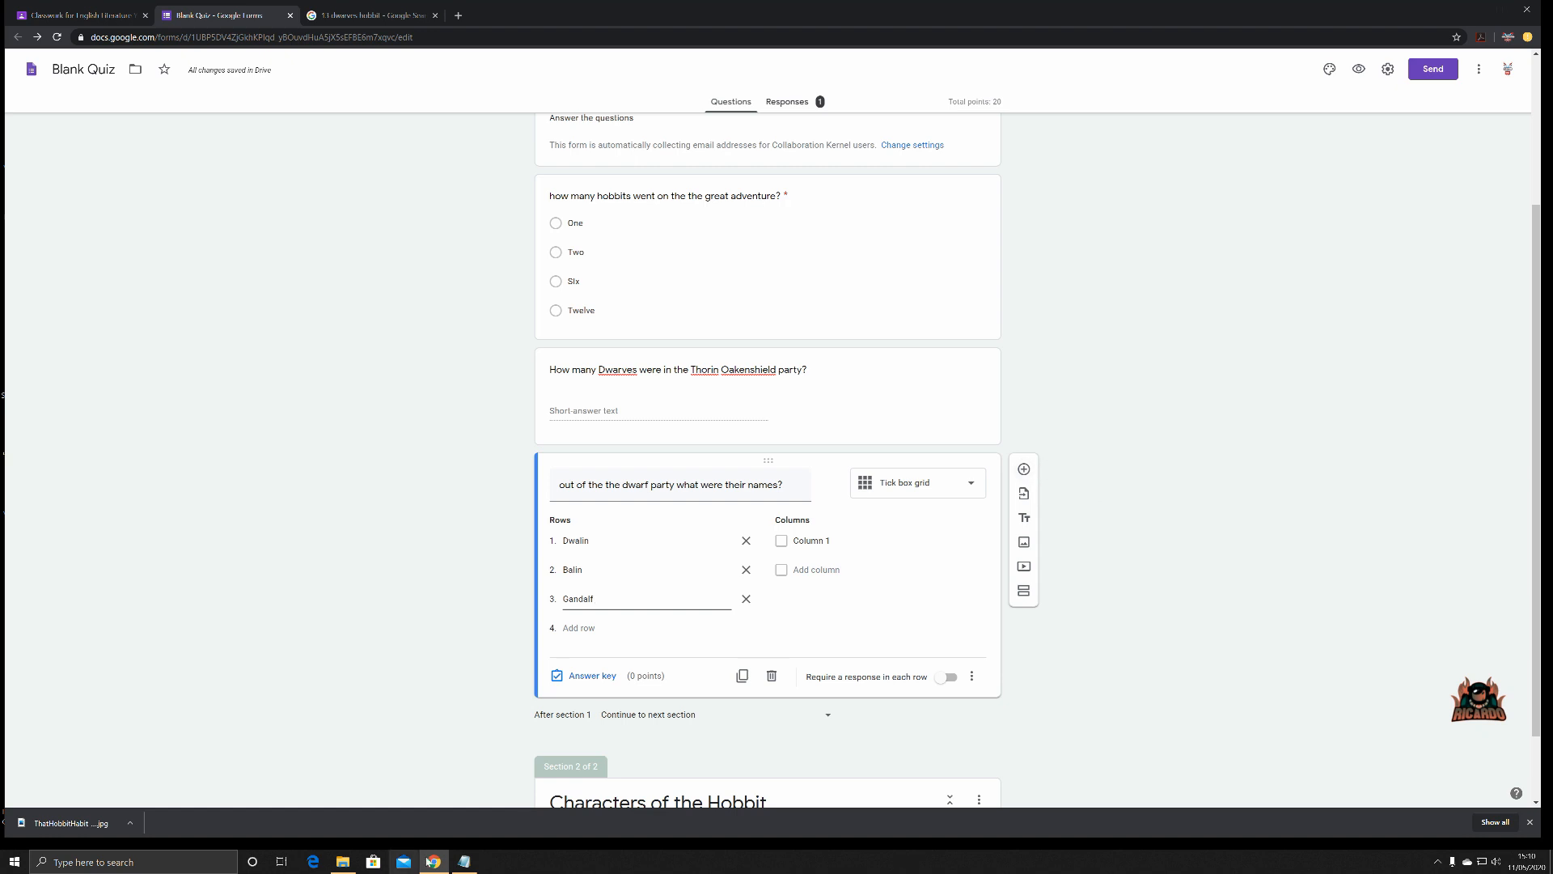
# Add Kili and Fili from the Notepad list as the fourth and fifth rows of the dwarf names grid
pyautogui.click(464, 861)
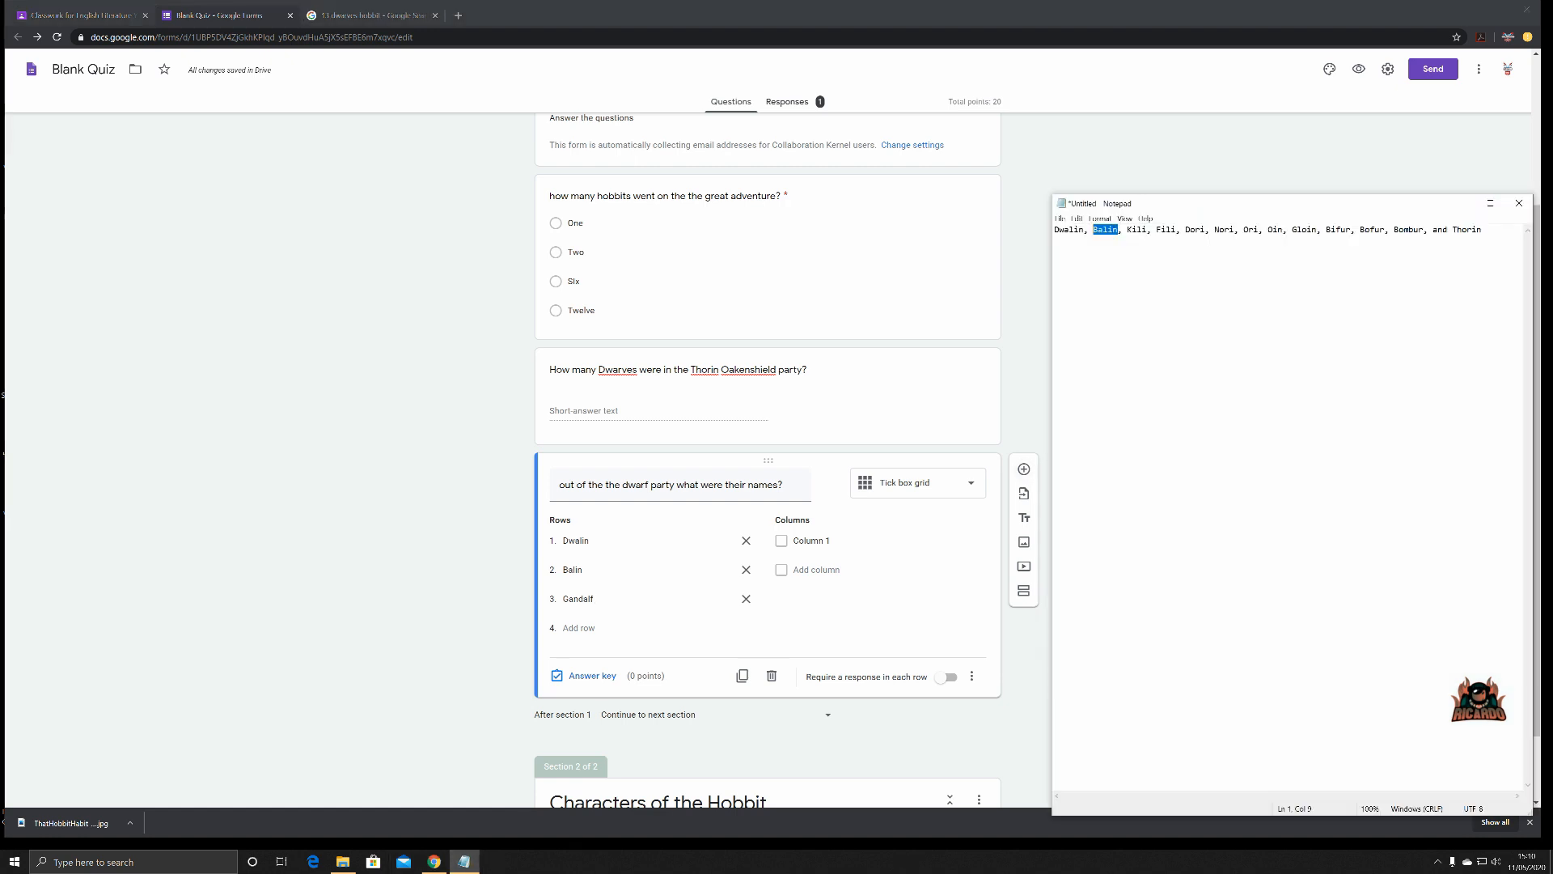
pyautogui.moveTo(1148, 230); pyautogui.dragTo(1131, 229)
pyautogui.click(579, 628)
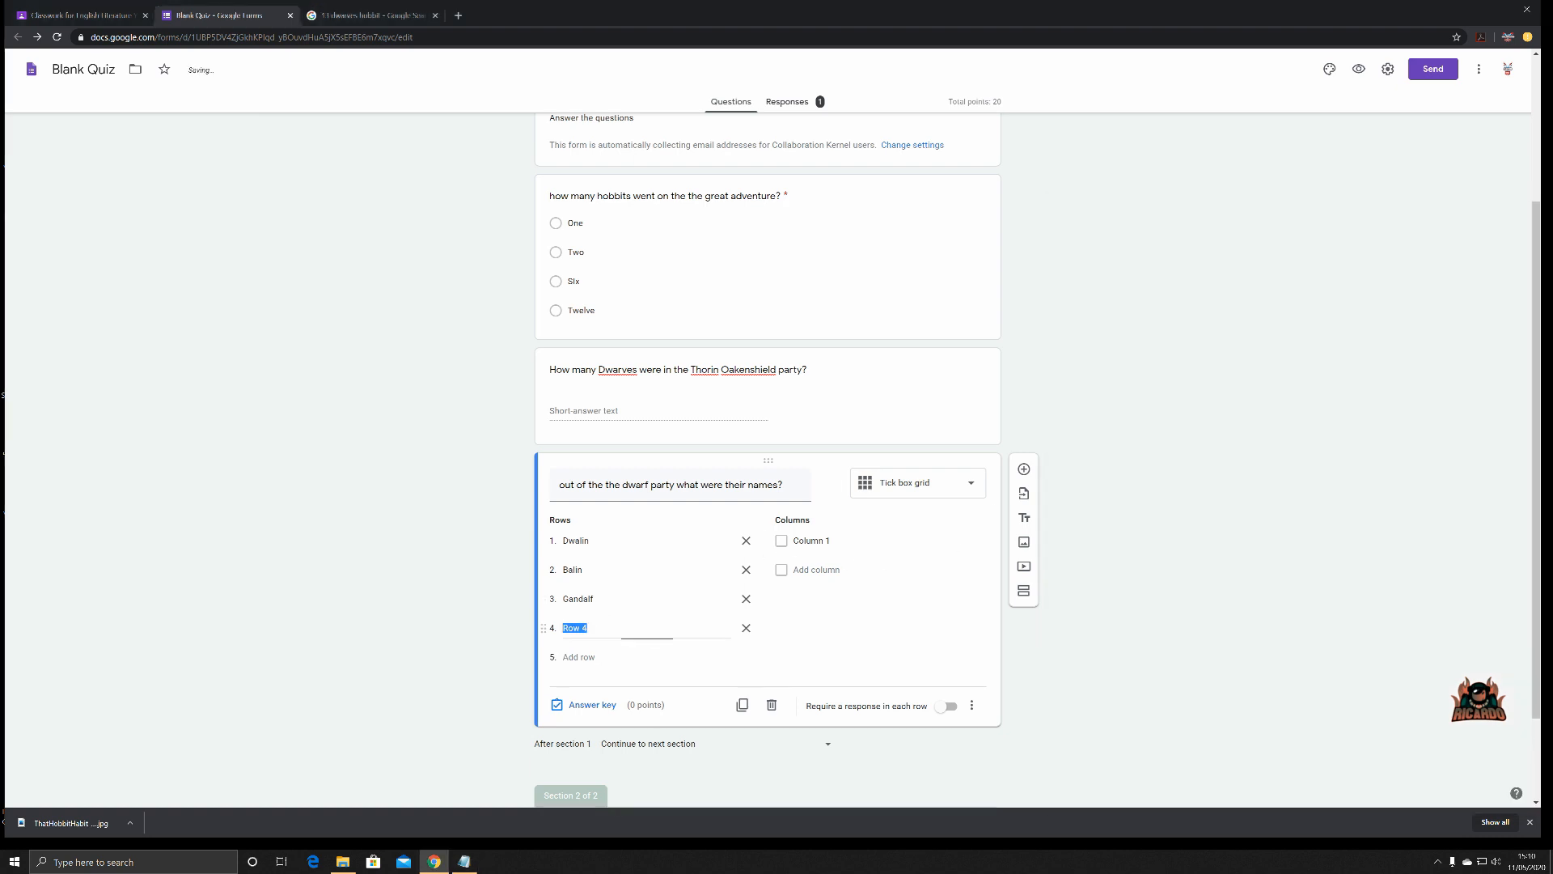
pyautogui.write('Kili')
pyautogui.click(600, 657)
pyautogui.write('Fi')
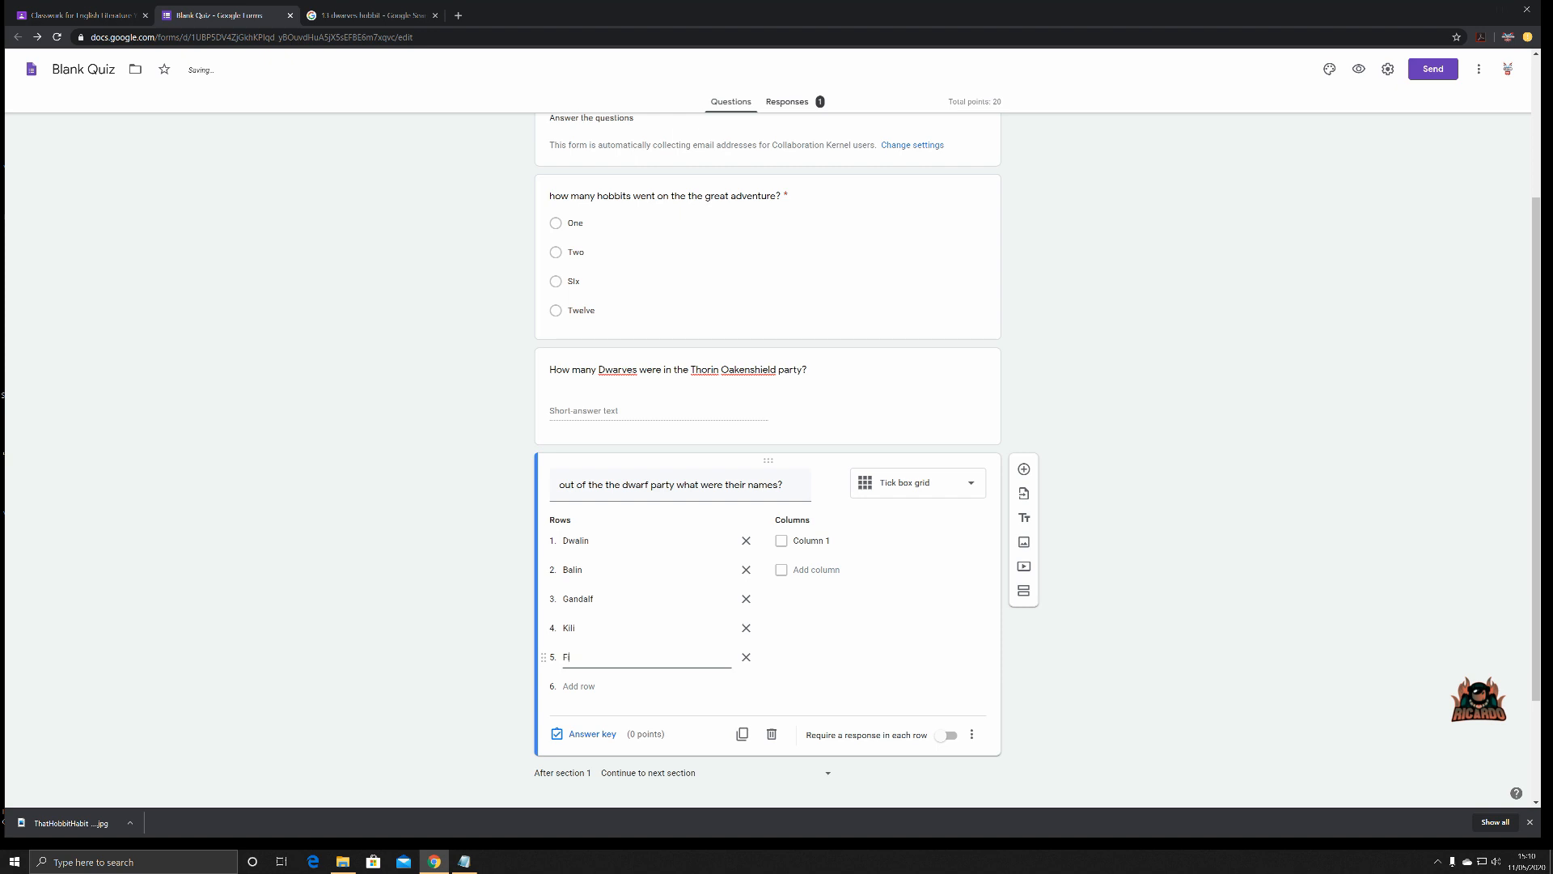
pyautogui.click(898, 686)
# Name the two columns of the dwarf names grid Yes and NO
pyautogui.click(817, 540)
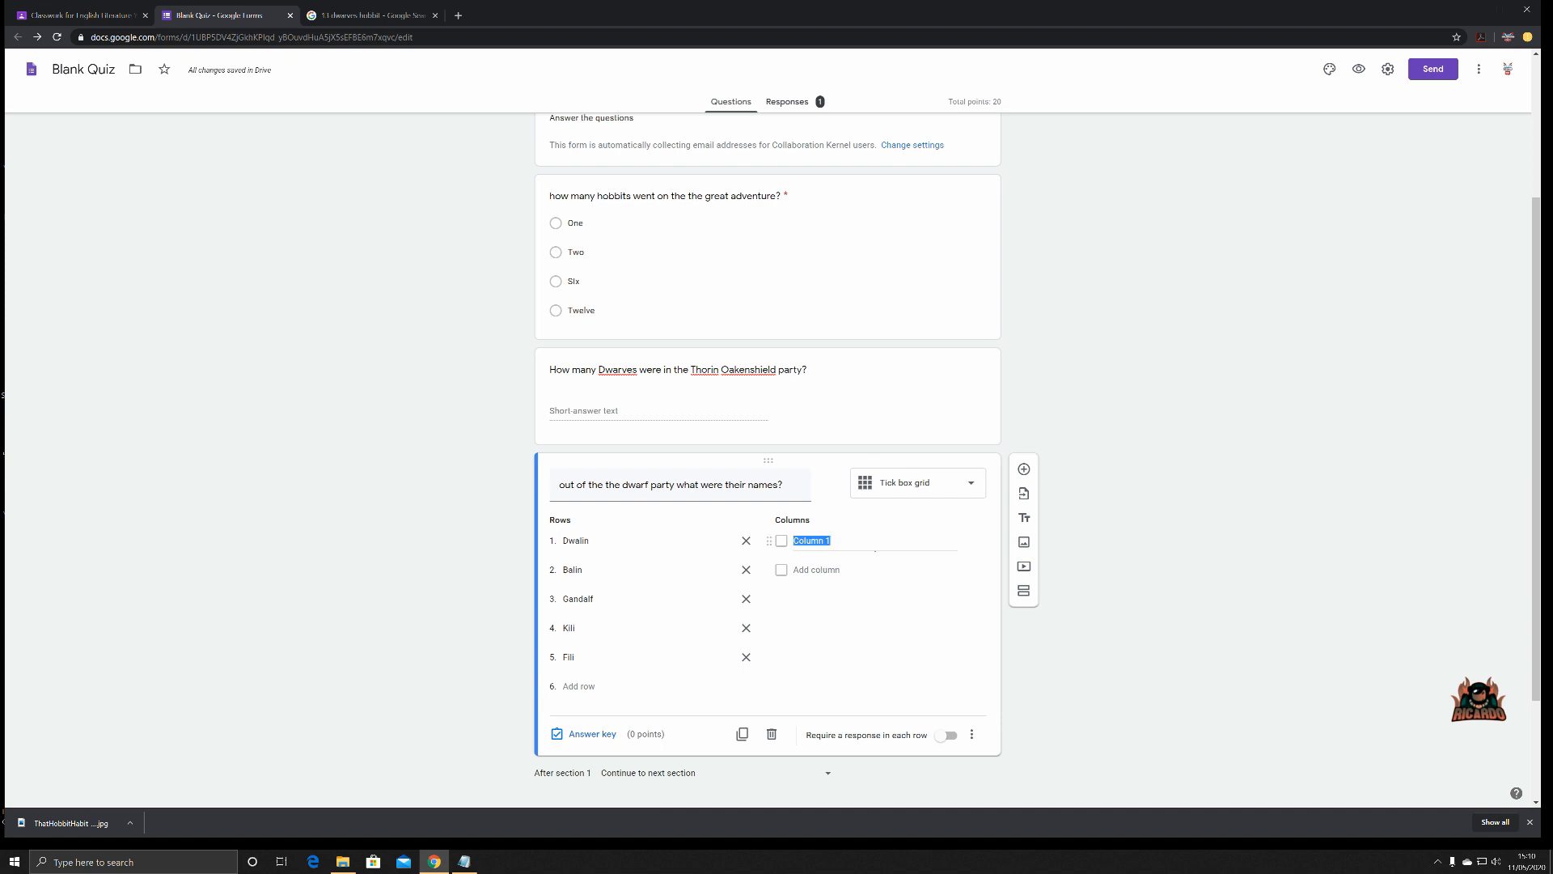
pyautogui.write('Yes')
pyautogui.click(899, 592)
pyautogui.click(817, 570)
pyautogui.write('NO')
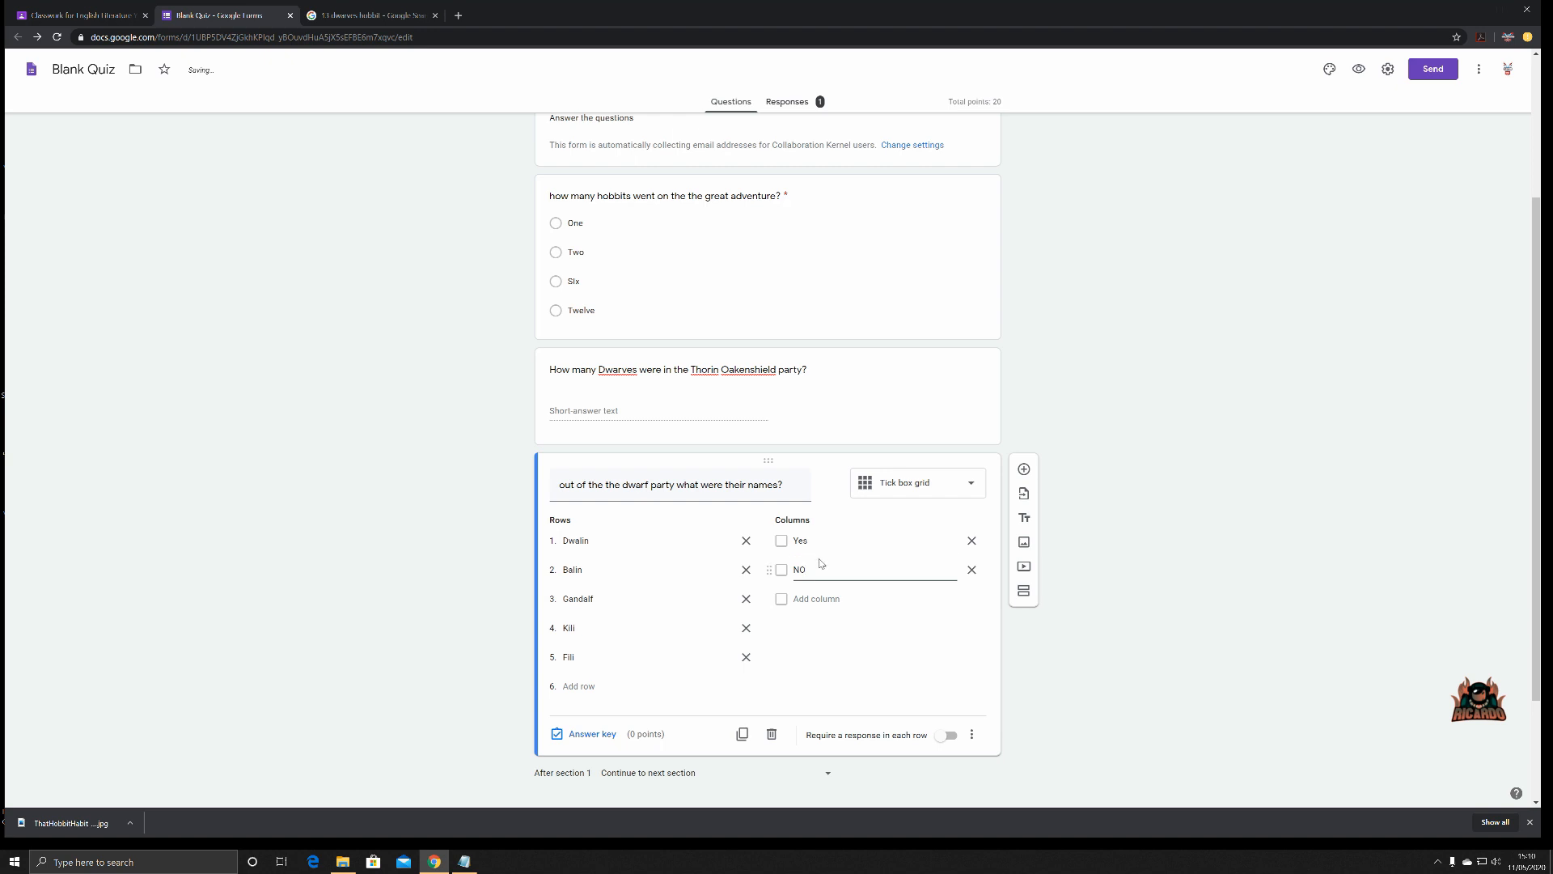
pyautogui.click(830, 633)
# In the grid's answer key, mark Yes as correct for Dwalin, Balin, Kili and Fili, and NO for Gandalf
pyautogui.click(603, 734)
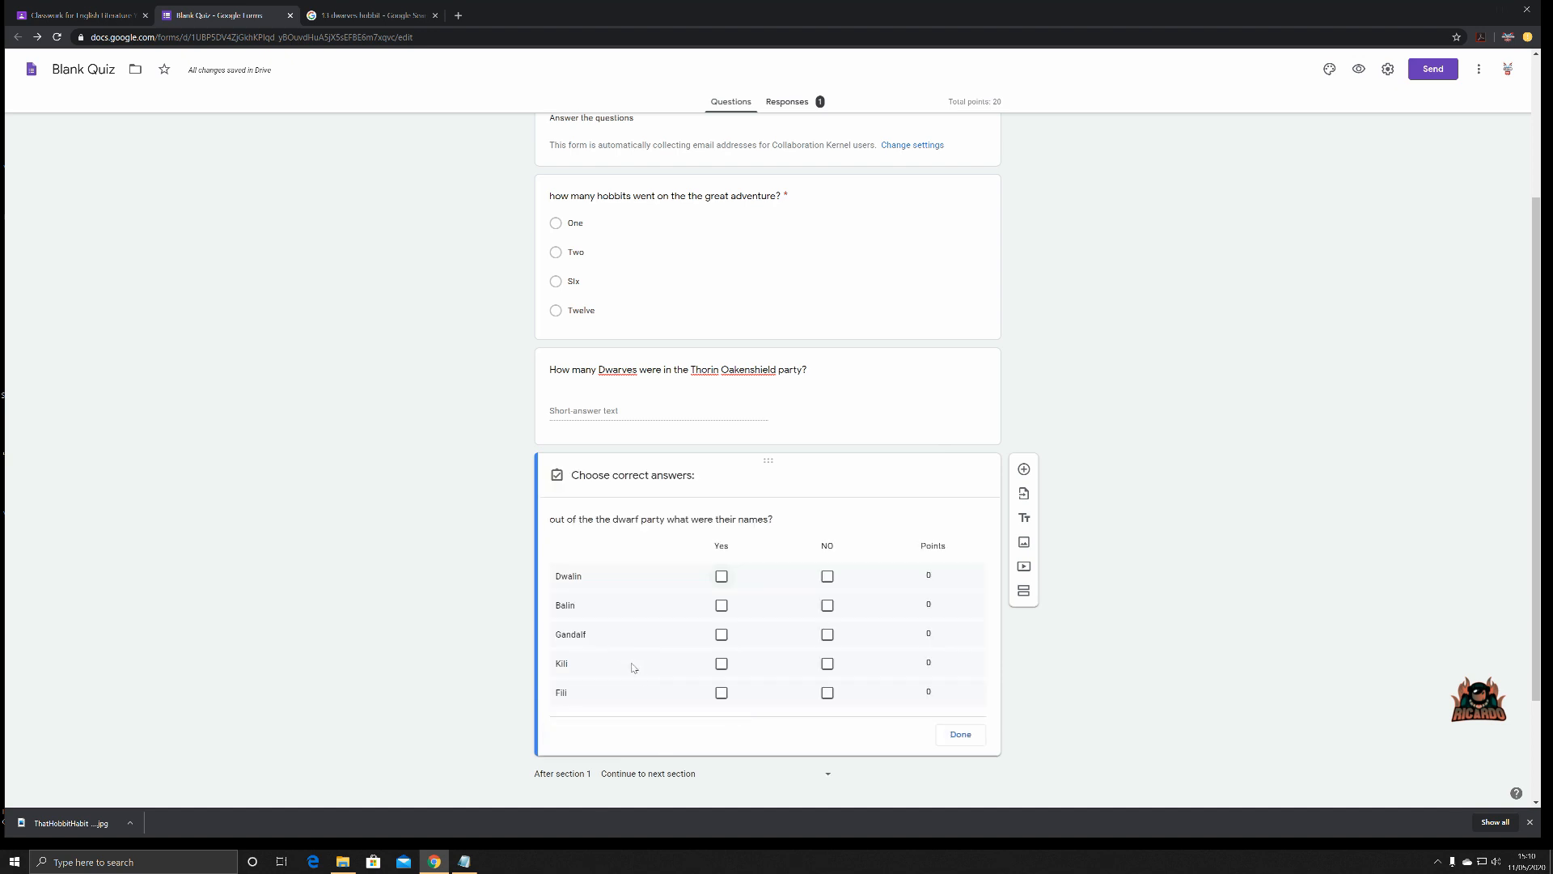
pyautogui.click(722, 577)
pyautogui.click(722, 606)
pyautogui.click(827, 635)
pyautogui.click(722, 664)
pyautogui.click(720, 694)
# Give each name row 1 point, finish the answer key, and require a response in each row
pyautogui.click(942, 572)
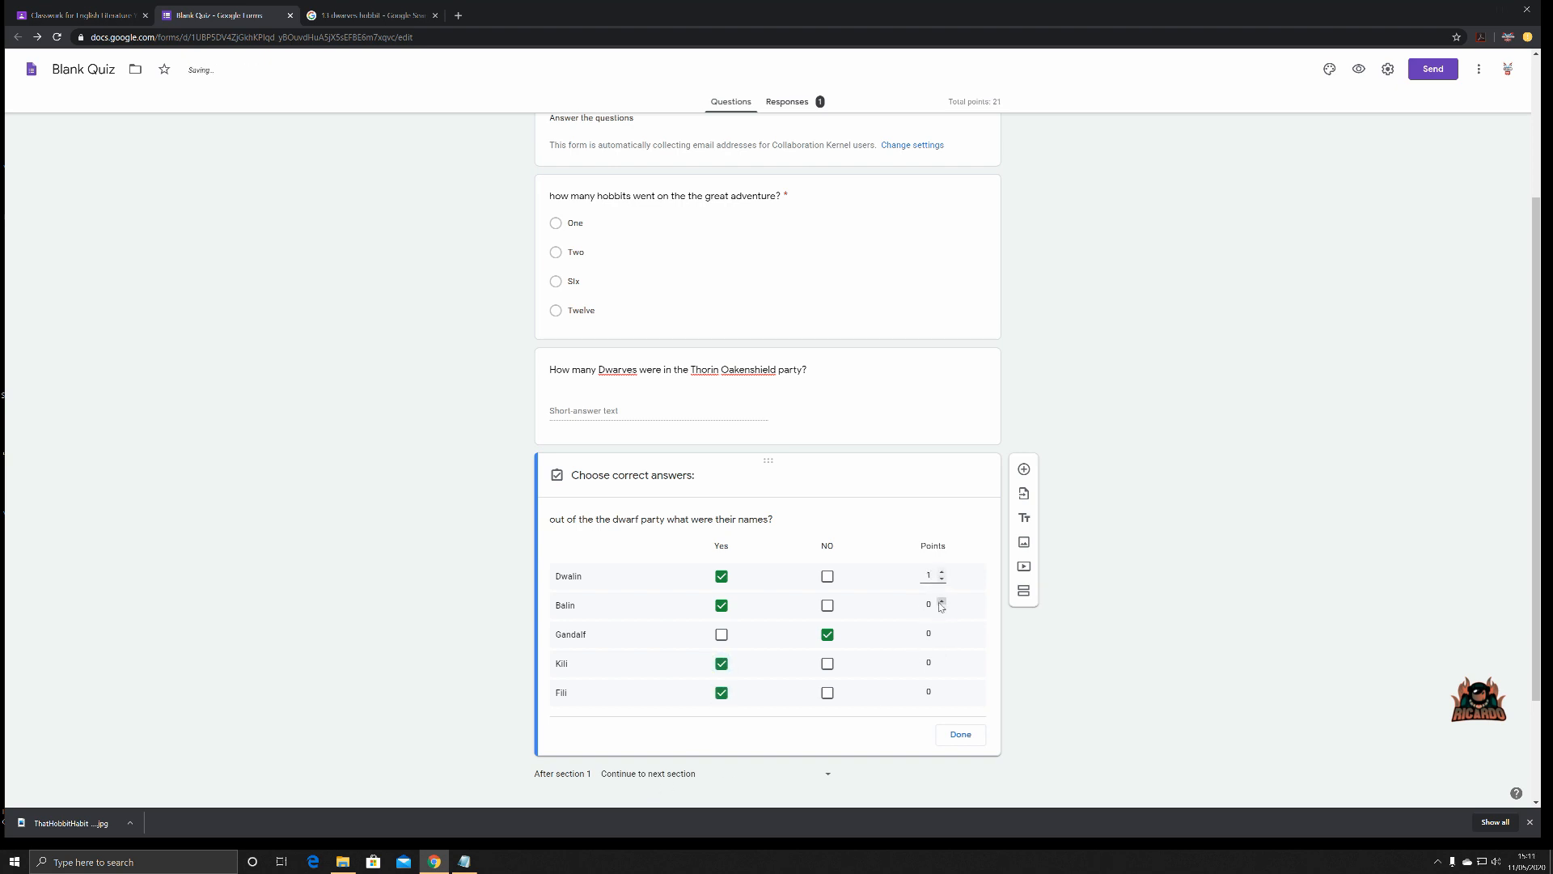
pyautogui.click(941, 601)
pyautogui.click(941, 630)
pyautogui.click(940, 659)
pyautogui.click(961, 734)
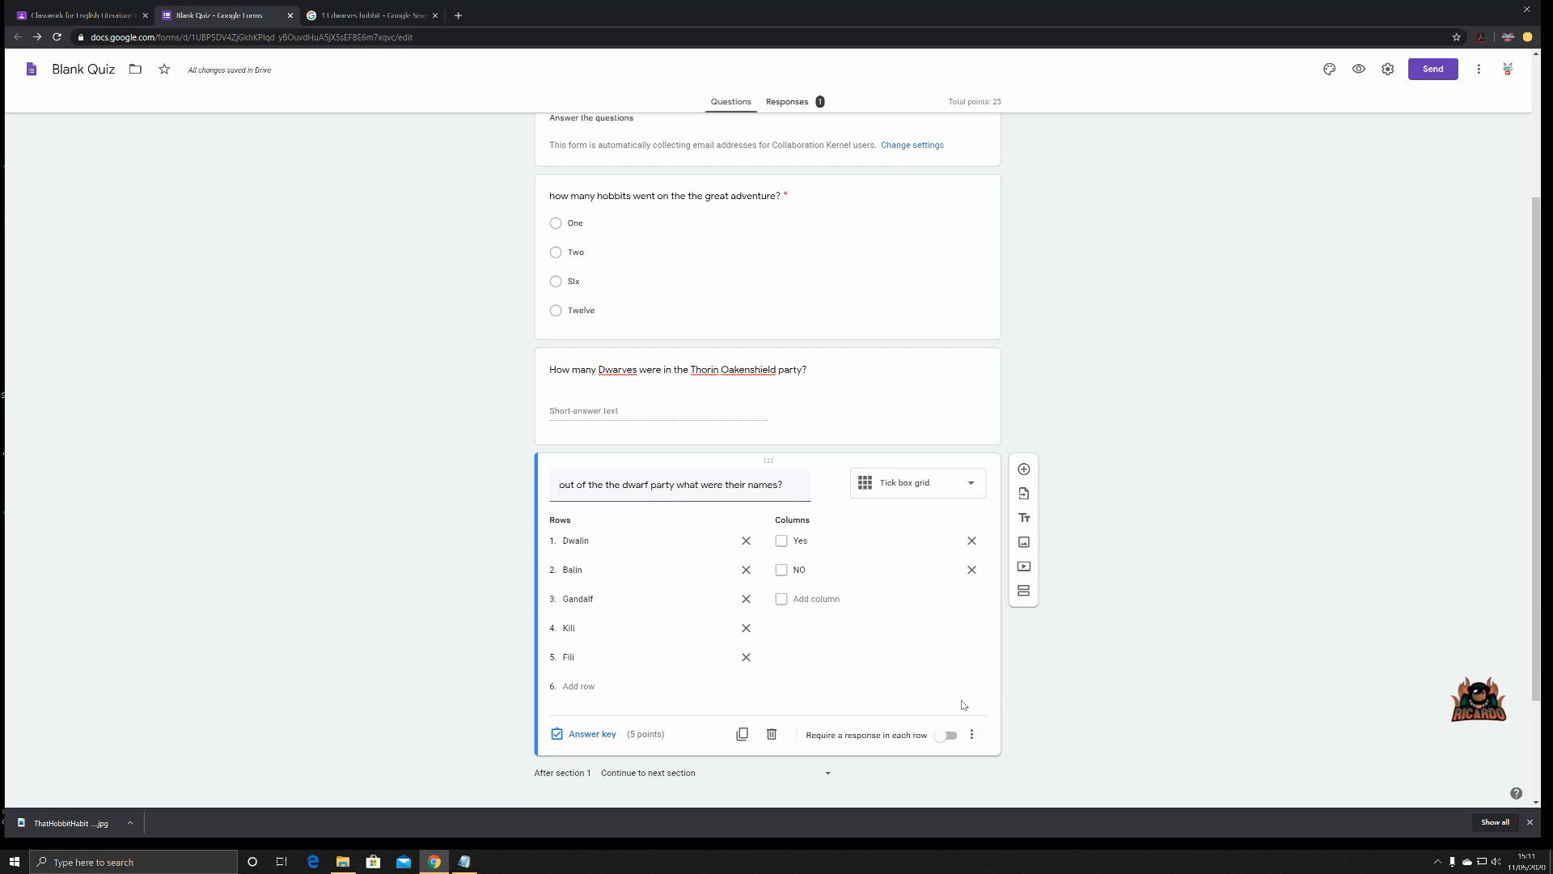
pyautogui.click(953, 737)
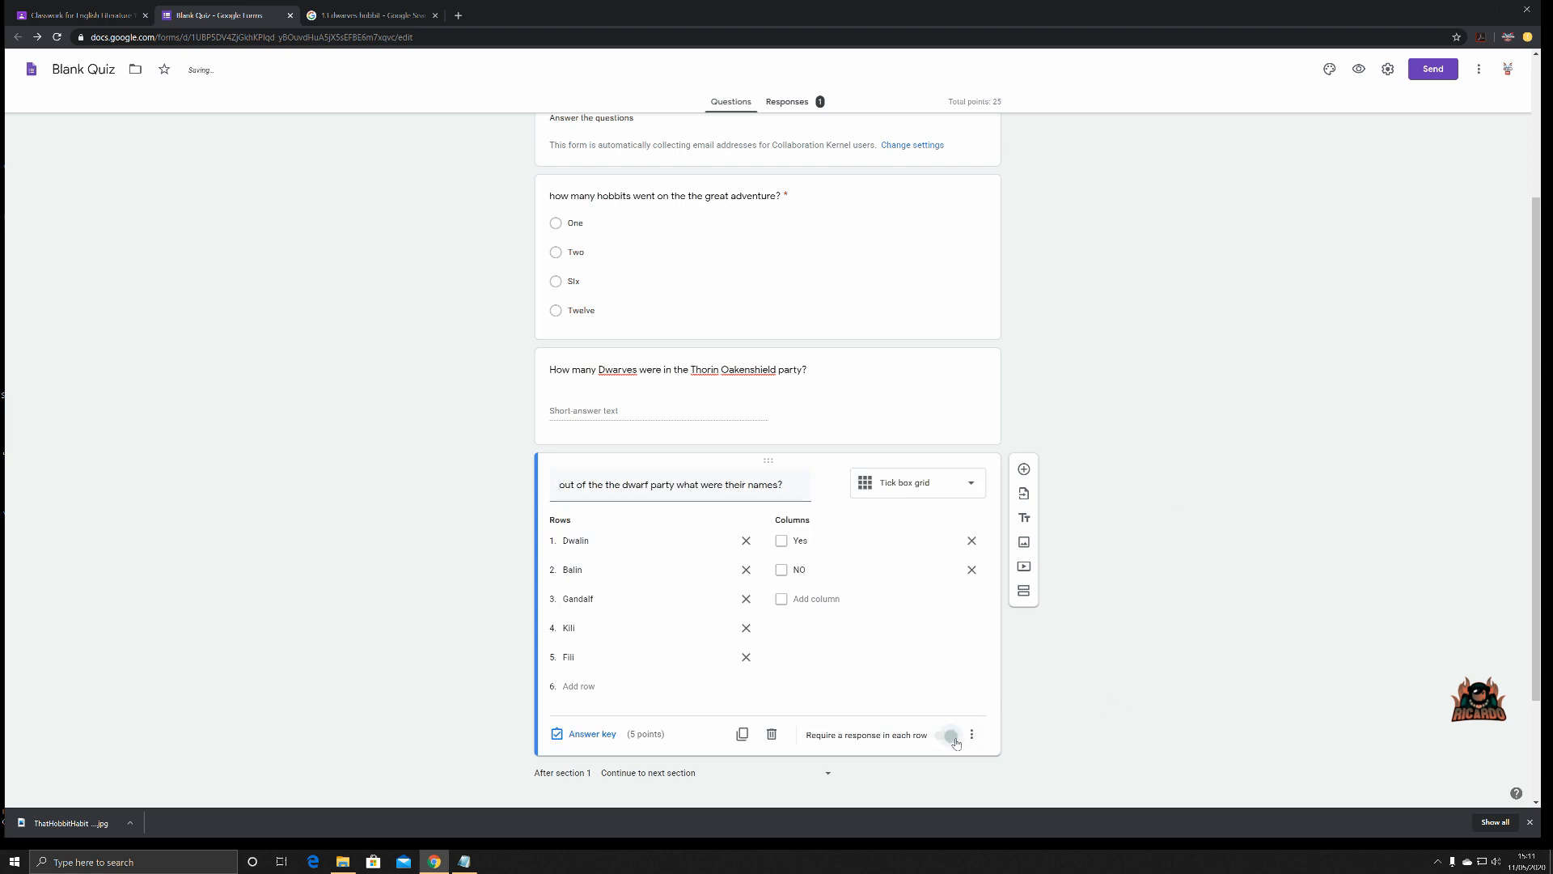
# Preview the form, look at its previous responses, and close those pages along with the 13 dwarves search
pyautogui.click(1361, 70)
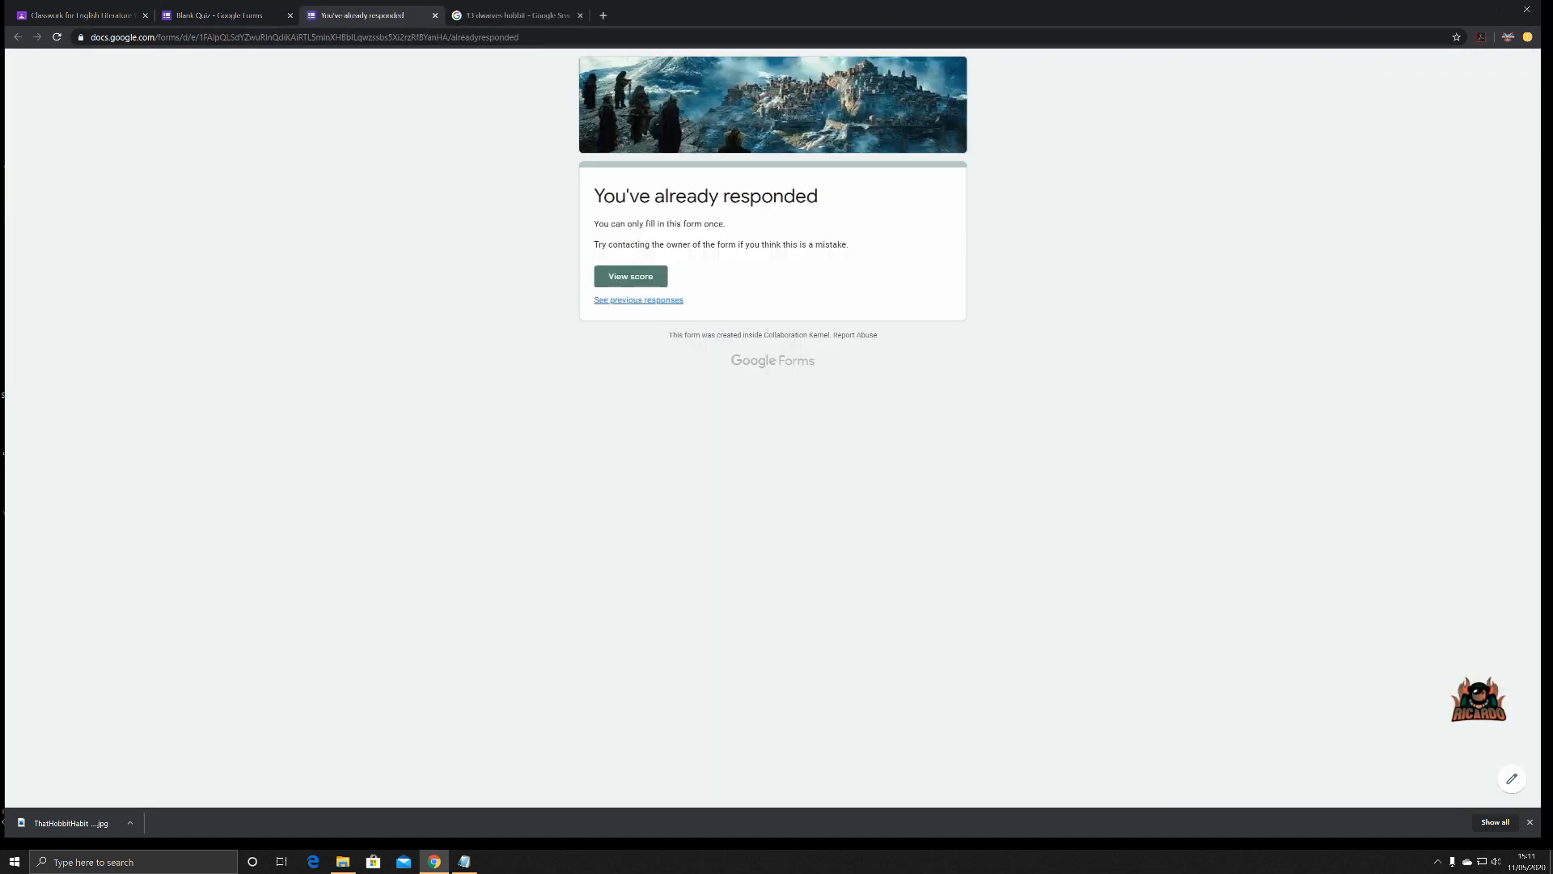
pyautogui.click(612, 301)
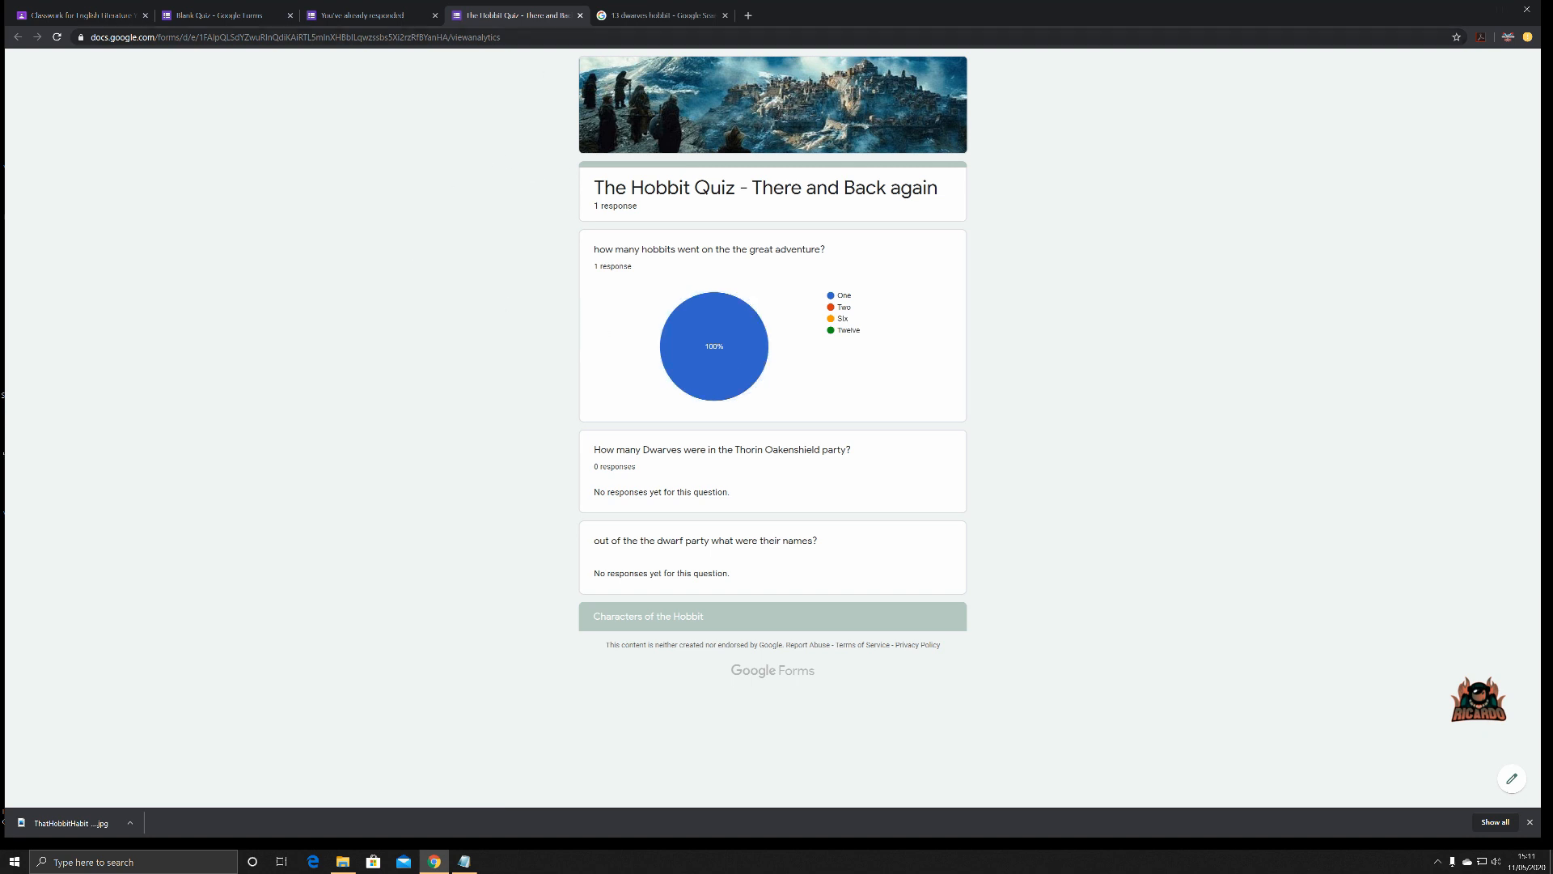
pyautogui.click(580, 16)
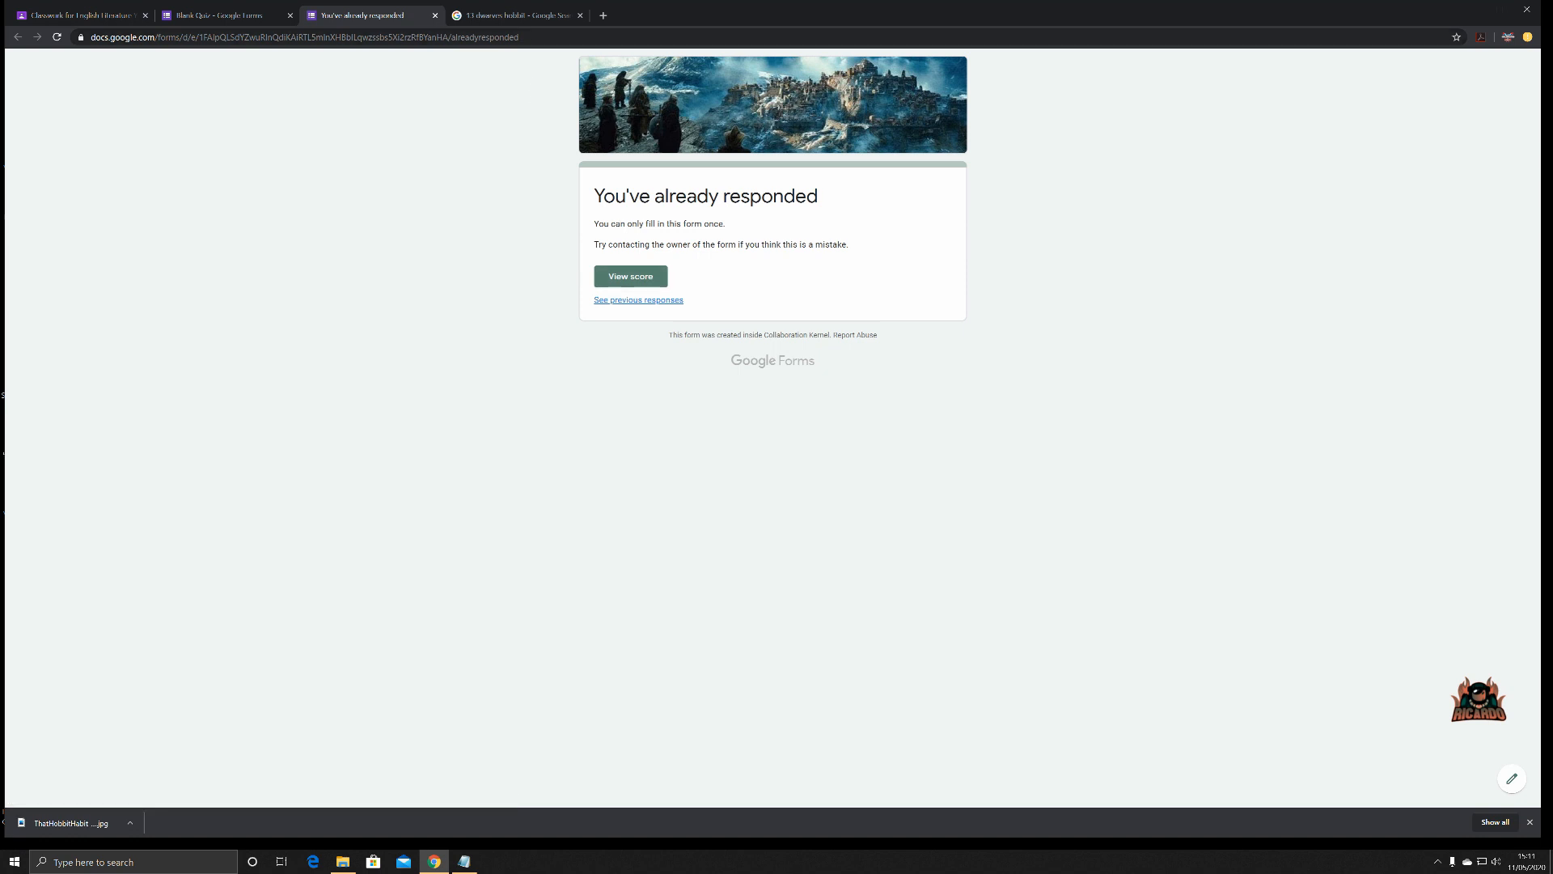
pyautogui.click(436, 16)
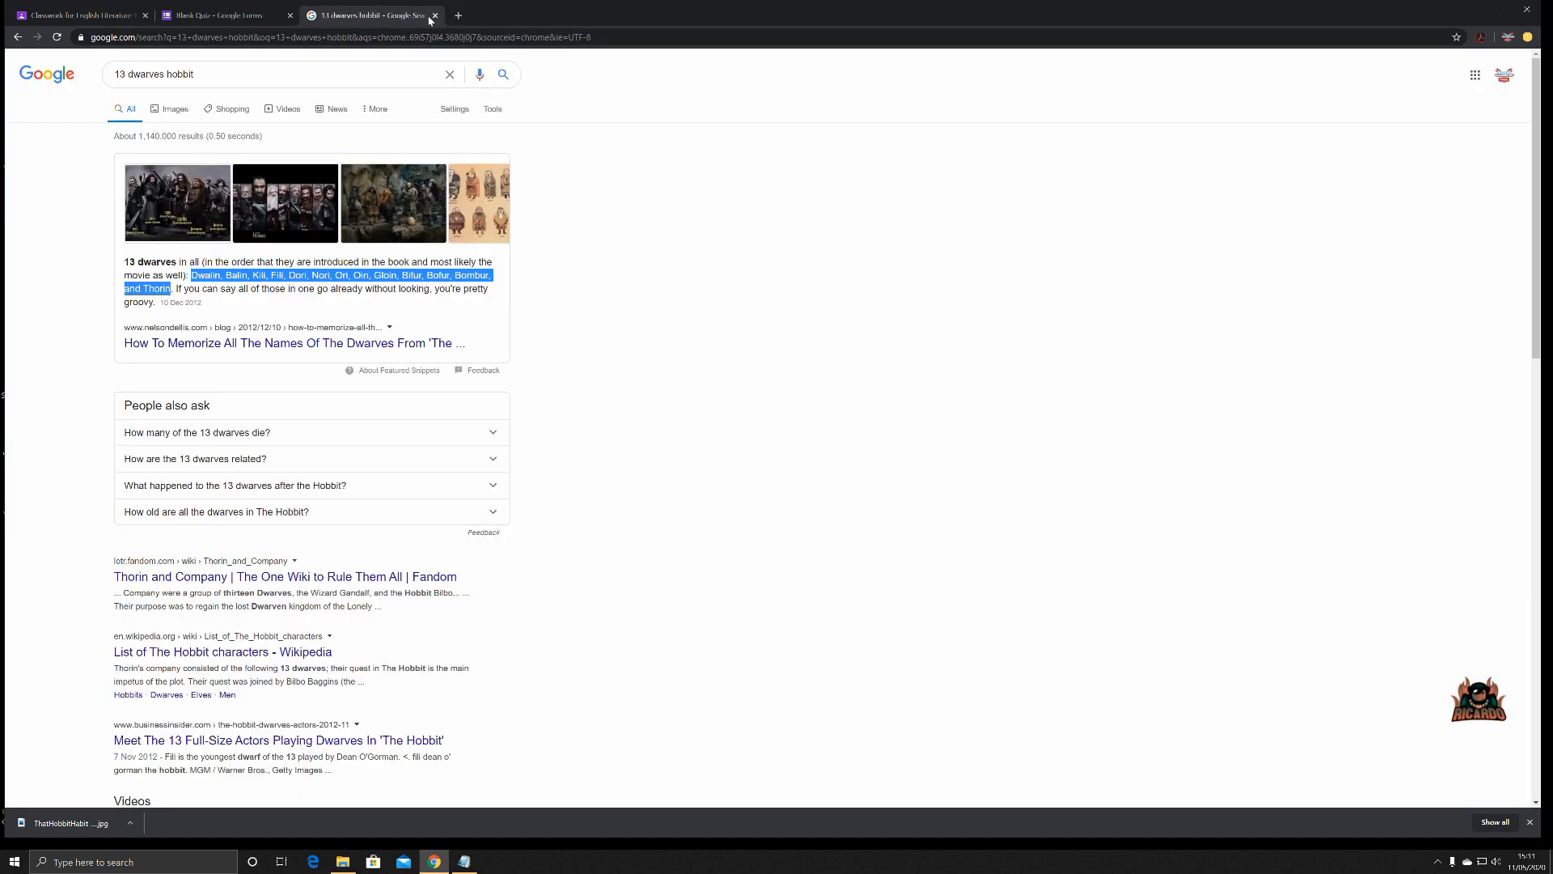
pyautogui.click(434, 16)
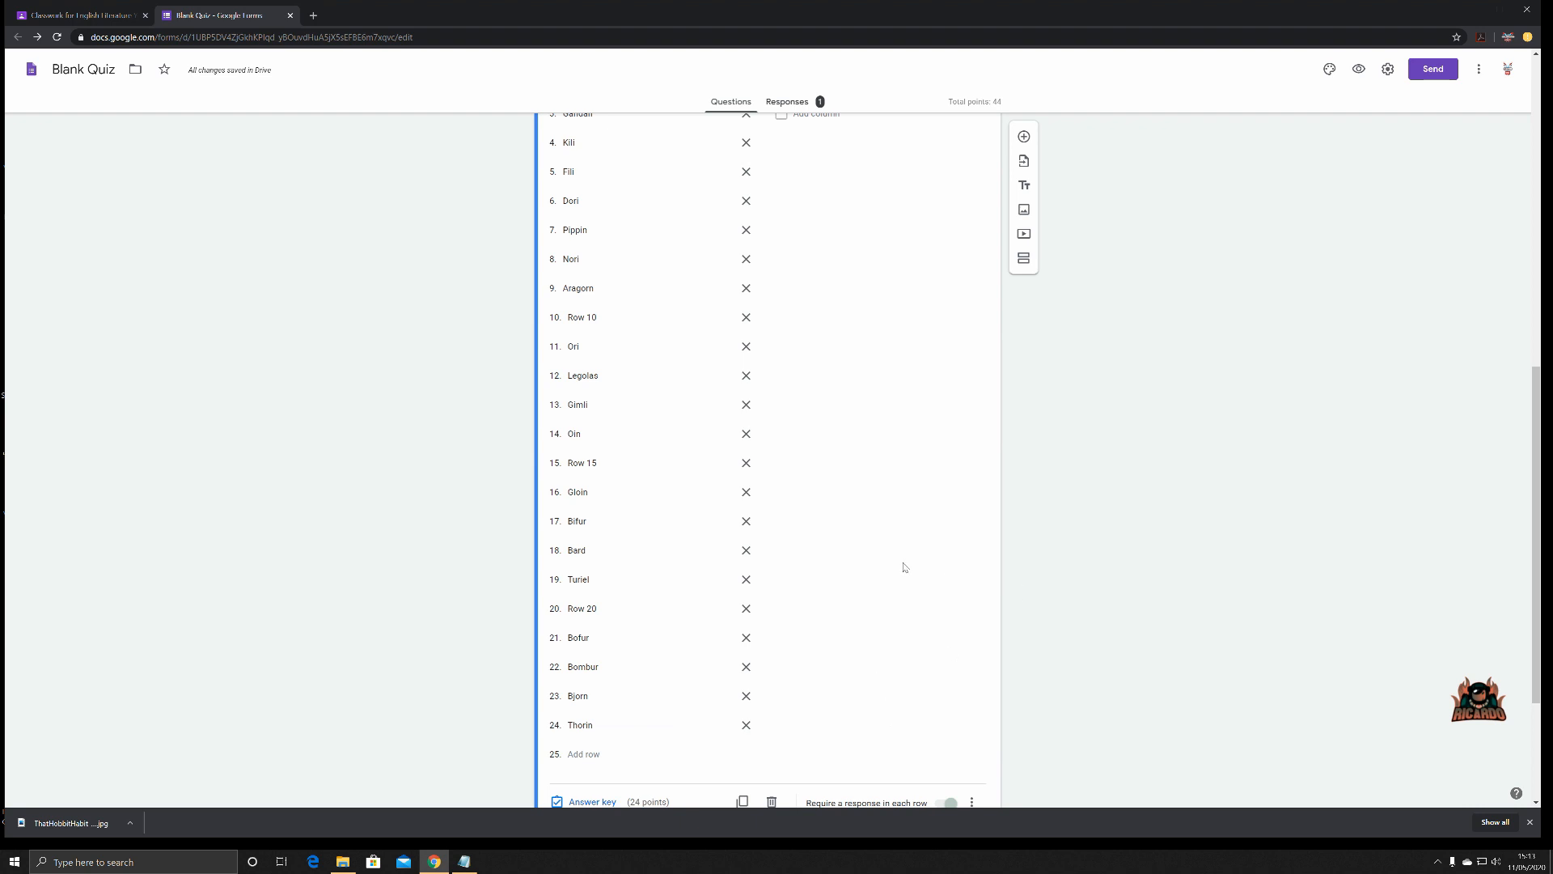
# Review the extended dwarf names grid in the editor and in a preview of the quiz
pyautogui.scroll(-2, 903, 567)
pyautogui.scroll(5, 991, 594)
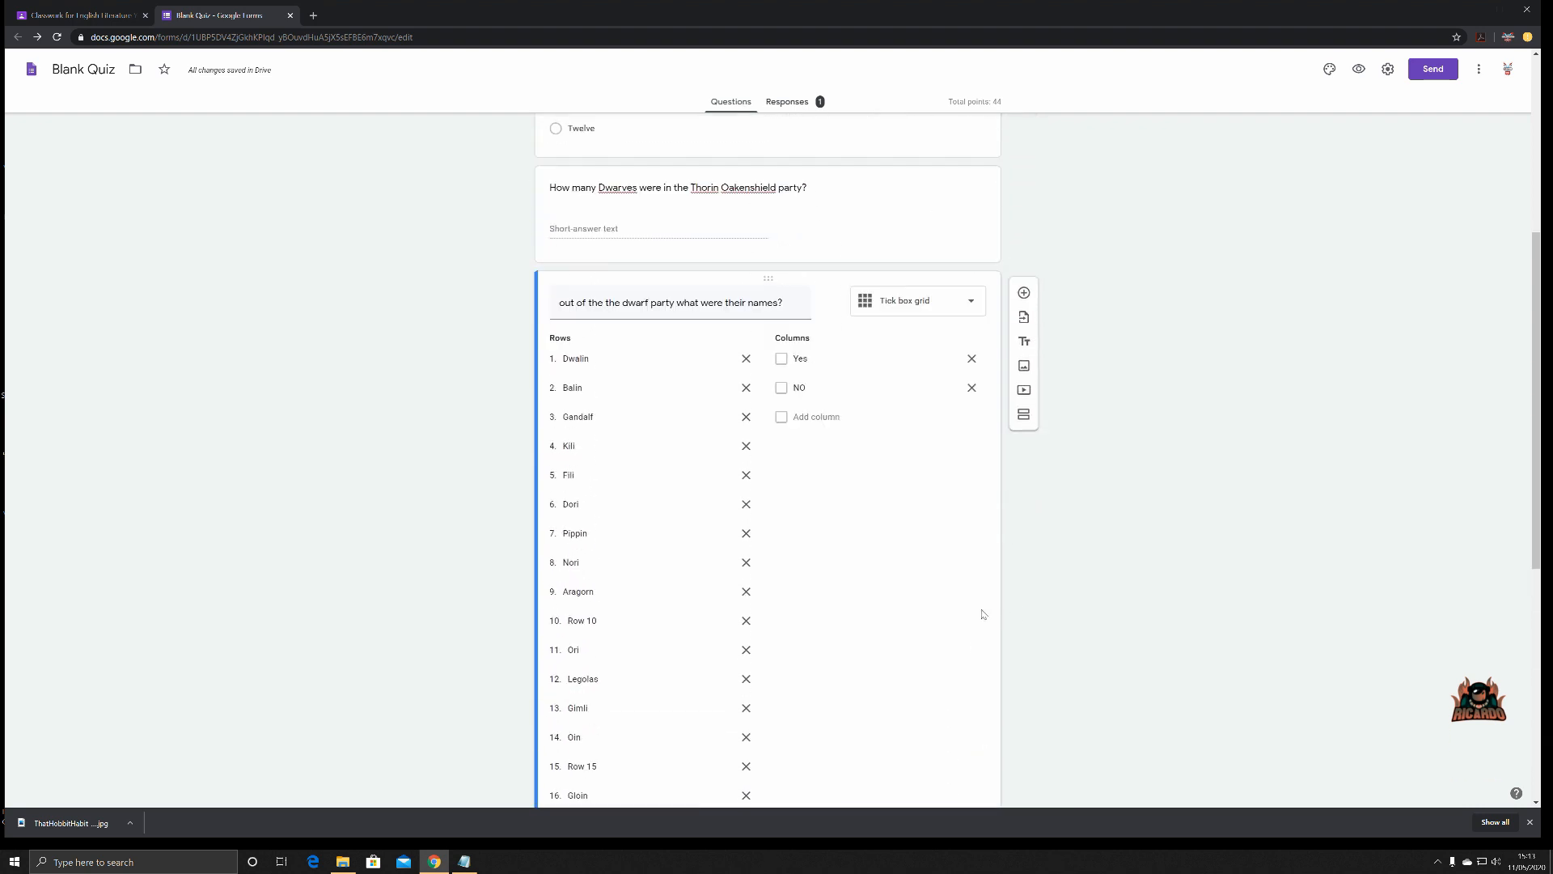
pyautogui.scroll(-5, 982, 614)
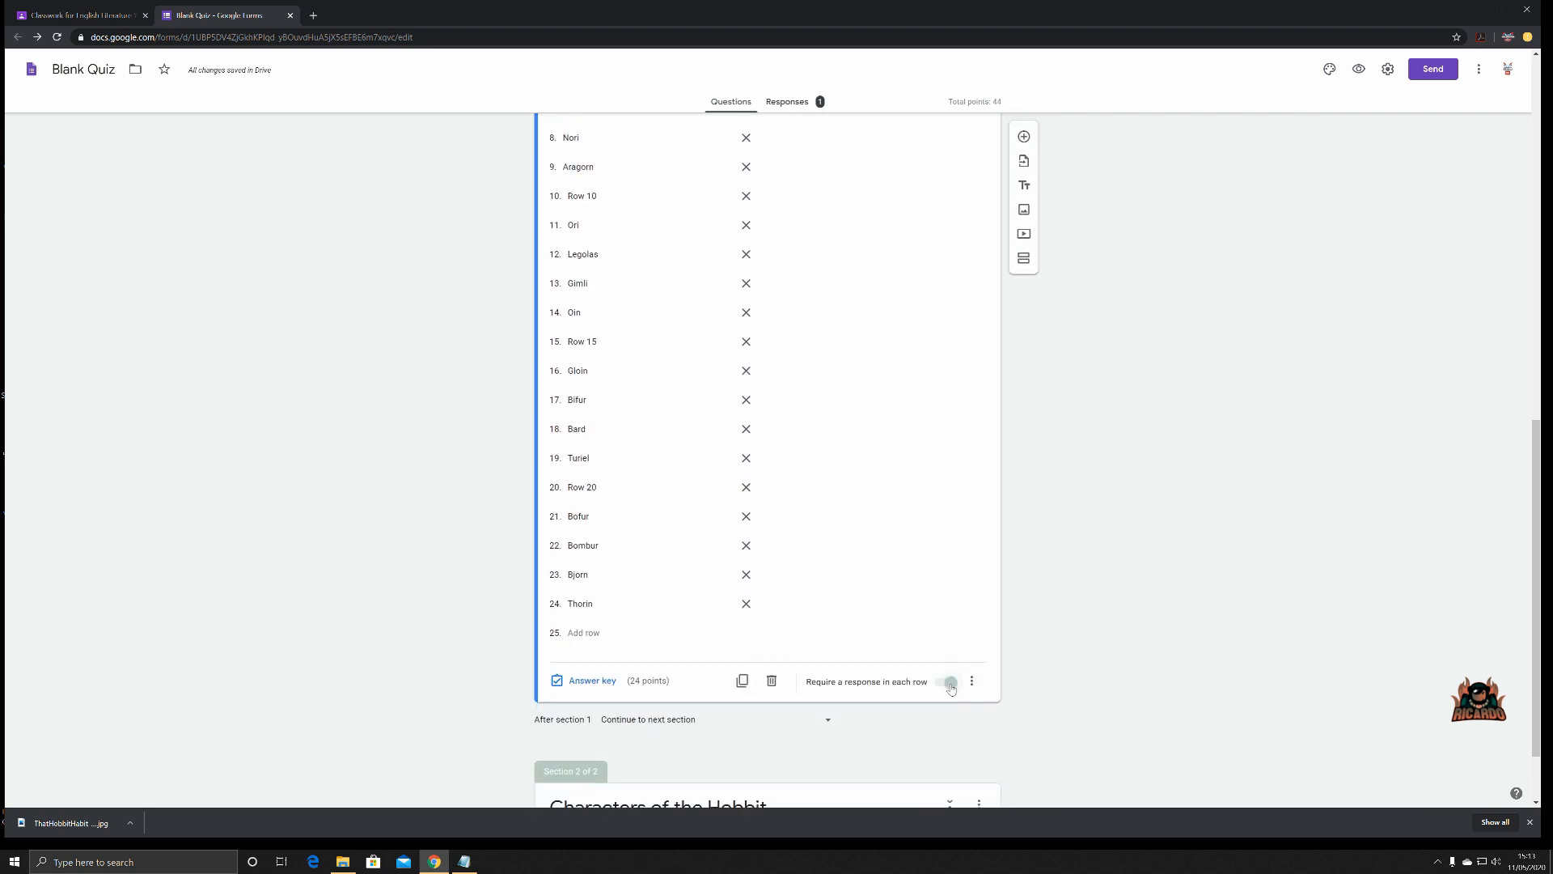
pyautogui.scroll(5, 1024, 639)
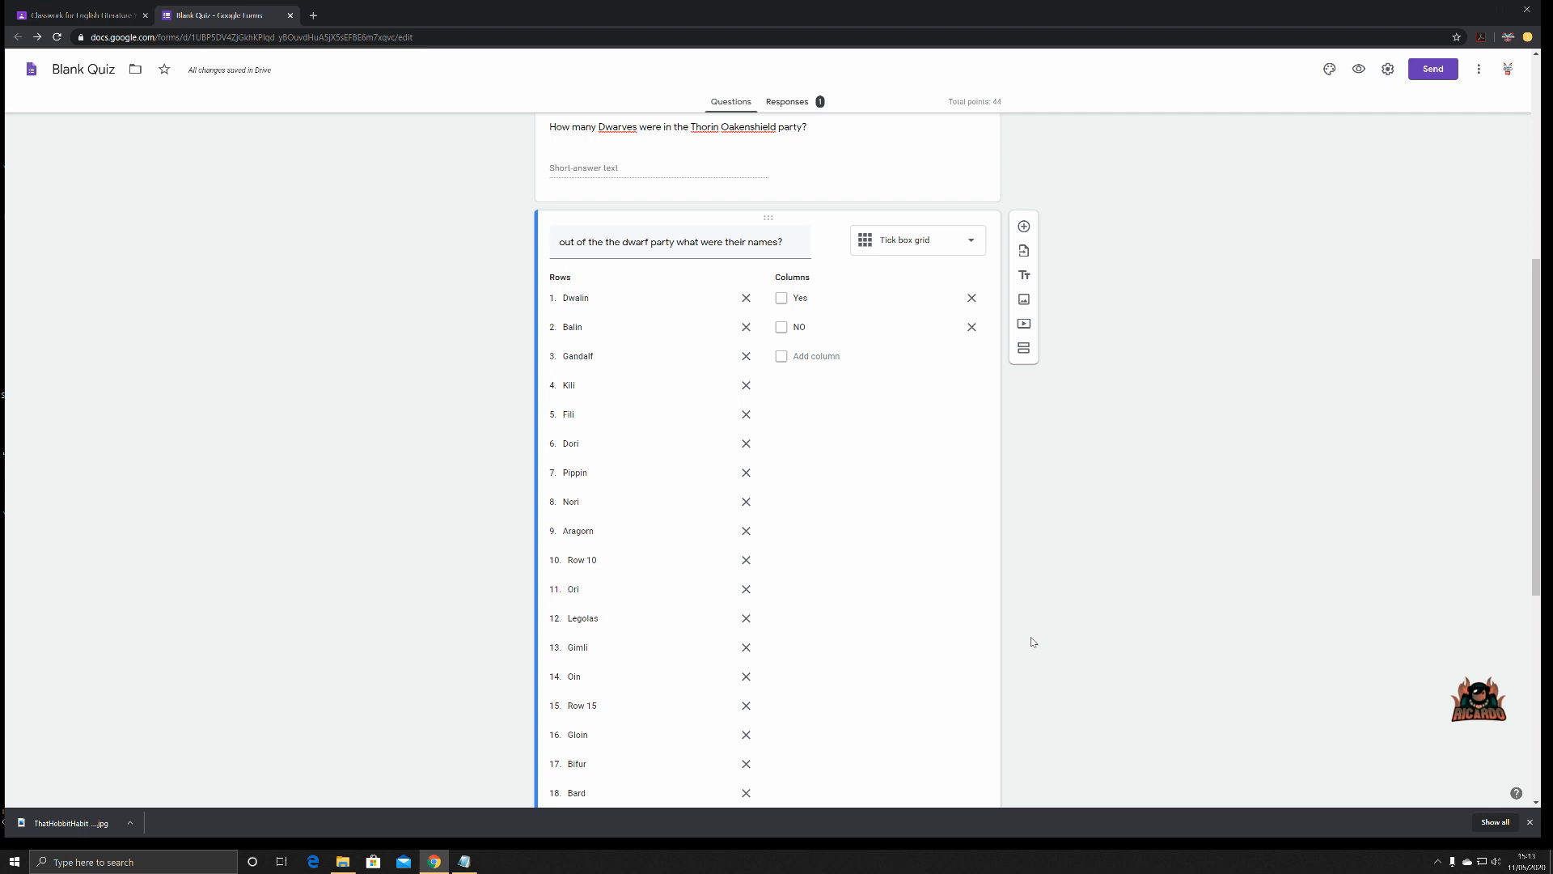
pyautogui.click(1362, 81)
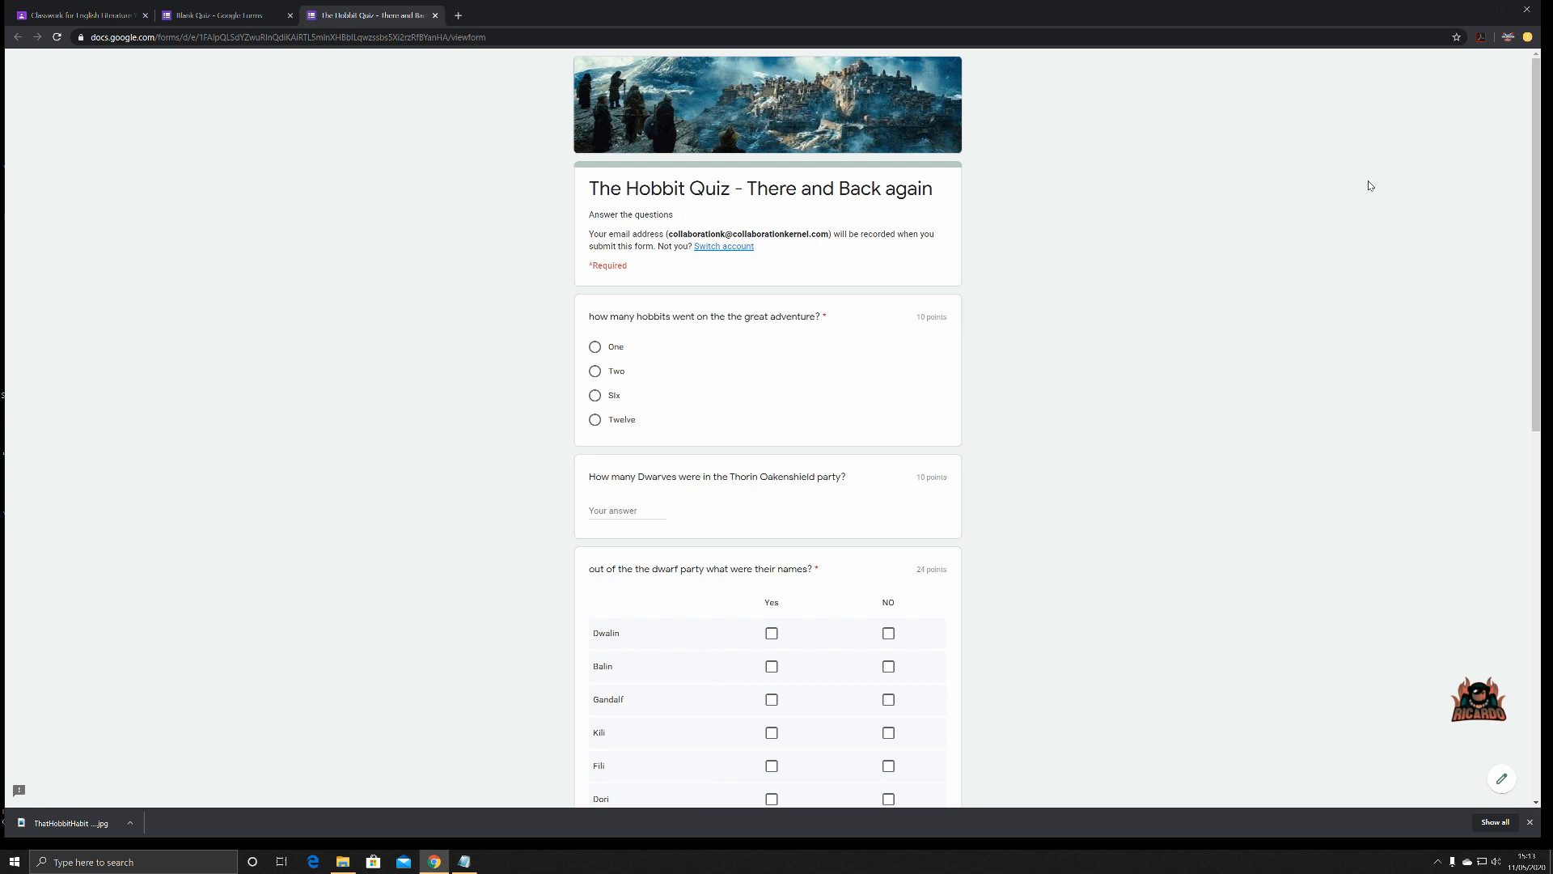
pyautogui.scroll(-3, 1017, 229)
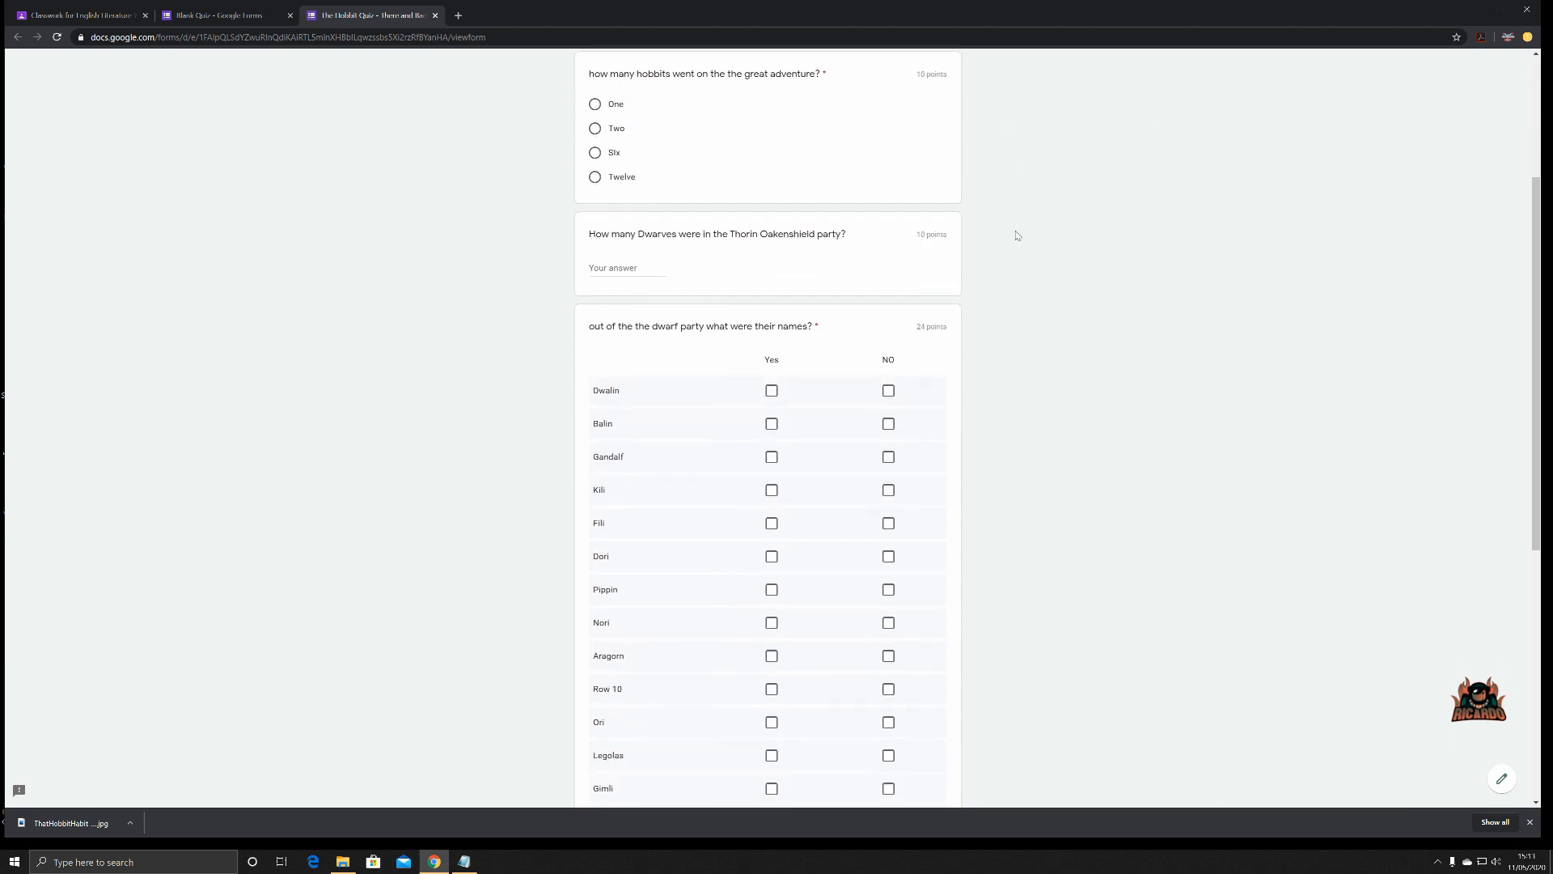
pyautogui.scroll(-1, 1055, 236)
pyautogui.scroll(-3, 1067, 234)
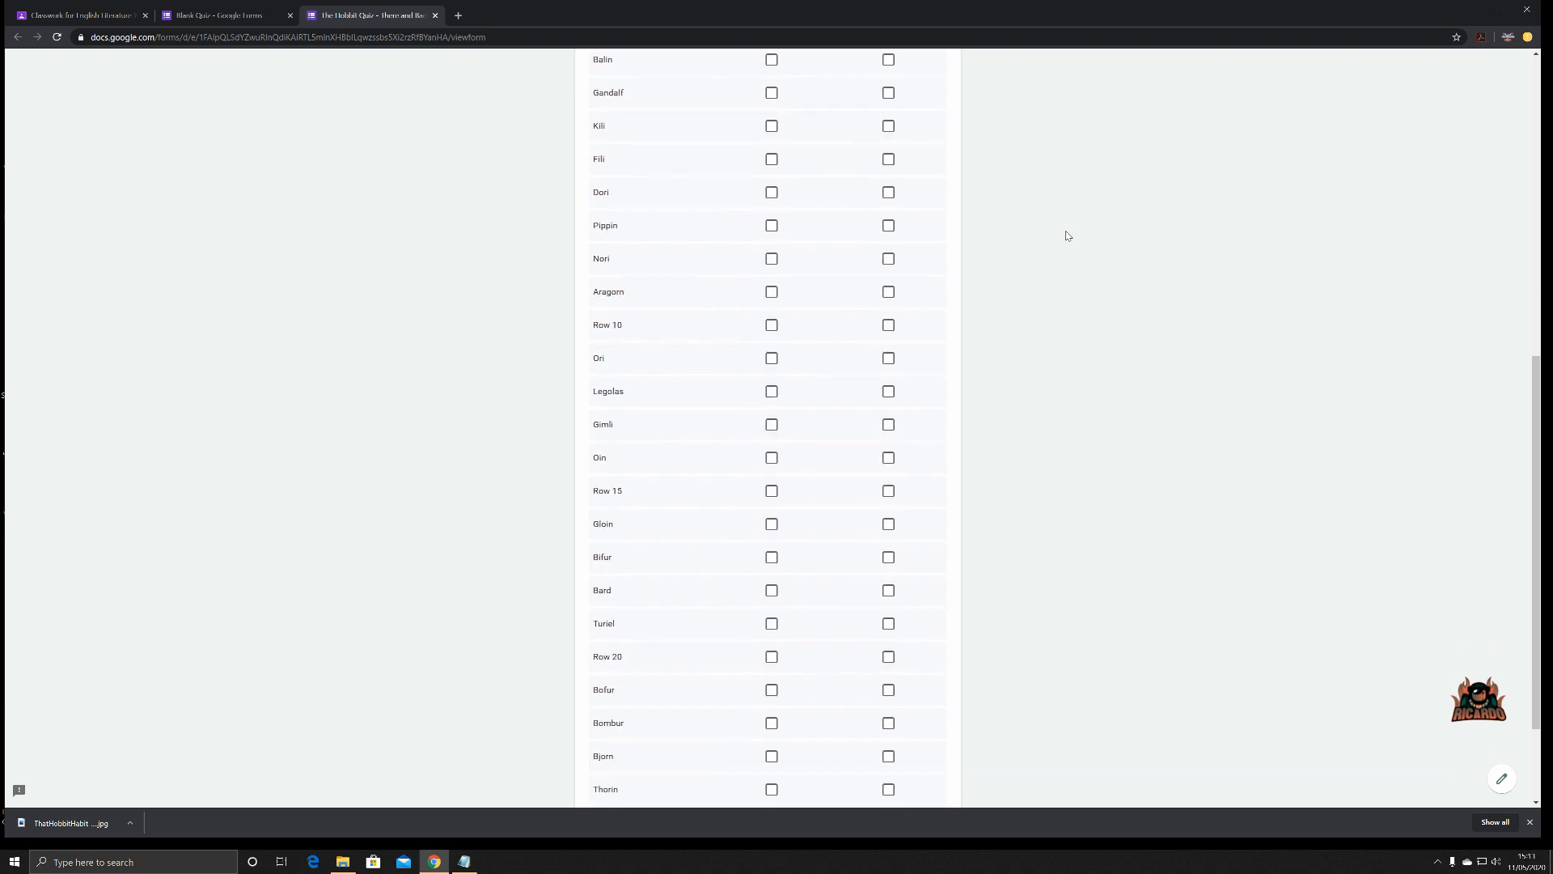
pyautogui.scroll(3, 1065, 235)
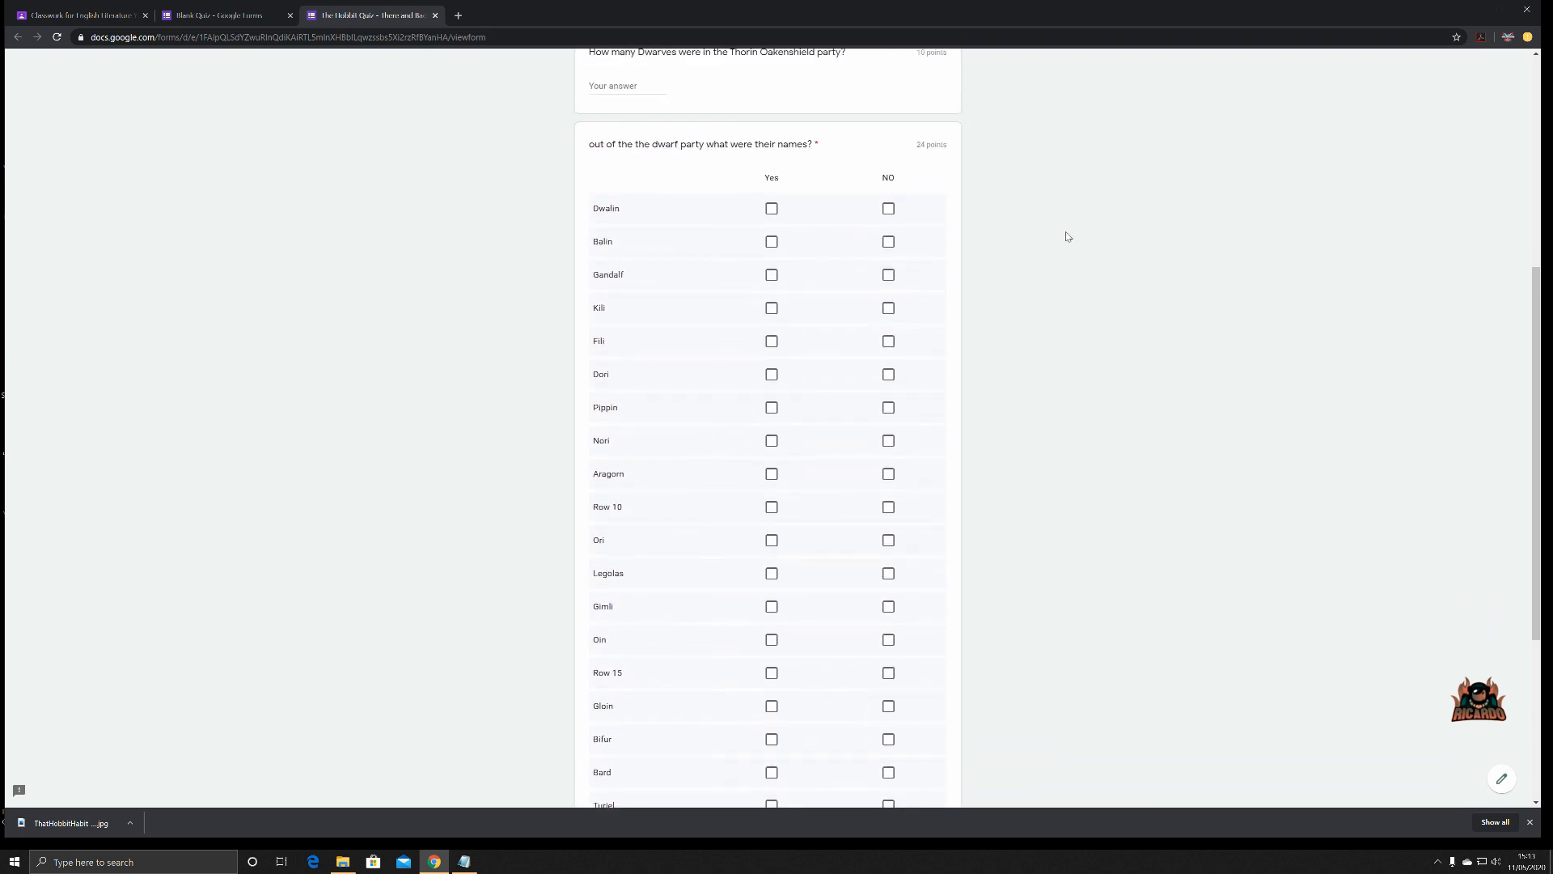
pyautogui.scroll(-1, 1066, 236)
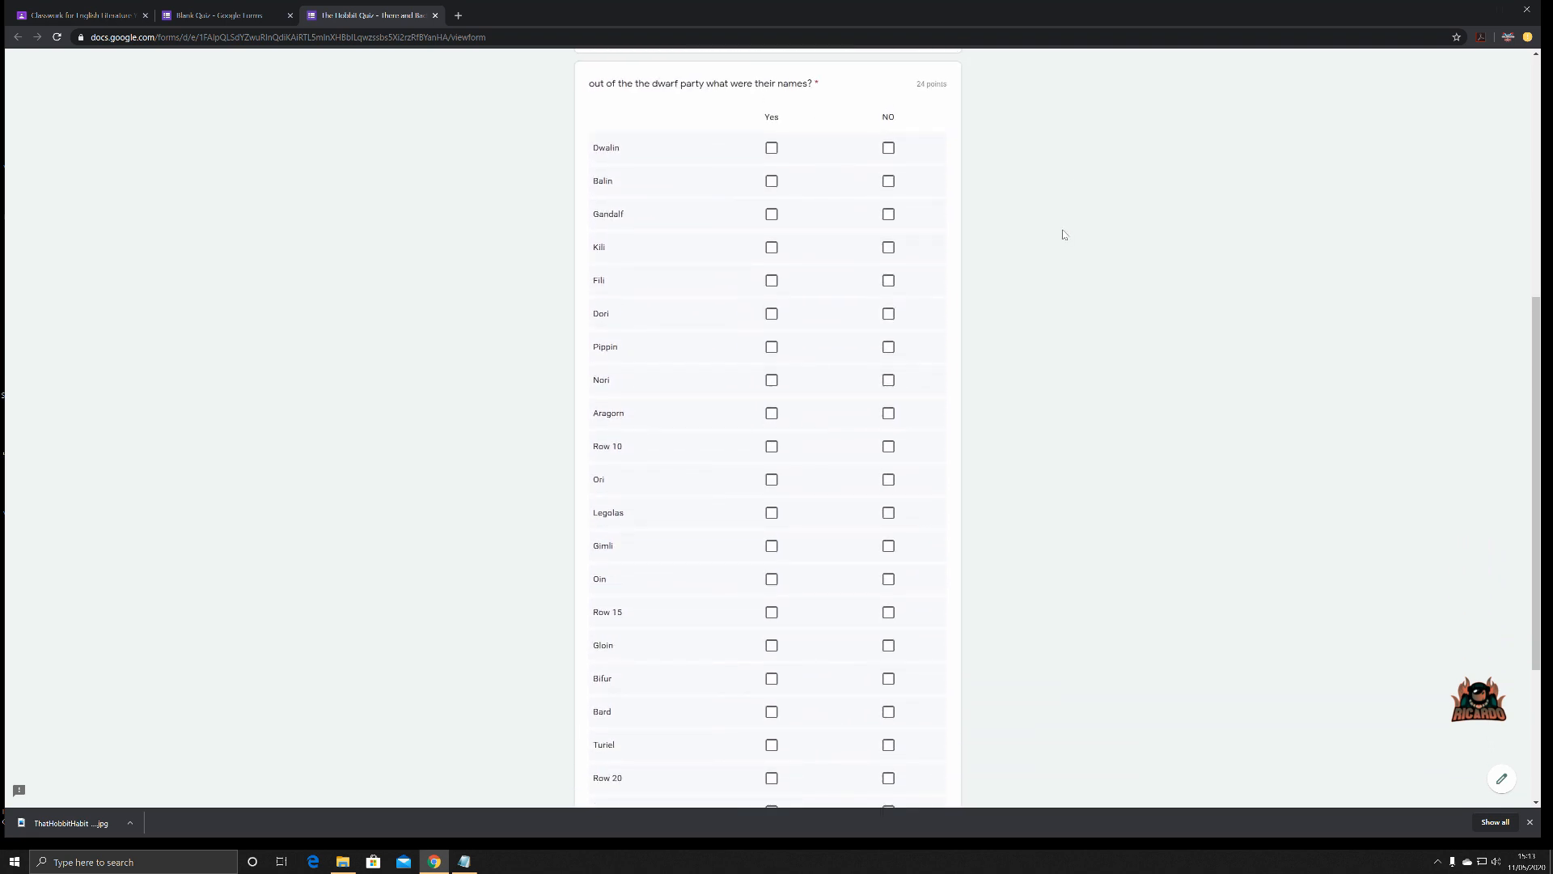
# Try the previewed grid with Yes for Dwalin, Balin, Kili, Fili, Dori and Nori and NO for Gandalf, Pippin and Aragorn, and leave without submitting
pyautogui.click(771, 148)
pyautogui.click(771, 181)
pyautogui.click(888, 214)
pyautogui.click(771, 248)
pyautogui.click(773, 280)
pyautogui.click(774, 313)
pyautogui.click(889, 347)
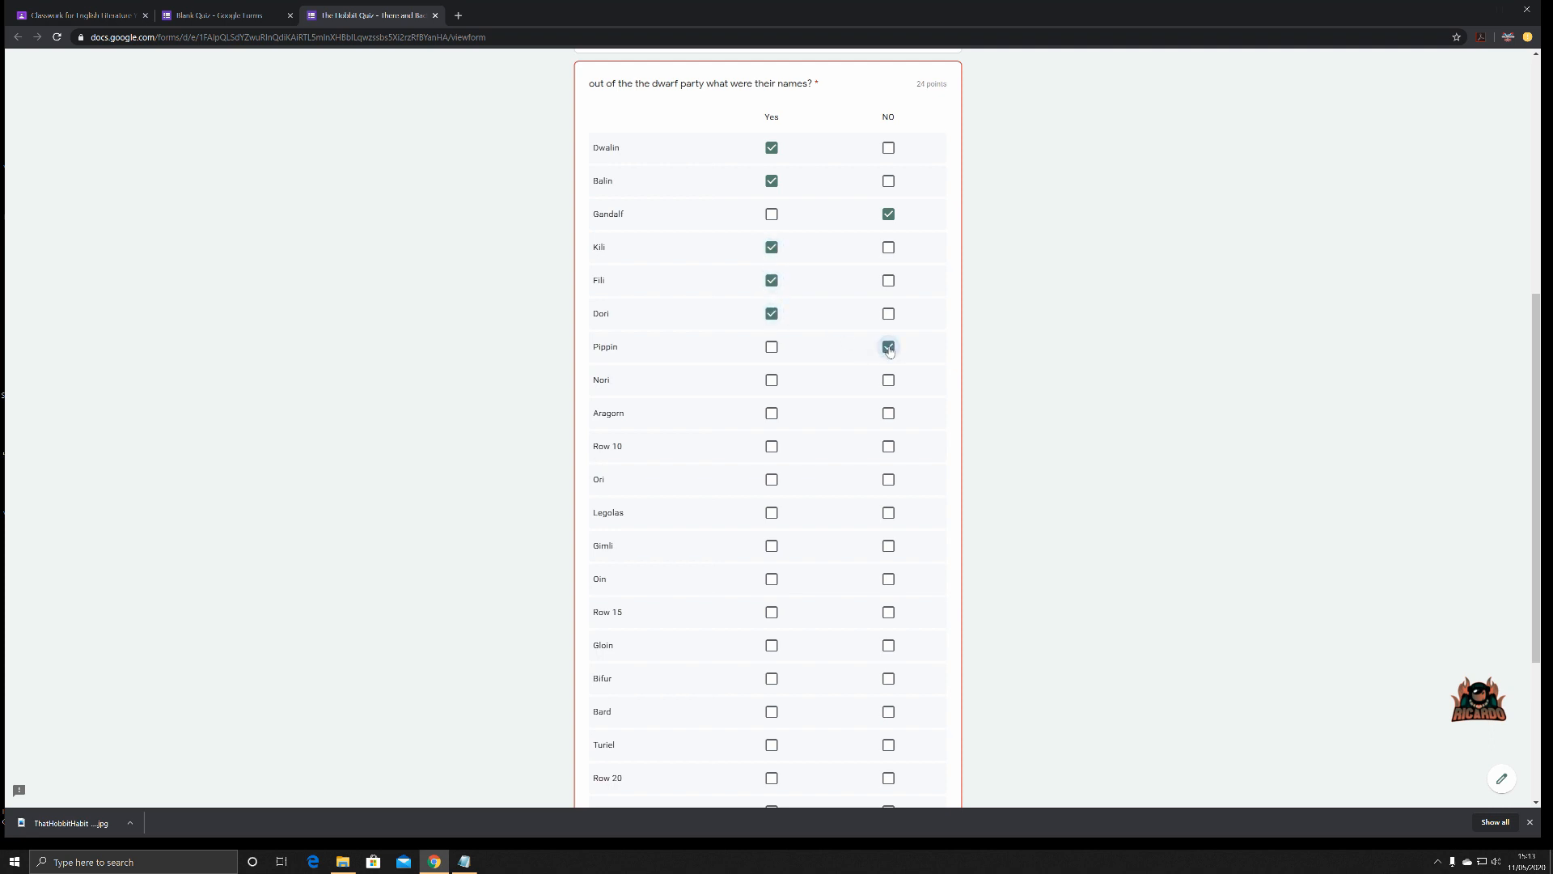
pyautogui.click(772, 380)
pyautogui.click(886, 415)
pyautogui.scroll(-3, 771, 483)
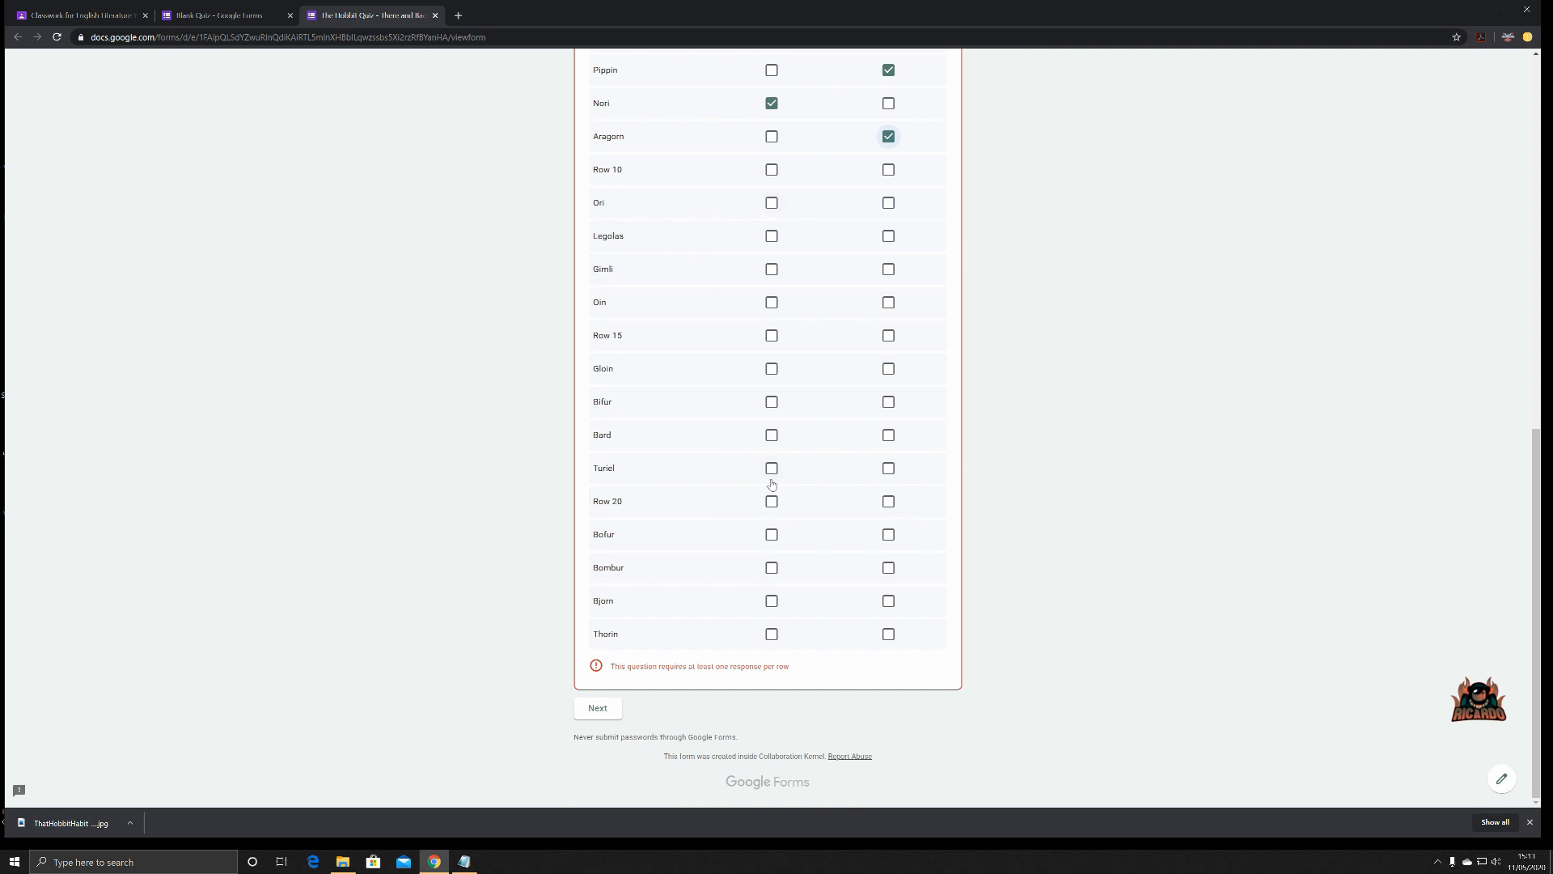
pyautogui.scroll(10, 772, 483)
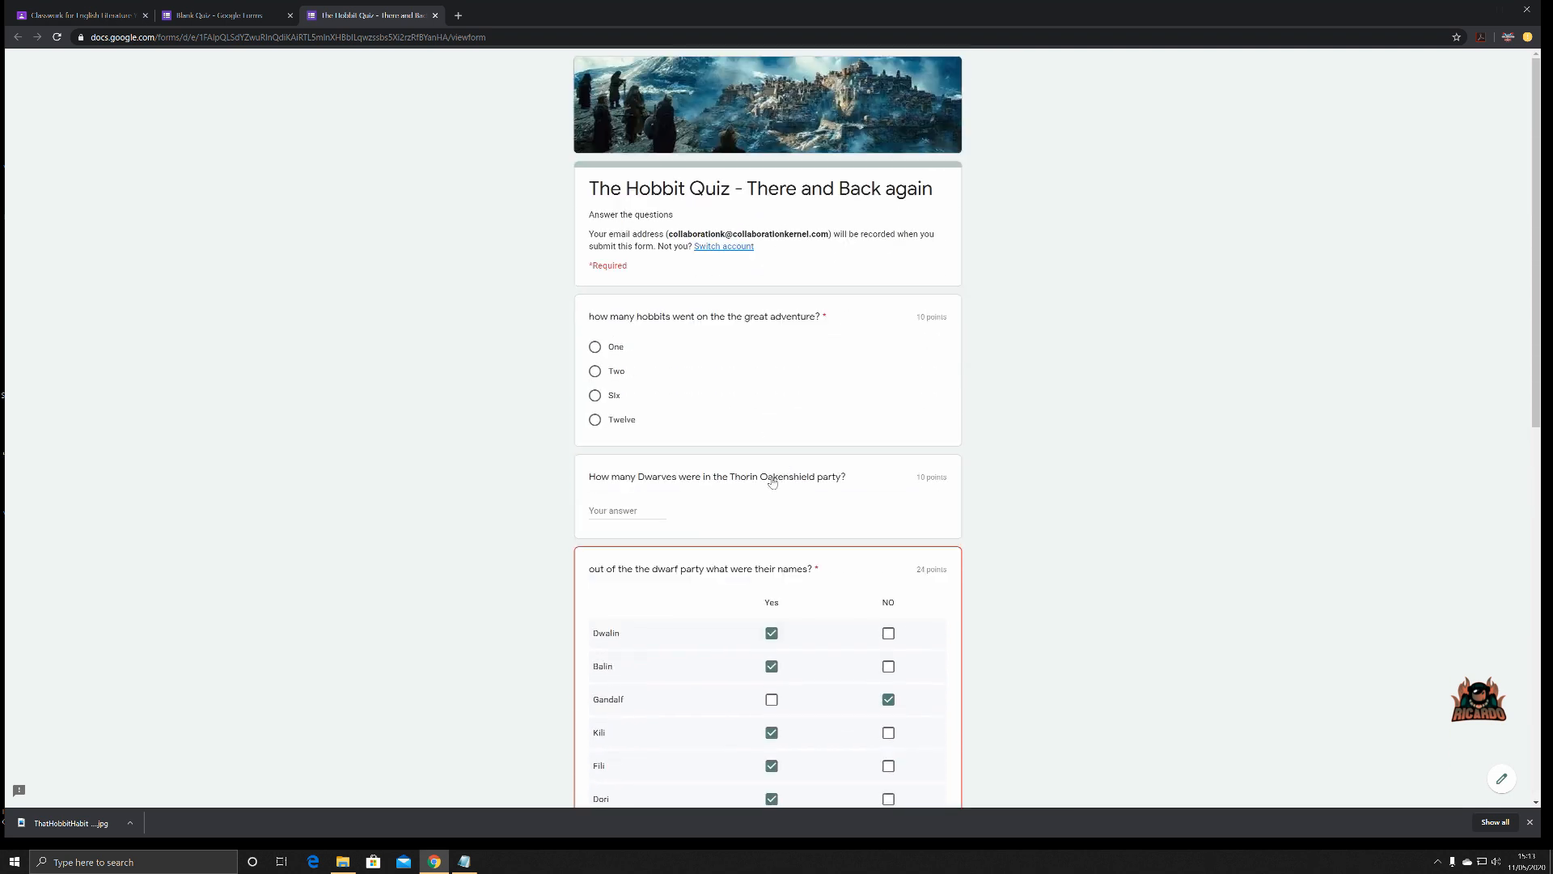
pyautogui.click(436, 18)
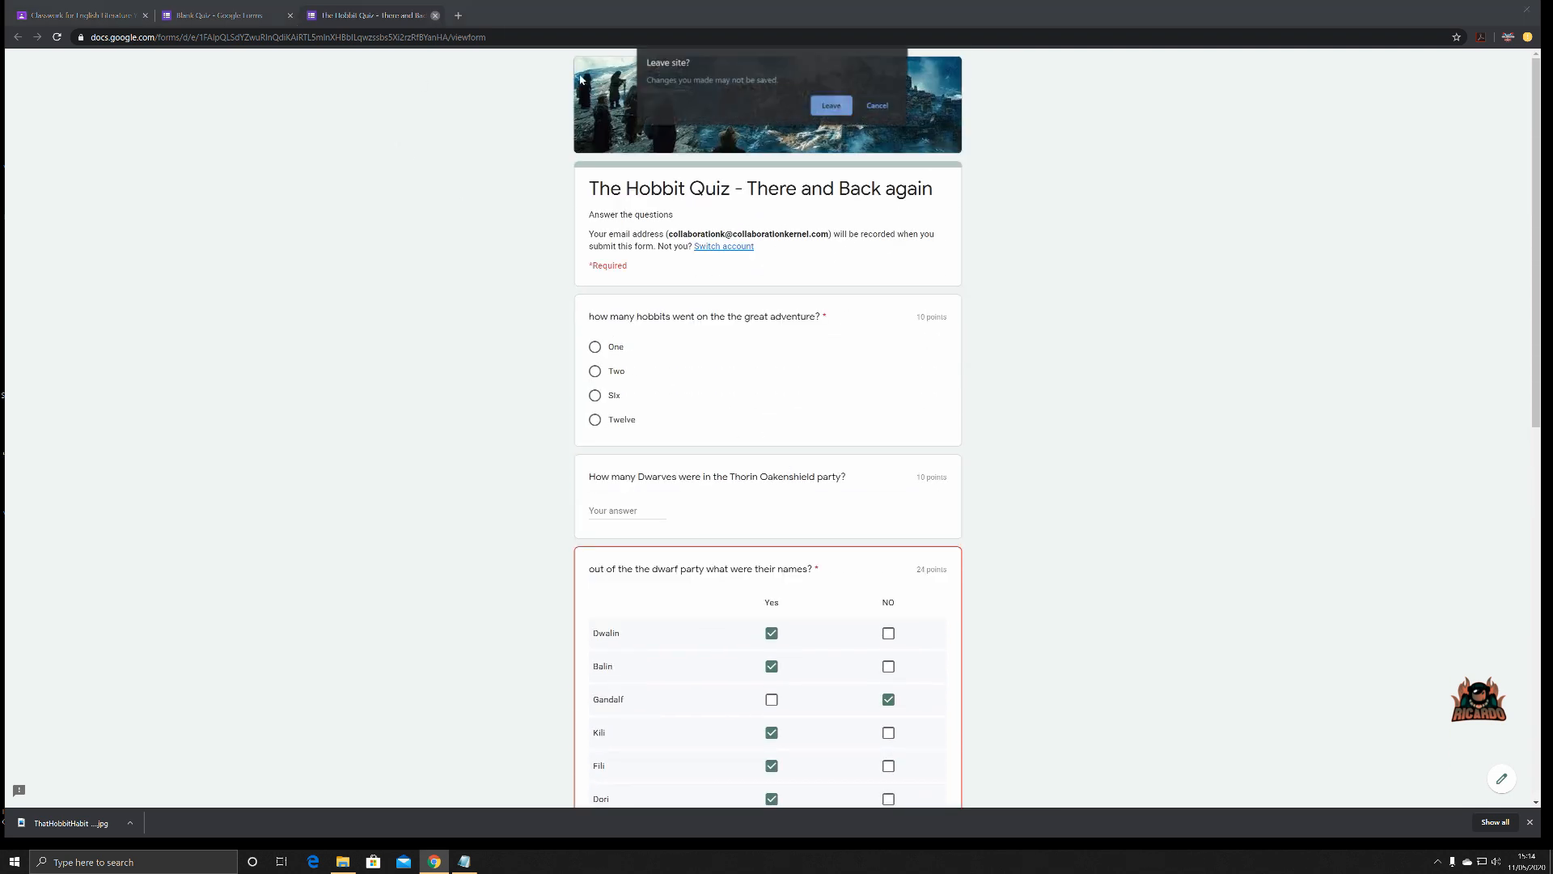
pyautogui.click(833, 117)
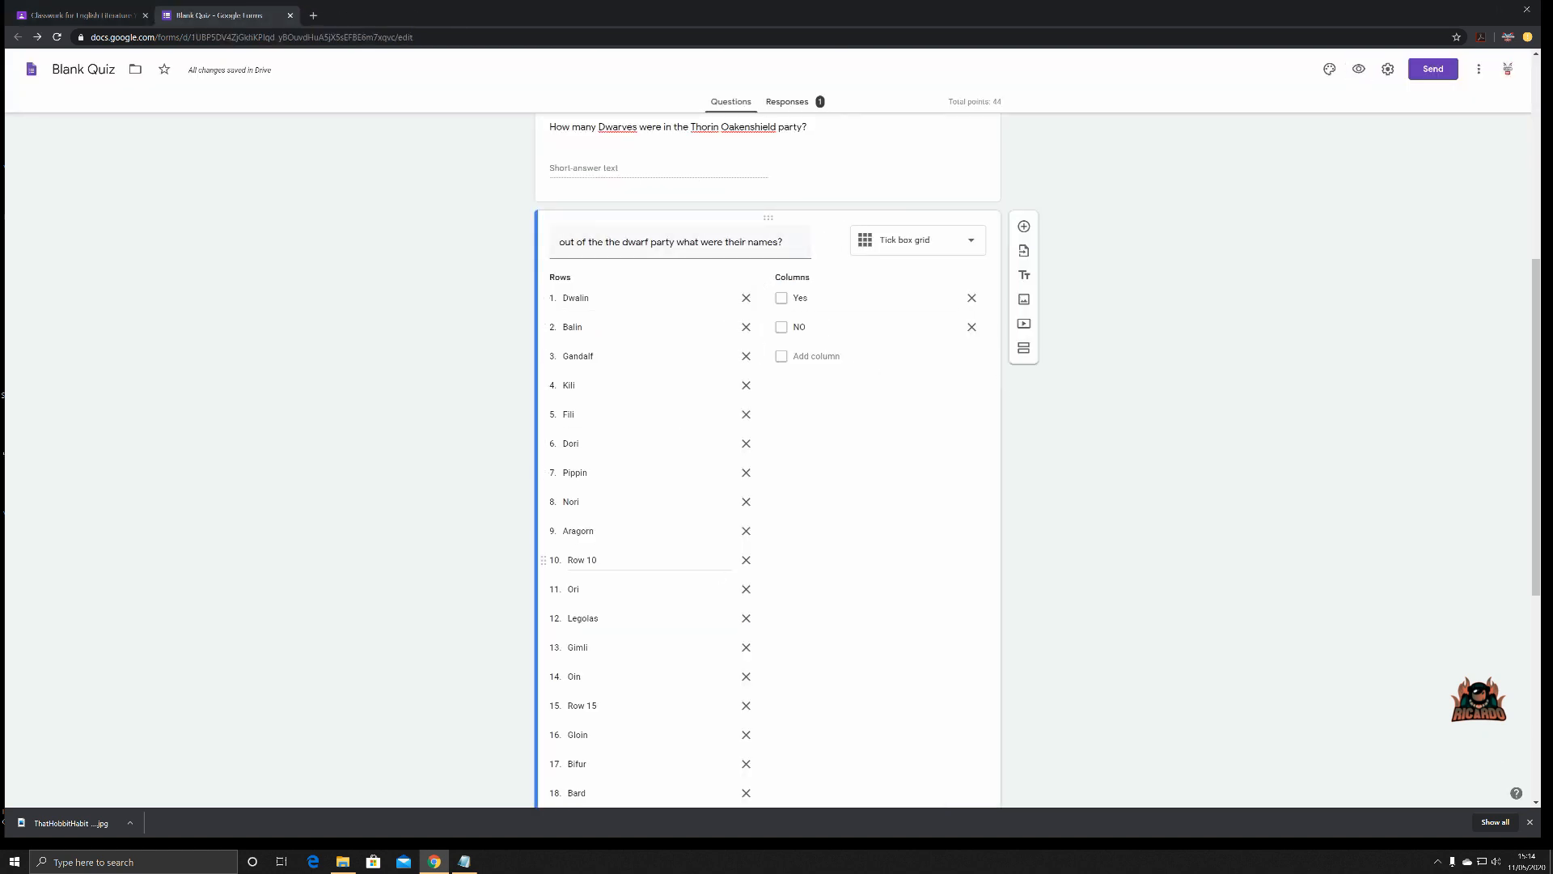
# Delete the unnamed placeholder rows Row 10 and Row 15 from the dwarf names grid
pyautogui.click(746, 560)
pyautogui.scroll(-2, 857, 565)
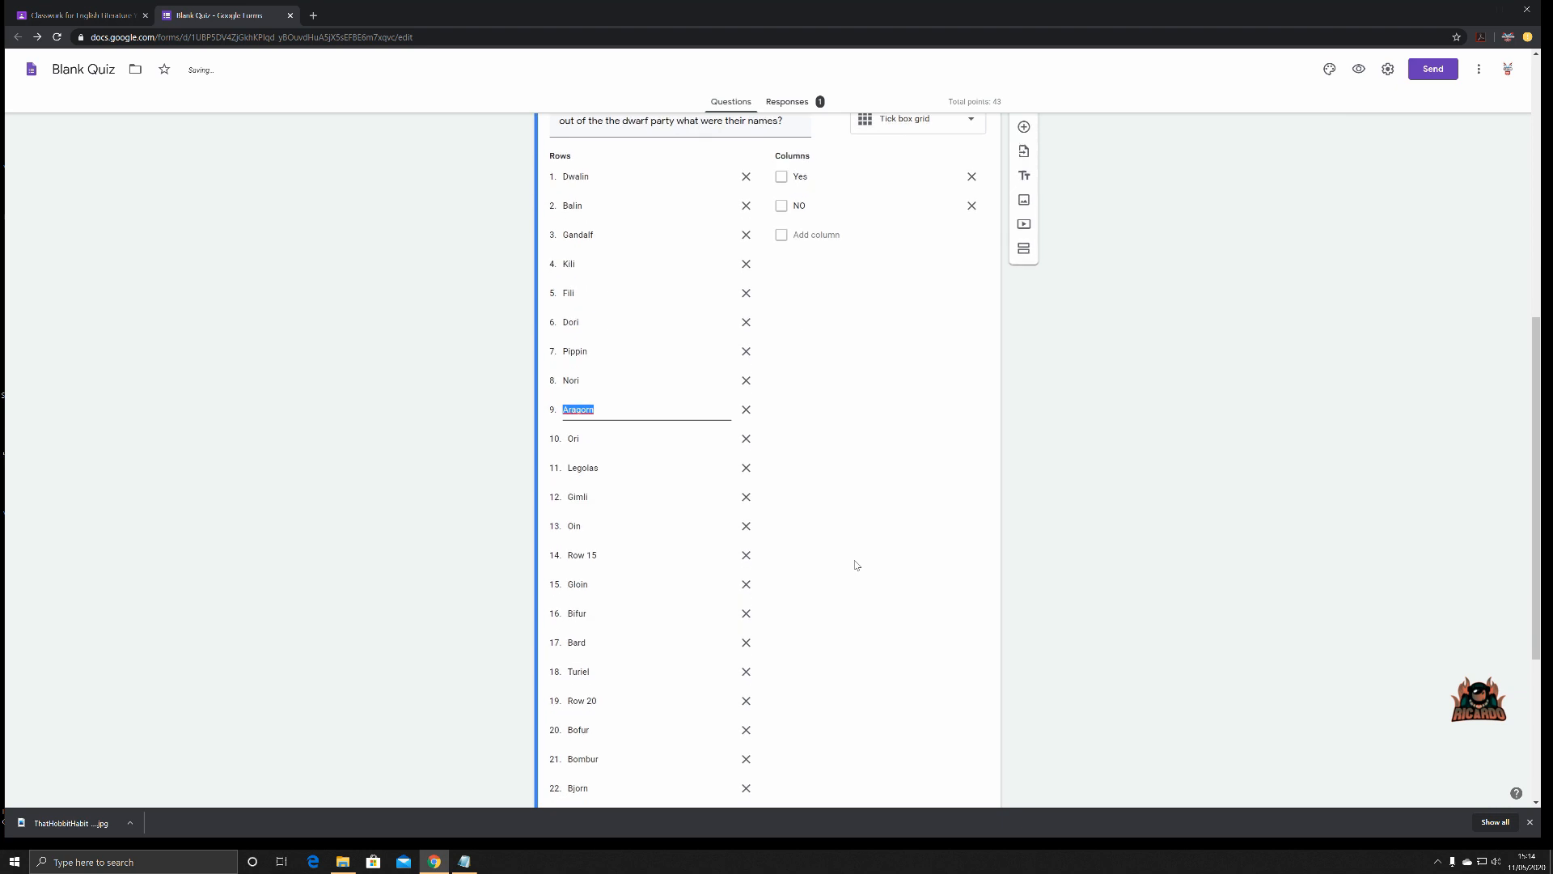
pyautogui.scroll(-3, 857, 565)
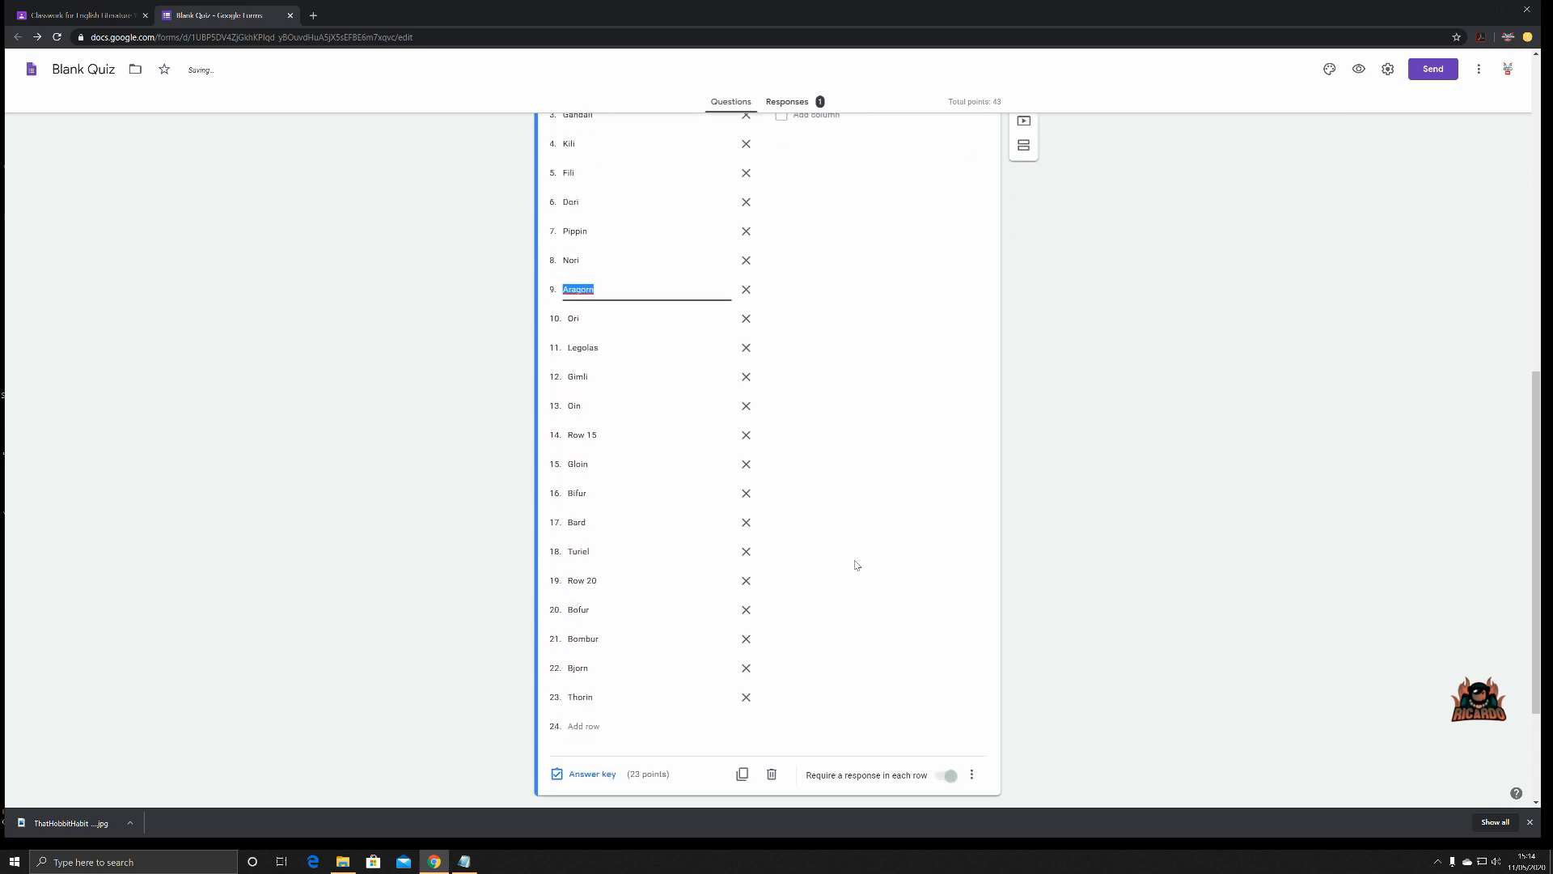
pyautogui.click(745, 373)
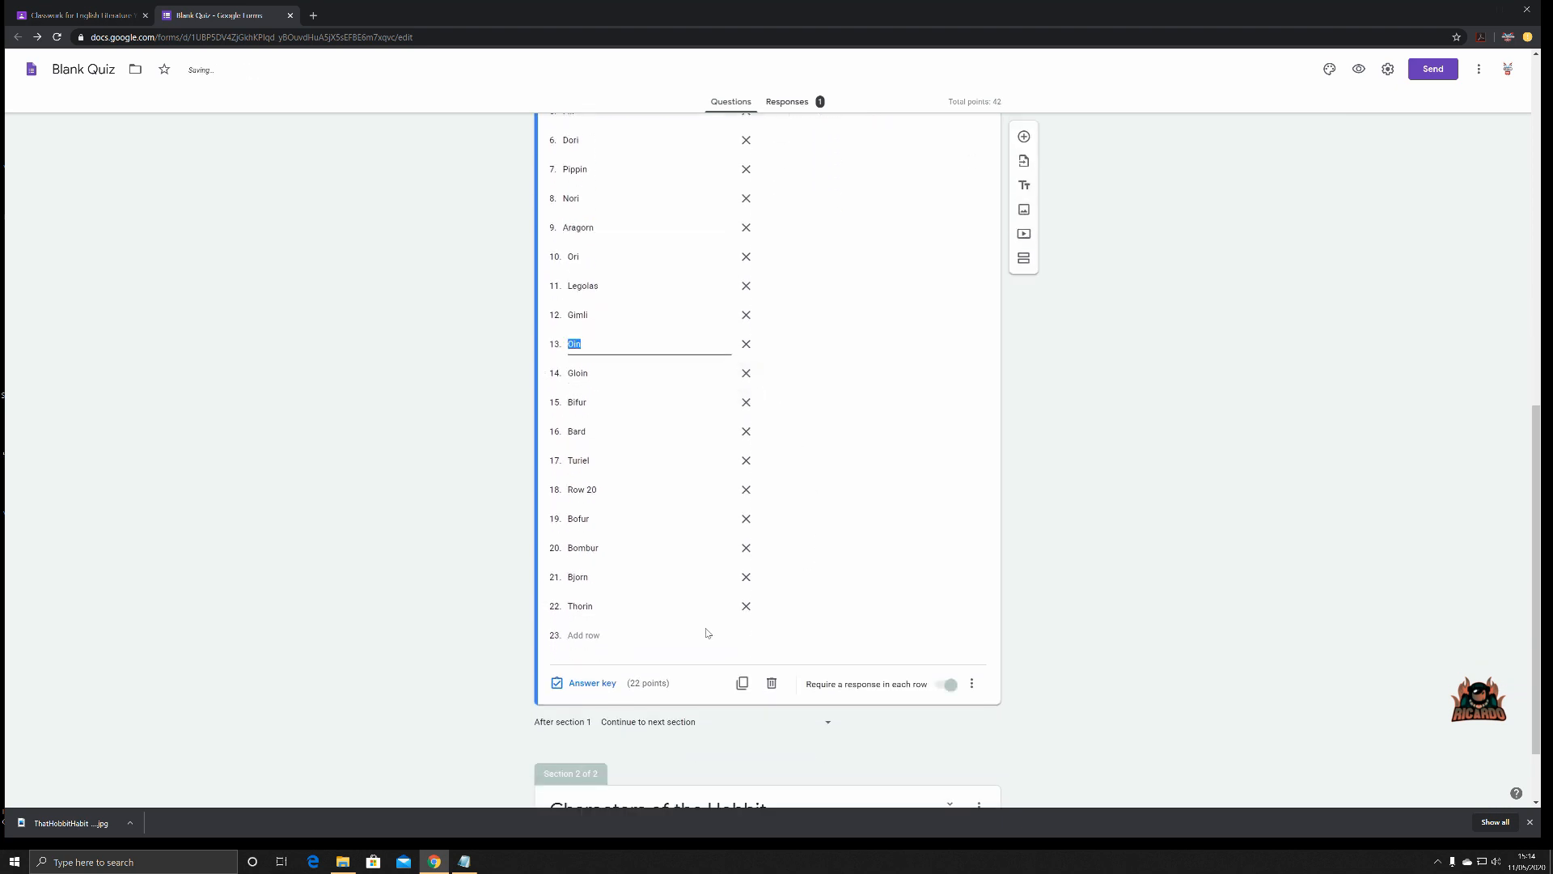
pyautogui.scroll(6, 826, 598)
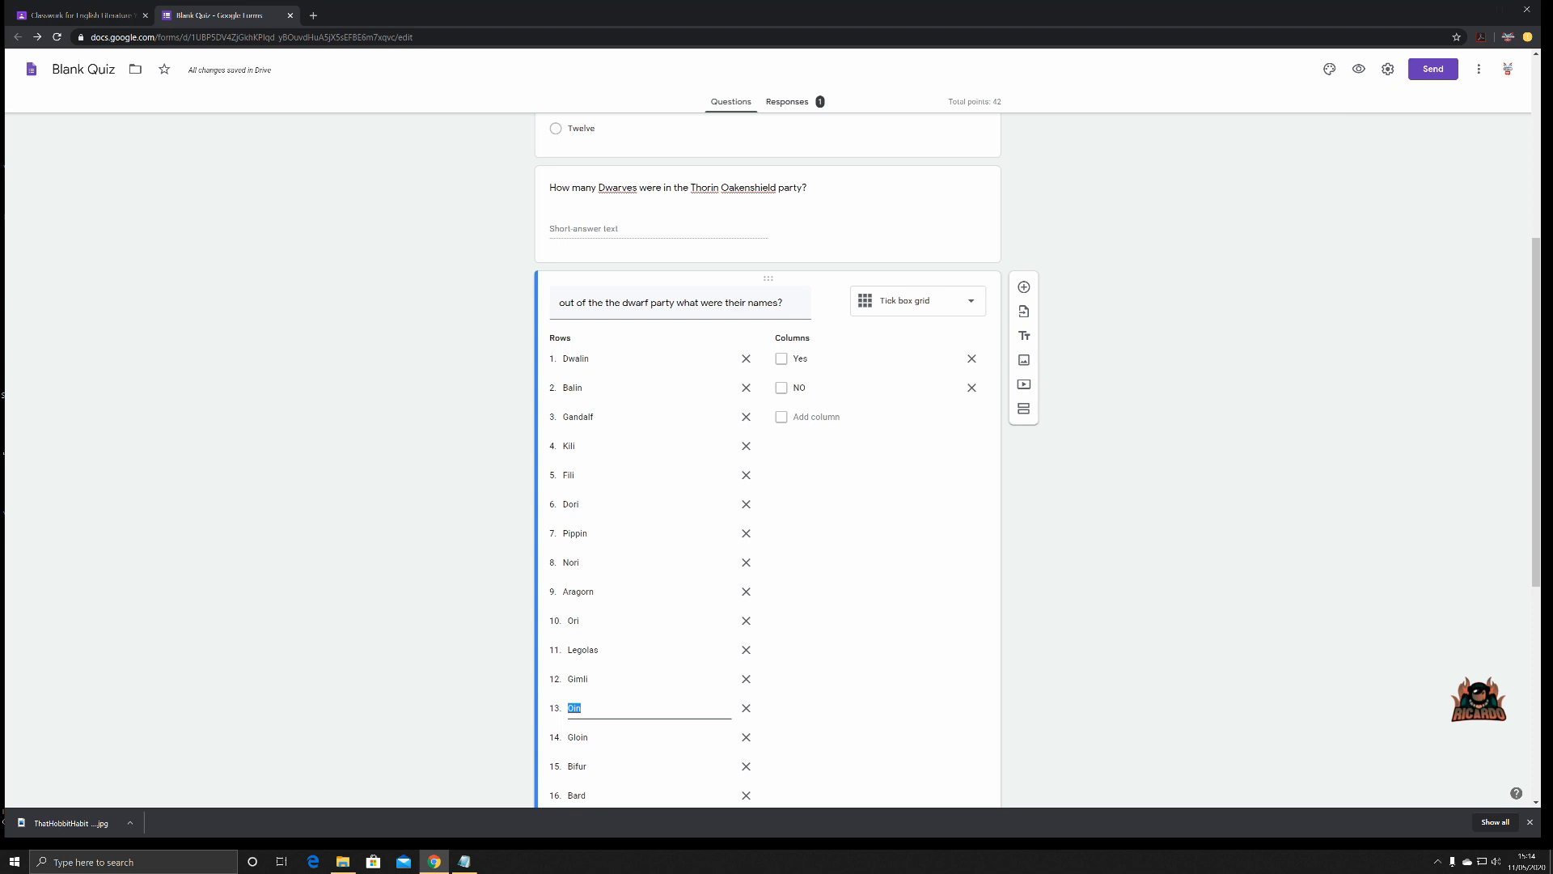
pyautogui.scroll(-6, 1113, 589)
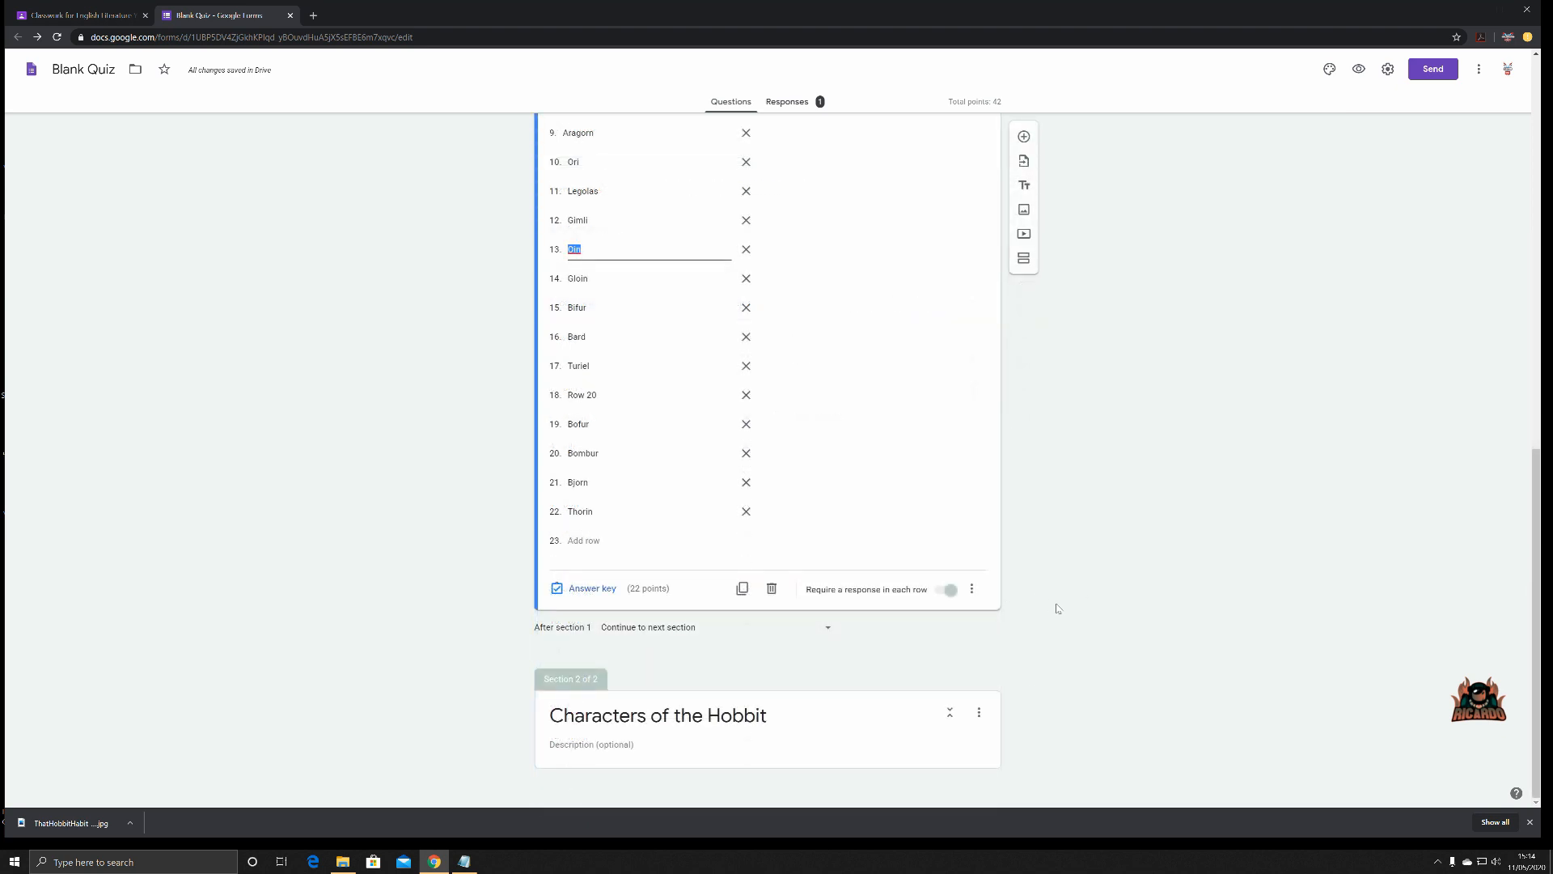
# Add a drop-down question reading "WHo was the arrow man of the Lake" to the Characters of the Hobbit section
pyautogui.click(979, 715)
pyautogui.click(1024, 669)
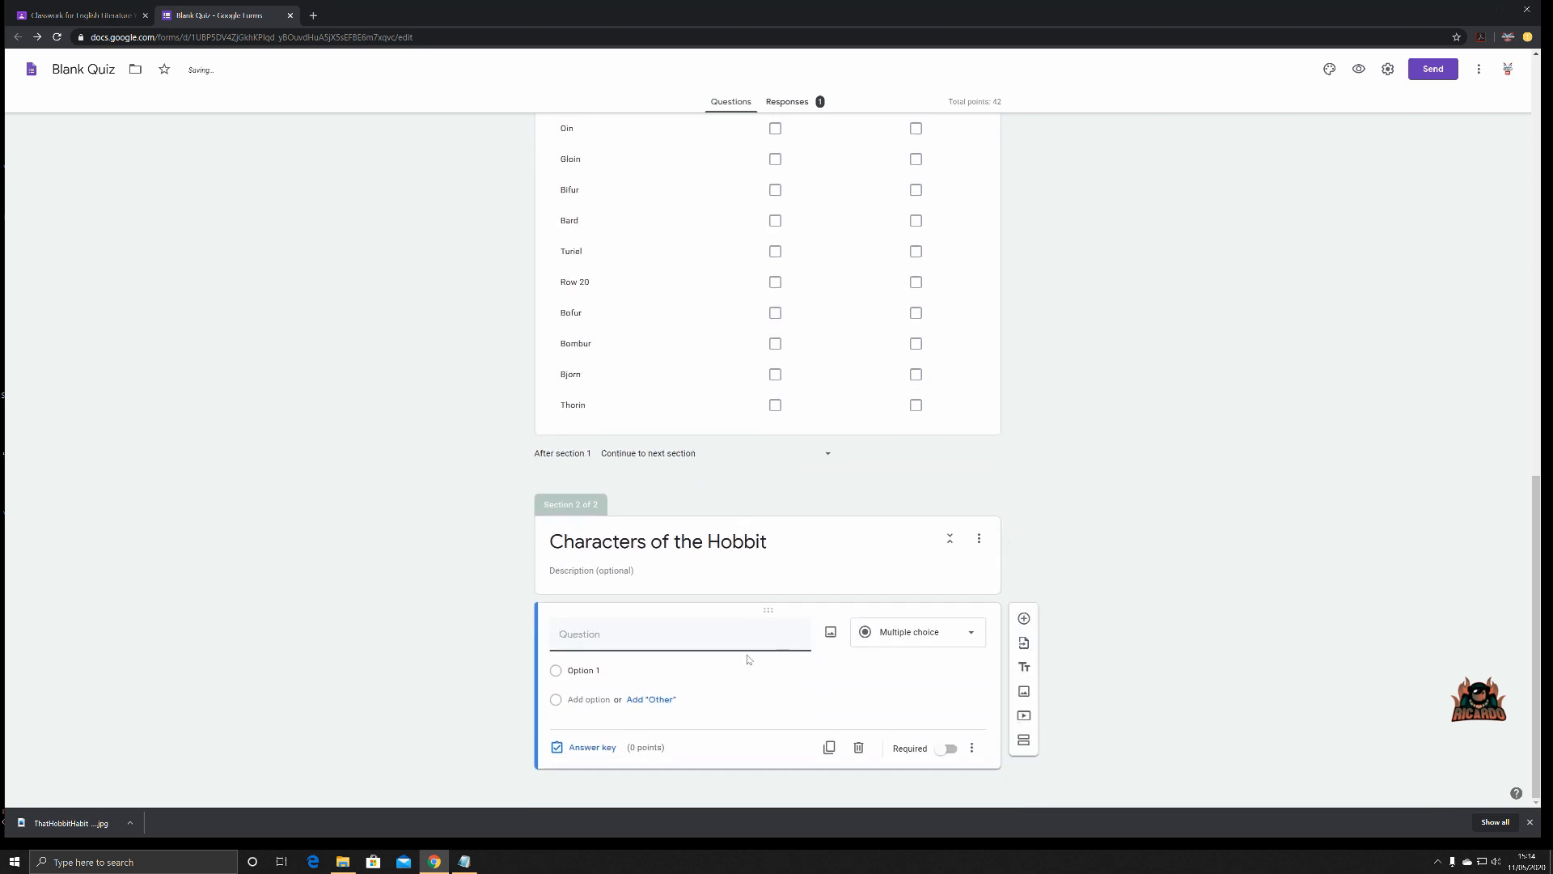
pyautogui.write('WHo was the arrow man o')
pyautogui.write('f Lak')
pyautogui.press('BackSpace')
pyautogui.press('BackSpace')
pyautogui.write('the laake')
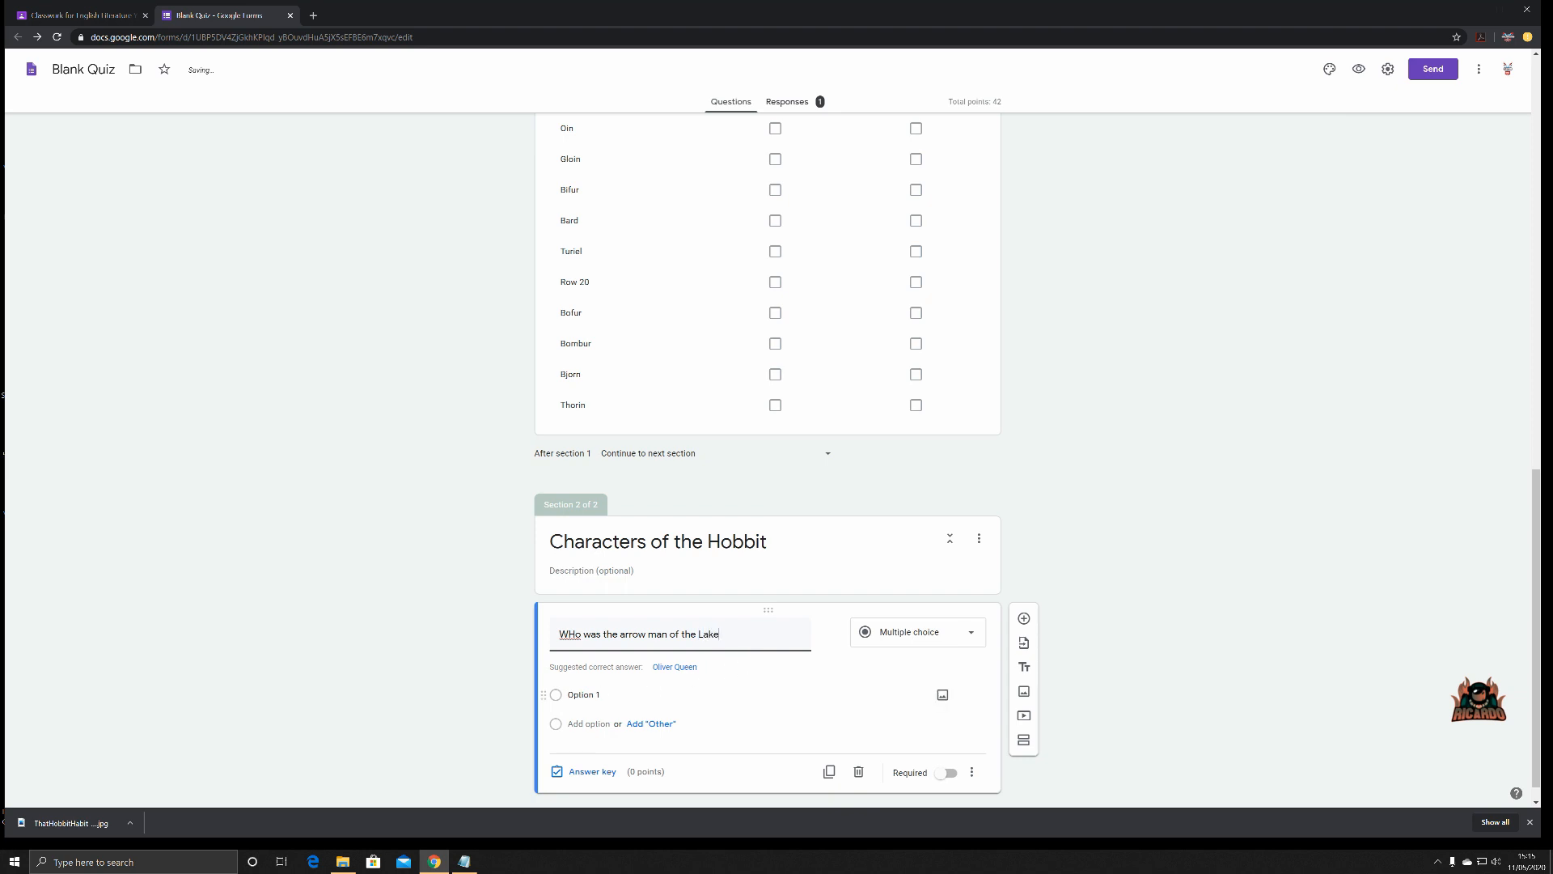
pyautogui.click(953, 645)
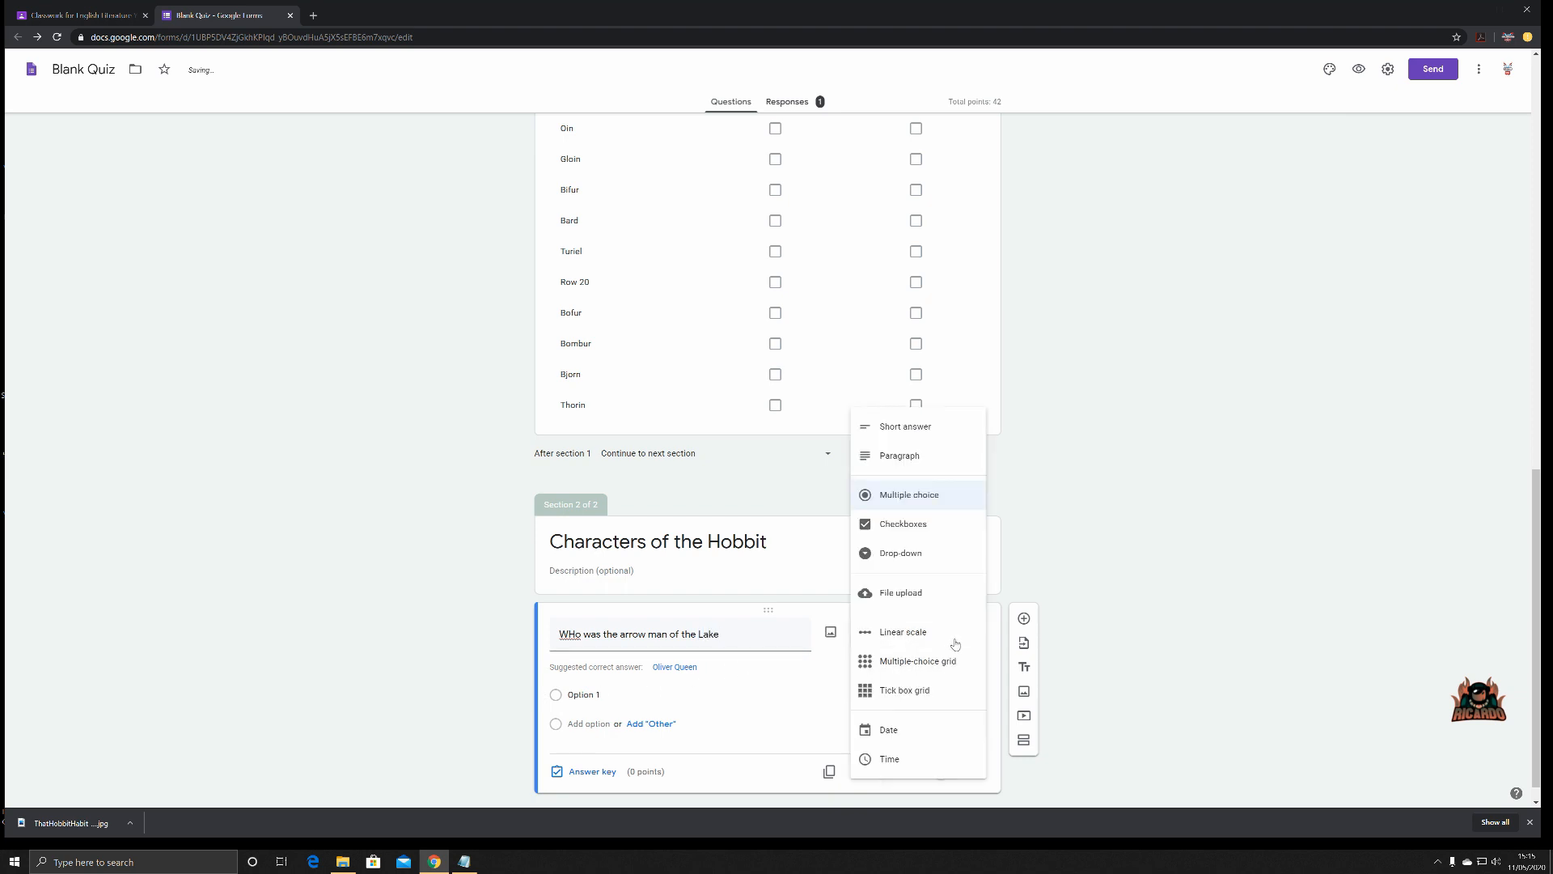
pyautogui.click(929, 561)
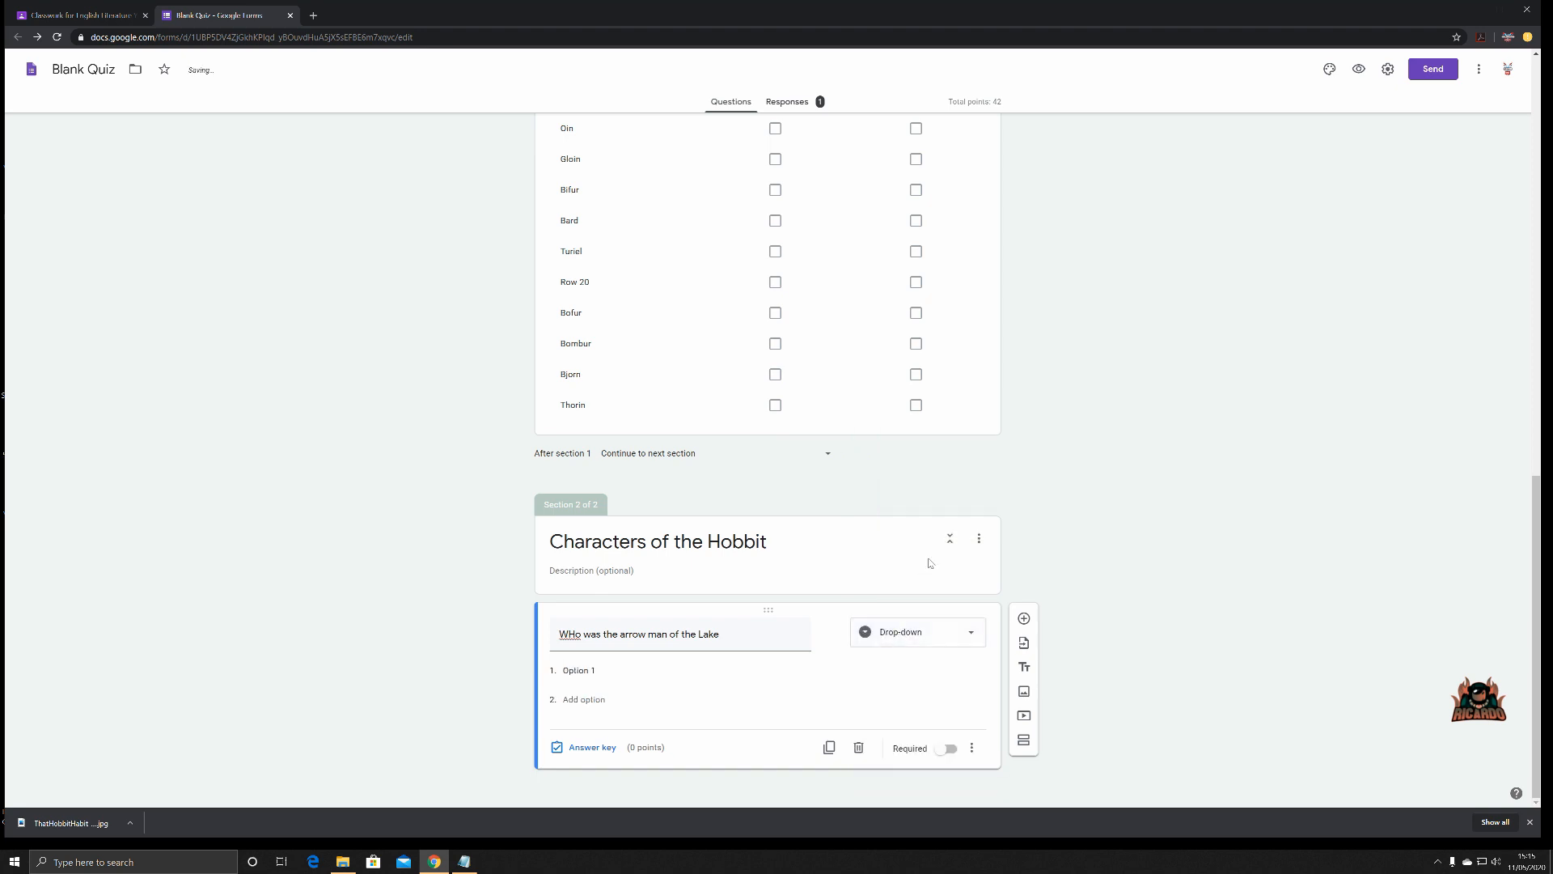
# Enter Bard, Legolas, Aragorn, Gimli and Bjorn as the drop-down options of the Lake question
pyautogui.click(656, 668)
pyautogui.write('Bard')
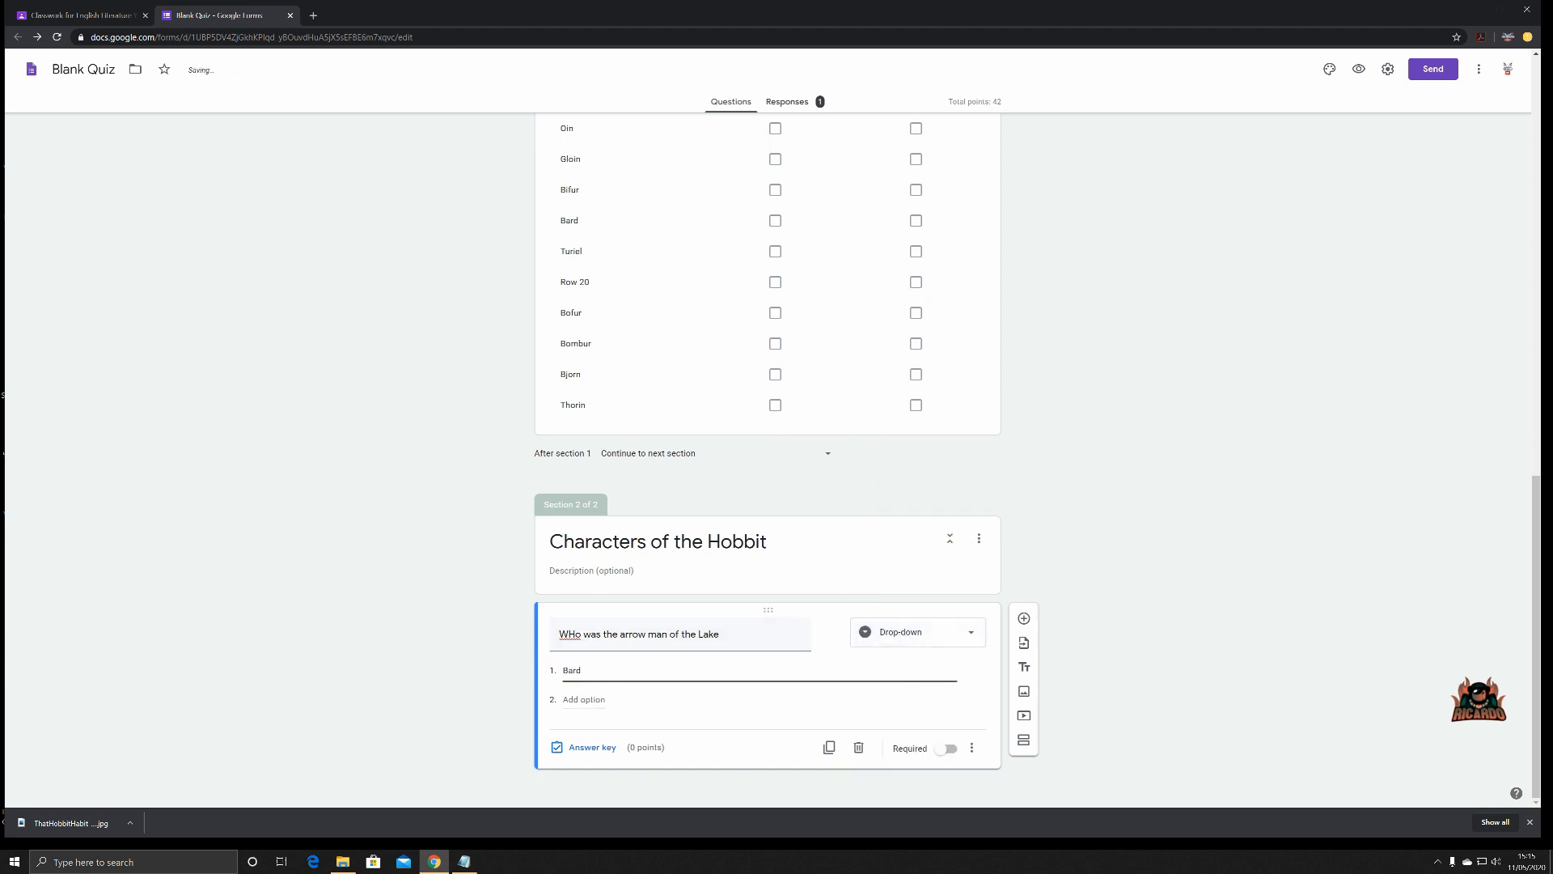
pyautogui.press('Return')
pyautogui.write('Legolas')
pyautogui.press('Return')
pyautogui.write('Aragorn')
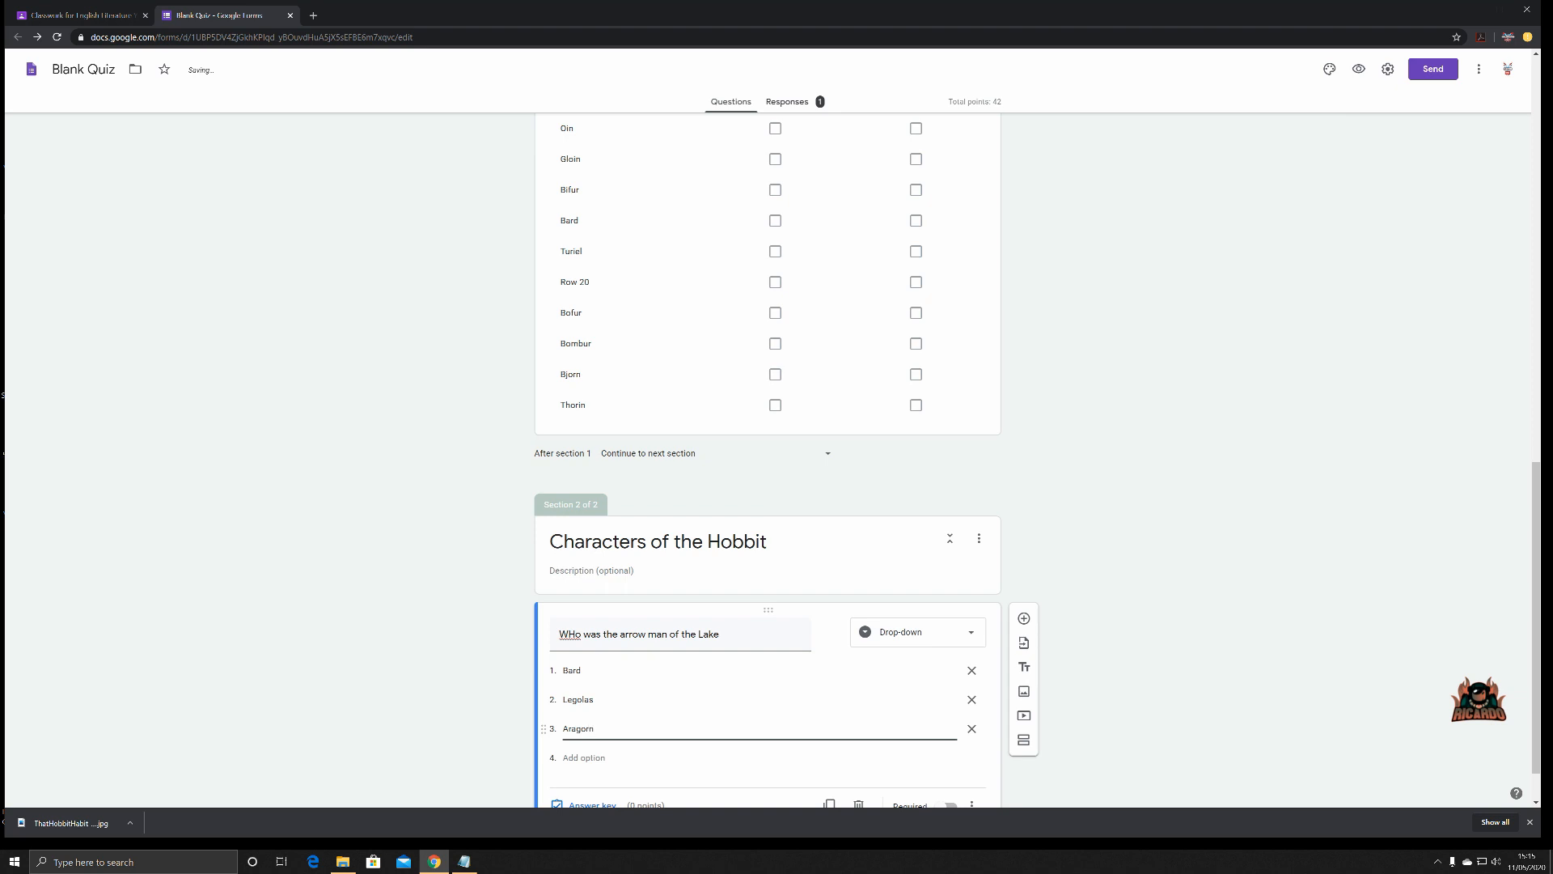
pyautogui.press('Return')
pyautogui.write('Gimli')
pyautogui.scroll(-1, 591, 779)
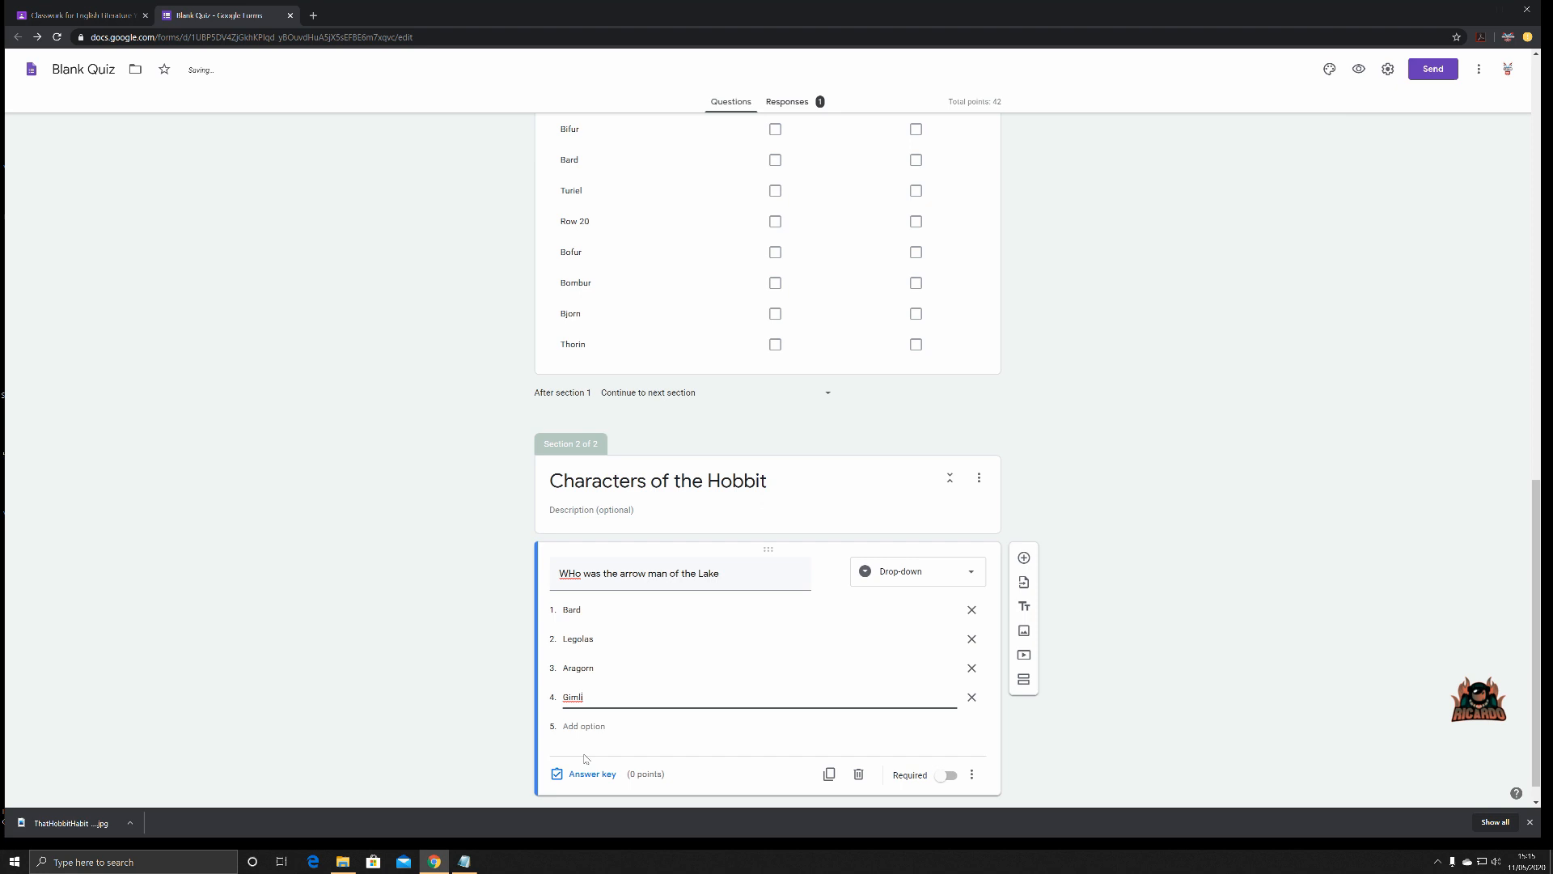
pyautogui.press('Return')
pyautogui.write('Bjorn')
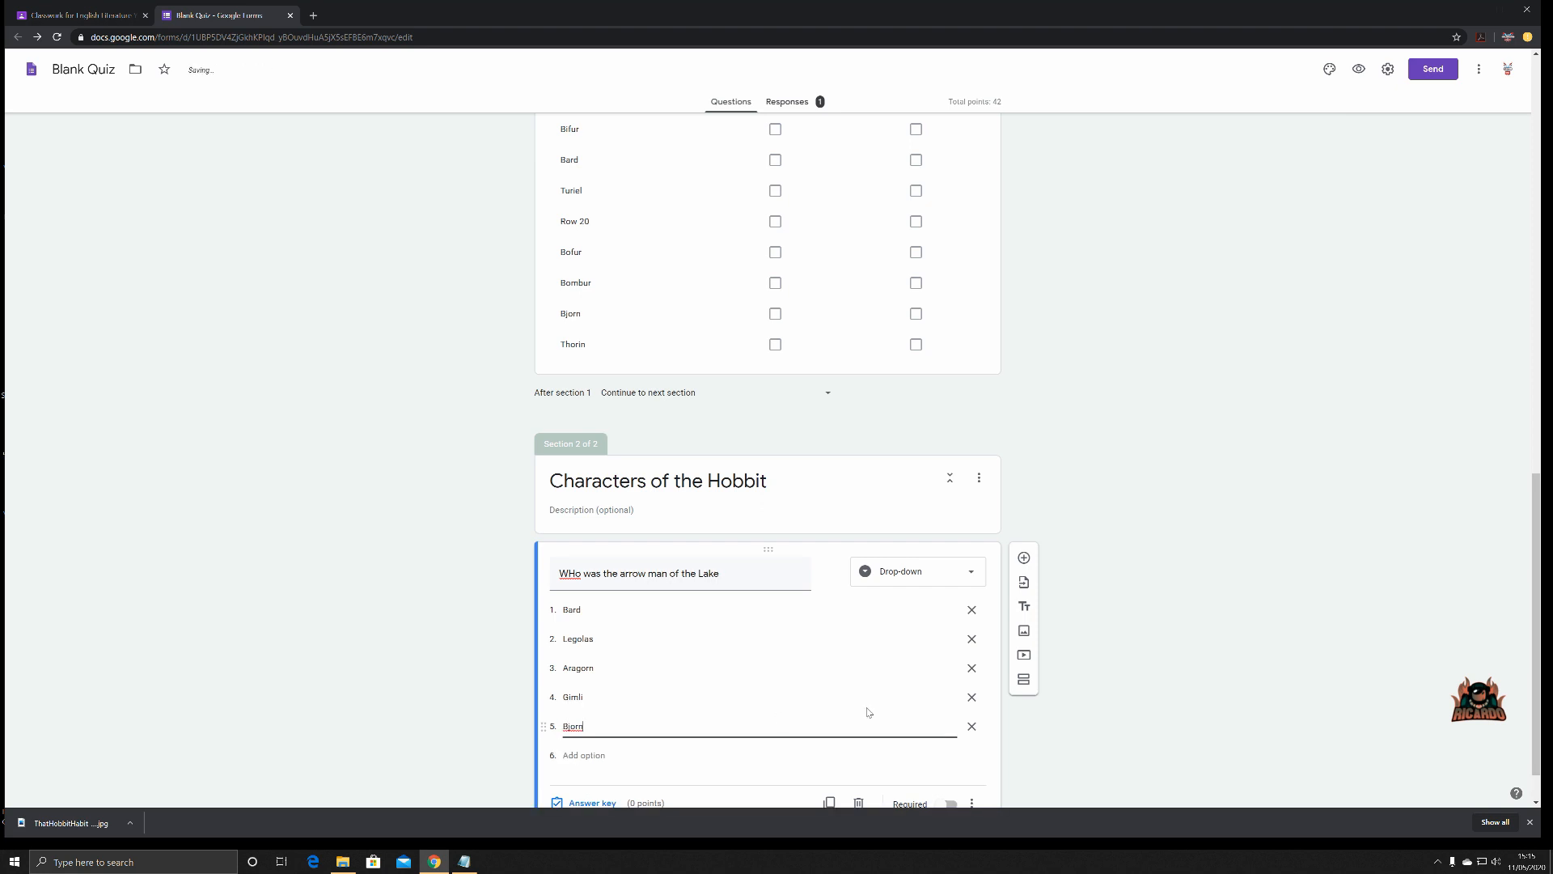
# Open the Lake question's answer key and set its value to 10 points
pyautogui.scroll(-1, 1100, 637)
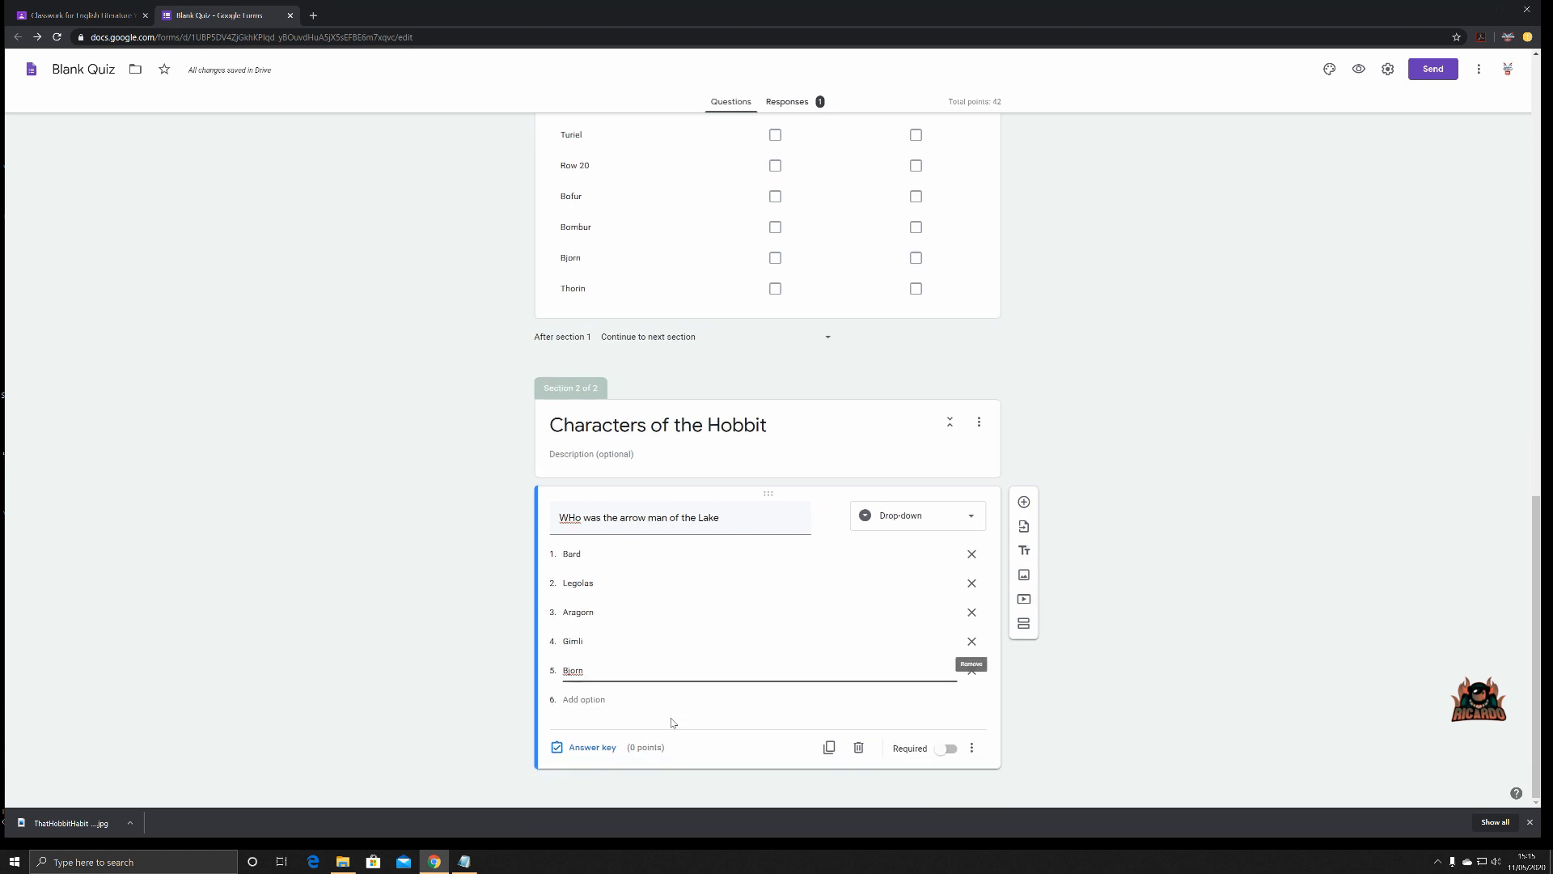
pyautogui.click(600, 747)
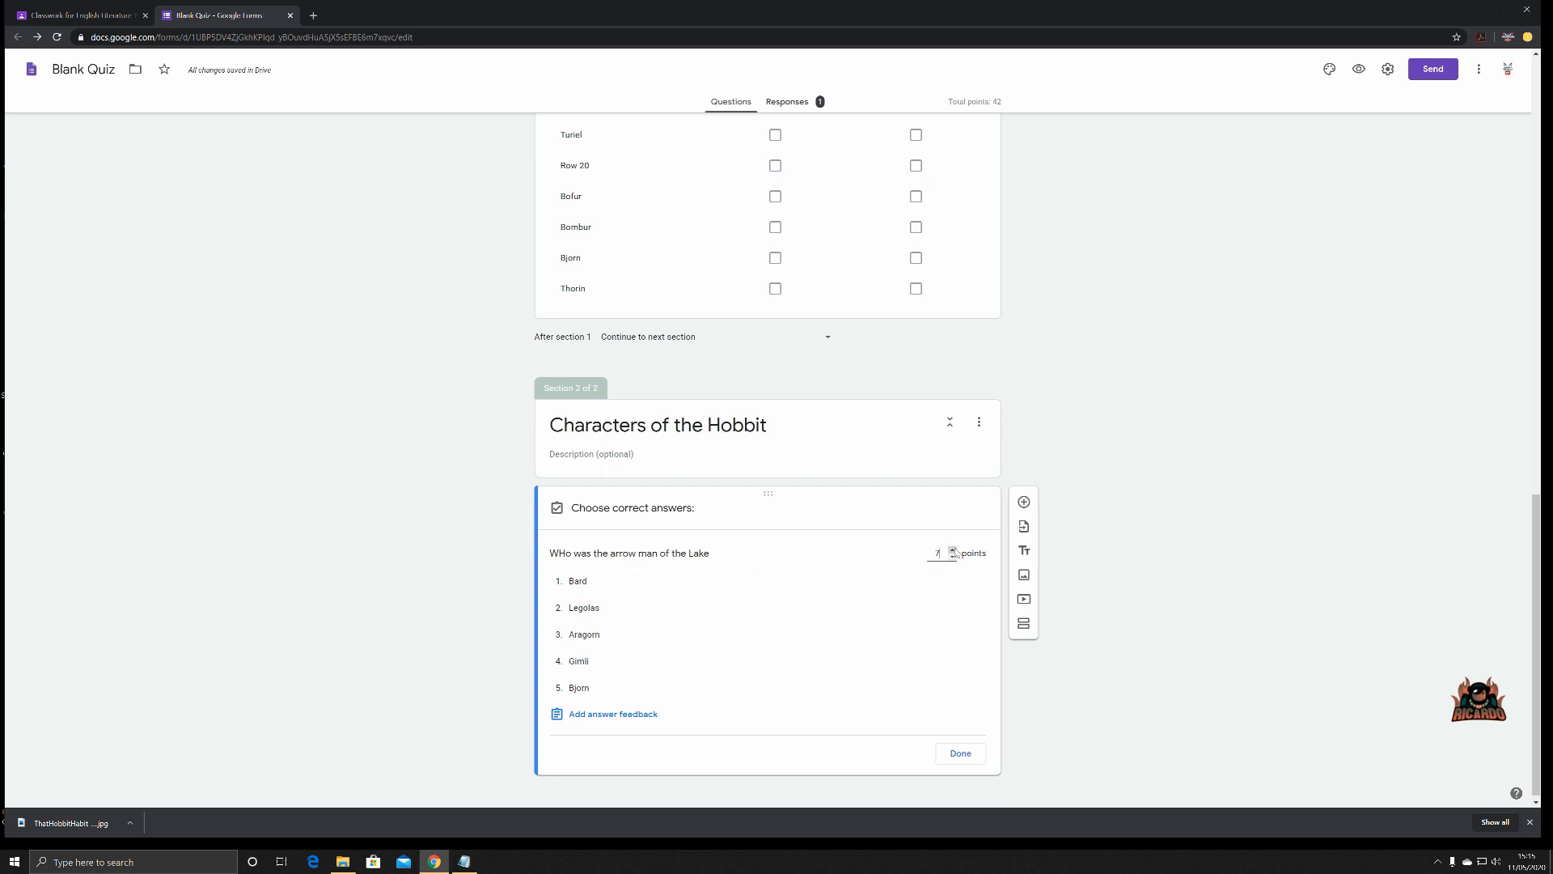
pyautogui.click(953, 549)
# Add answer feedback to the Lake question: "Sorry" for incorrect answers and "Correct!" for correct answers
pyautogui.click(617, 718)
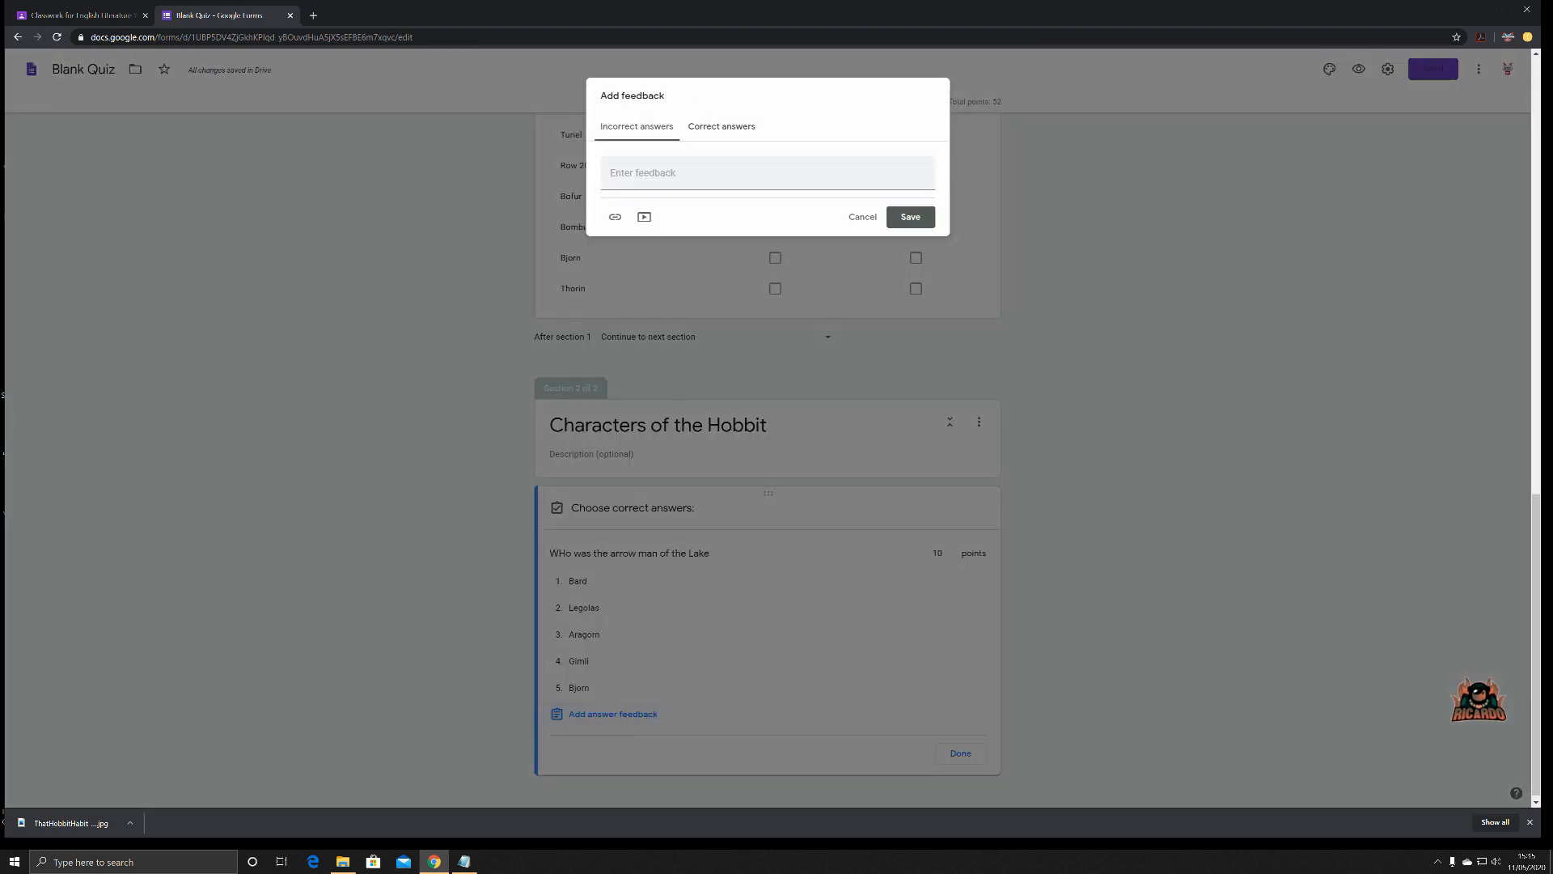
pyautogui.click(663, 173)
pyautogui.write('Sorry')
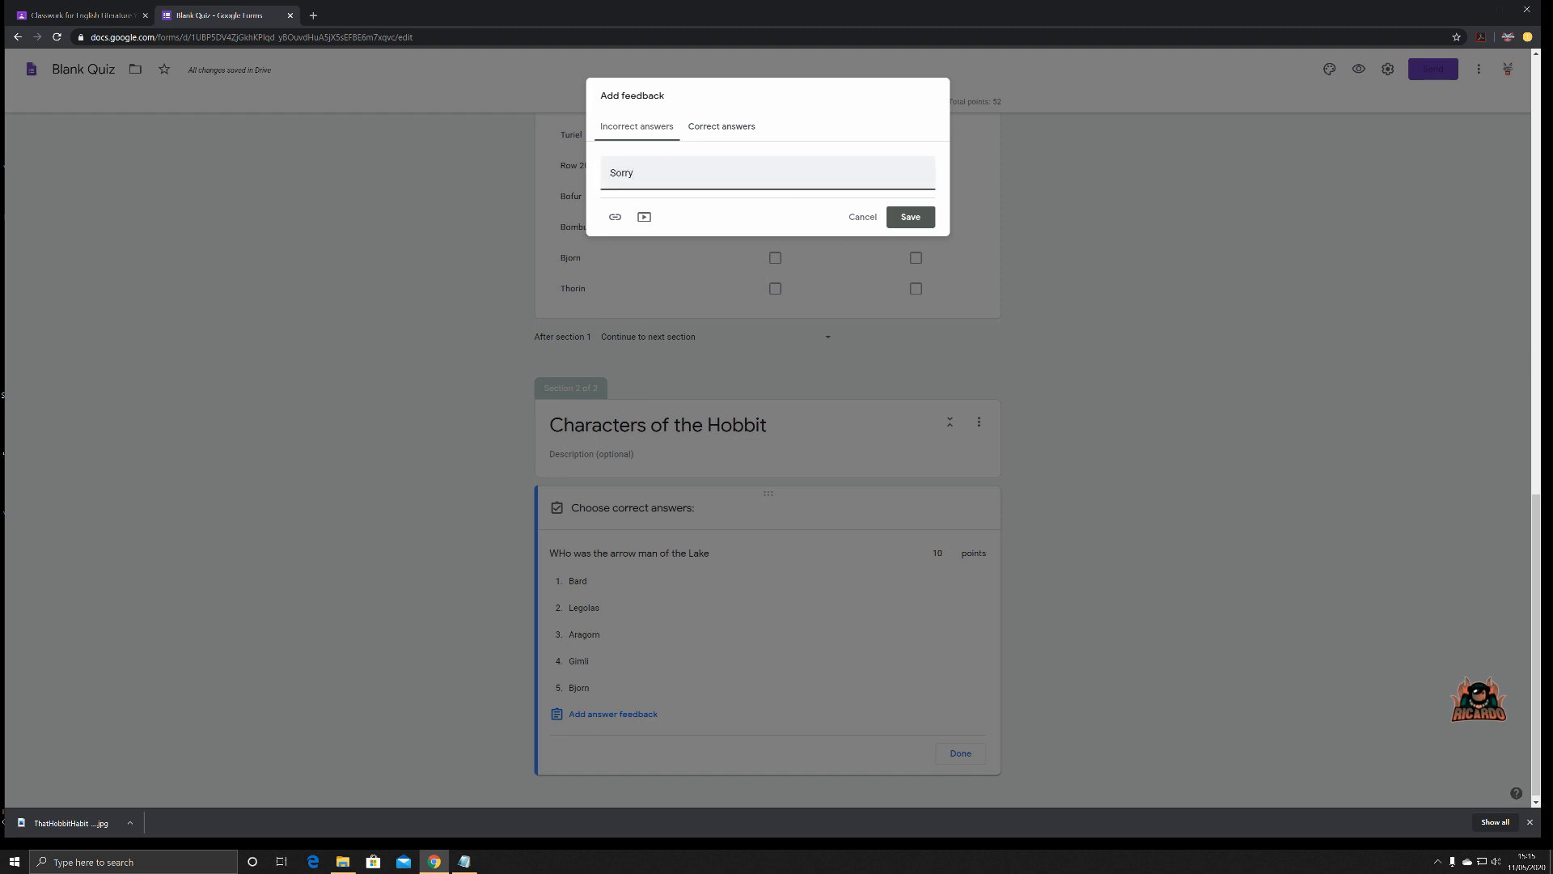
pyautogui.click(721, 128)
pyautogui.click(692, 172)
pyautogui.write('Correct!')
pyautogui.click(901, 217)
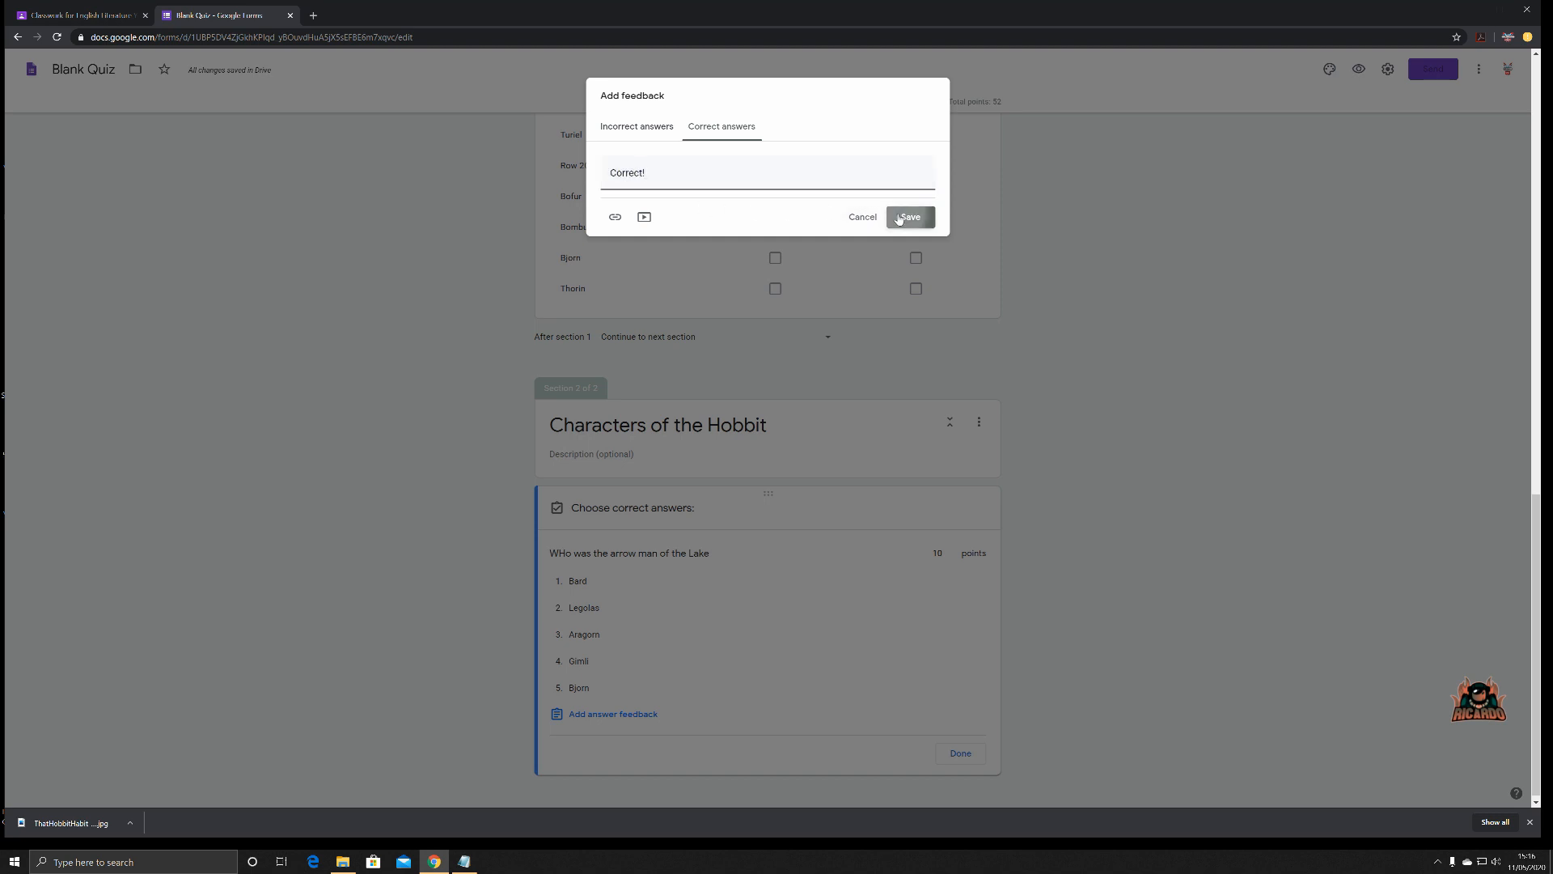
# Try marking all five names as correct answers to the Lake question, and clear the marks
pyautogui.click(623, 582)
pyautogui.click(627, 614)
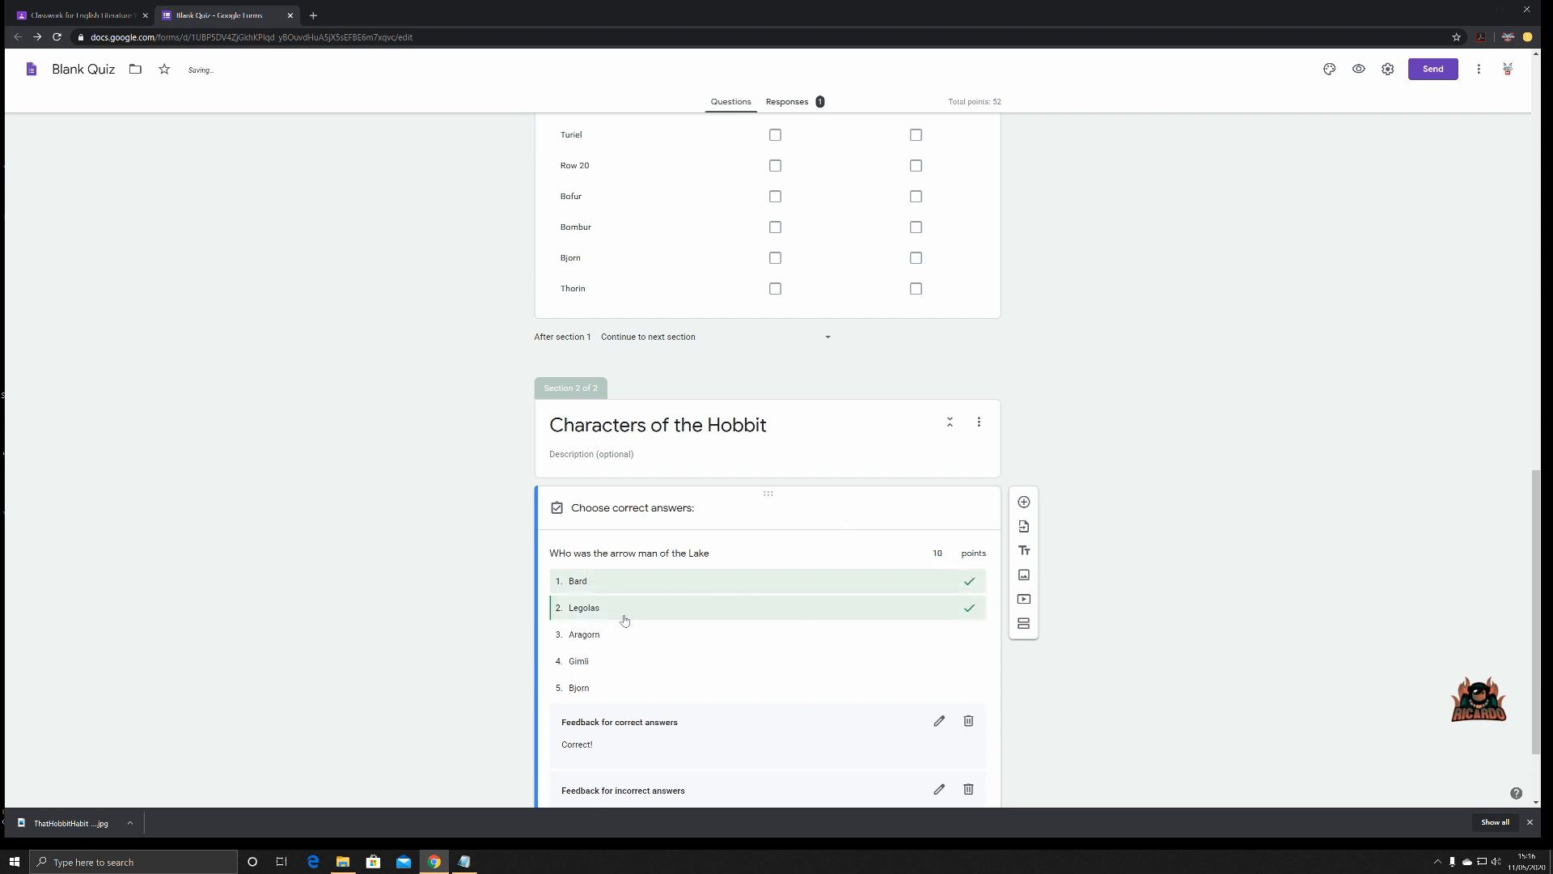
pyautogui.click(590, 639)
pyautogui.click(587, 661)
pyautogui.click(586, 688)
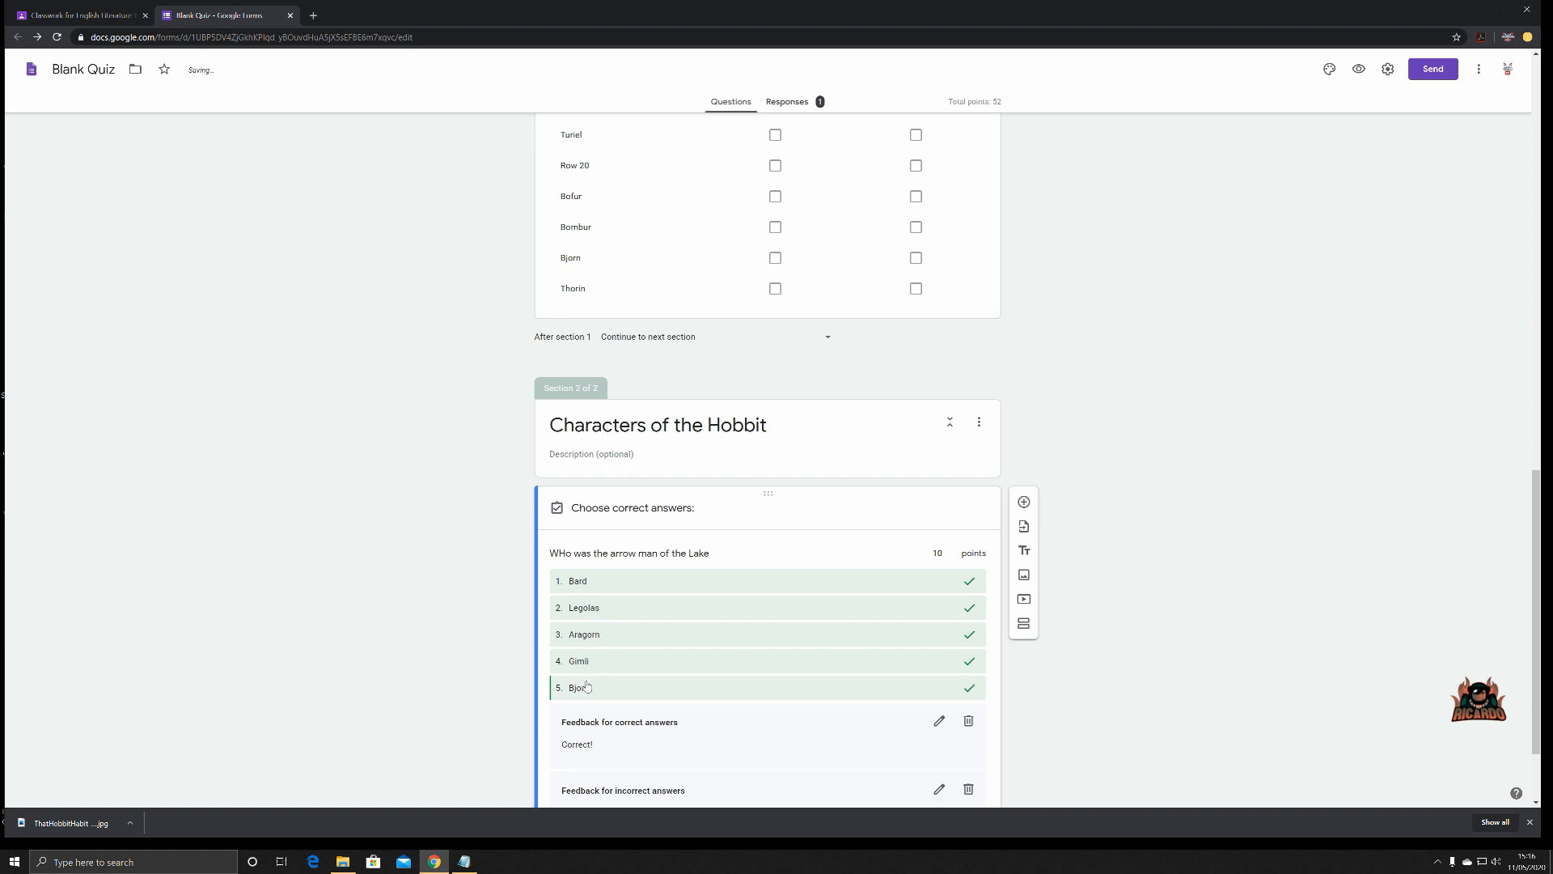
pyautogui.click(593, 660)
pyautogui.click(591, 686)
pyautogui.click(597, 639)
pyautogui.click(599, 613)
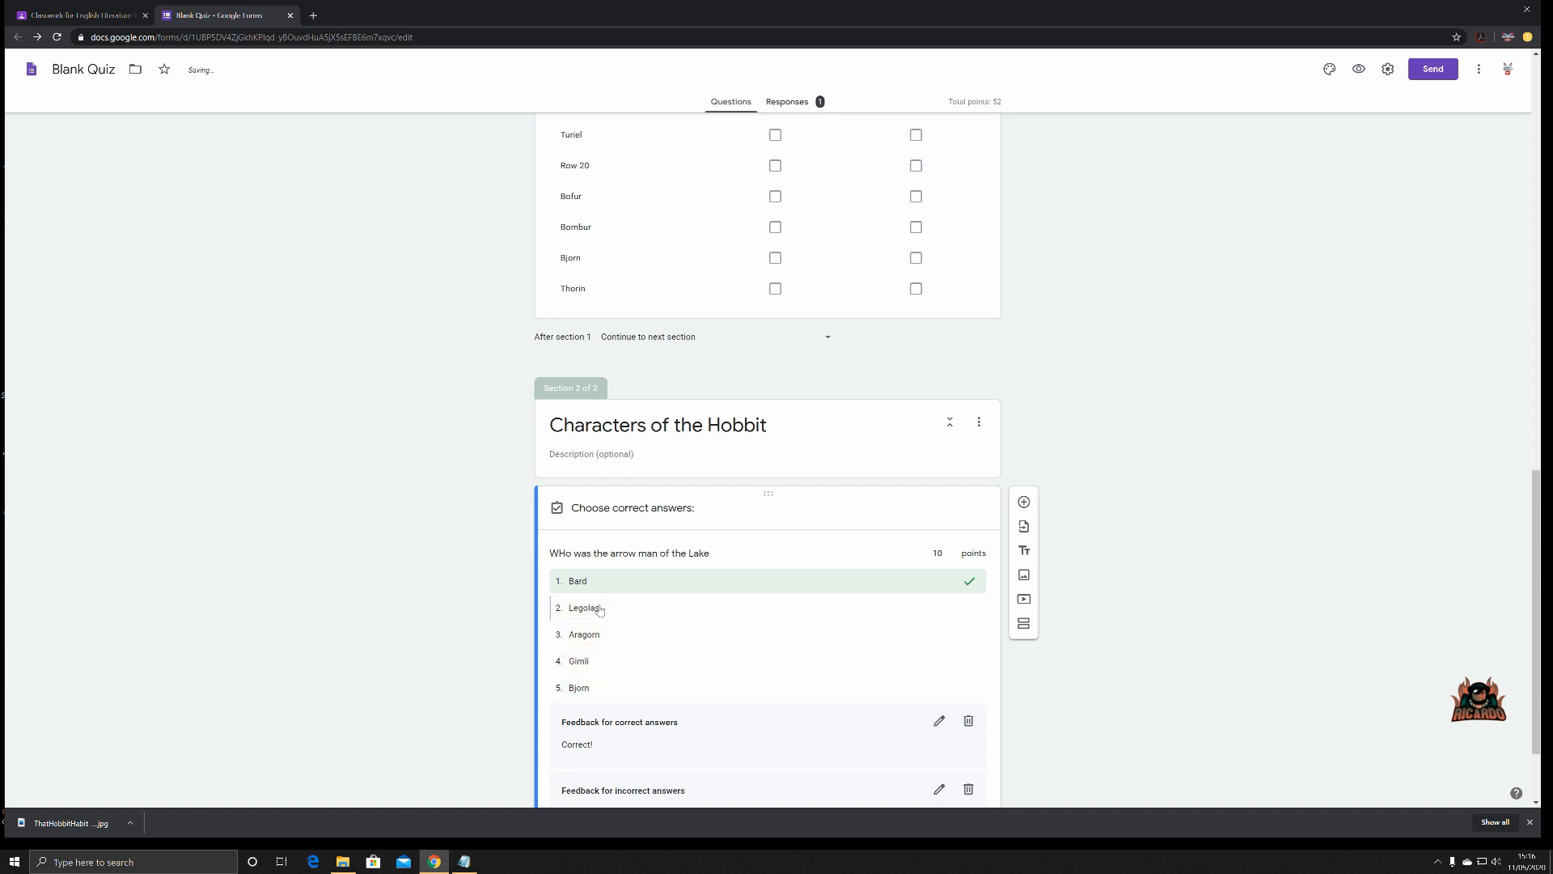
pyautogui.click(600, 589)
# Mark Bard as the only correct answer to the Lake question
pyautogui.click(620, 591)
pyautogui.scroll(-2, 1105, 602)
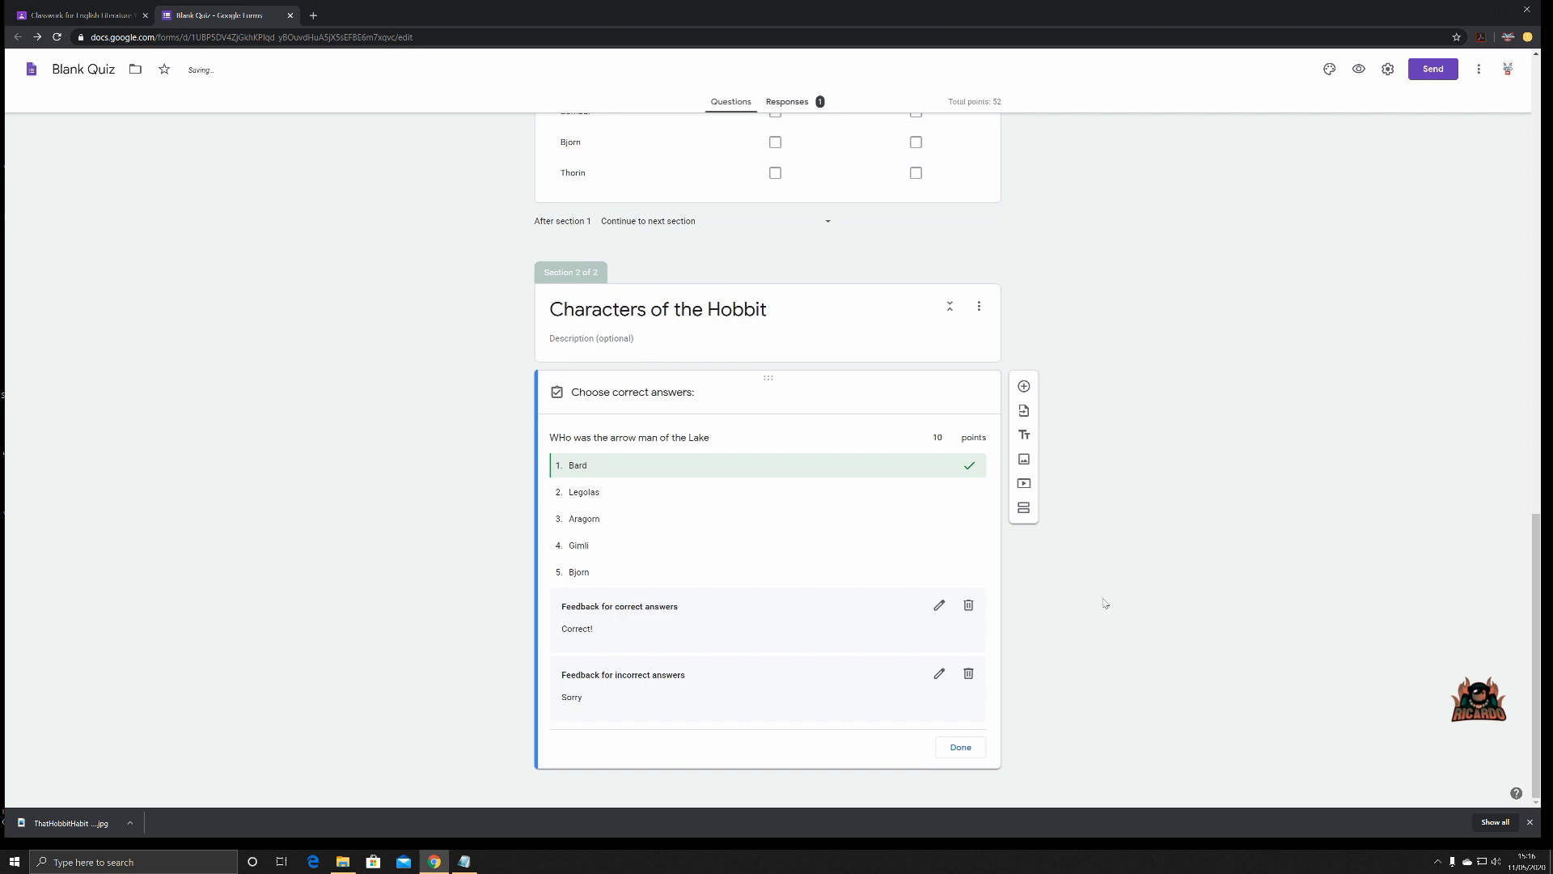
# Add a checkboxes question reading "dragons love" below the Lake question
pyautogui.click(1024, 387)
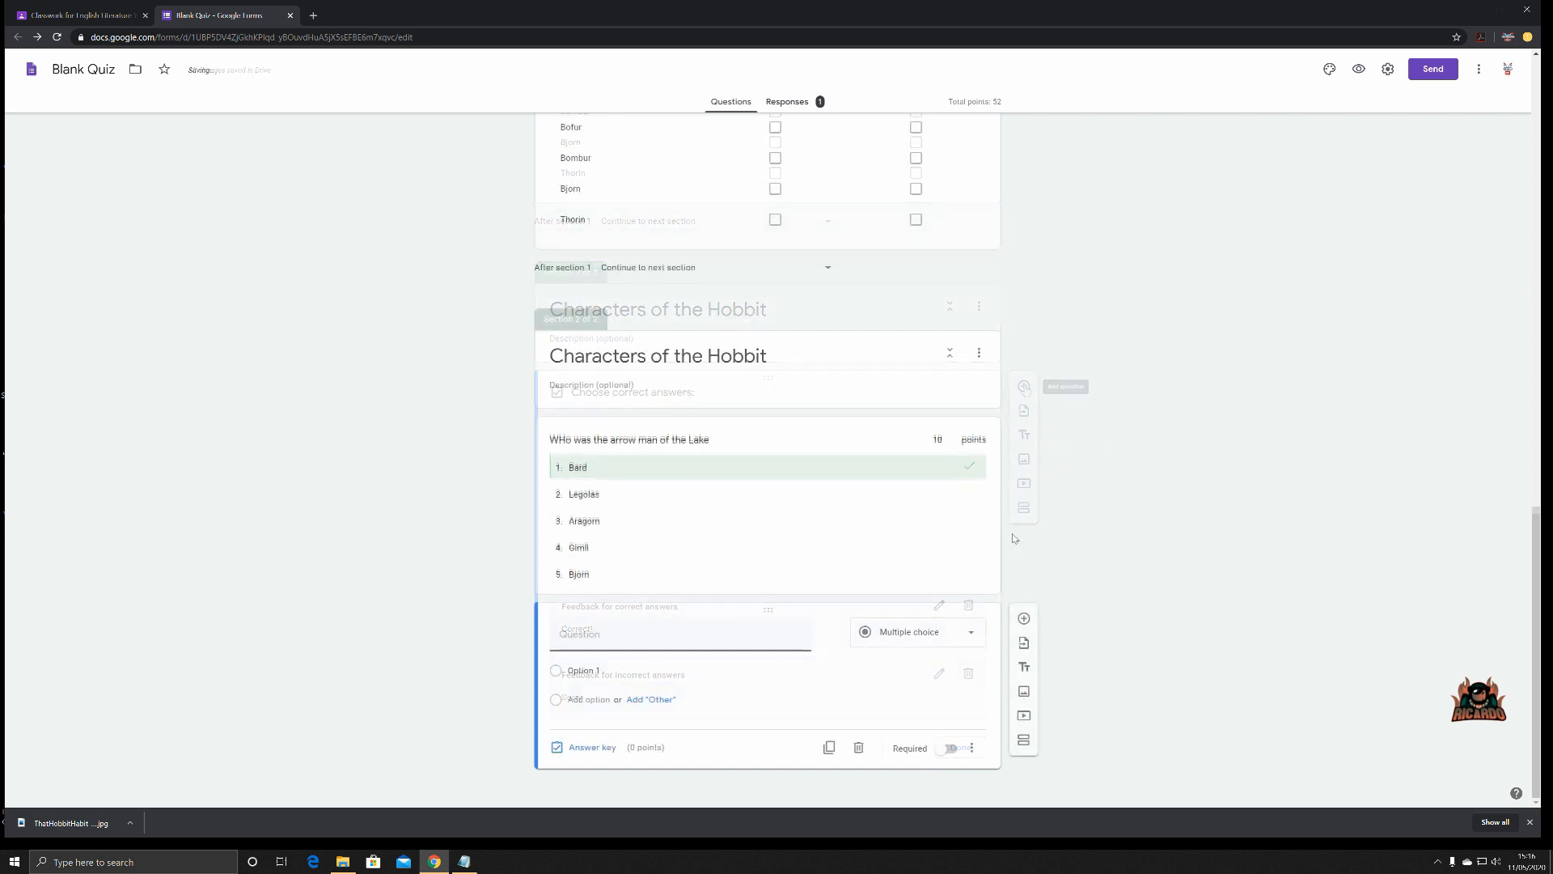
pyautogui.click(975, 644)
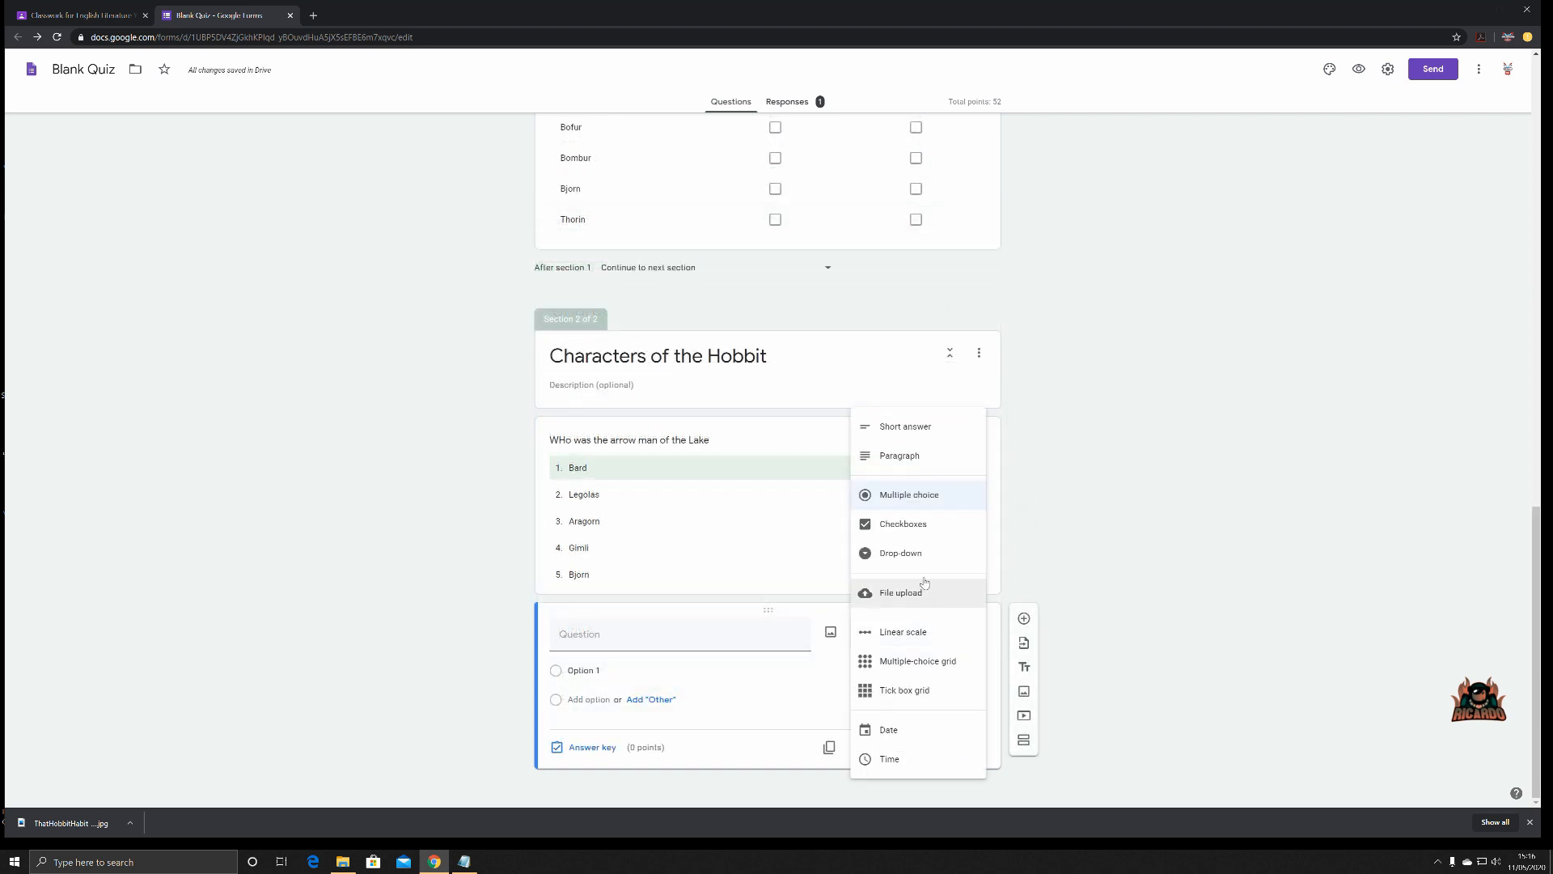
pyautogui.click(917, 531)
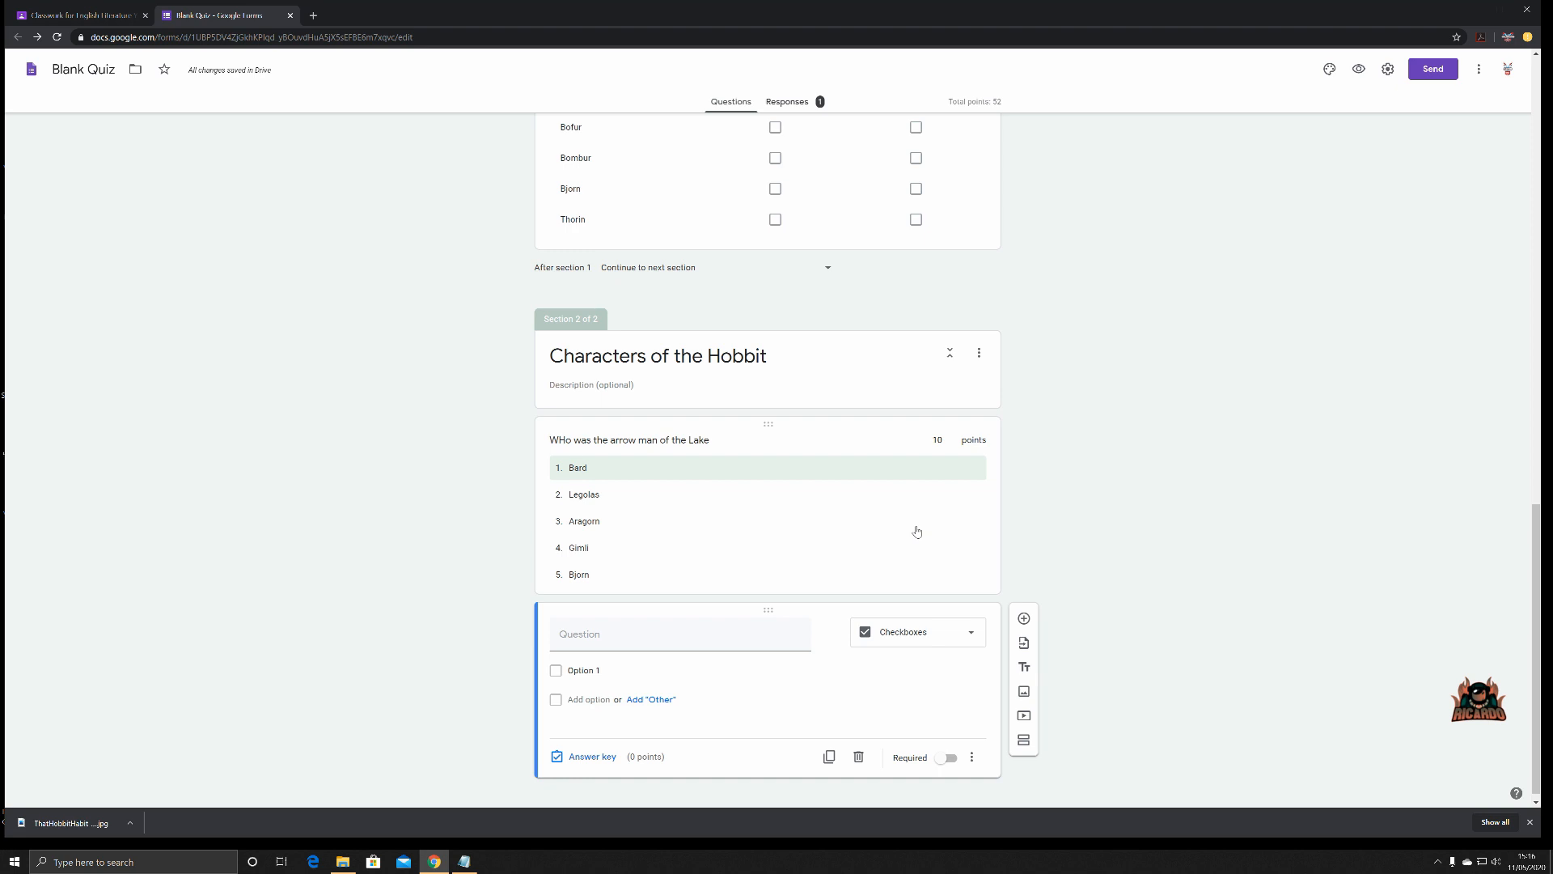
pyautogui.click(679, 634)
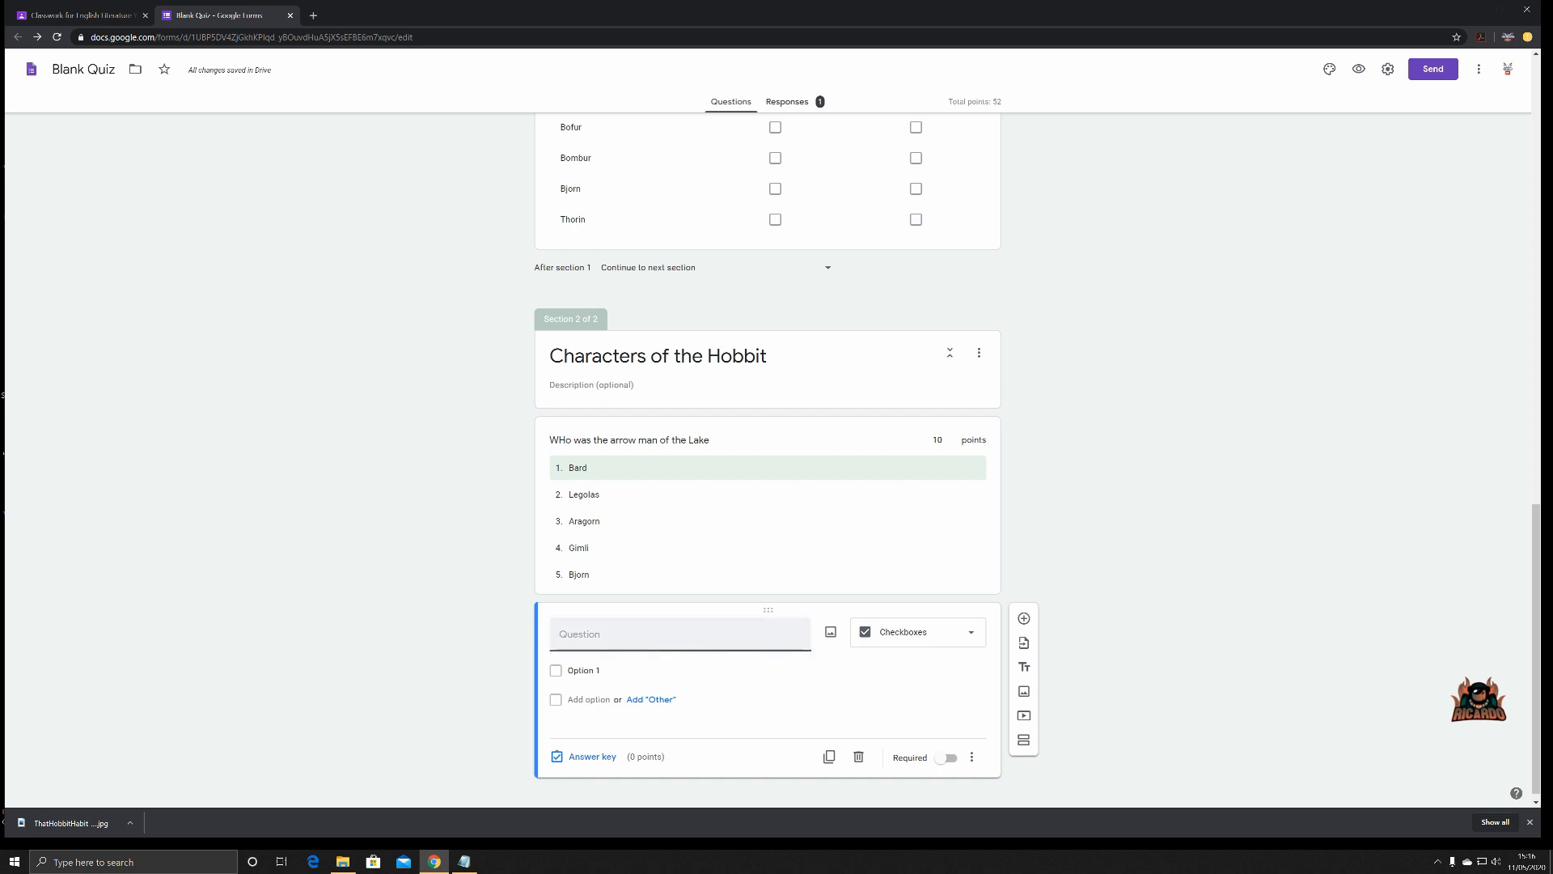
pyautogui.write('gragons love')
pyautogui.press('BackSpace')
pyautogui.write('d')
# Enter Gold, Eating, Sleeping and Treating with Hobbits as the options of the dragons question
pyautogui.click(584, 671)
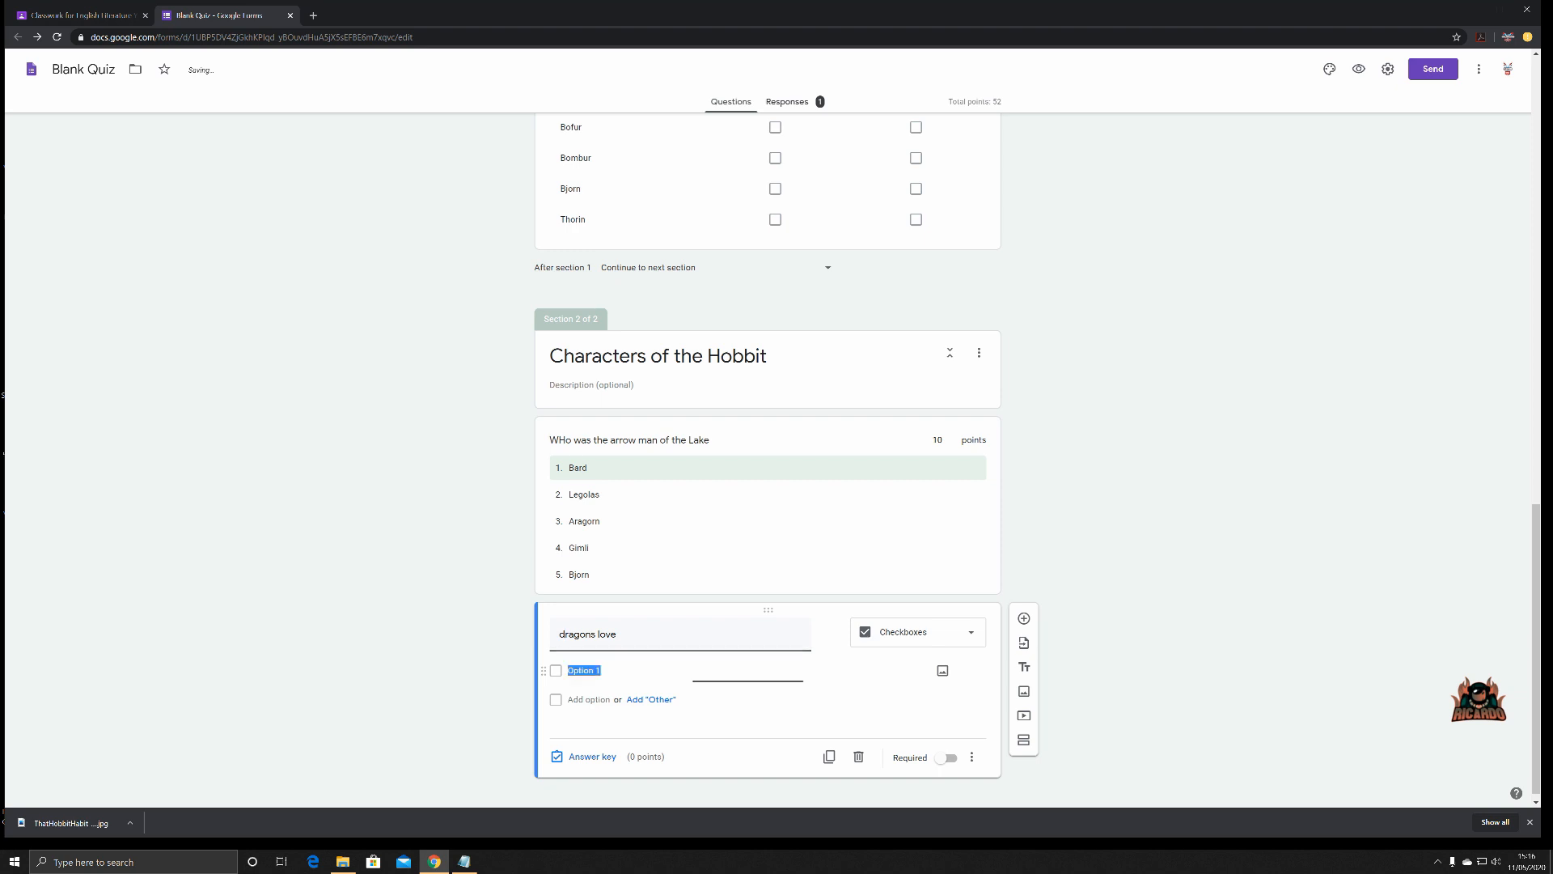
pyautogui.write('Gold')
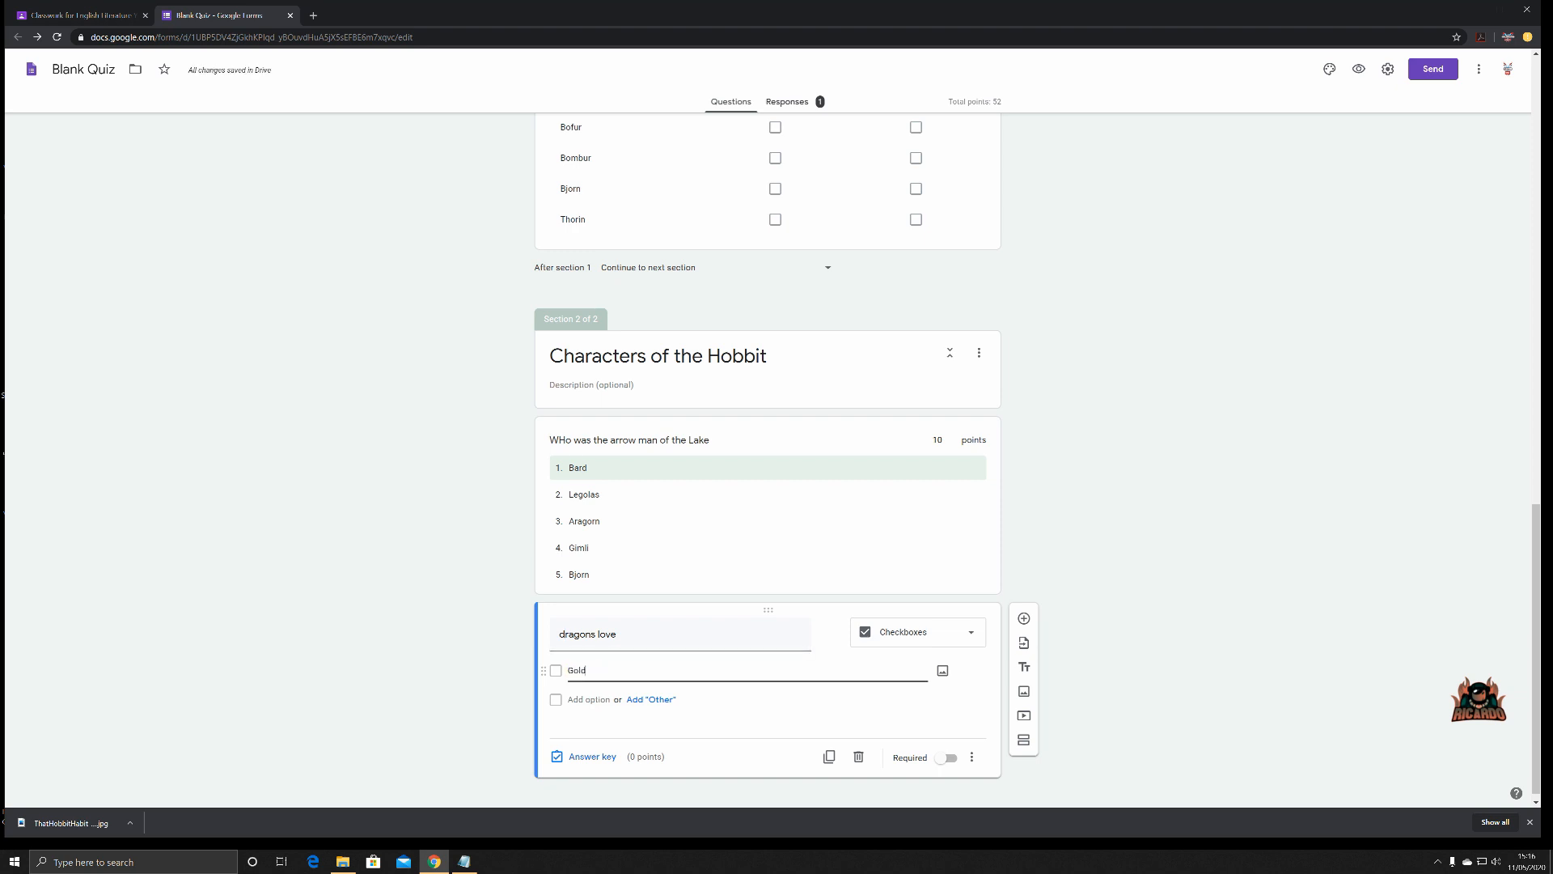
pyautogui.press('Return')
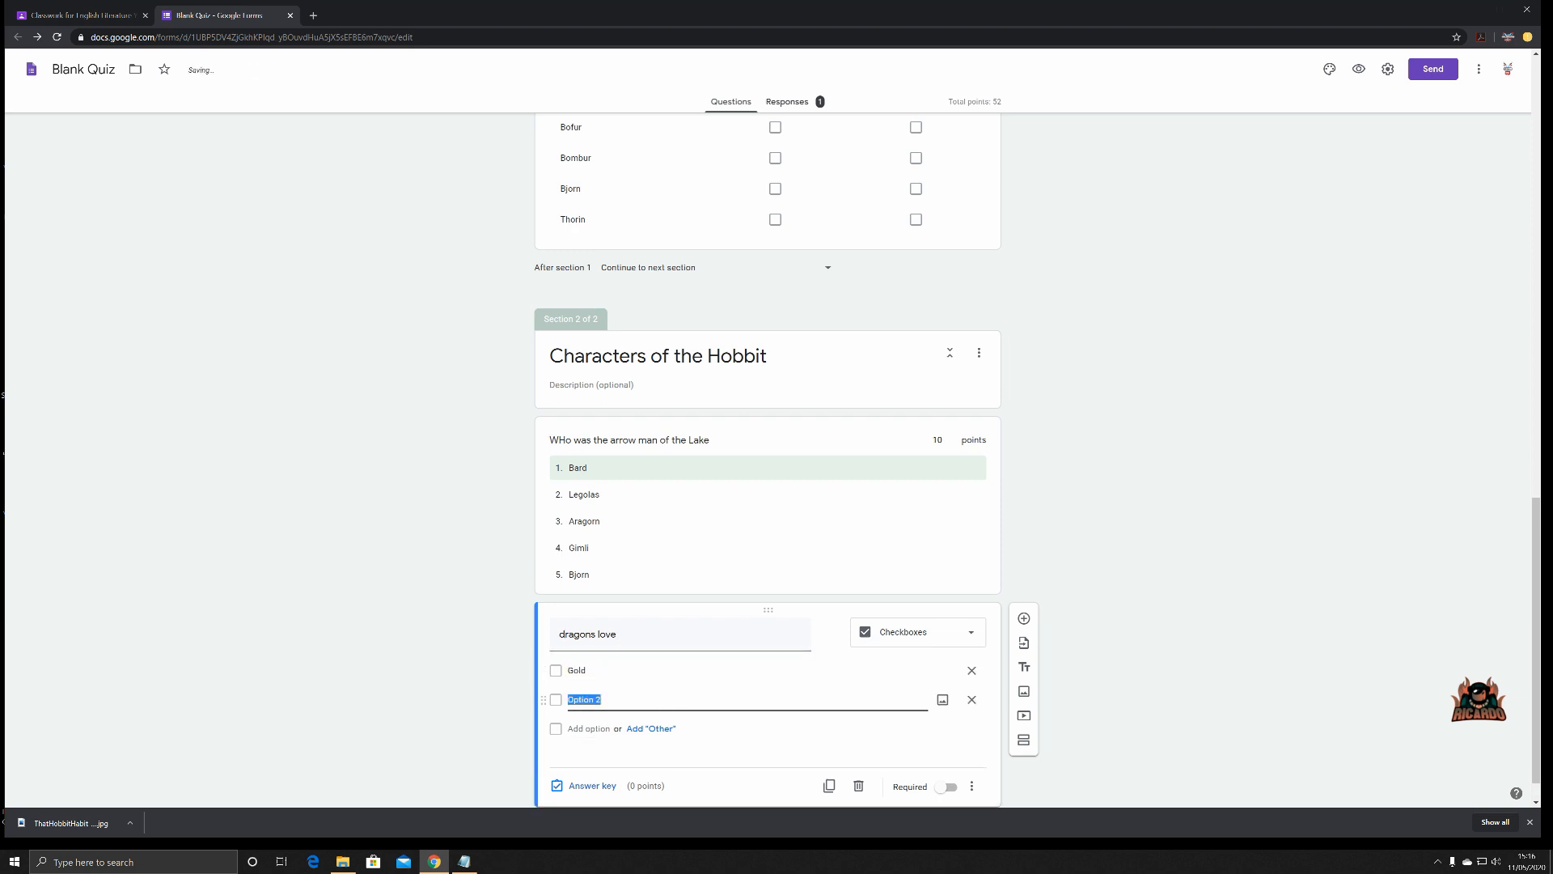
pyautogui.write('Eating')
pyautogui.press('Return')
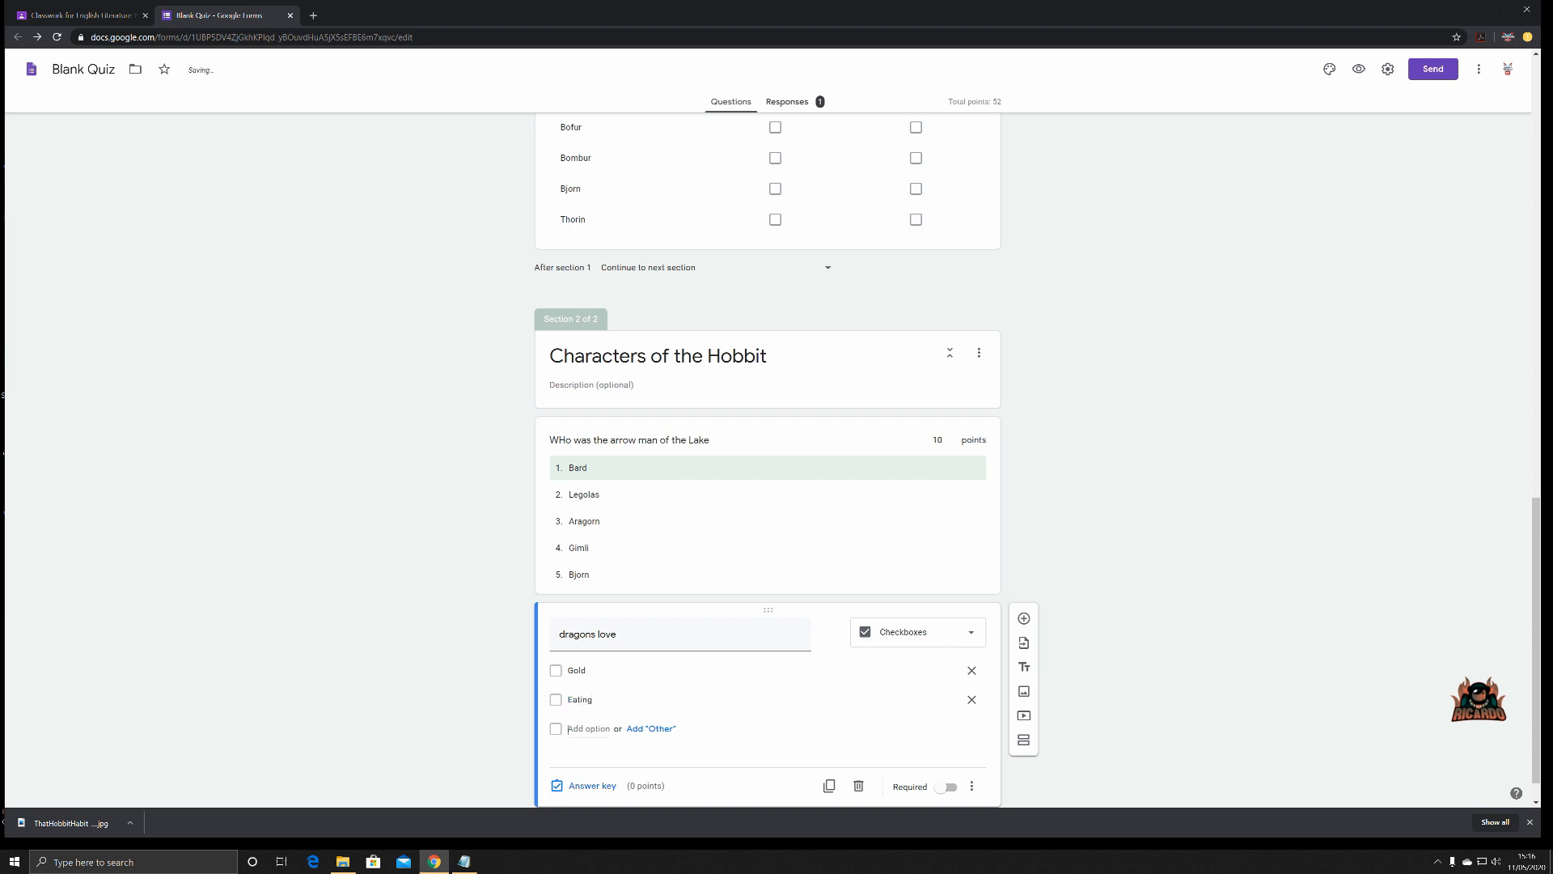
pyautogui.write('Sleeping')
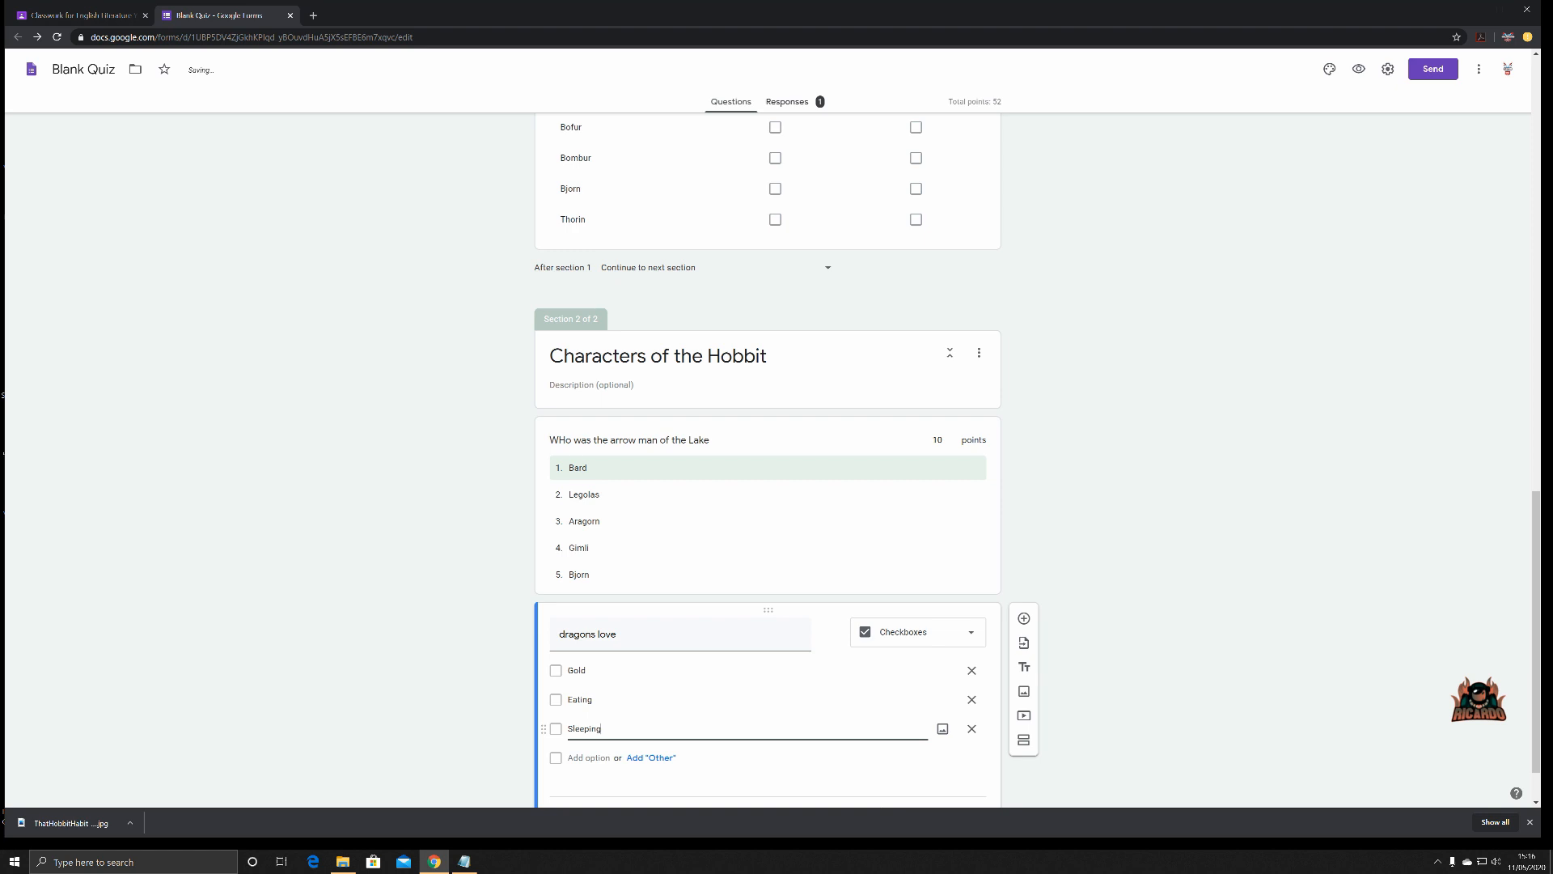
pyautogui.click(589, 698)
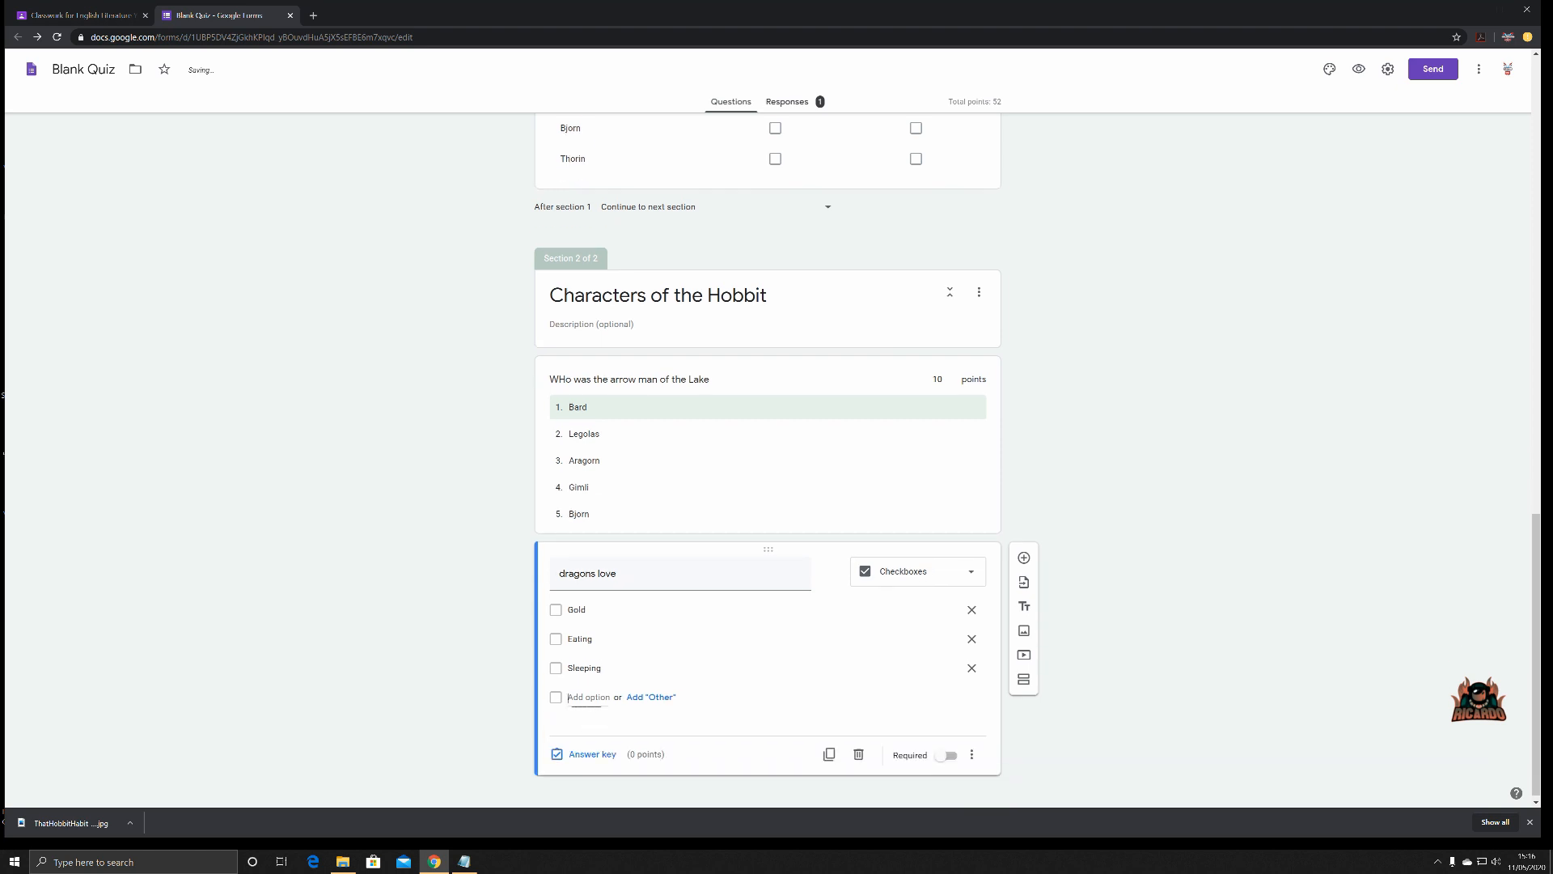
pyautogui.write('Treating')
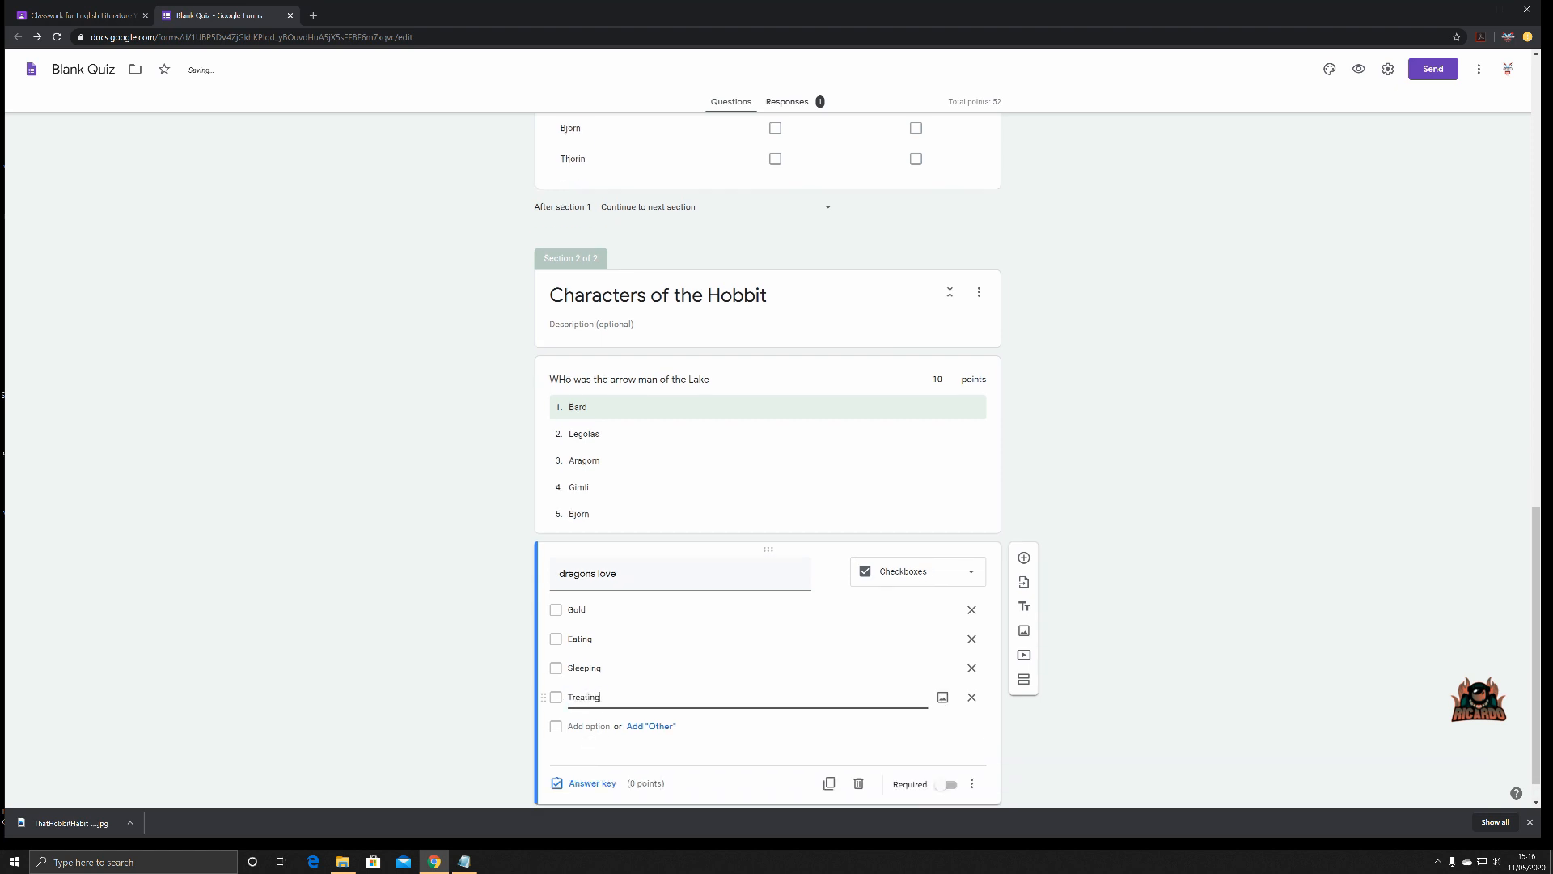
pyautogui.write(' with Hobbits')
pyautogui.click(1114, 701)
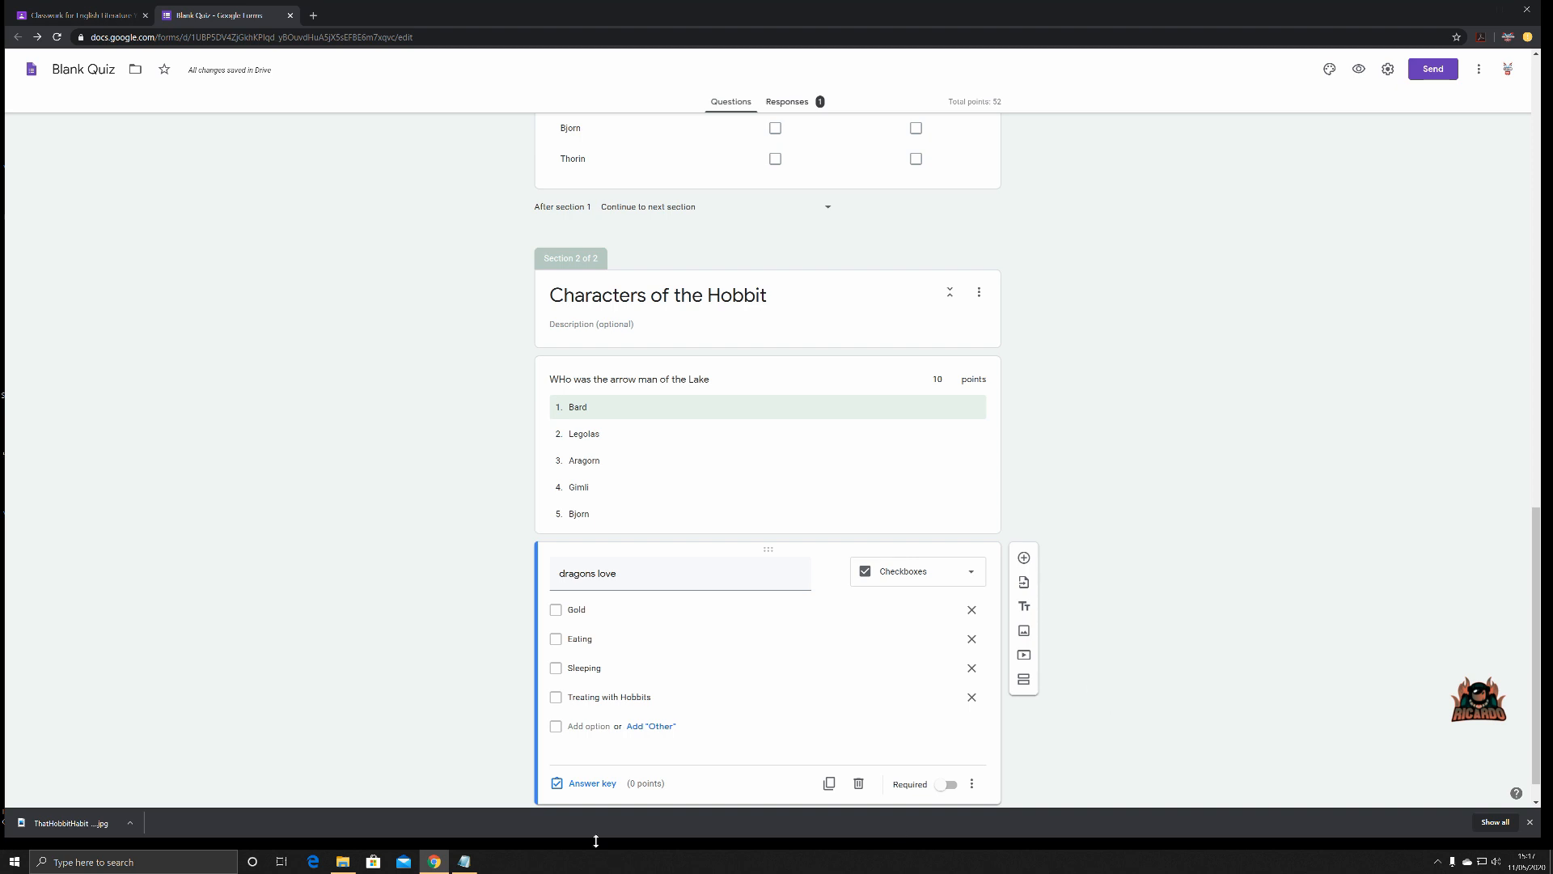
# Open the dragons question's answer key and set its value to 10 points
pyautogui.click(596, 785)
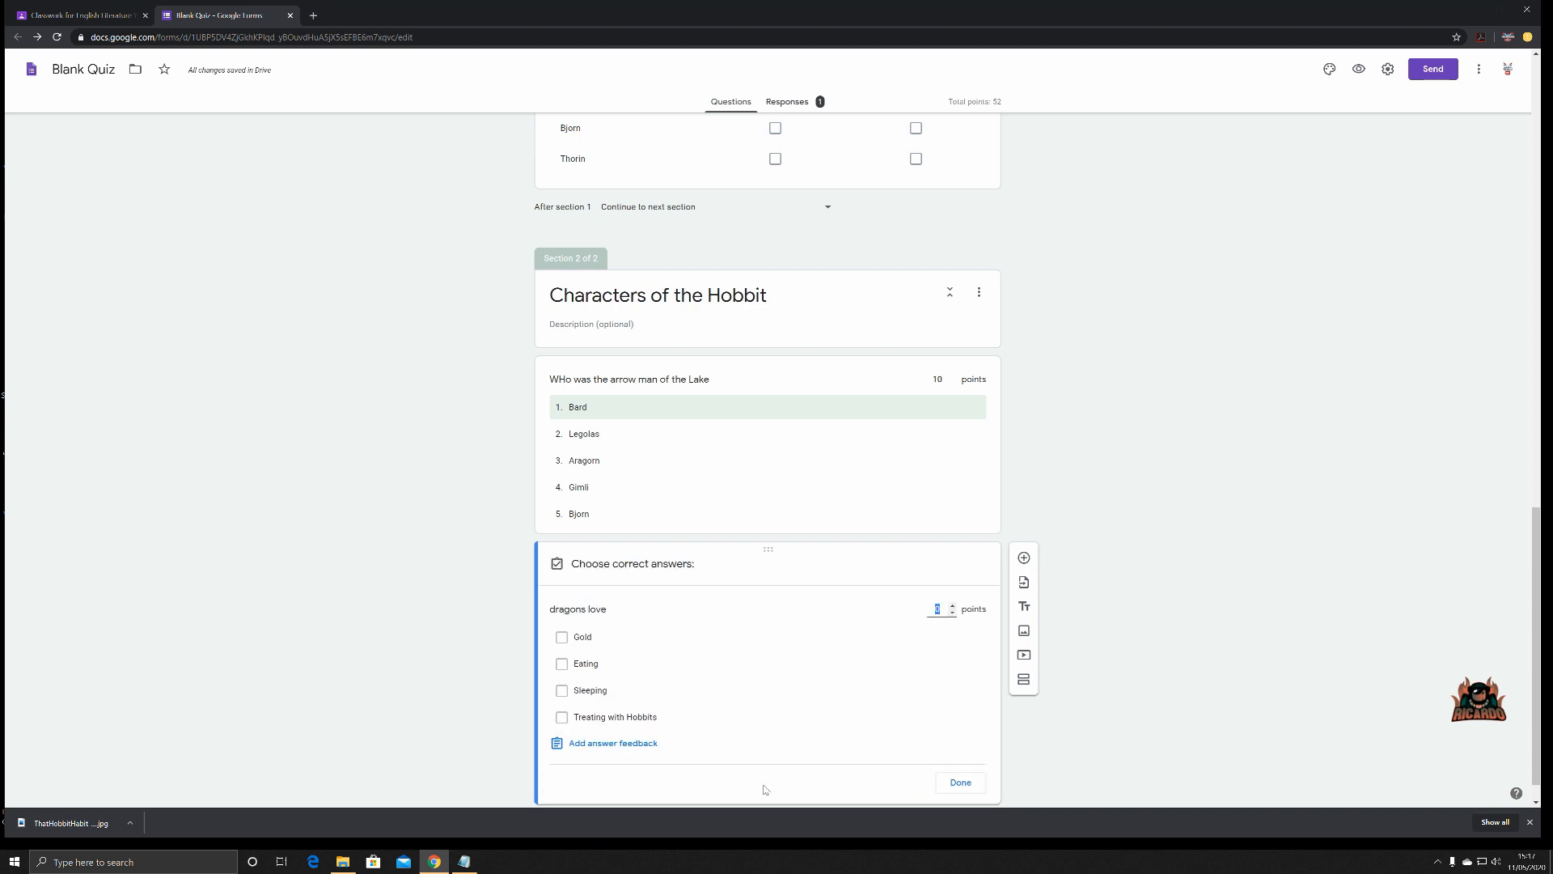
pyautogui.click(953, 606)
pyautogui.click(953, 606)
pyautogui.click(952, 606)
pyautogui.click(952, 606)
pyautogui.click(952, 606)
pyautogui.click(952, 606)
pyautogui.click(952, 606)
pyautogui.click(952, 606)
# Mark Gold, Sleeping and Treating with Hobbits as the correct answers to the dragons question
pyautogui.click(562, 638)
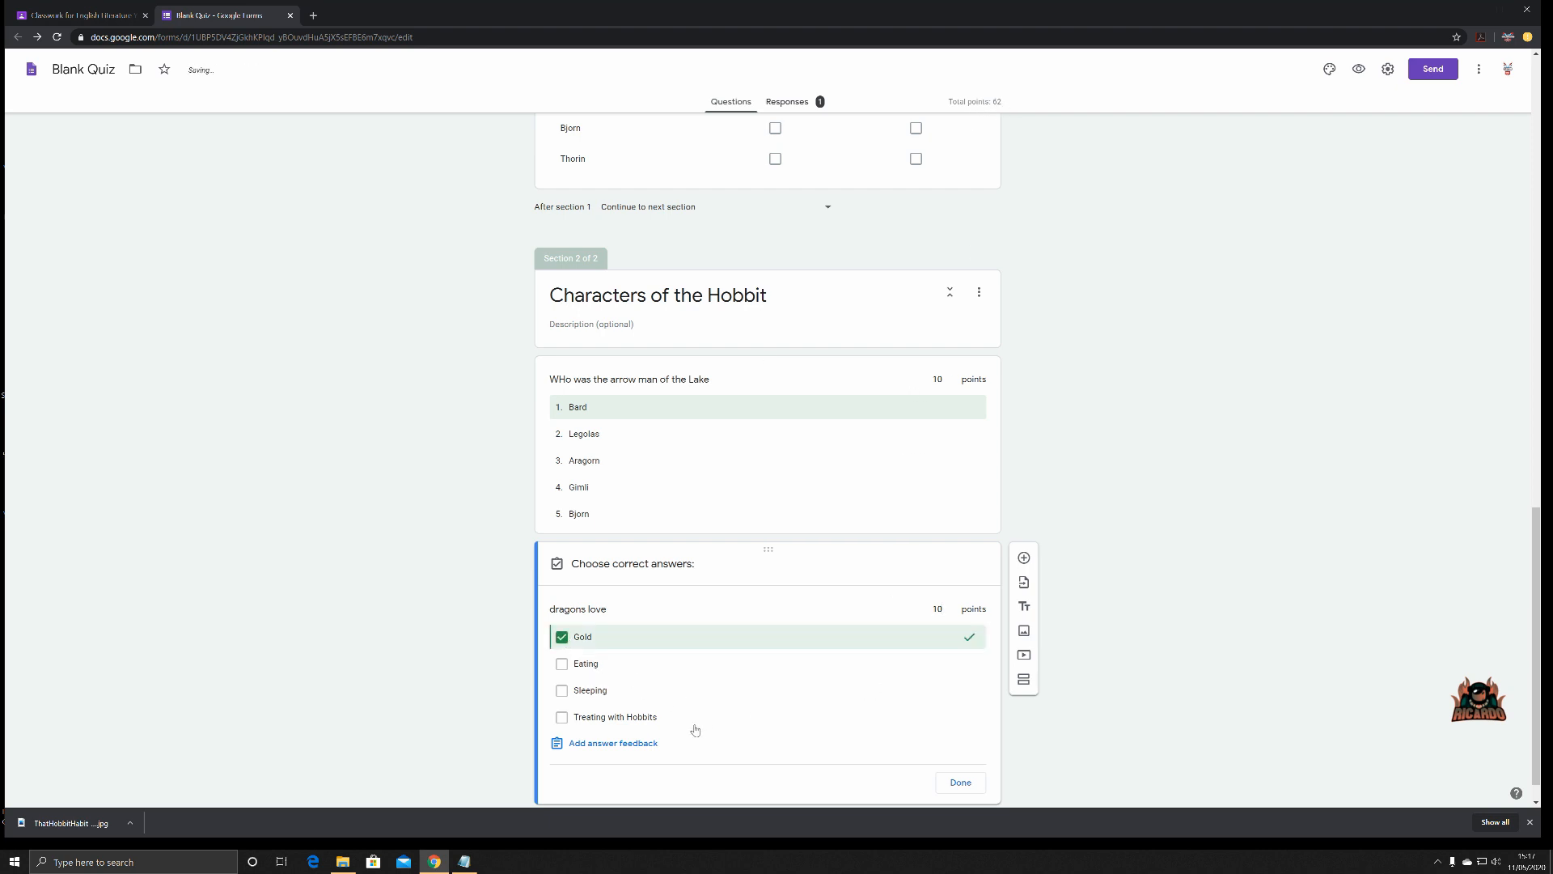
pyautogui.click(564, 692)
pyautogui.click(563, 718)
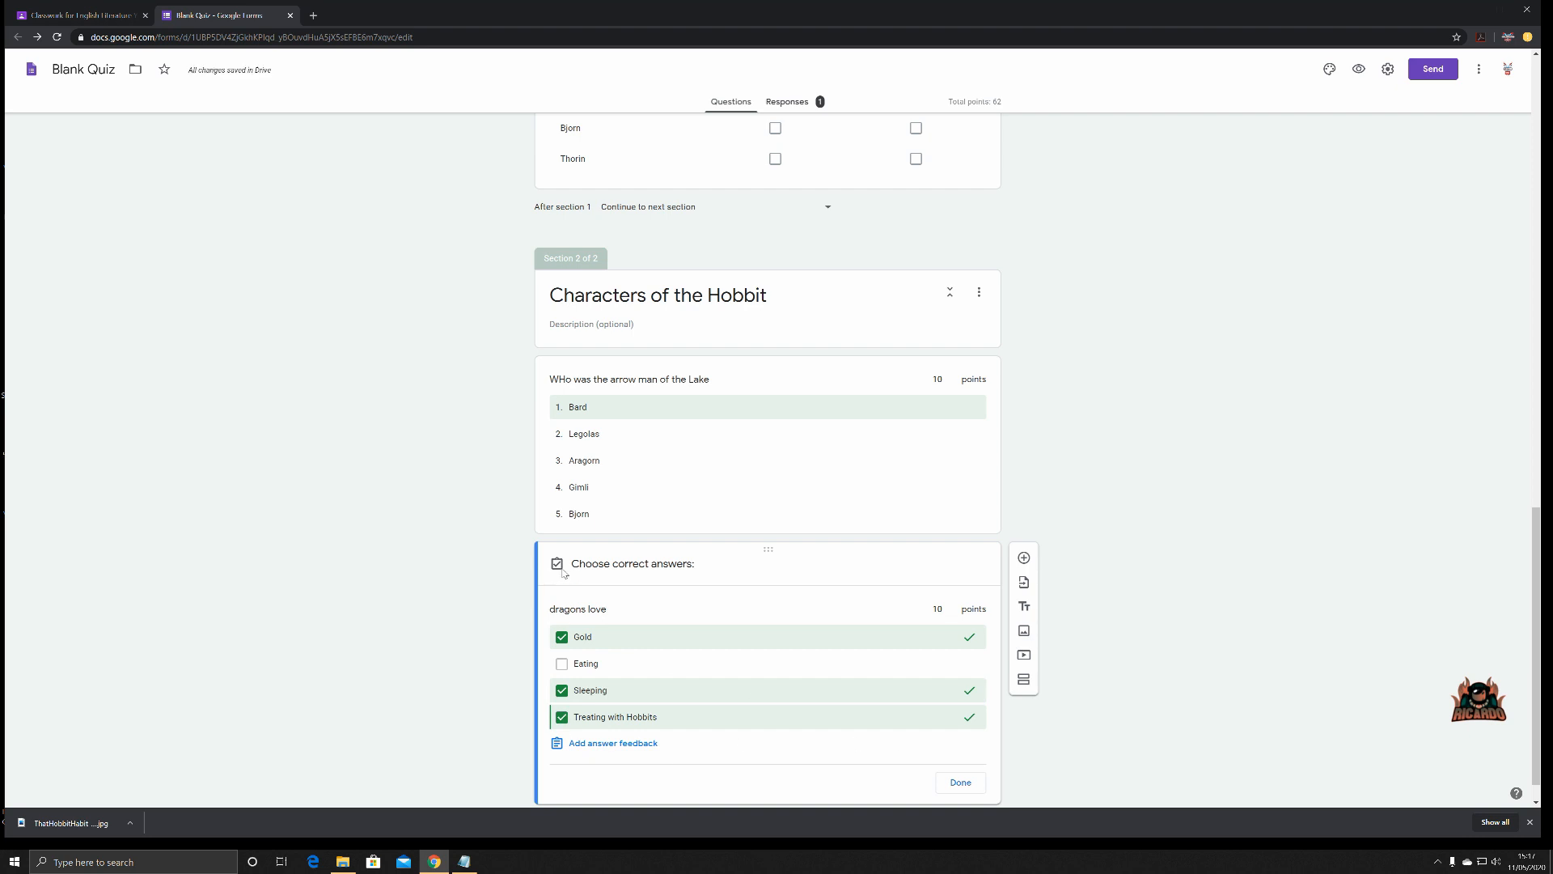
# Add answer feedback to the dragons question: "Sorry incorrect" for incorrect answers and "Well done" for correct answers
pyautogui.click(617, 745)
pyautogui.click(703, 173)
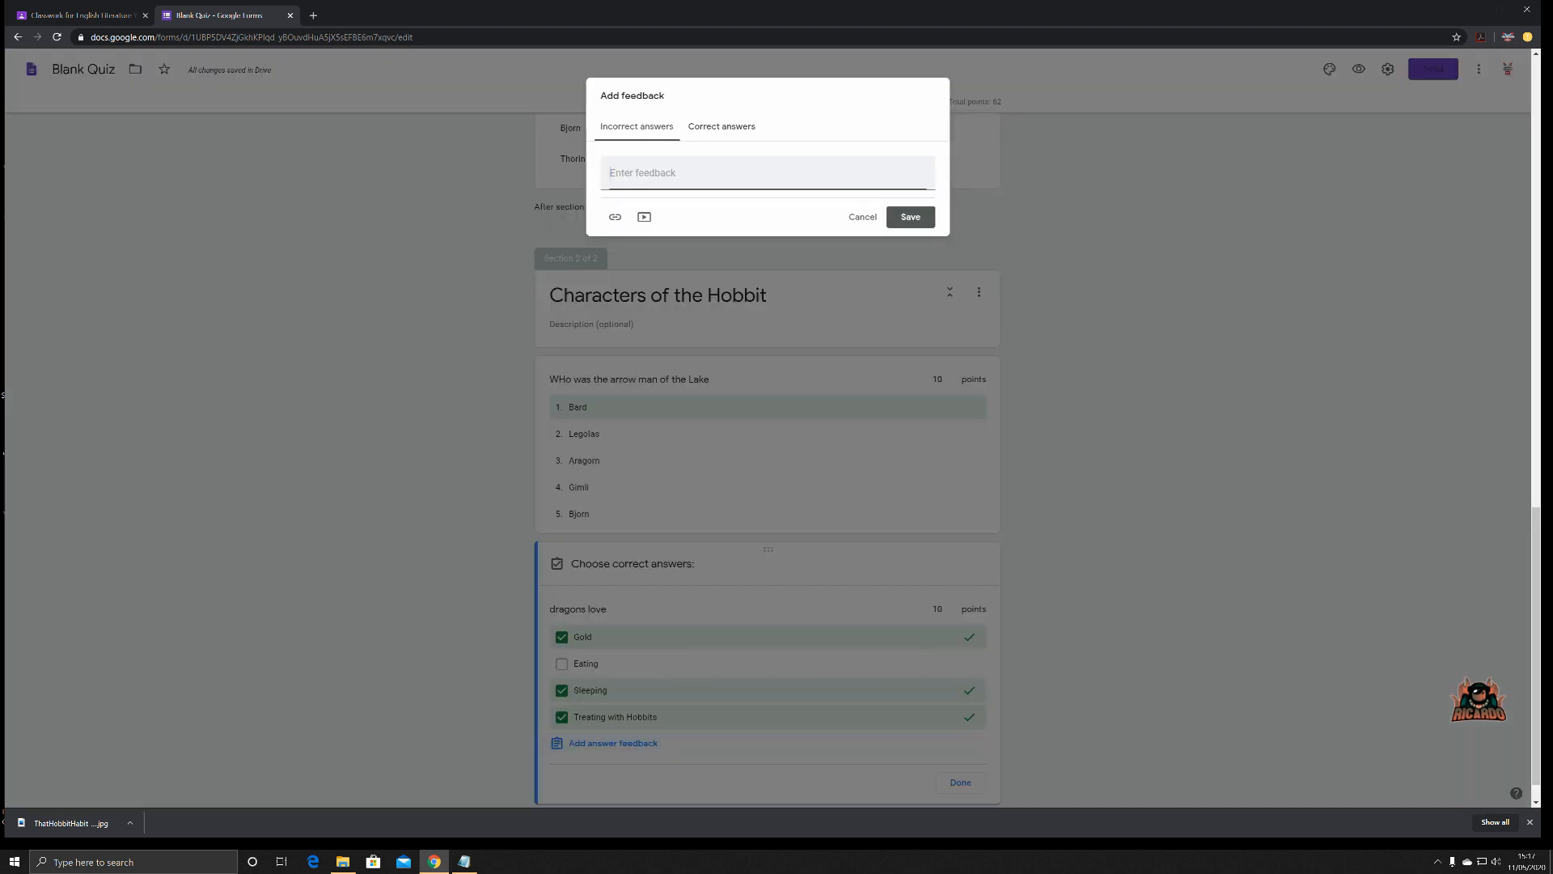
pyautogui.write('Sorry incorrect')
pyautogui.click(717, 134)
pyautogui.write('Welldone')
pyautogui.click(620, 134)
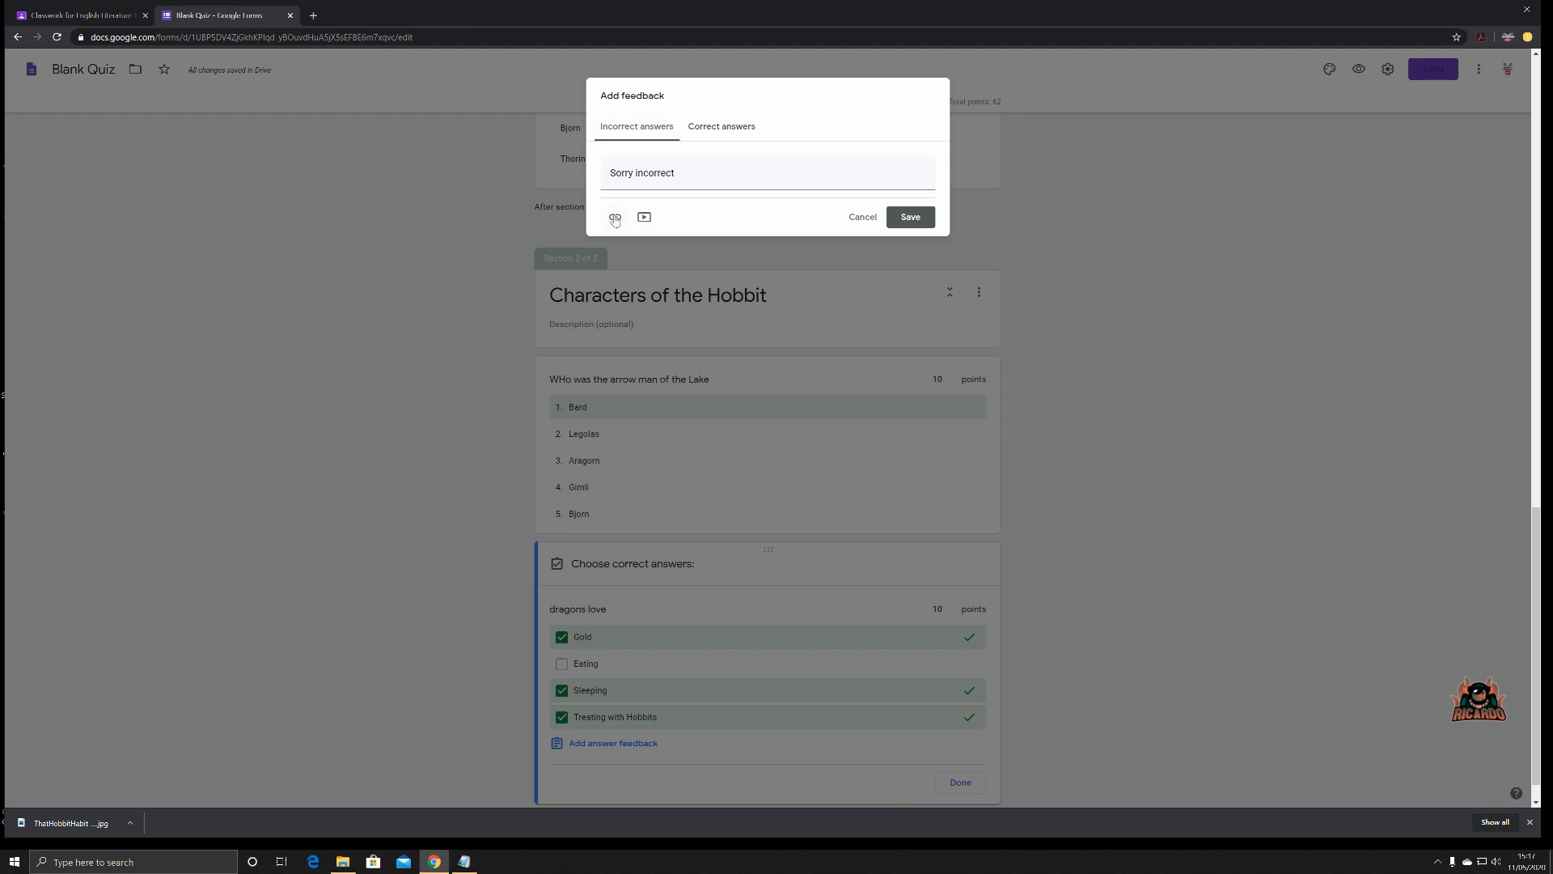
pyautogui.click(898, 219)
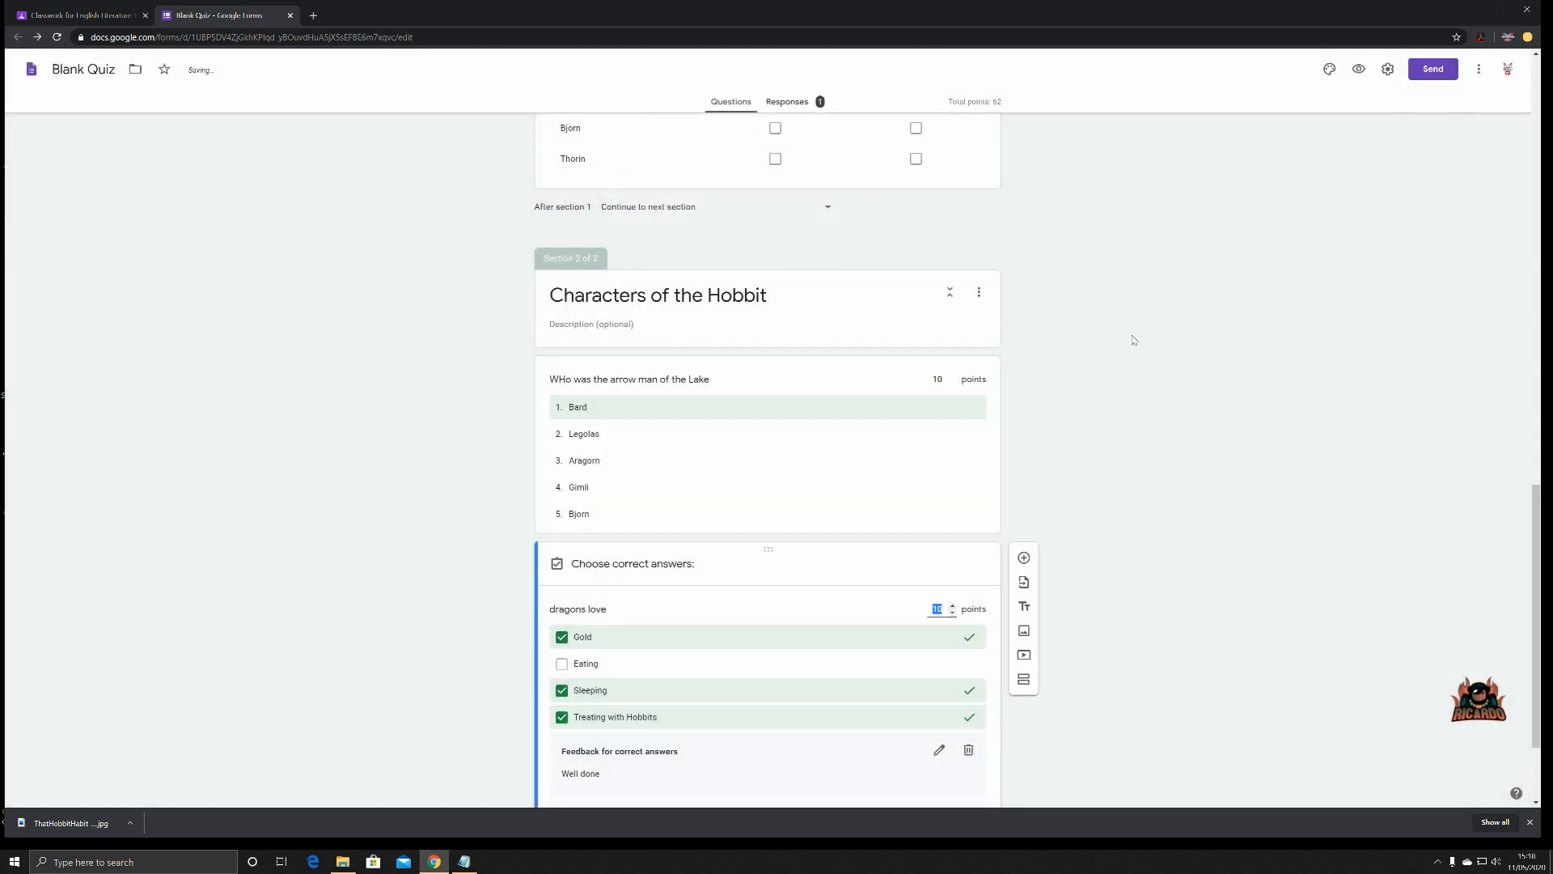
# Finish the dragons question's answer key and add a multiple-choice question titled "who was the wizard in the Hobbit"
pyautogui.scroll(-2, 1134, 340)
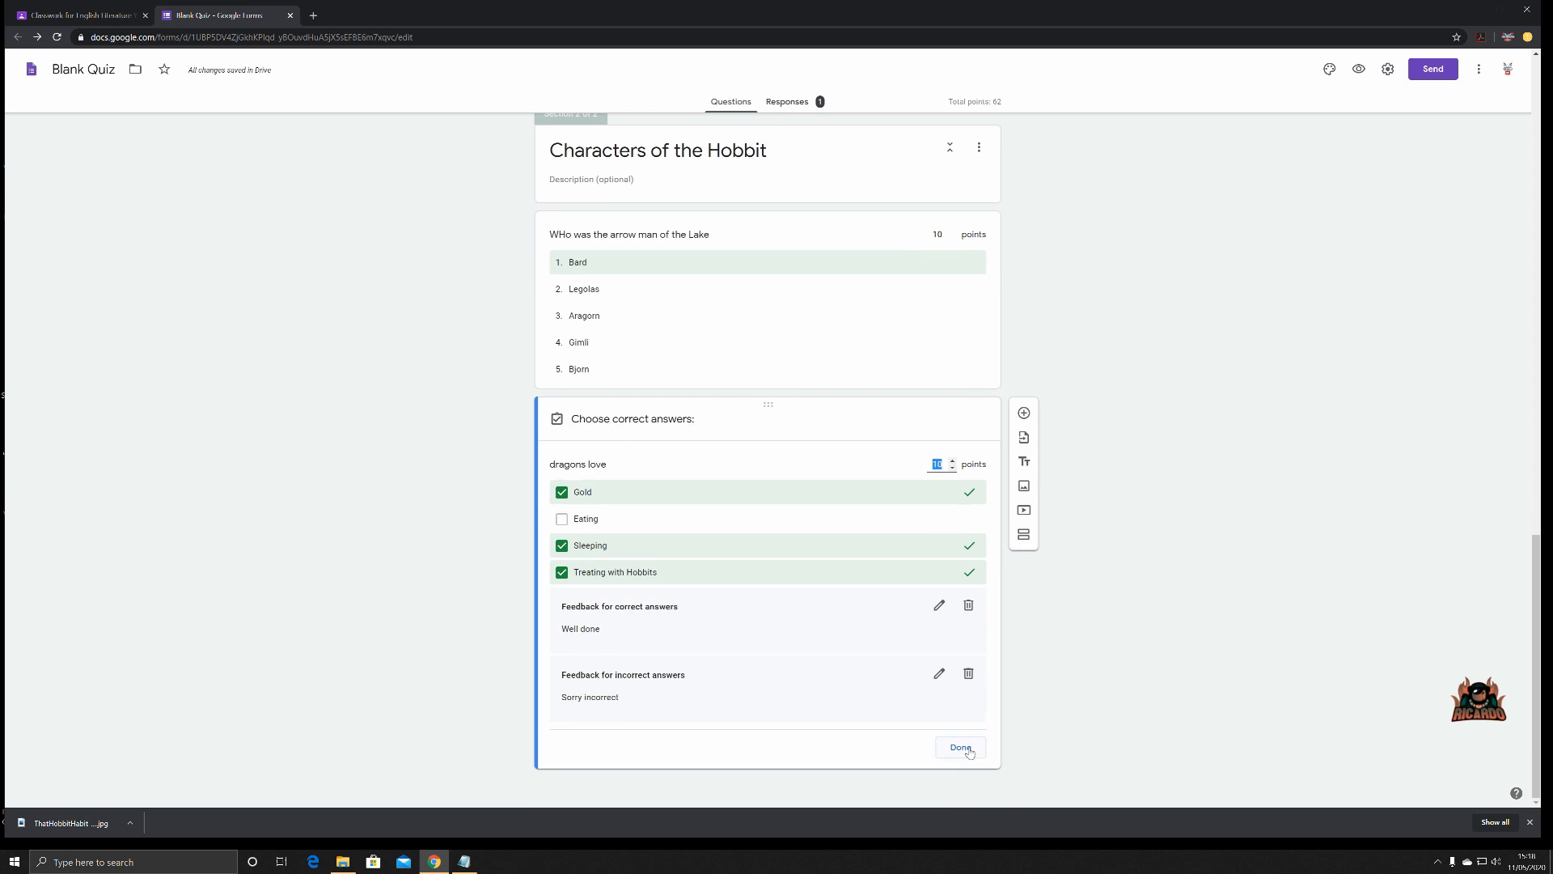
pyautogui.click(967, 749)
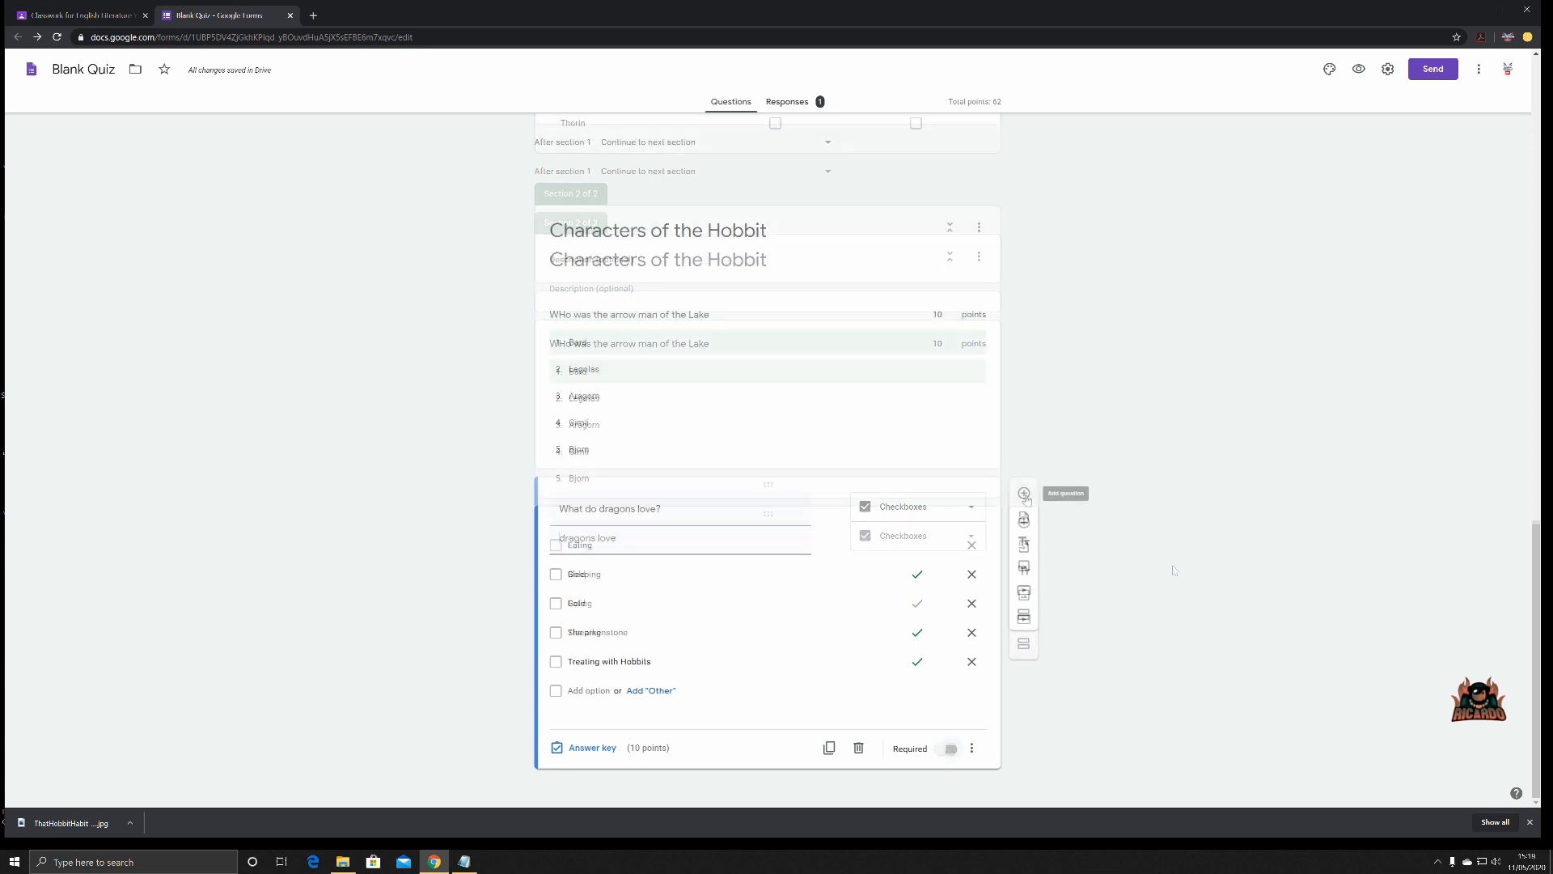
pyautogui.click(1024, 494)
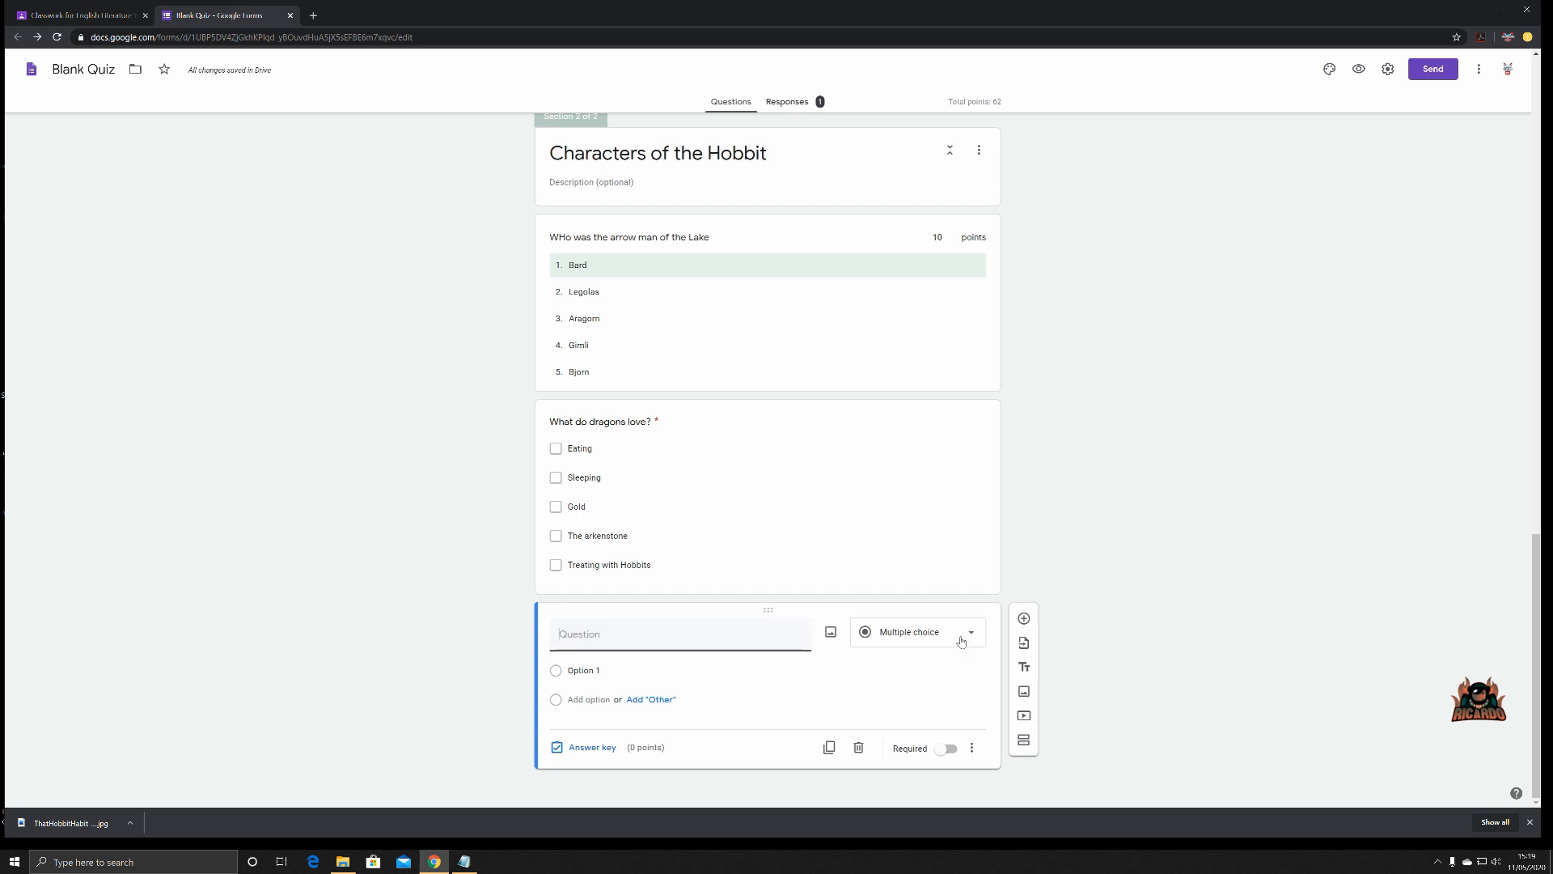
pyautogui.write('who was the wizard in')
pyautogui.write('the Hobbit')
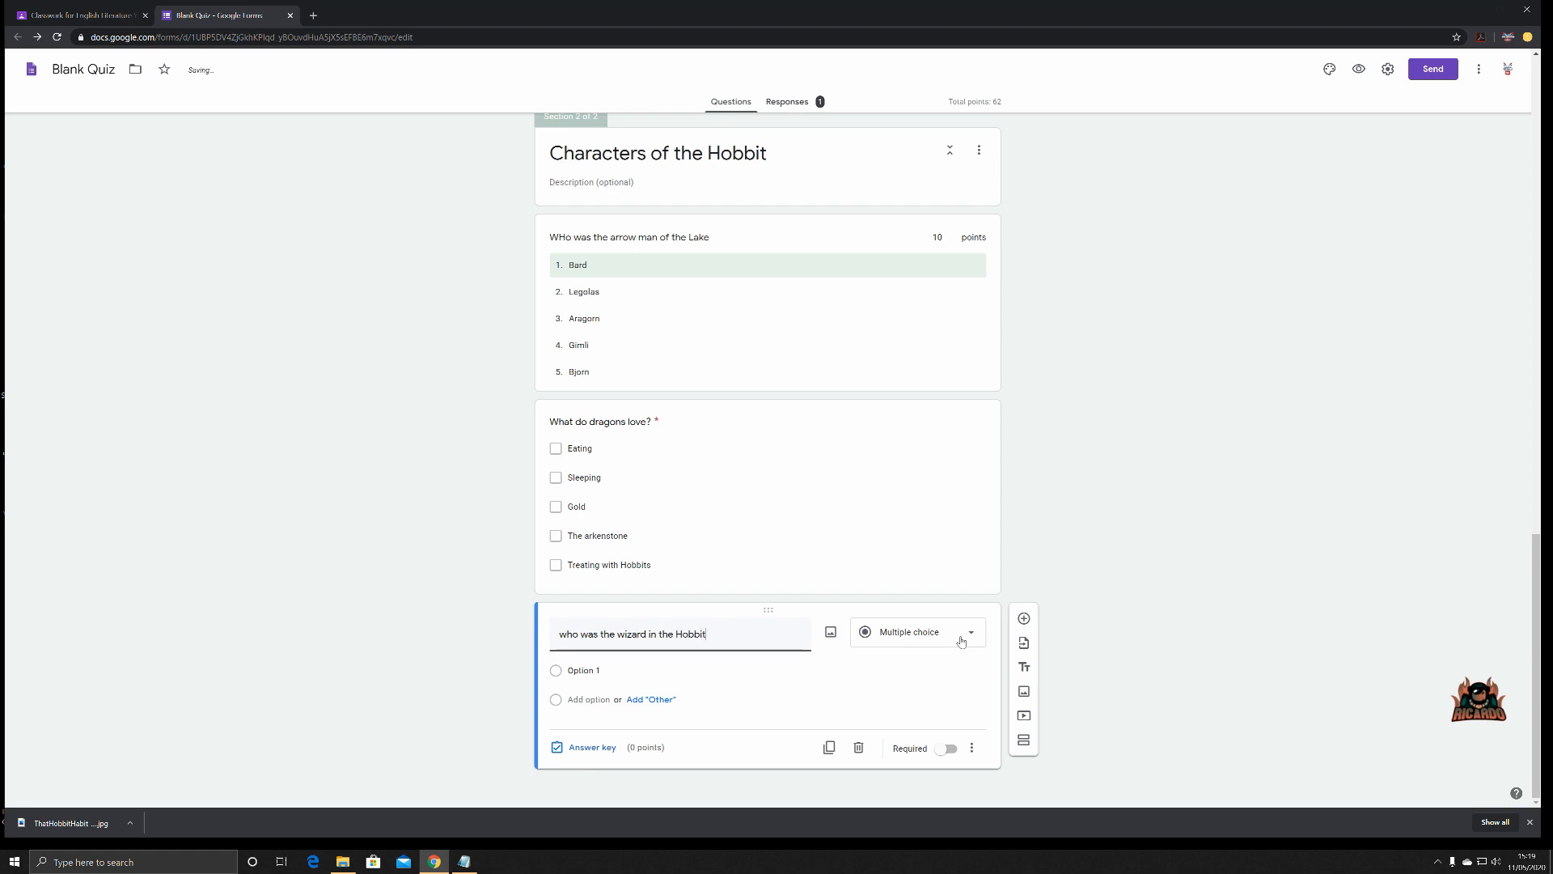
# Enter Gandalf, Radagast and Saruman as the options of the wizard question
pyautogui.click(615, 678)
pyautogui.write('Gandalf')
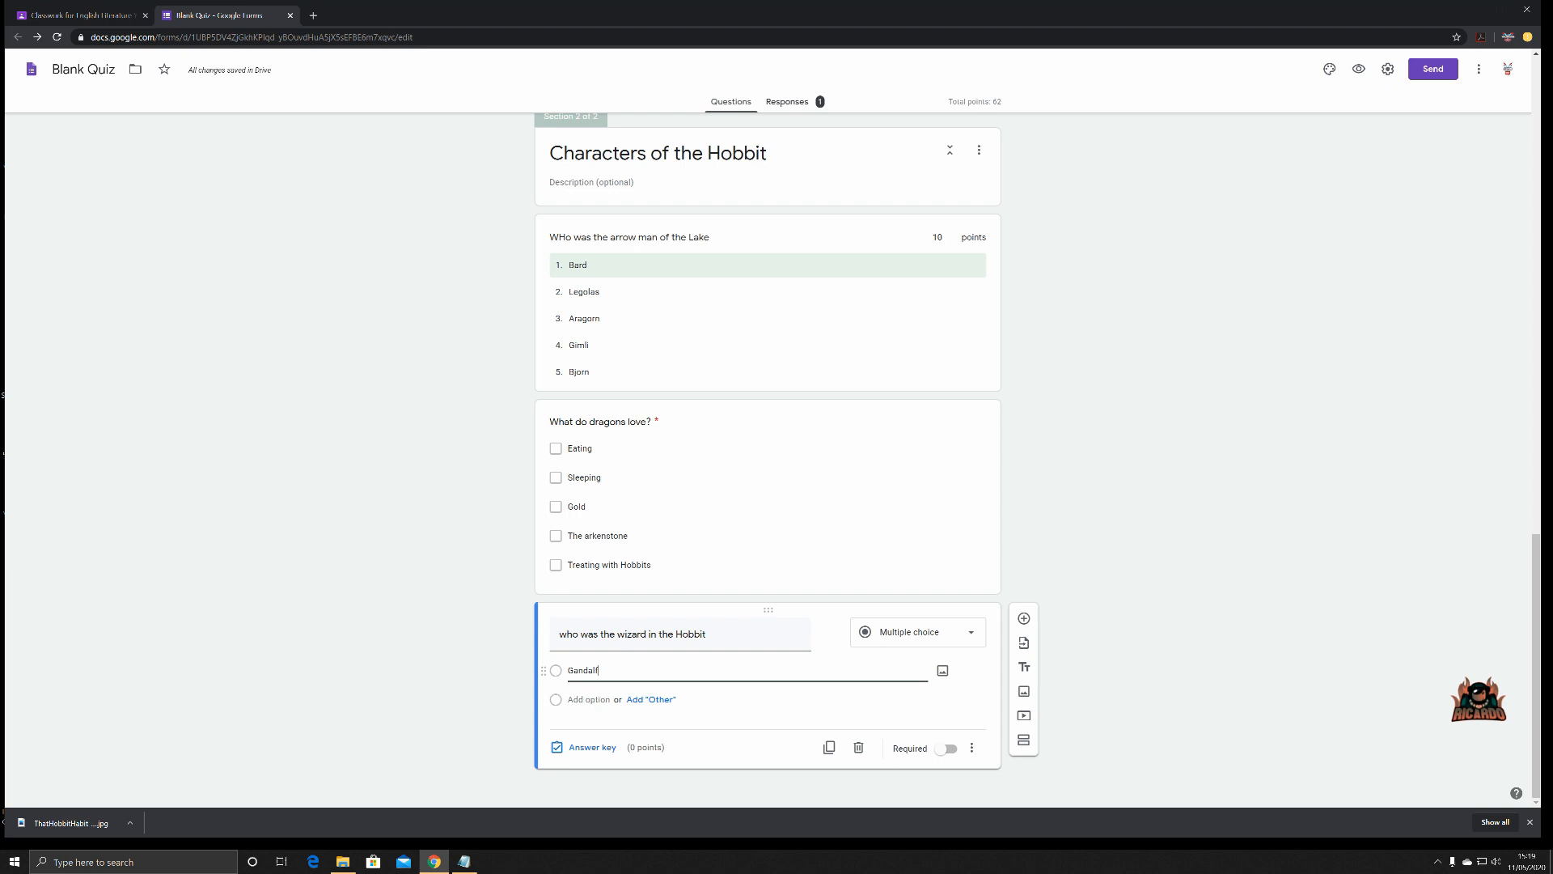
pyautogui.click(589, 699)
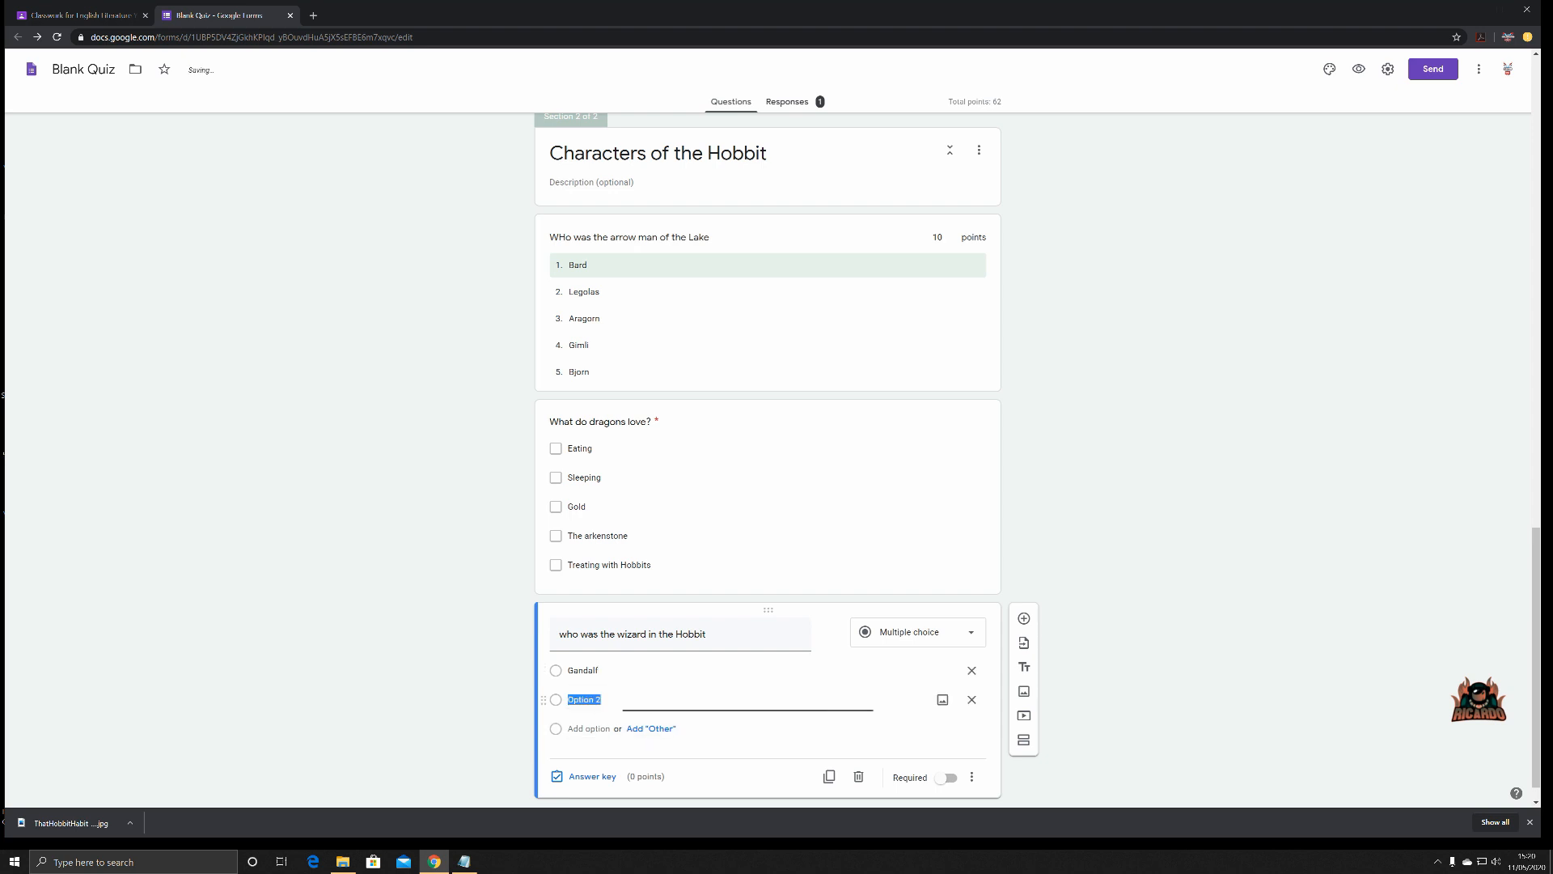
pyautogui.write('Radagast')
pyautogui.press('Return')
pyautogui.write('Saruman')
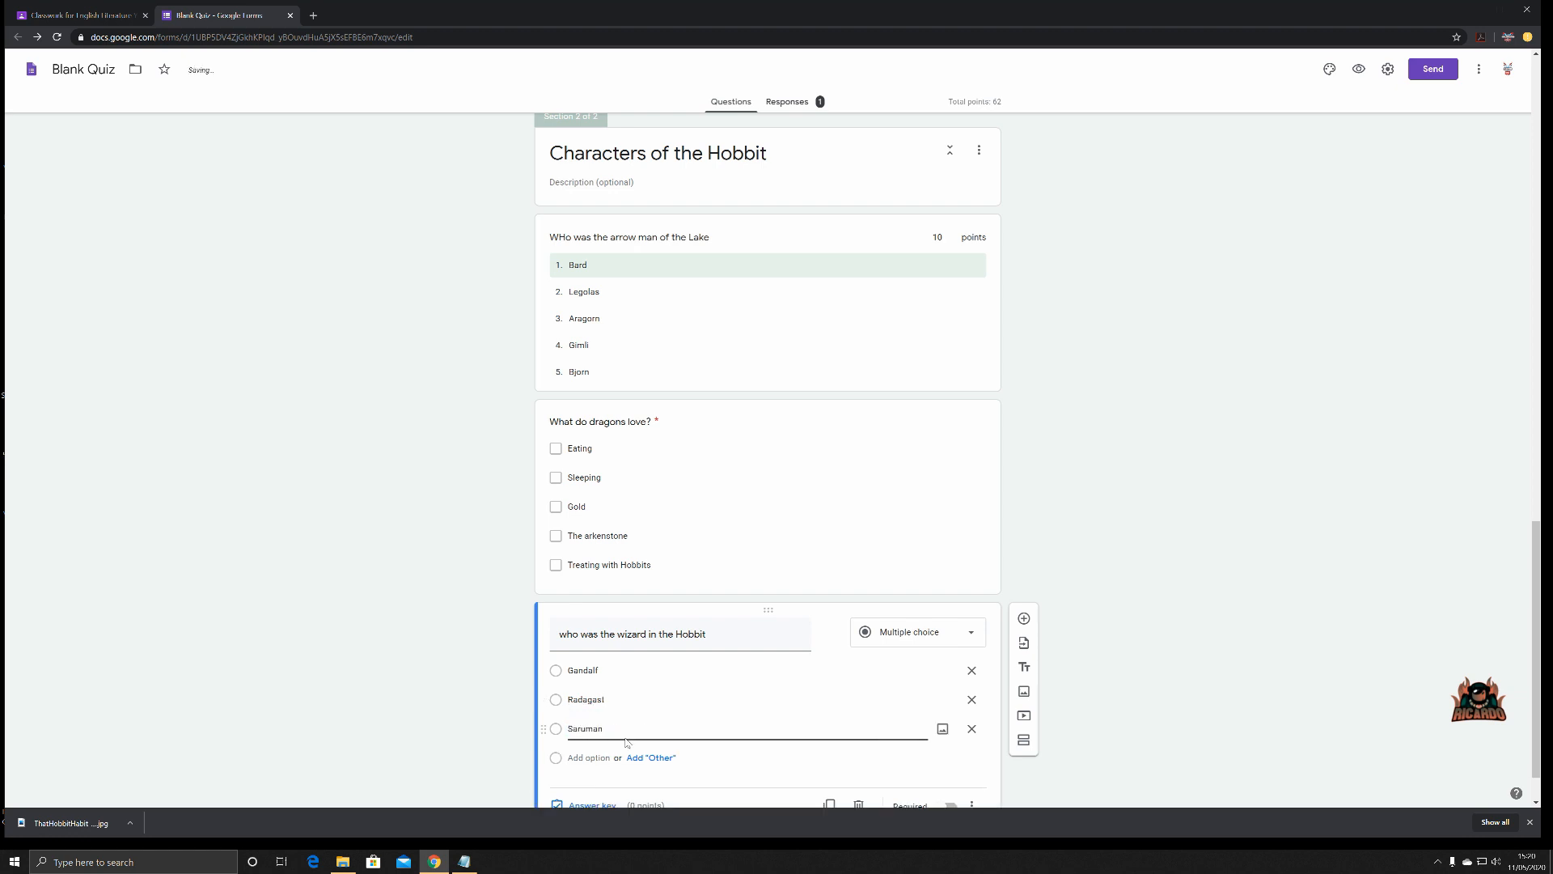
pyautogui.click(468, 745)
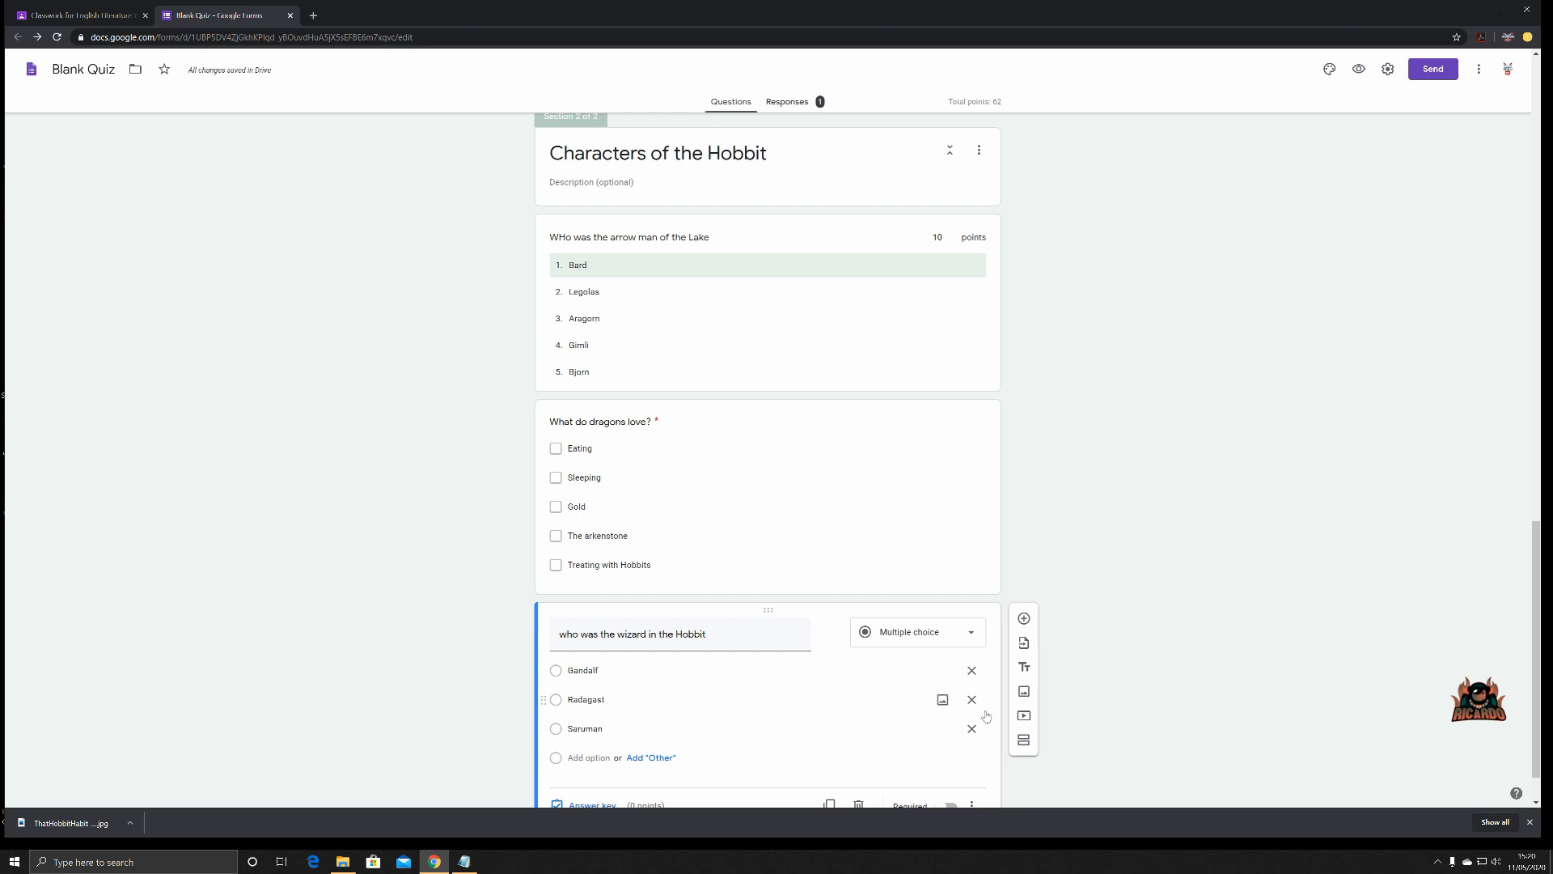
# Mark Gandalf, Saruman and Radagast as correct answers in the wizard question's answer key
pyautogui.click(576, 671)
pyautogui.scroll(-1, 599, 728)
pyautogui.click(594, 752)
pyautogui.click(570, 642)
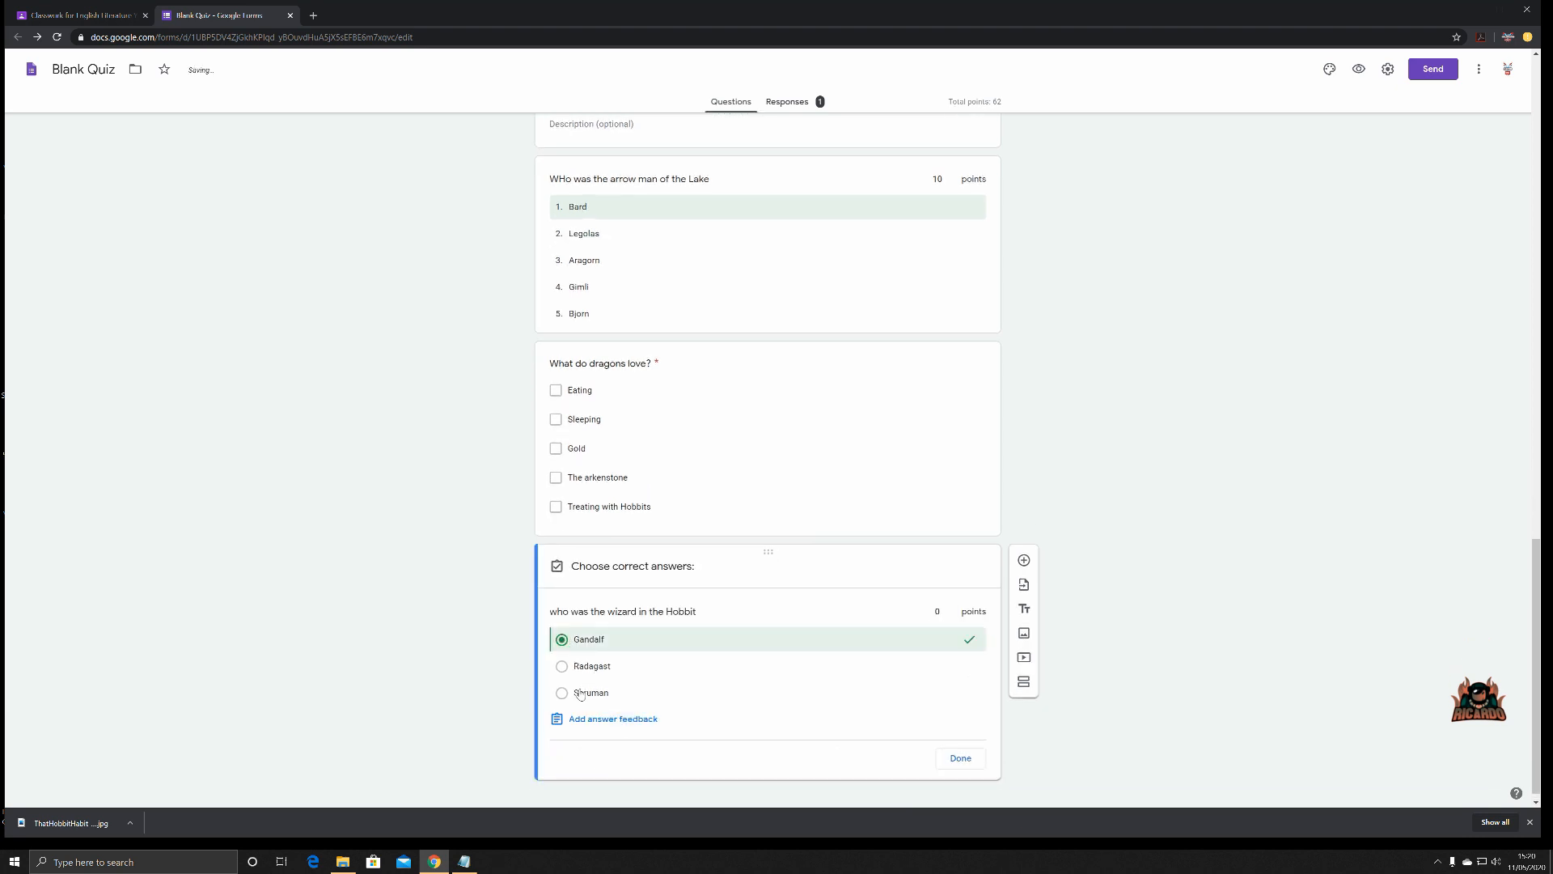
pyautogui.click(577, 694)
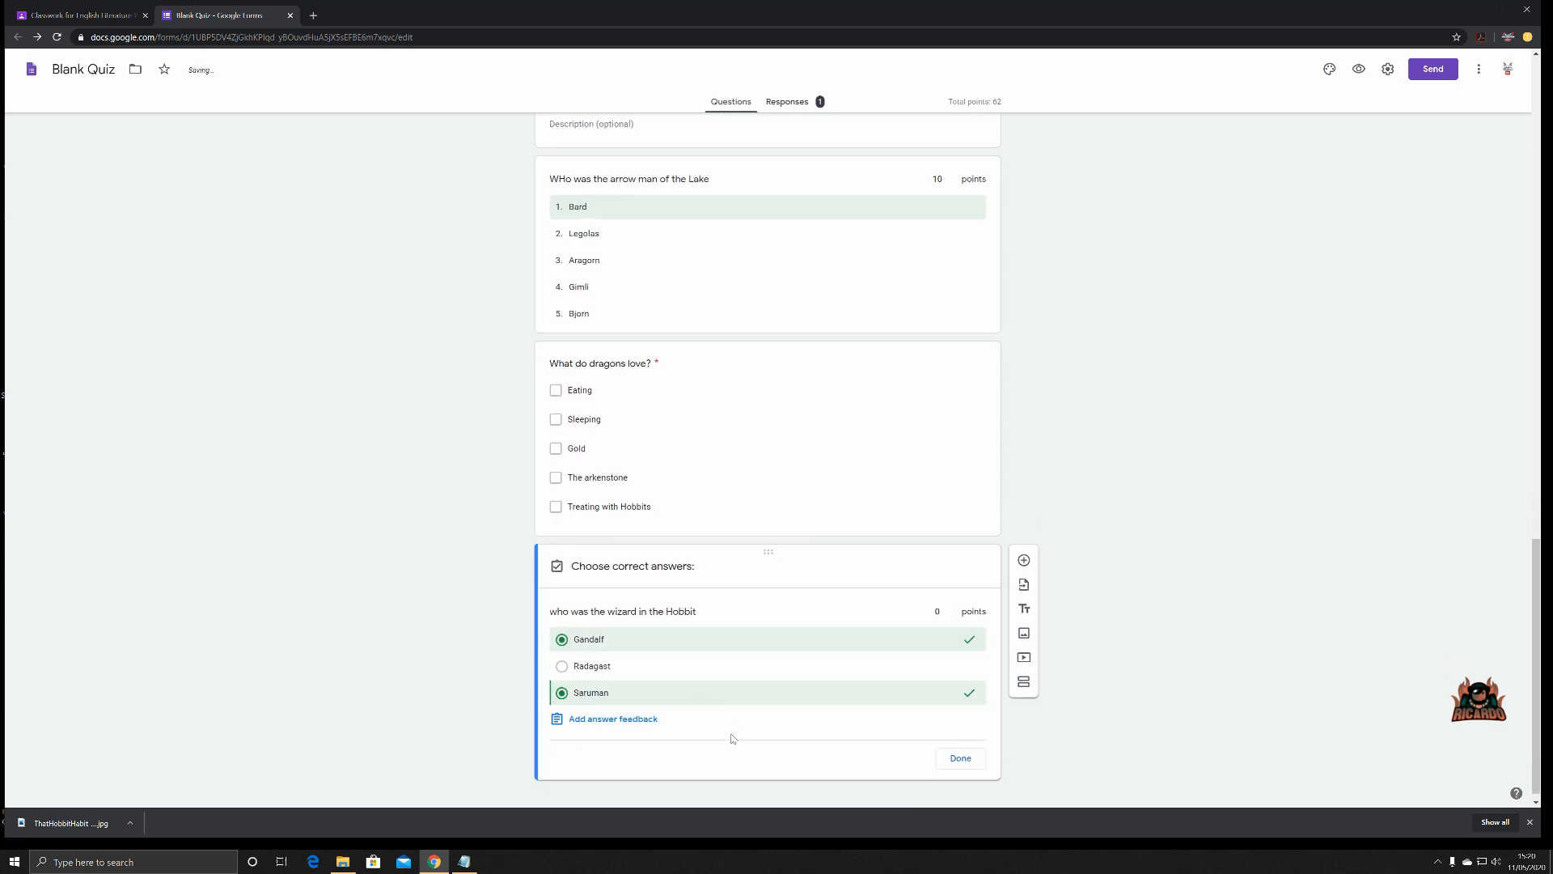
pyautogui.click(588, 668)
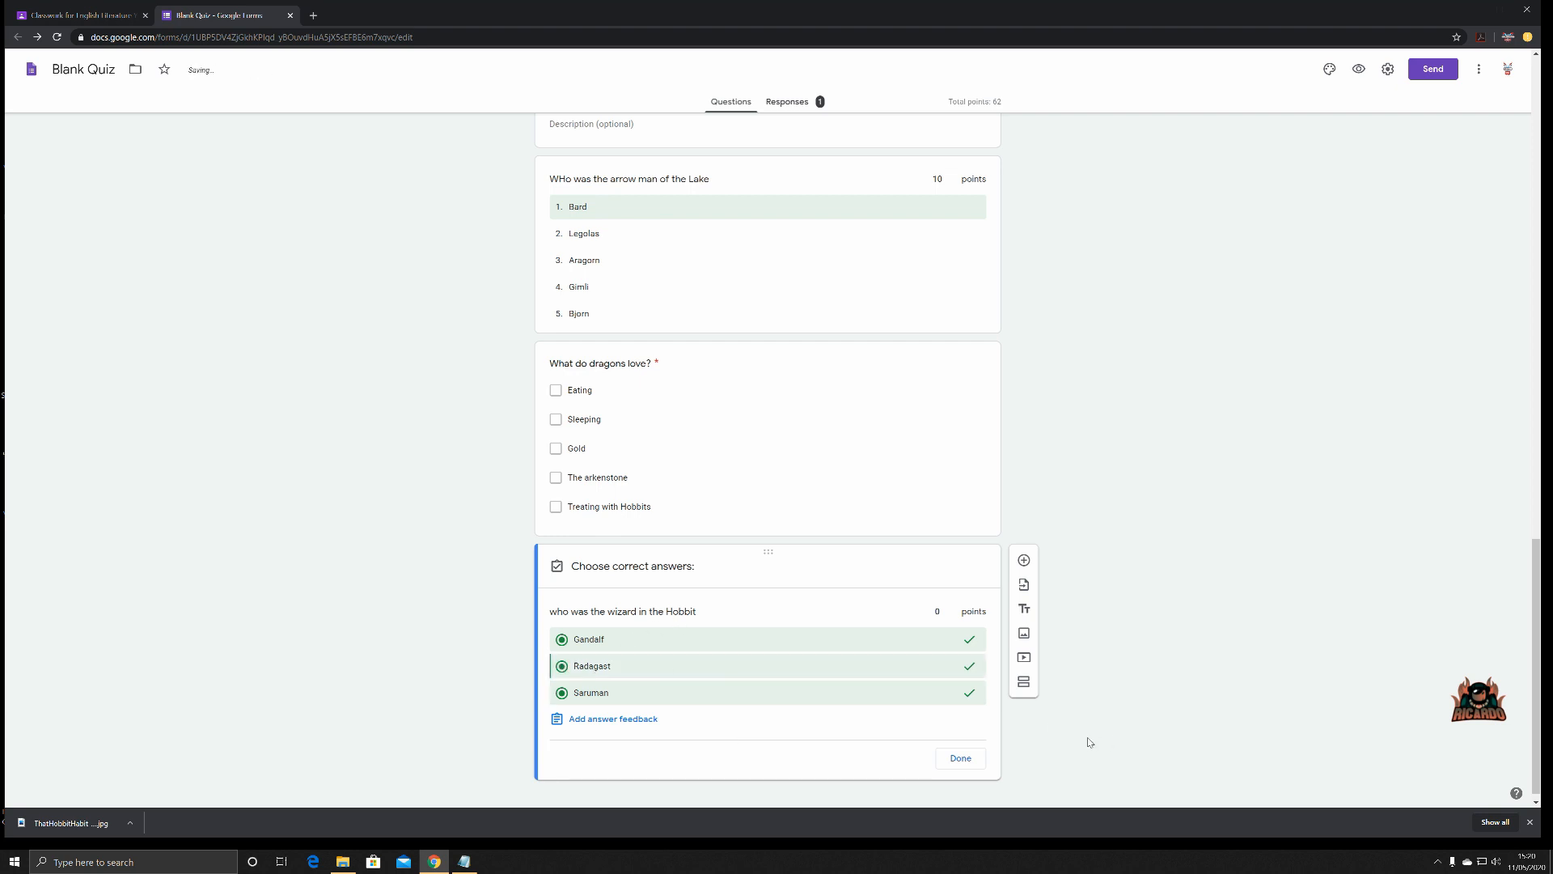
# Set the wizard question's value to 10 points and make the question required
pyautogui.doubleClick(952, 609)
pyautogui.click(961, 759)
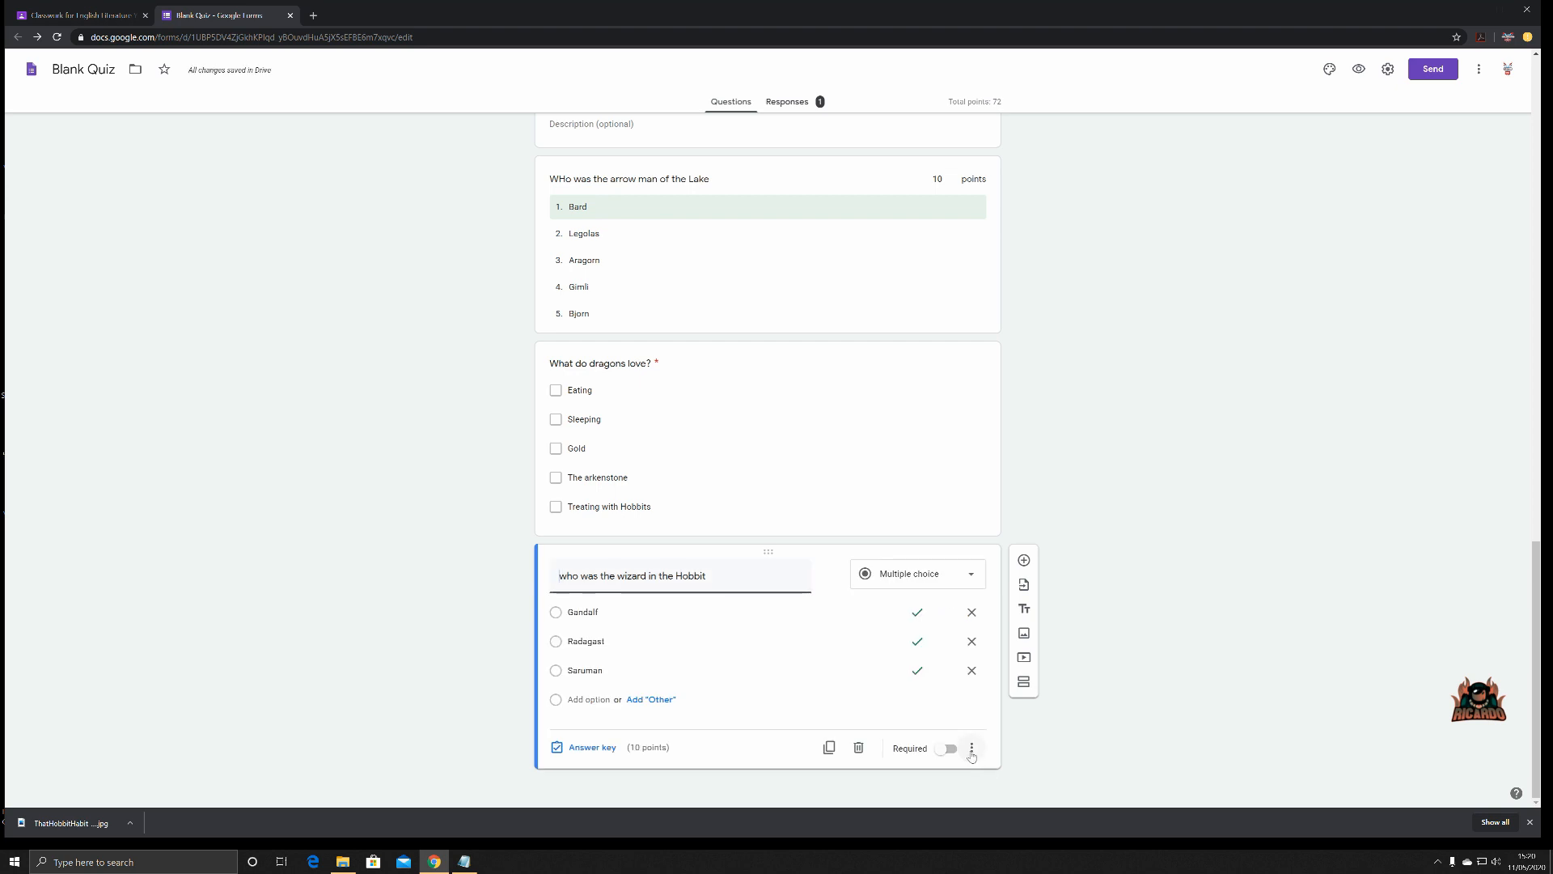
pyautogui.click(954, 749)
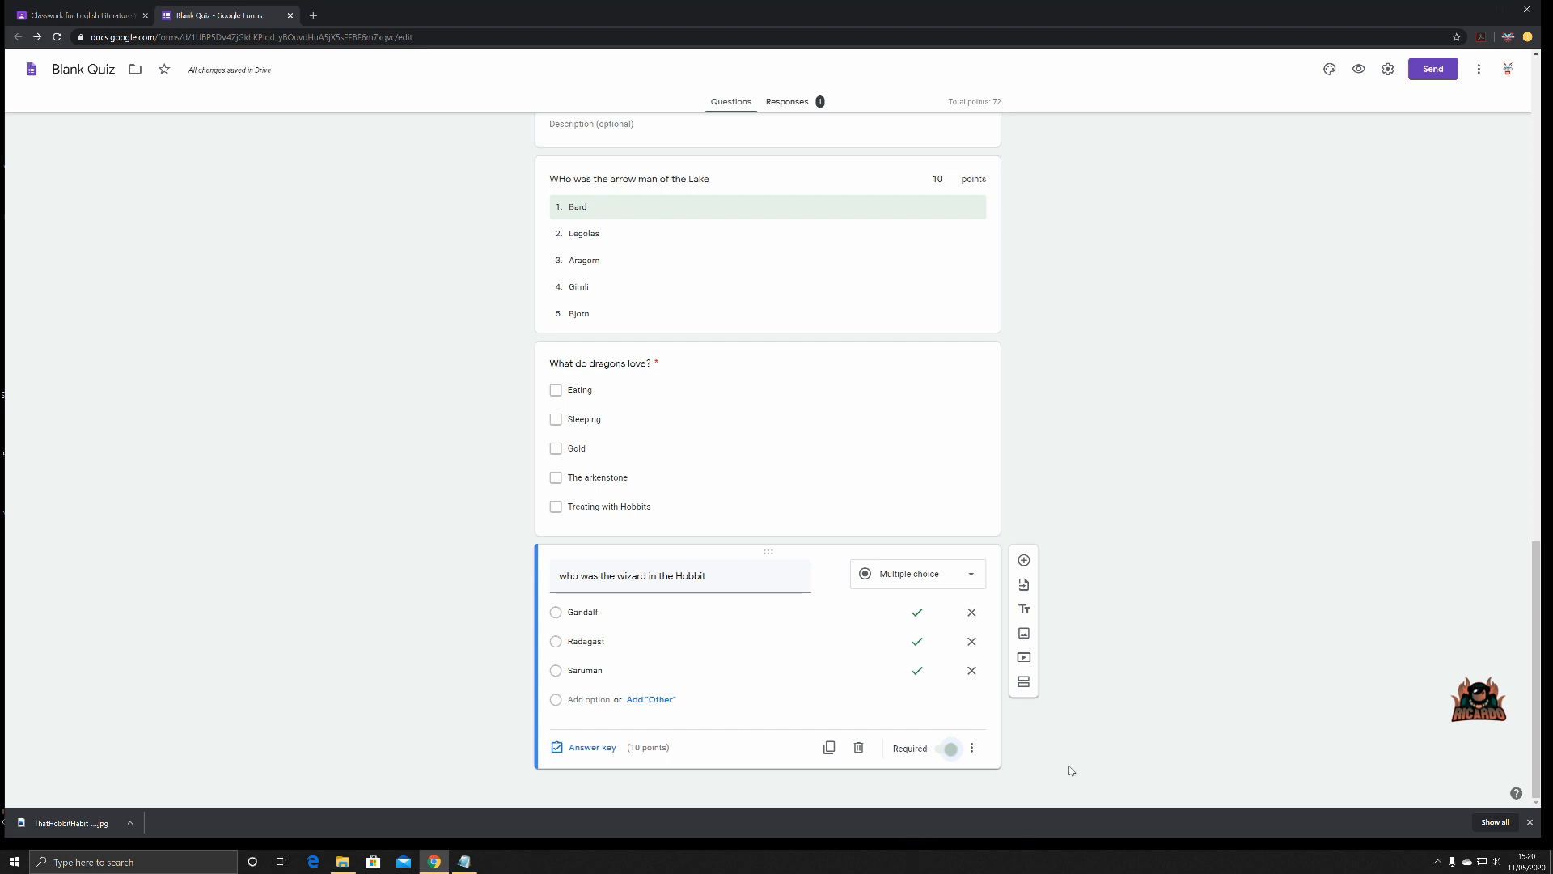
# Add a new section titled "Places of the Hobbit" with the description "where did they go in Middle earth"
pyautogui.click(1029, 687)
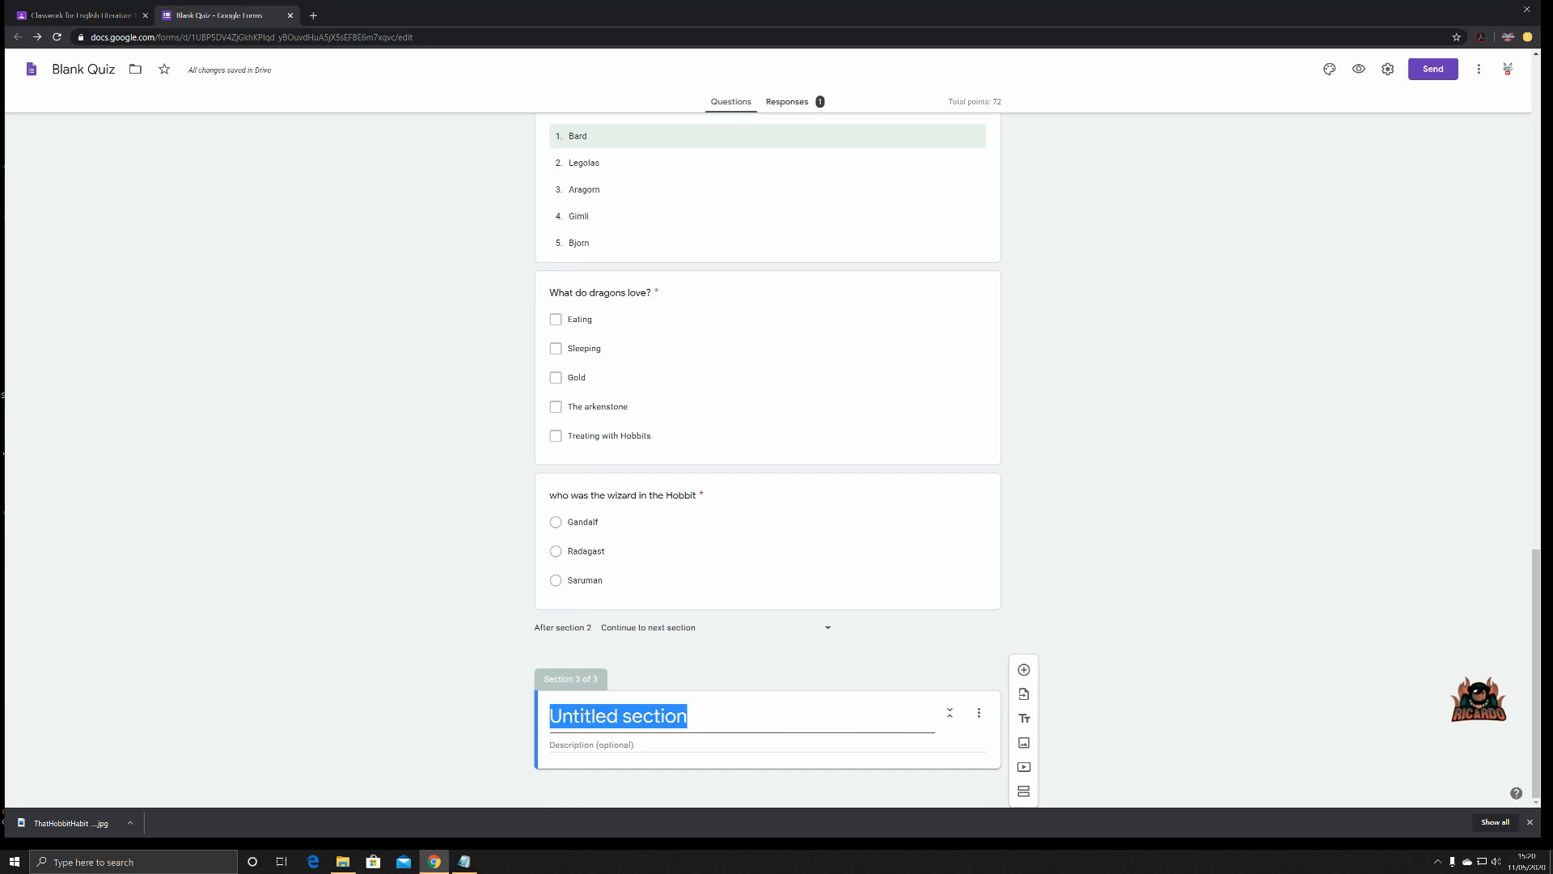
pyautogui.write('Places of t')
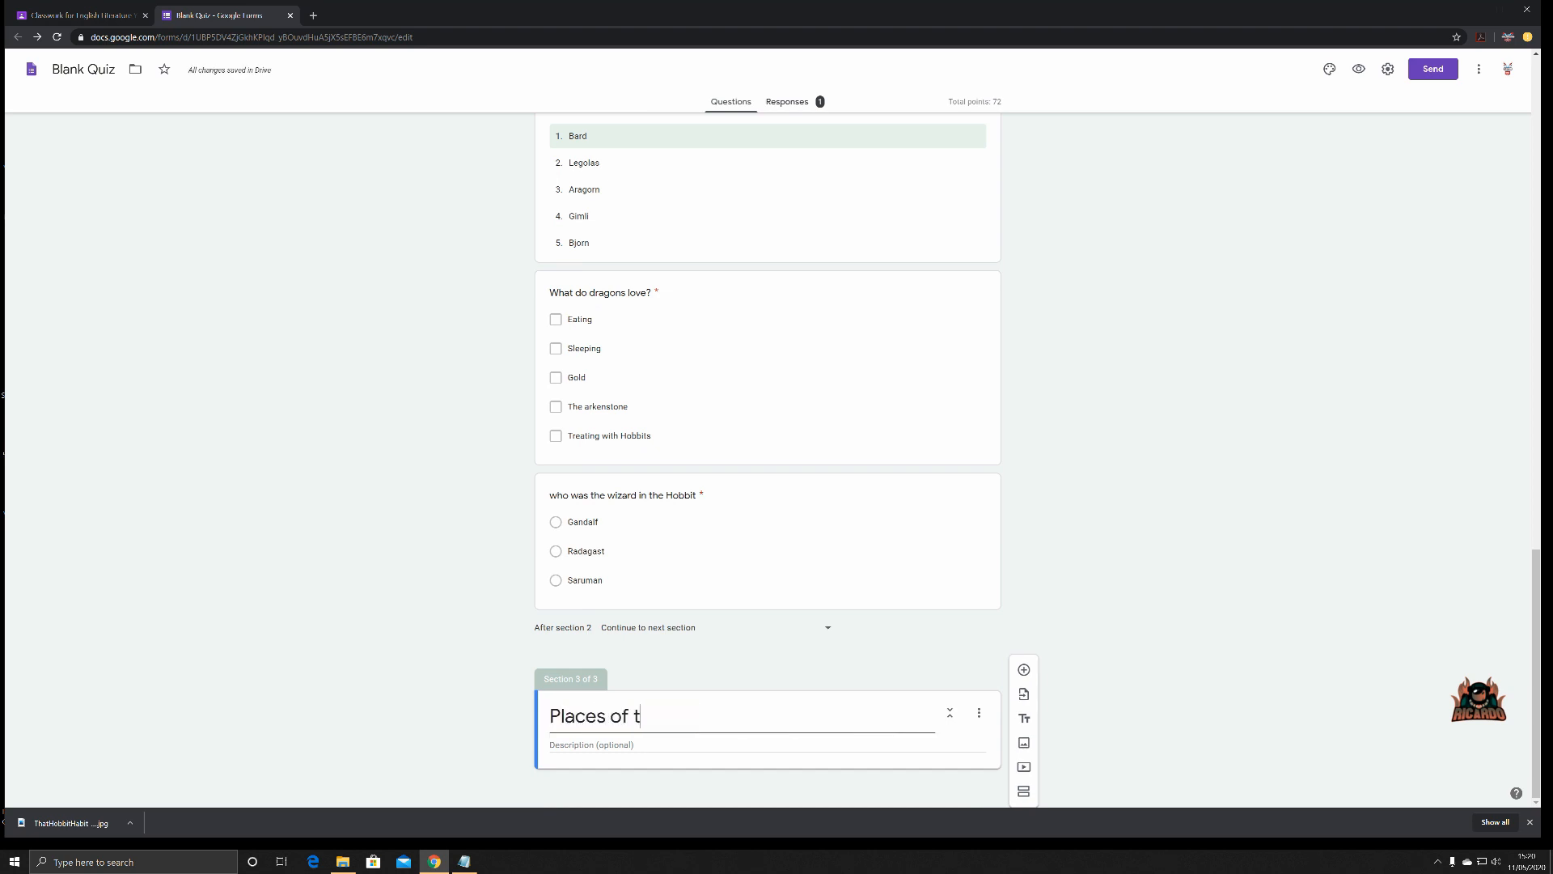
pyautogui.write('he Hobbit')
pyautogui.click(665, 746)
pyautogui.write('where did t')
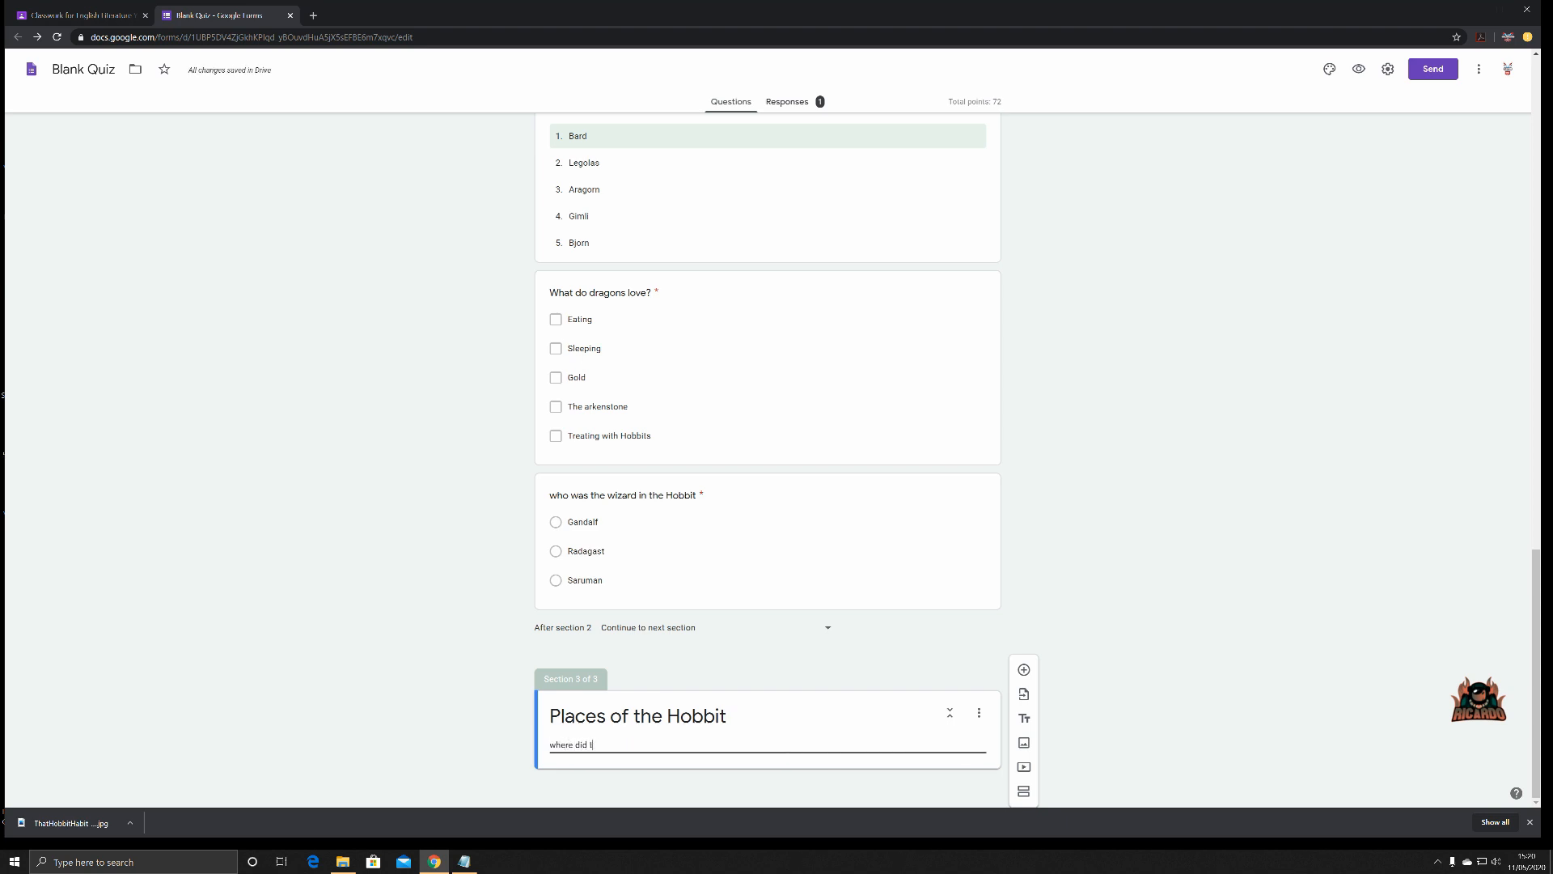
pyautogui.write('hey go in Middle earth')
pyautogui.click(1117, 685)
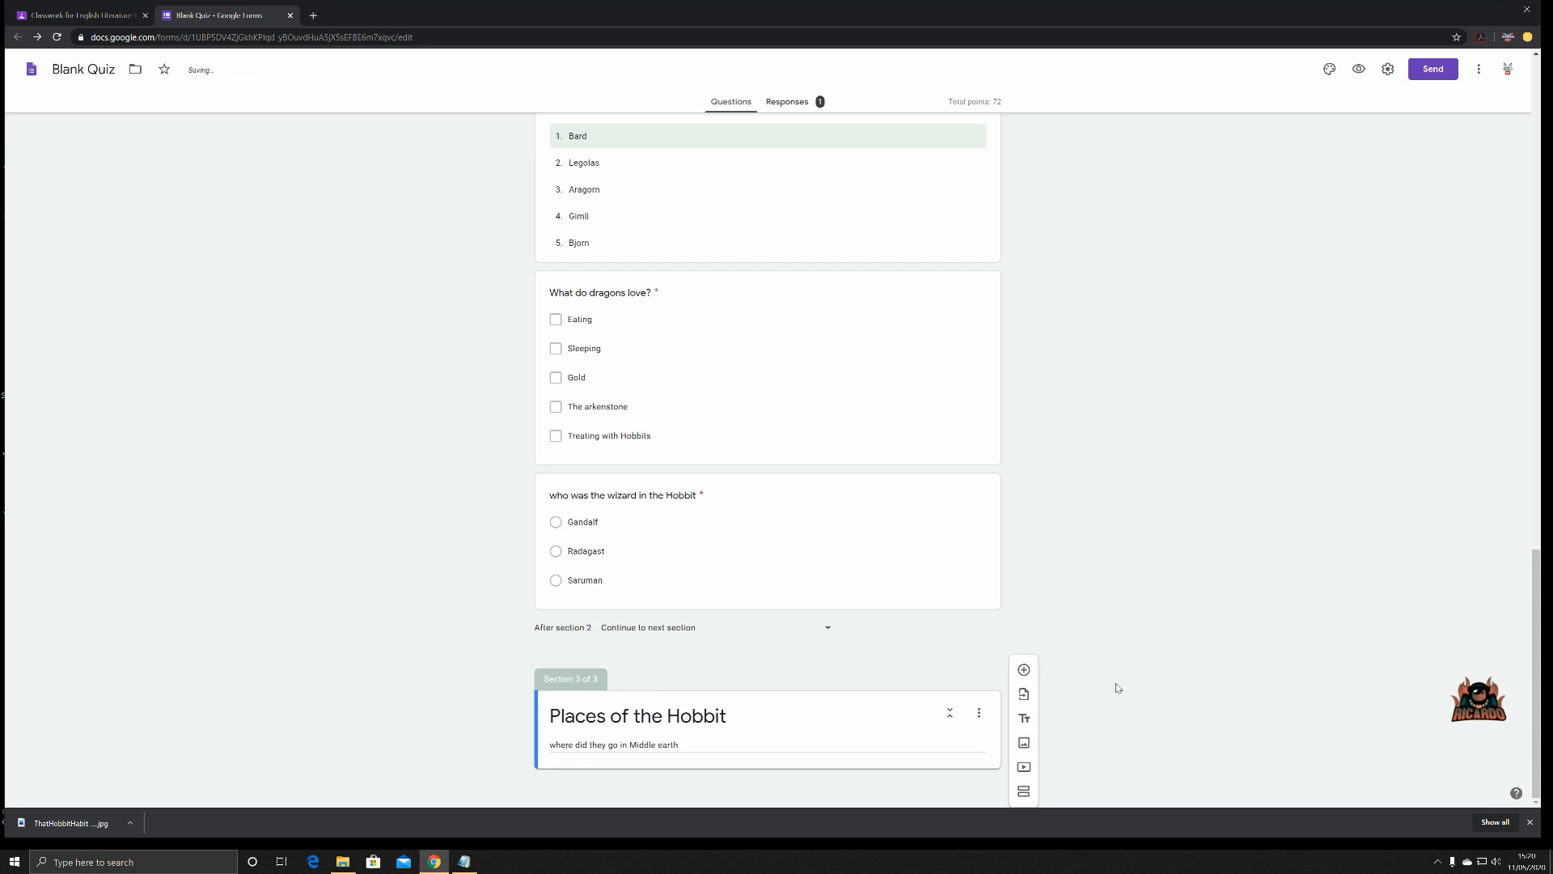
# Add a question to the Places of the Hobbit section and make it a multiple-choice grid
pyautogui.click(1024, 669)
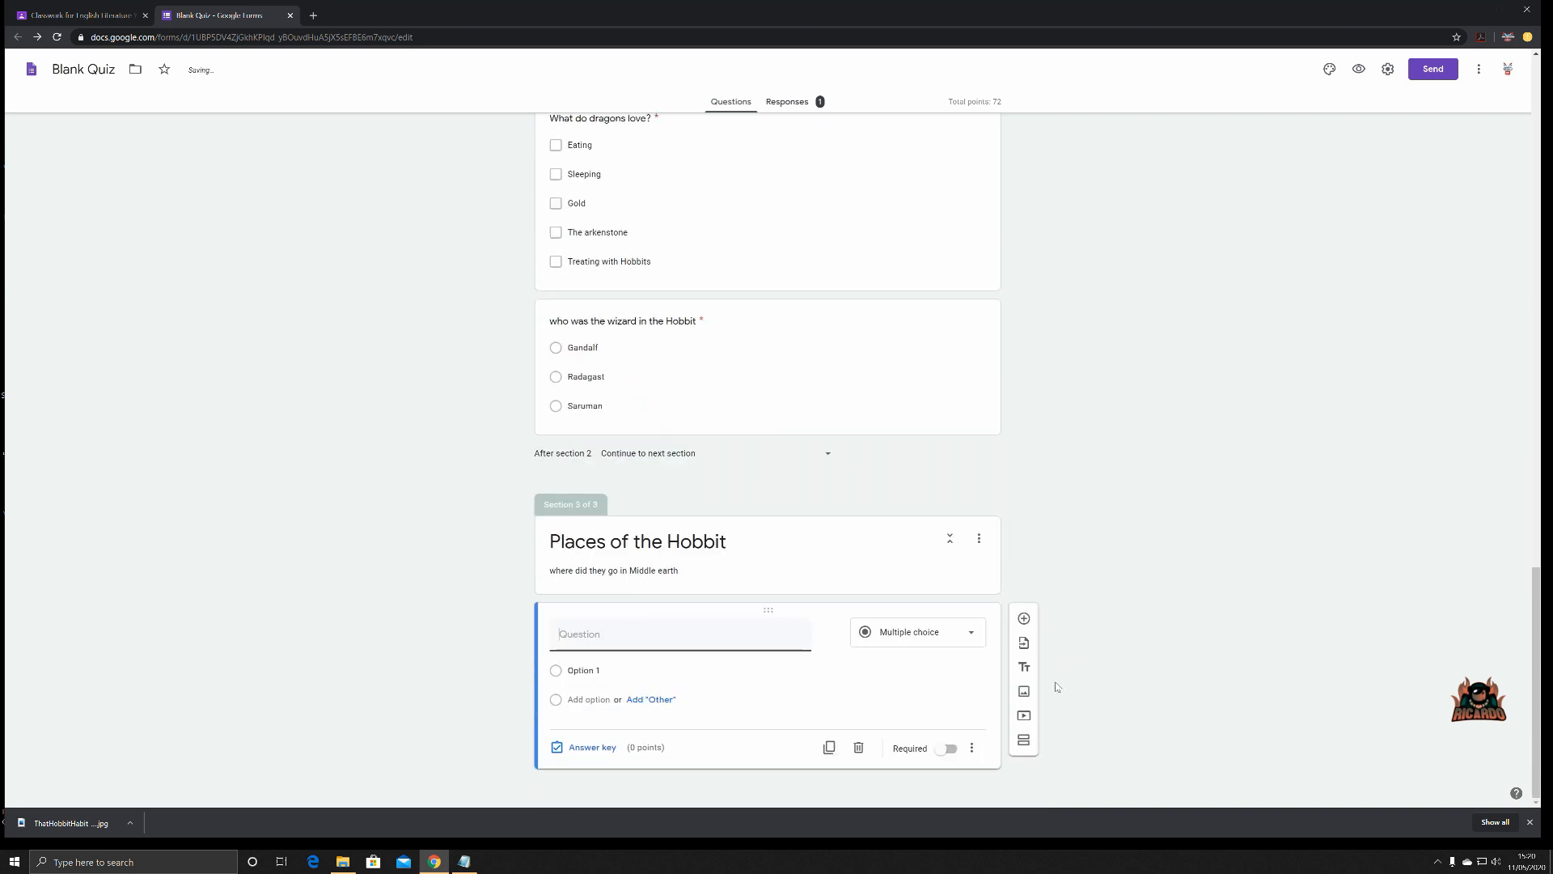
pyautogui.click(969, 639)
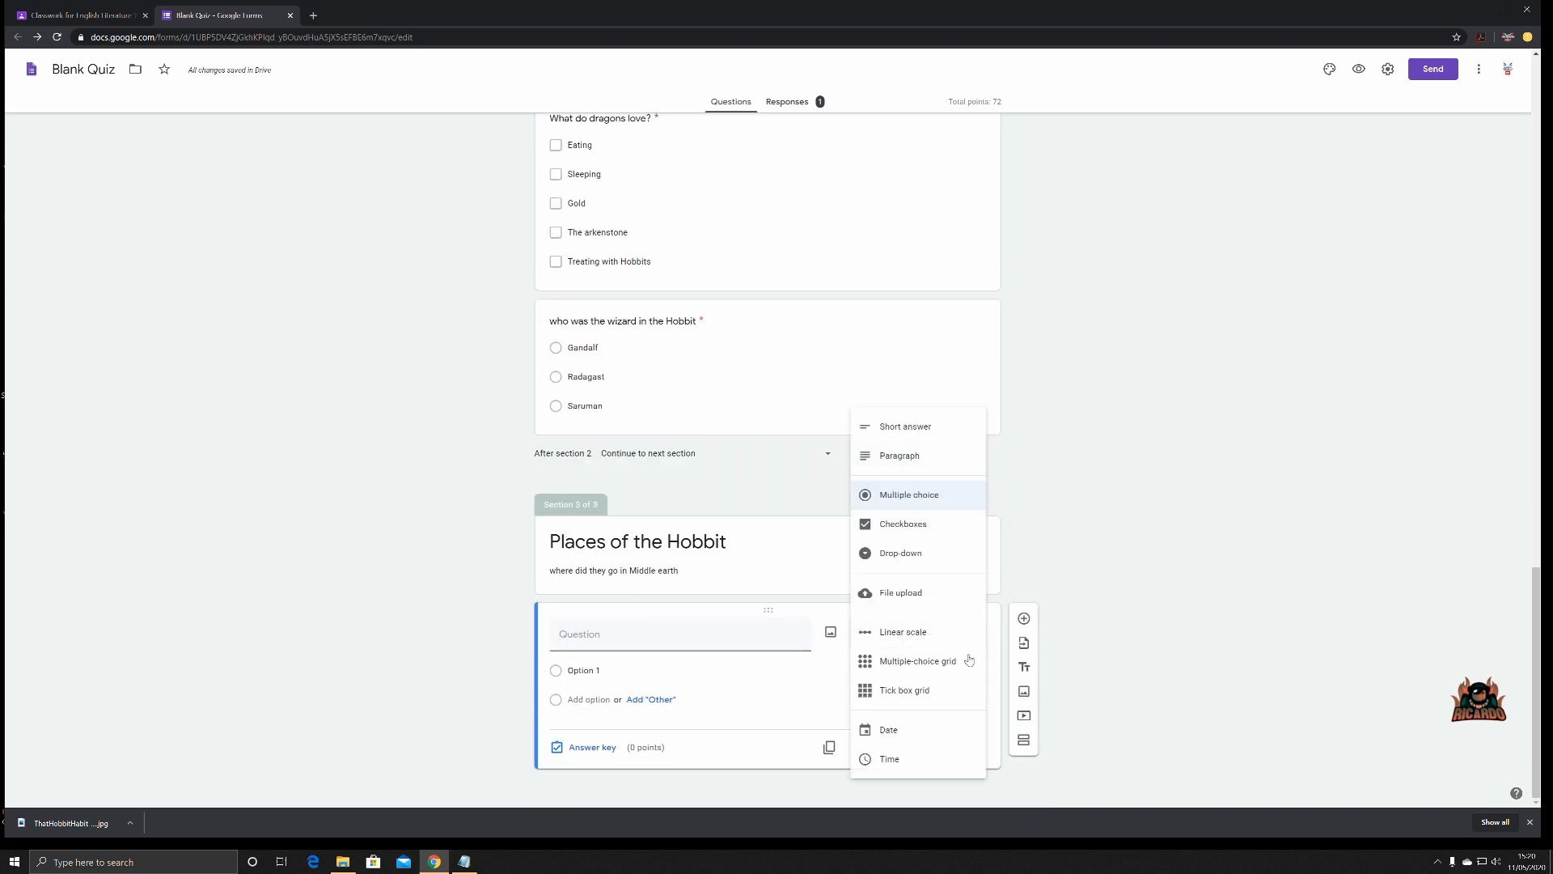
pyautogui.click(900, 663)
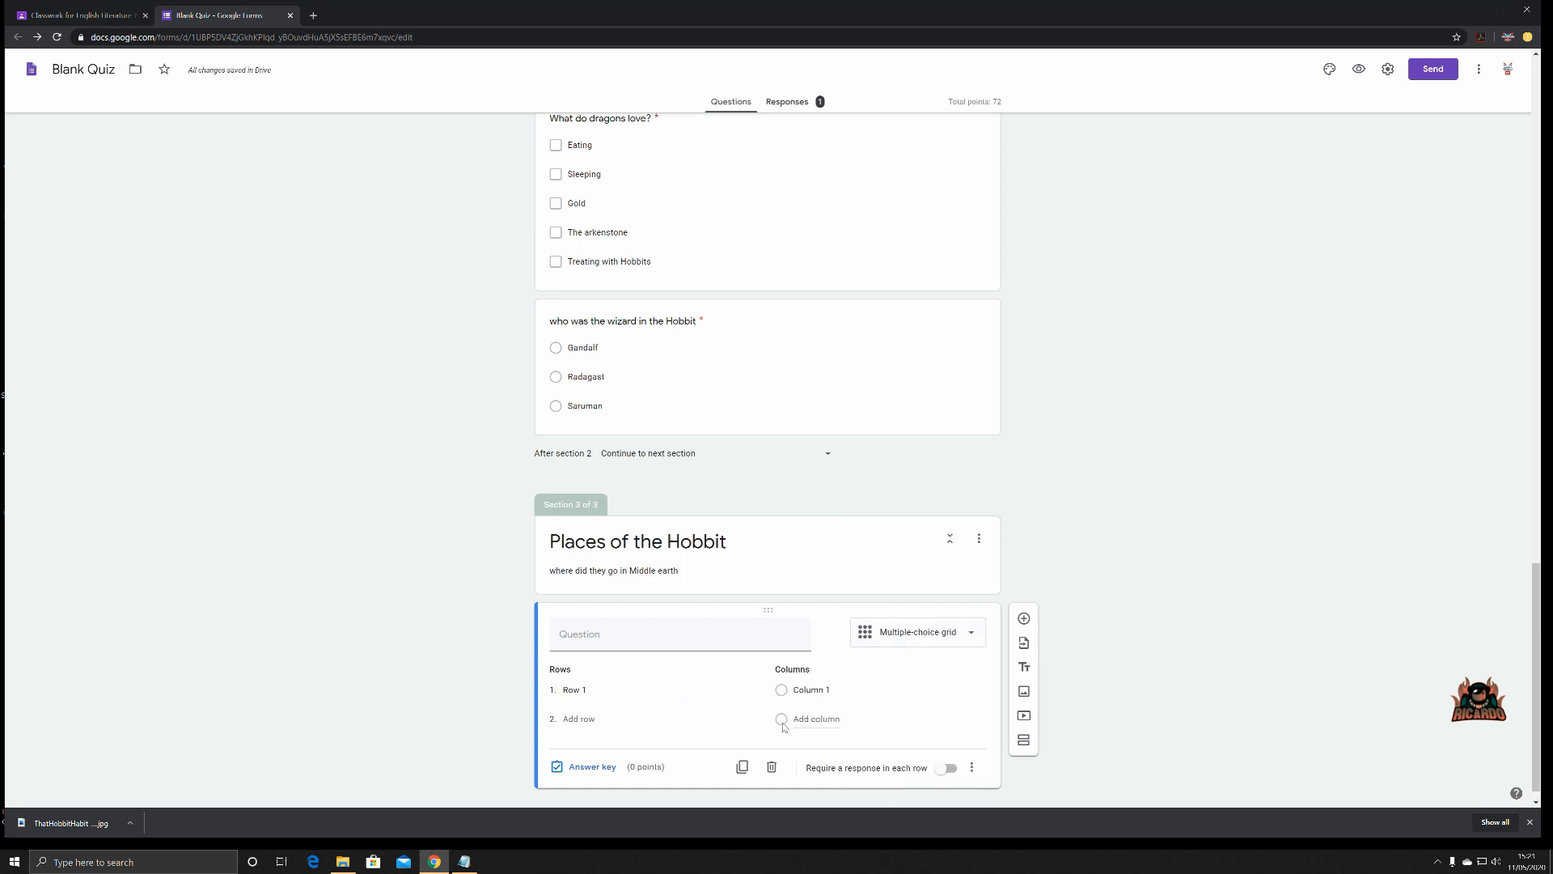
# Enter Rivendell, Bree, Buckland and The Shire as the first four rows of the grid question
pyautogui.click(576, 690)
pyautogui.write('Rivendell')
pyautogui.click(578, 719)
pyautogui.write('V')
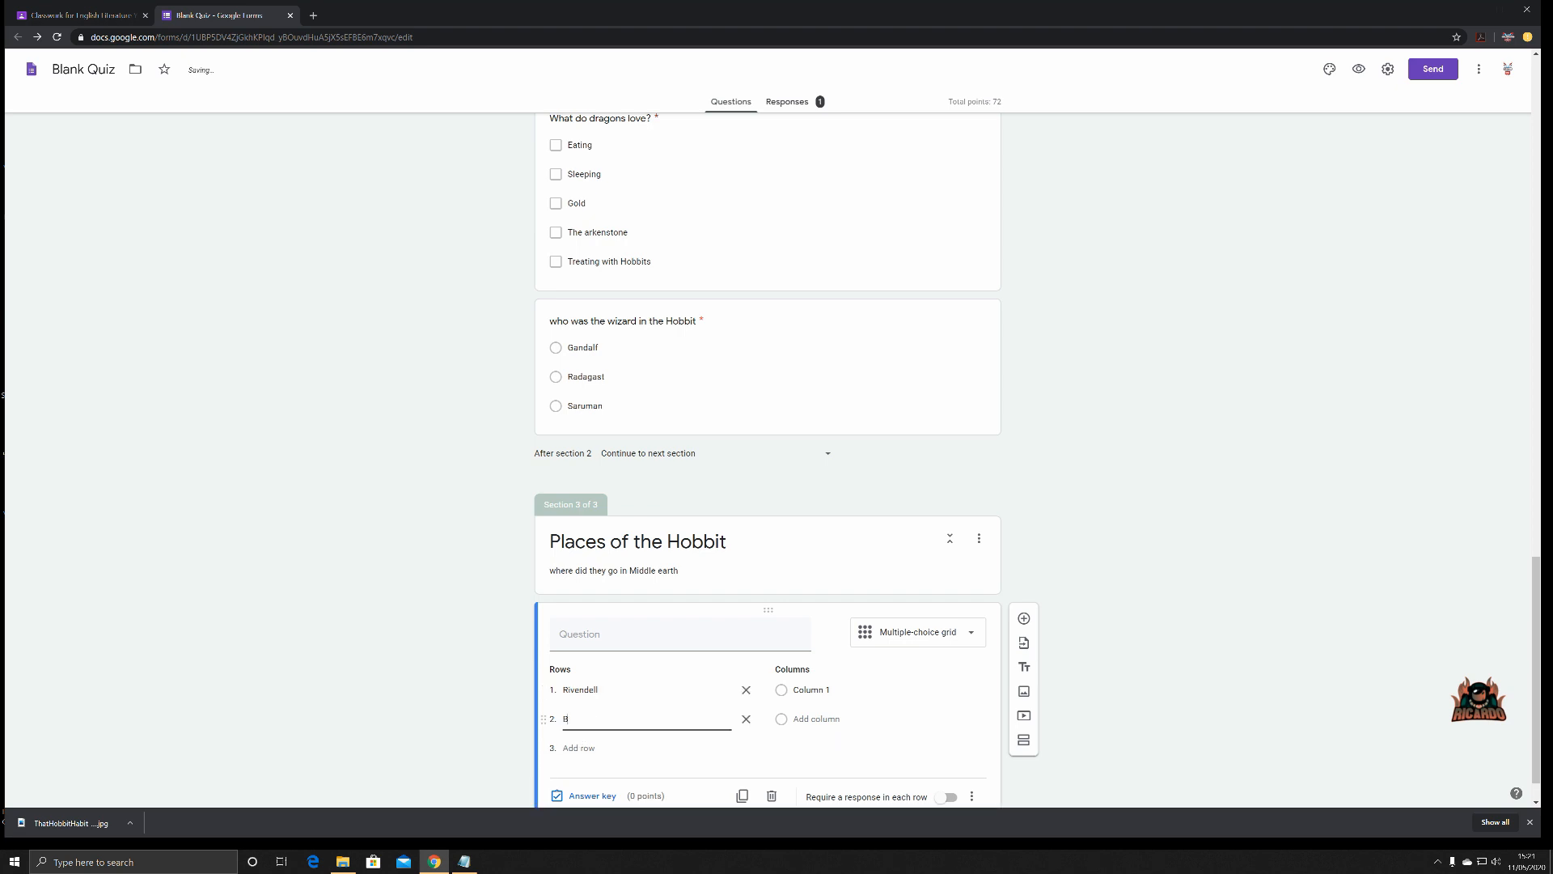
pyautogui.click(580, 747)
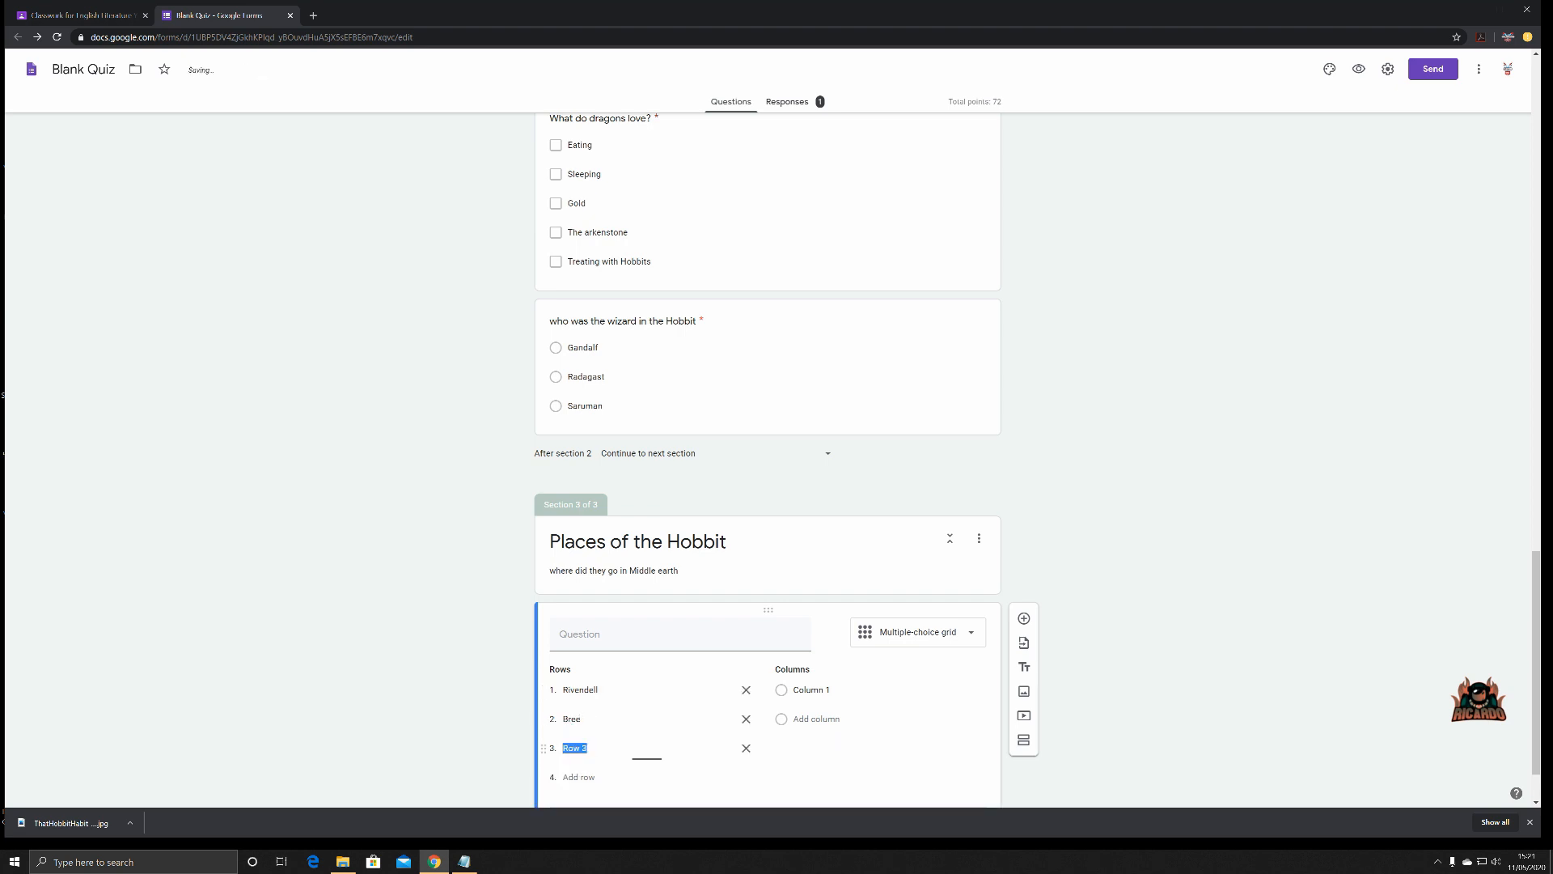
pyautogui.write('Bu')
pyautogui.click(584, 776)
pyautogui.write('The Shire')
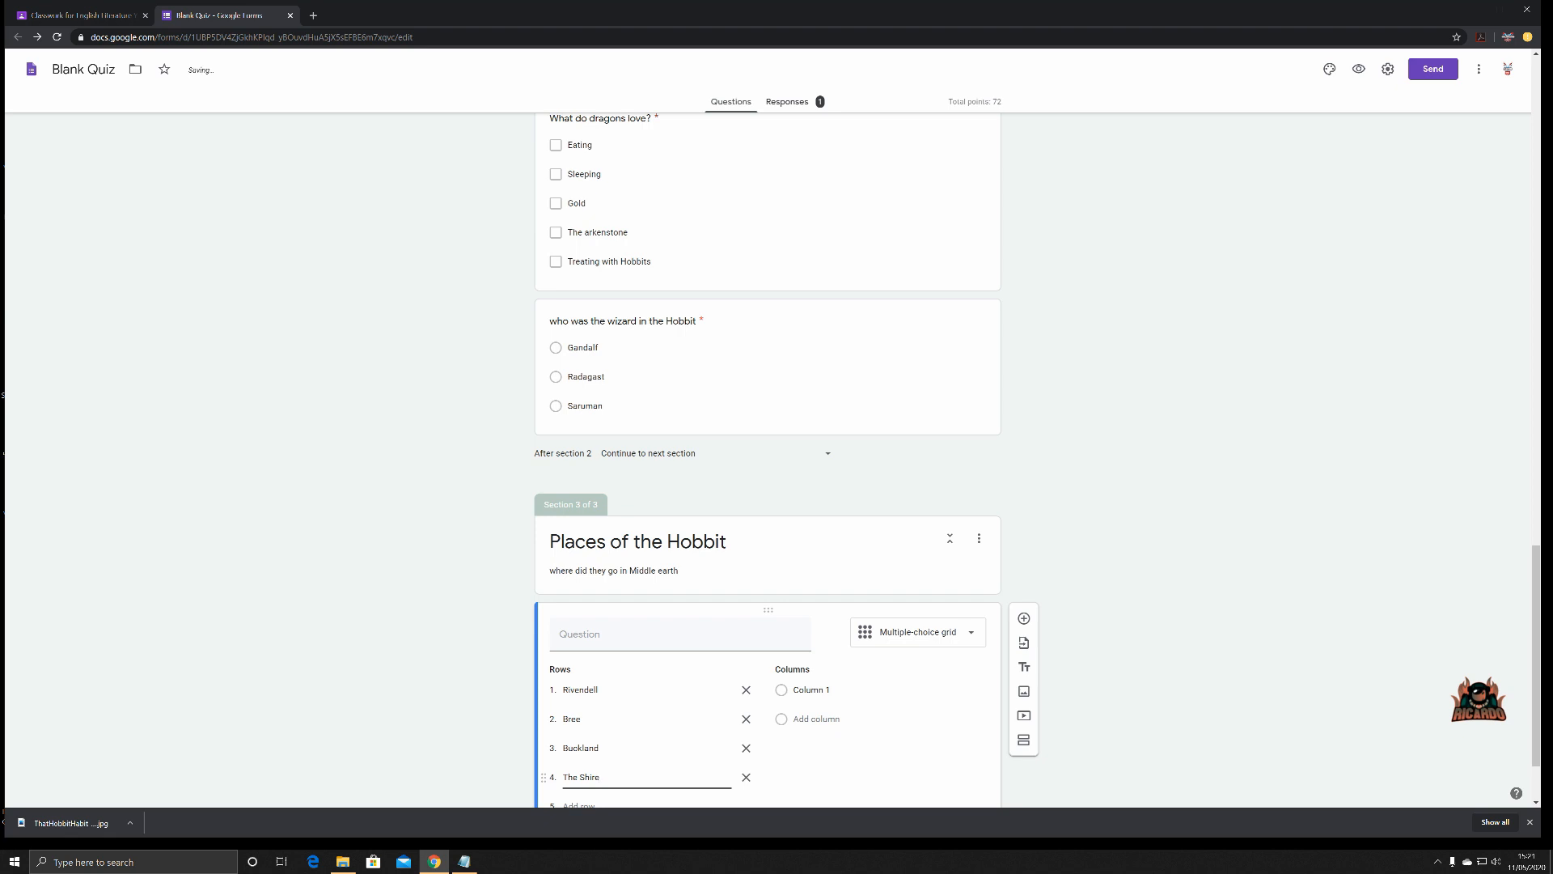
# Add Mirkwood, Mordor and Lonely Mountain as further rows of the grid question
pyautogui.scroll(-1, 767, 453)
pyautogui.press('Return')
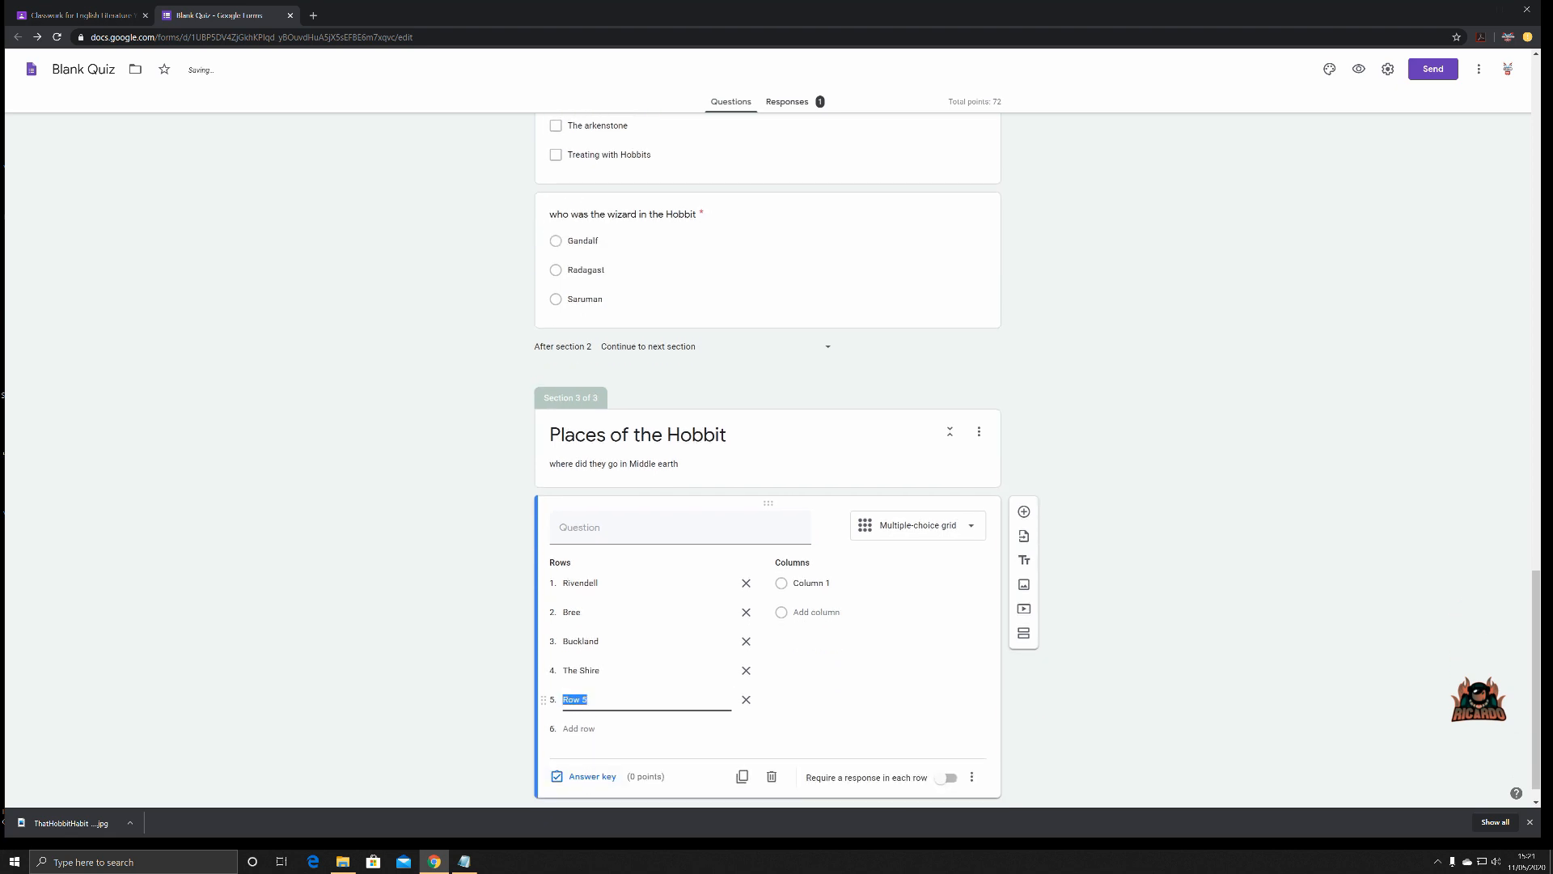
pyautogui.write('Mirkwood')
pyautogui.press('Return')
pyautogui.write('Mor')
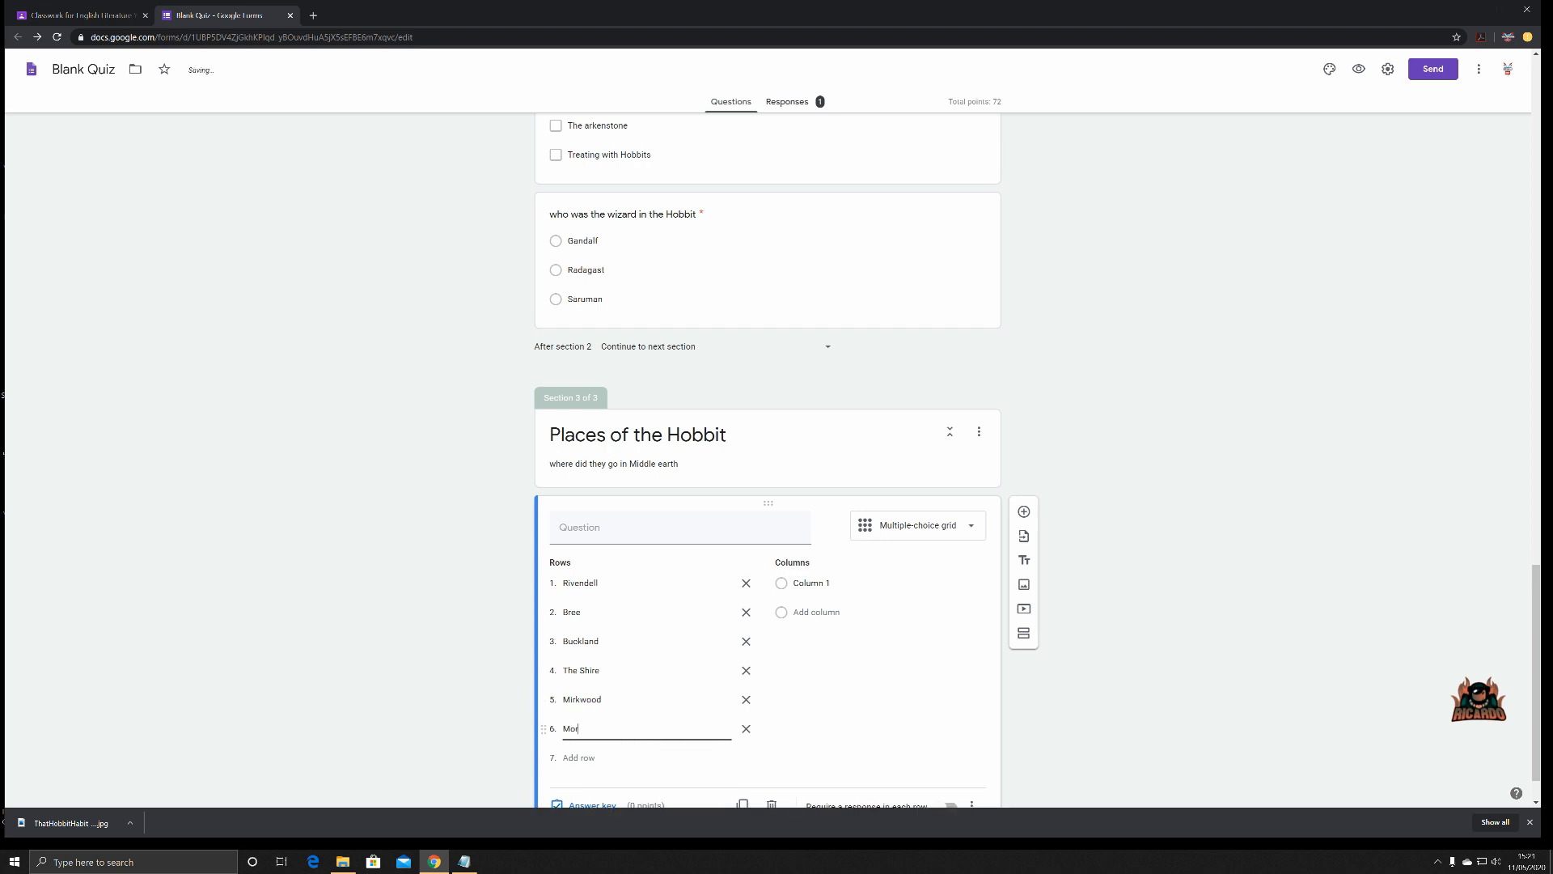
pyautogui.write('dor')
pyautogui.press('Return')
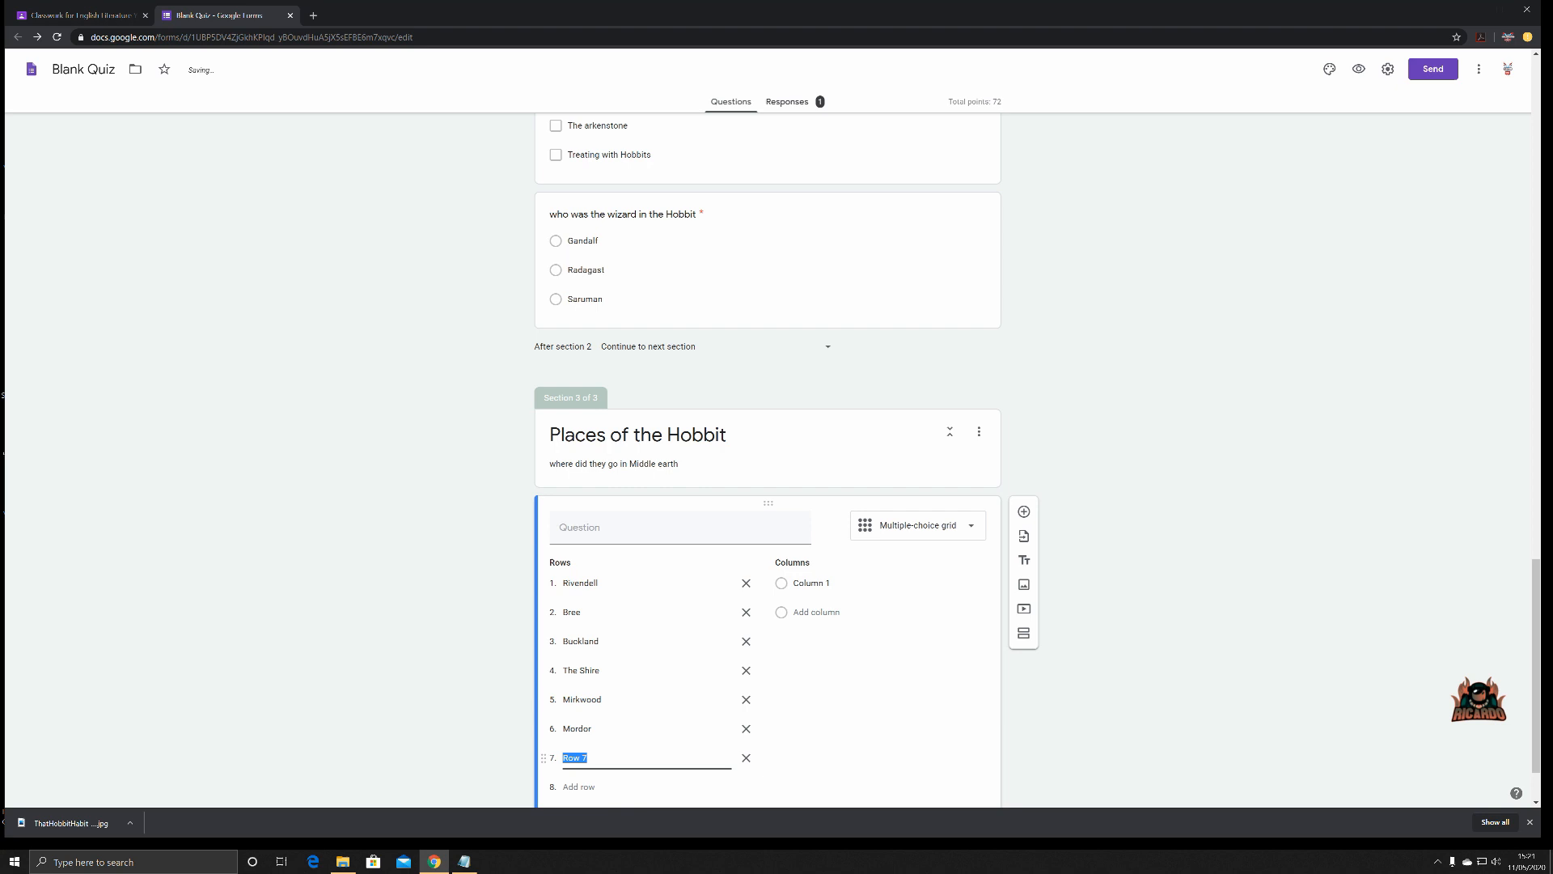
pyautogui.write('Lonely Mountain')
# Enter Yes and No as the columns of the grid question
pyautogui.click(788, 729)
pyautogui.click(882, 595)
pyautogui.write('Yes')
pyautogui.press('Return')
pyautogui.write('No')
pyautogui.click(913, 686)
# In the grid's answer key, mark No for Buckland and Mordor and Yes for the other five places
pyautogui.scroll(-1, 911, 696)
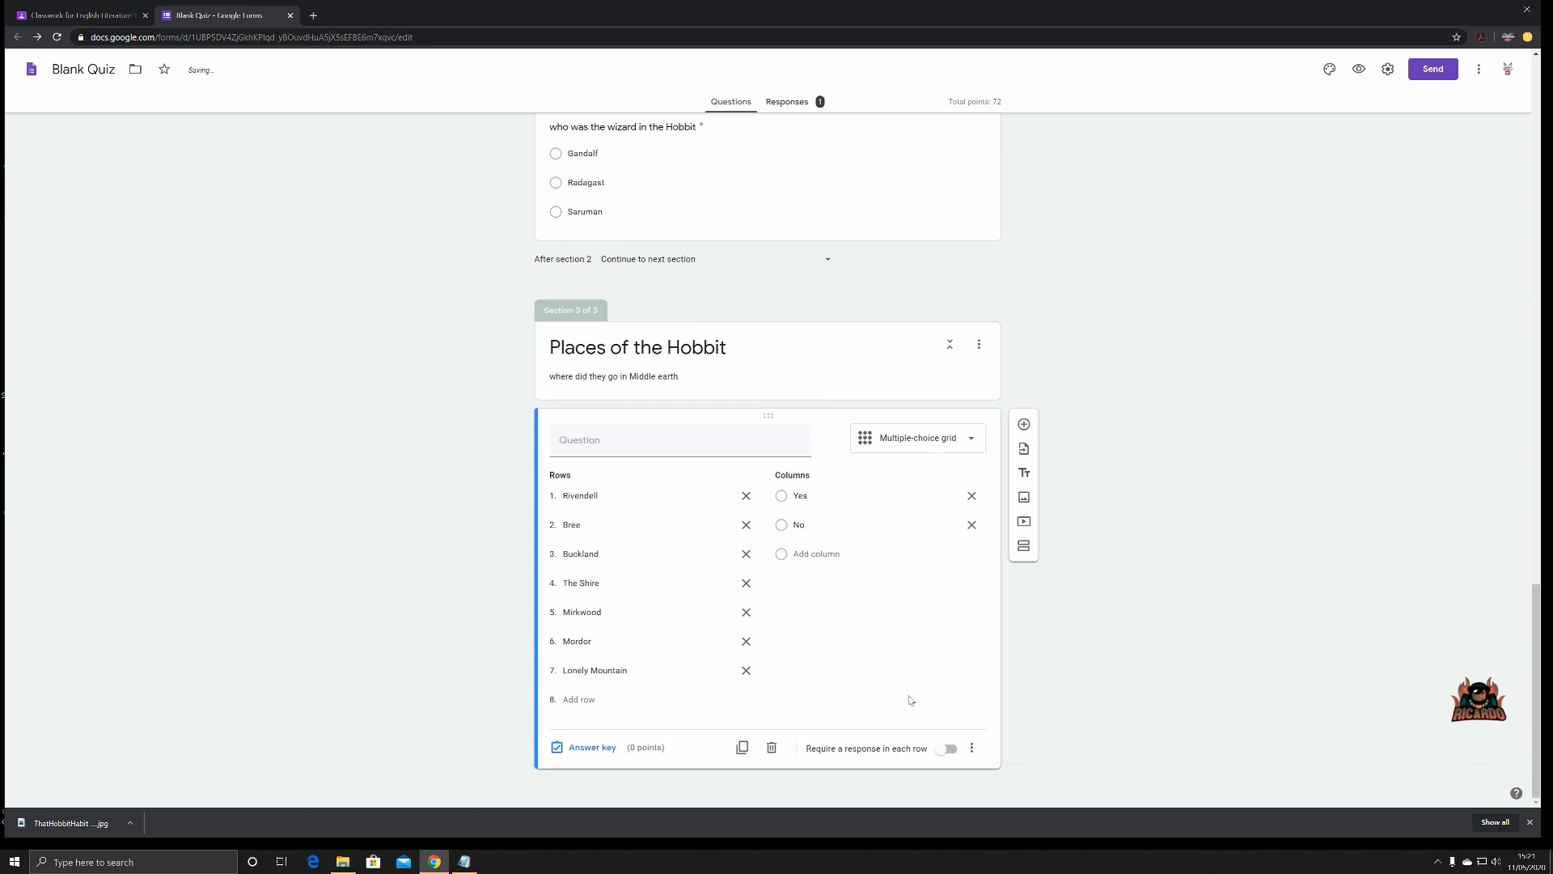
pyautogui.click(603, 746)
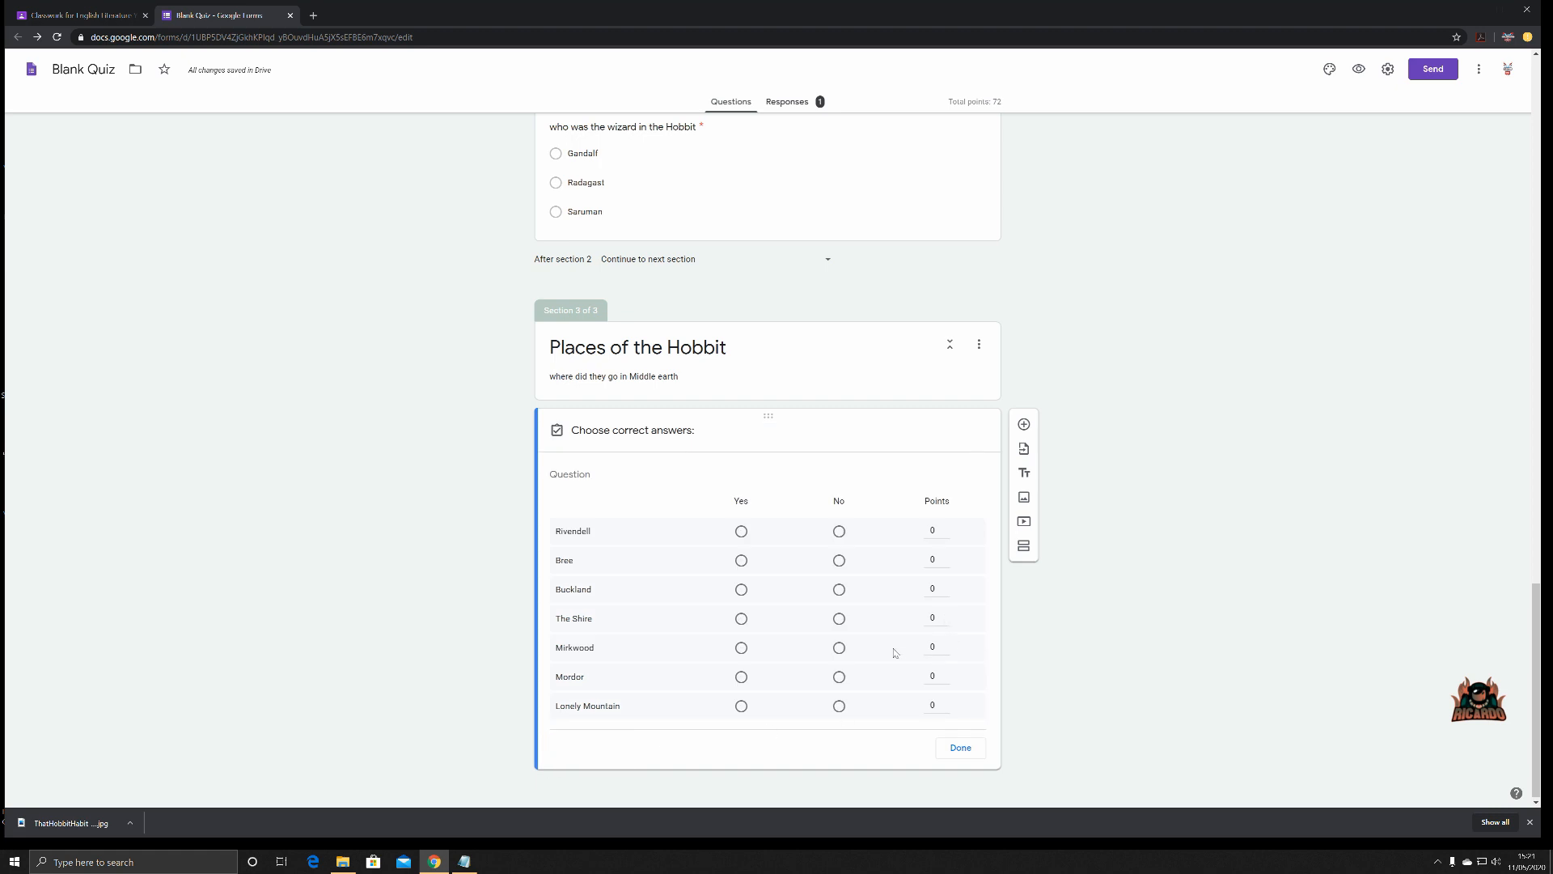
pyautogui.click(741, 532)
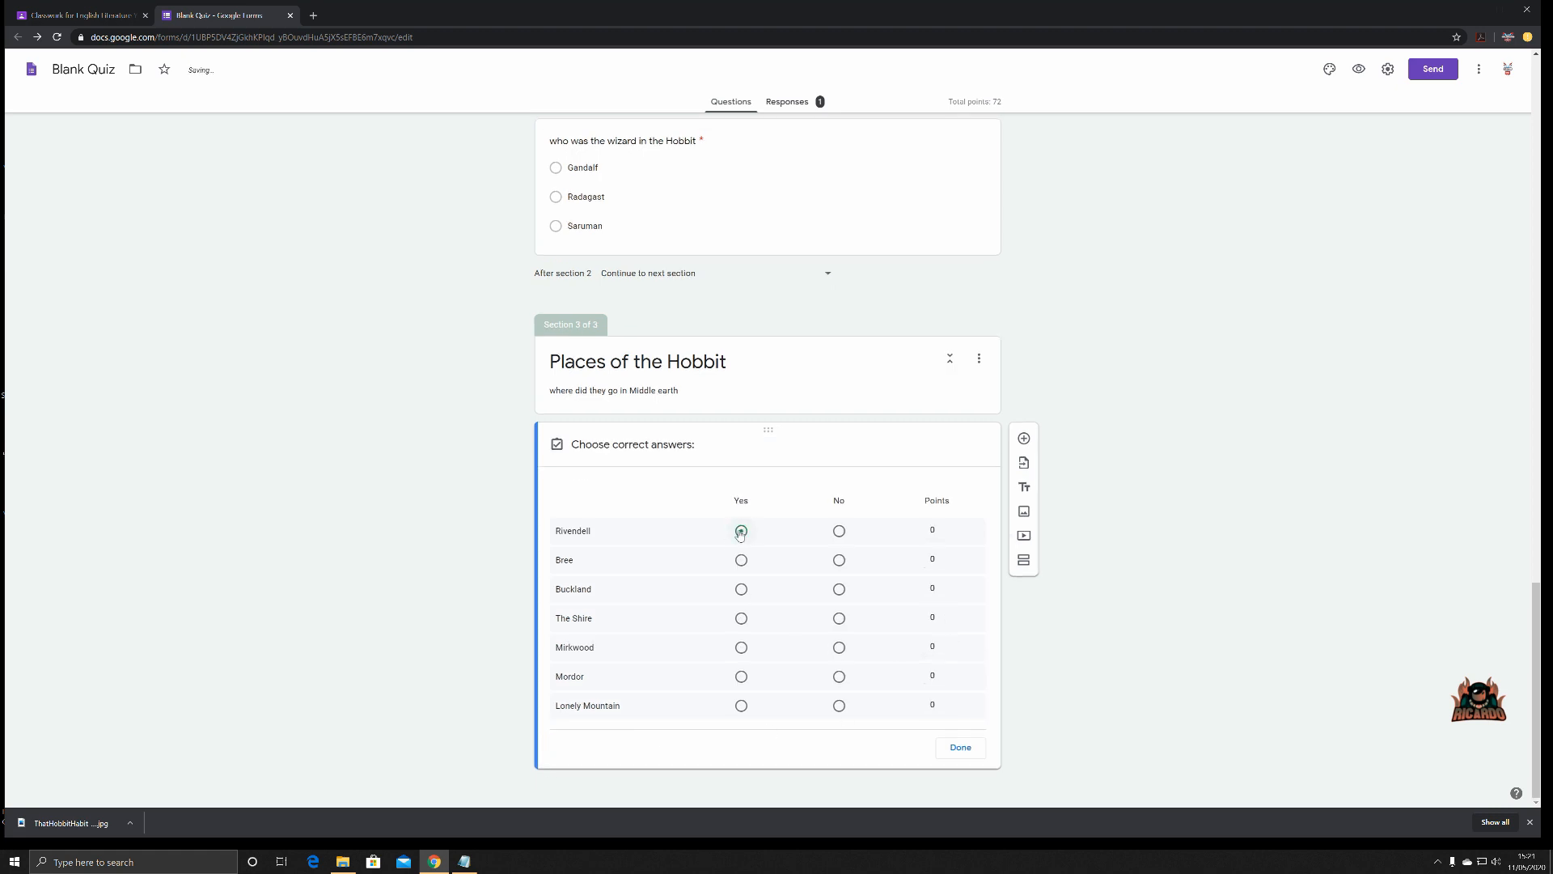
pyautogui.click(741, 560)
pyautogui.click(839, 589)
pyautogui.click(741, 618)
pyautogui.click(741, 647)
pyautogui.click(742, 711)
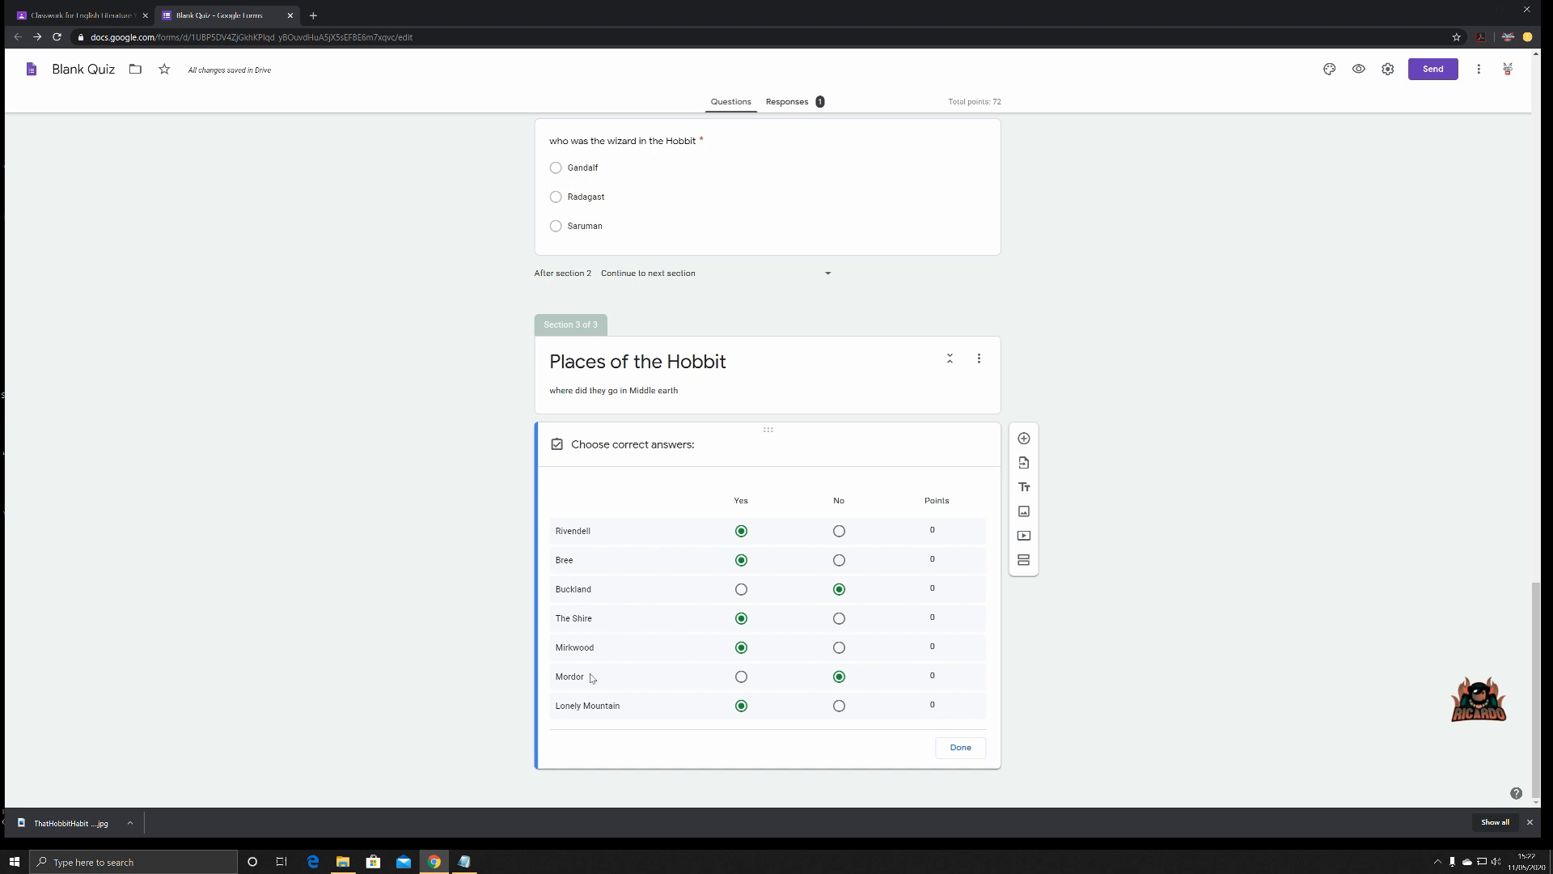
# Set every row of the grid's answer key to 2 points and finish the answer key
pyautogui.click(934, 530)
pyautogui.click(945, 527)
pyautogui.click(945, 555)
pyautogui.click(945, 556)
pyautogui.click(946, 585)
pyautogui.click(946, 585)
pyautogui.click(946, 614)
pyautogui.click(945, 614)
pyautogui.click(946, 643)
pyautogui.click(946, 643)
pyautogui.click(946, 672)
pyautogui.click(946, 672)
pyautogui.click(945, 700)
pyautogui.click(945, 700)
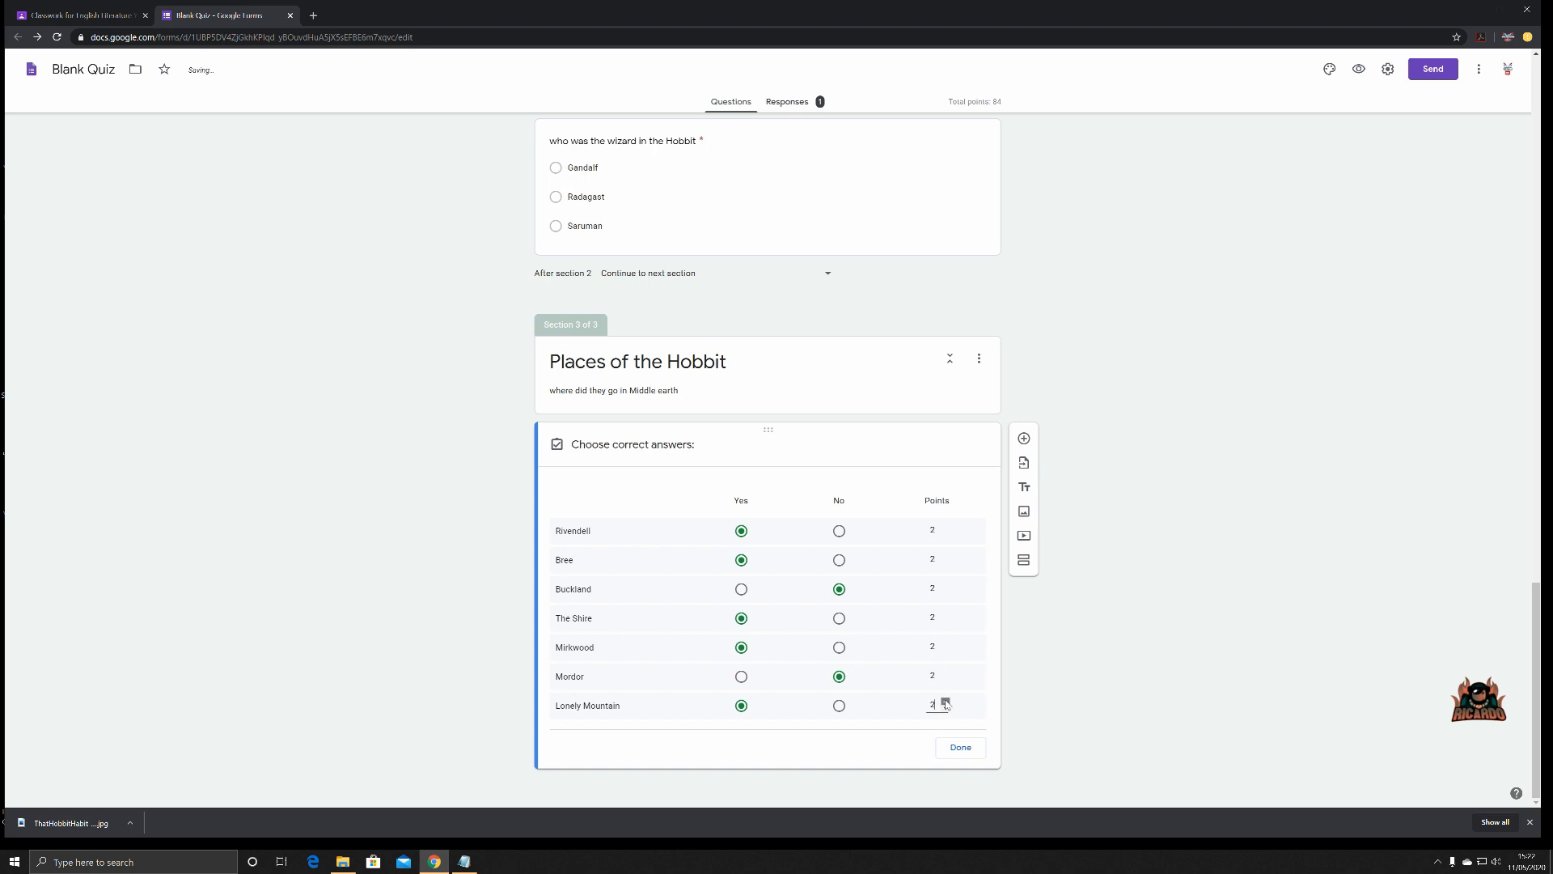
pyautogui.click(961, 748)
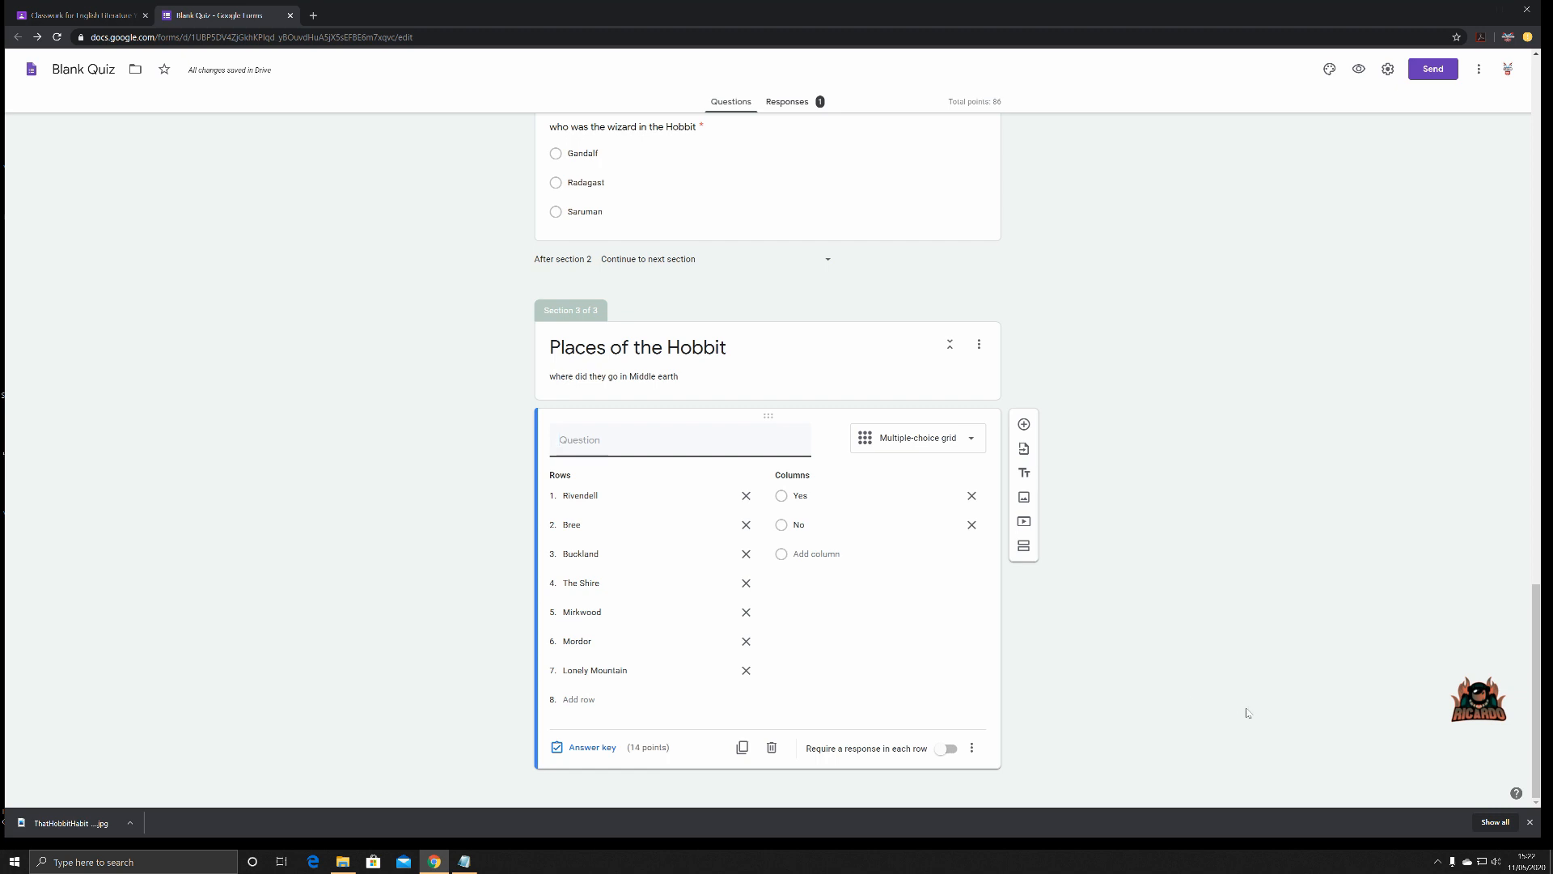
# Set the "What do dragons love?" question to 15 points in its answer key and finish the key
pyautogui.scroll(4, 1246, 712)
pyautogui.scroll(2, 1231, 692)
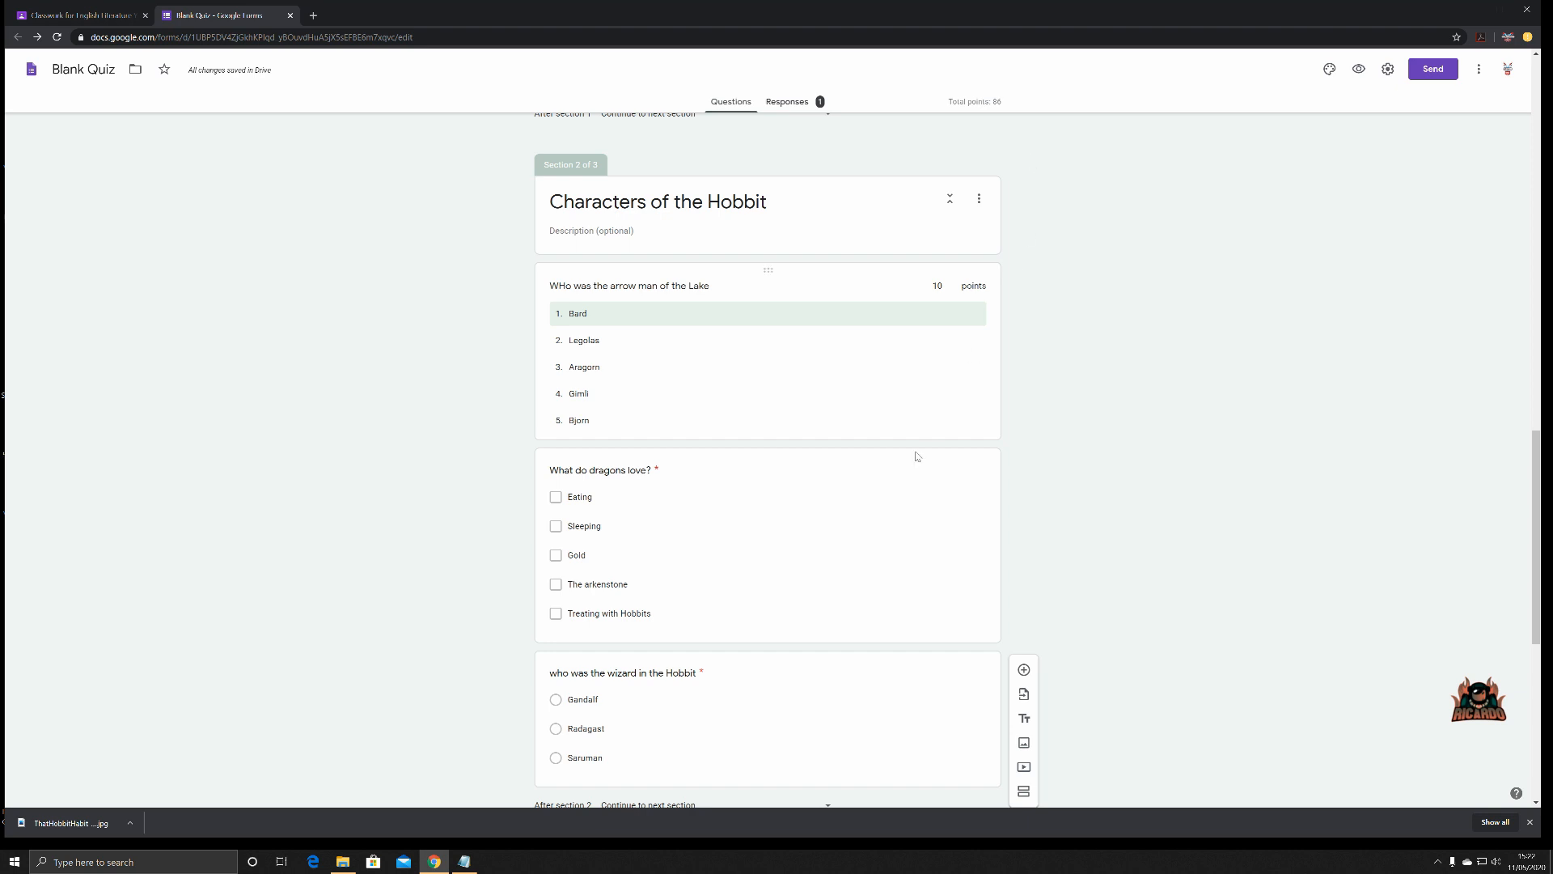
pyautogui.click(890, 507)
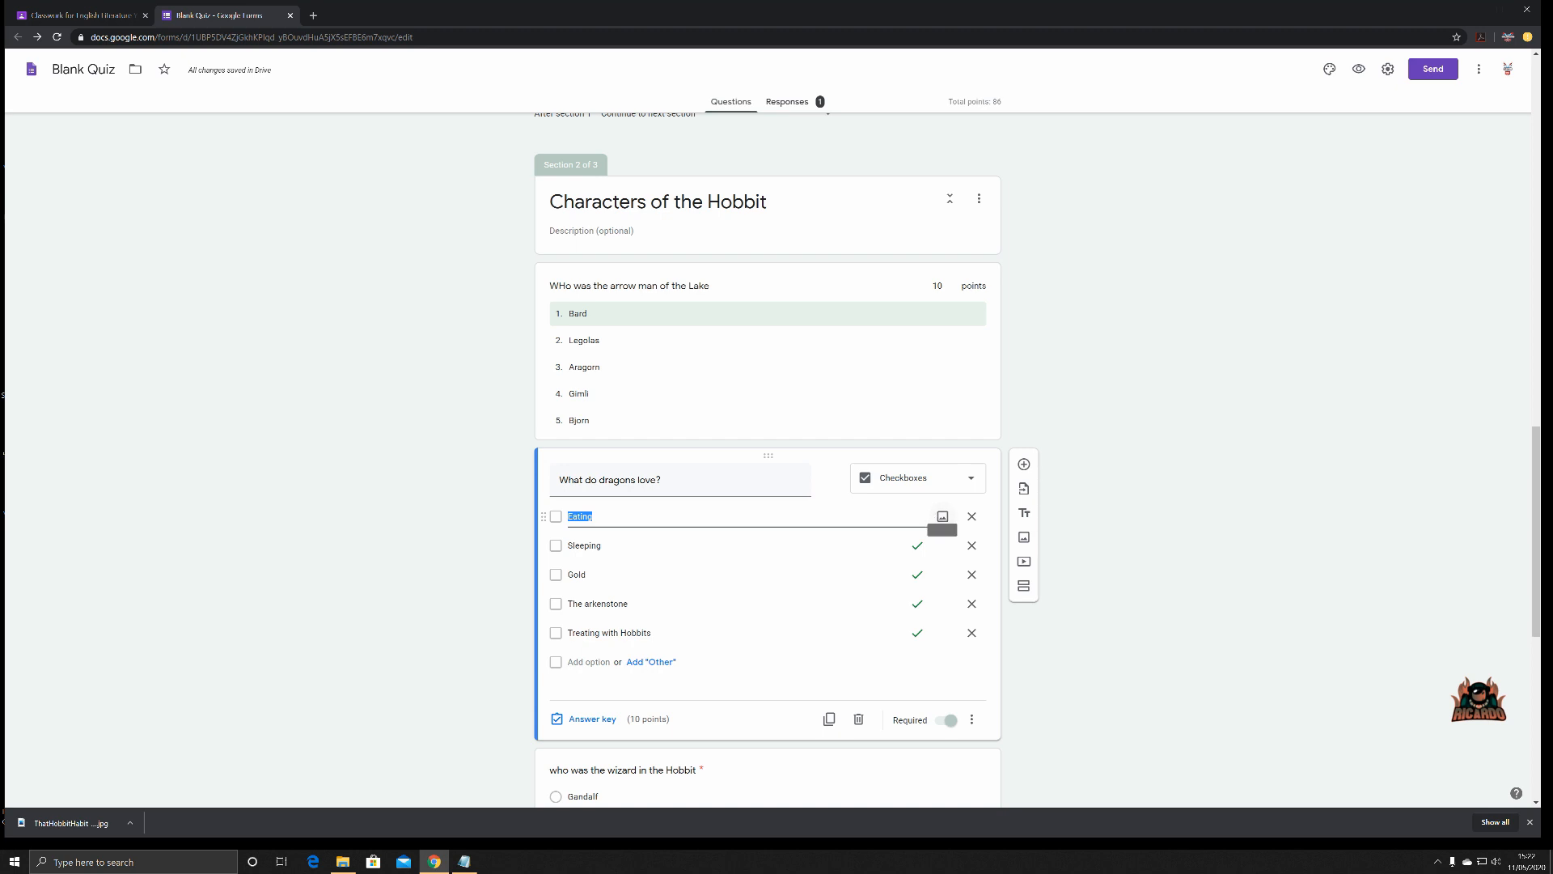
pyautogui.click(592, 719)
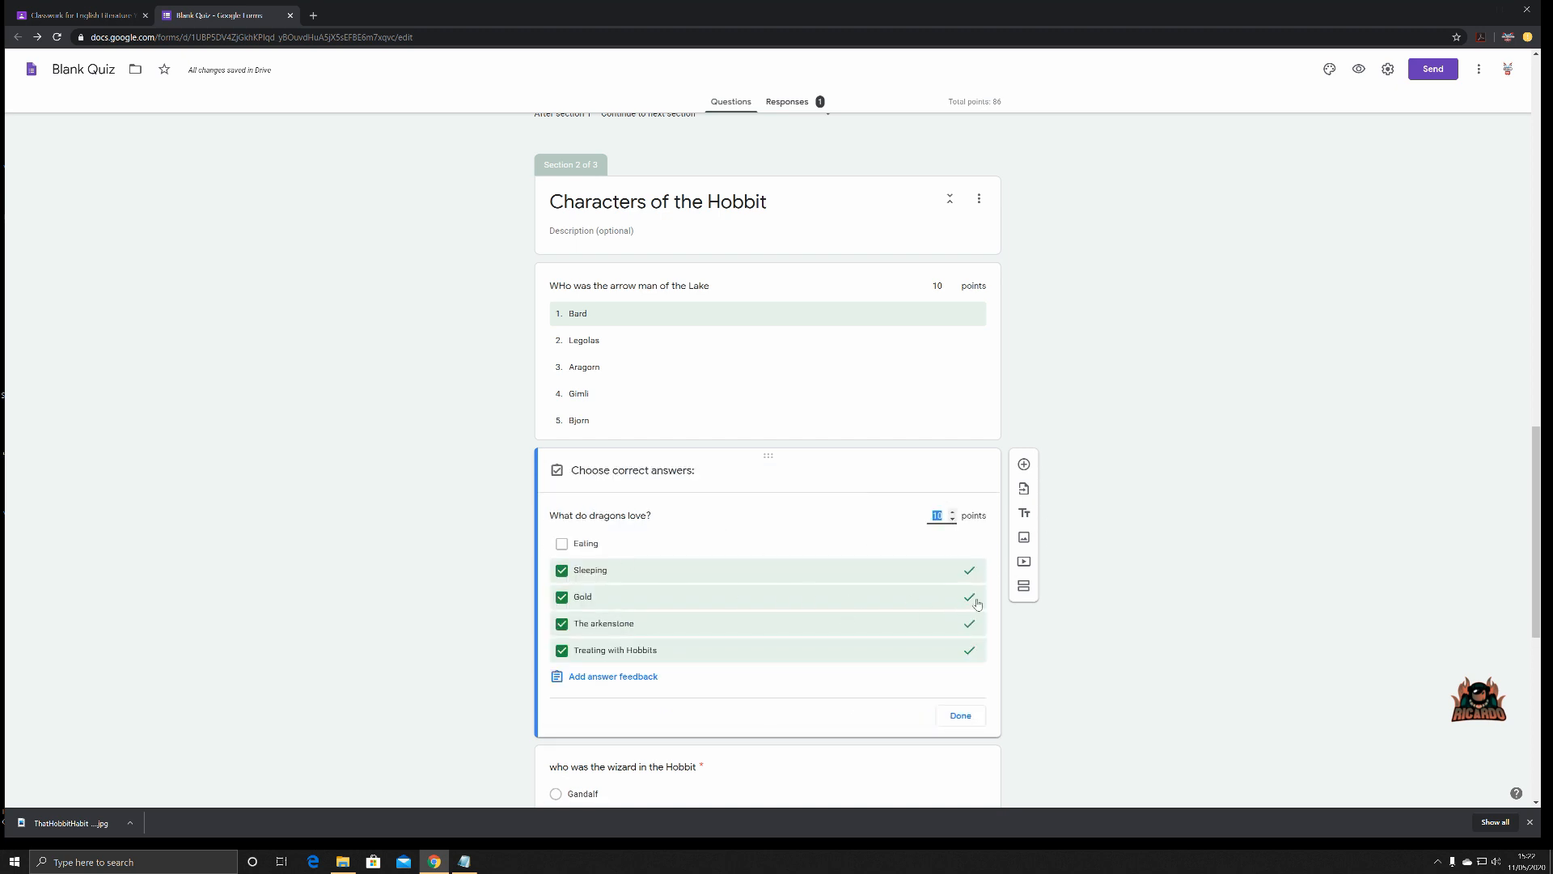
pyautogui.click(953, 513)
pyautogui.scroll(-3, 1065, 638)
pyautogui.click(960, 474)
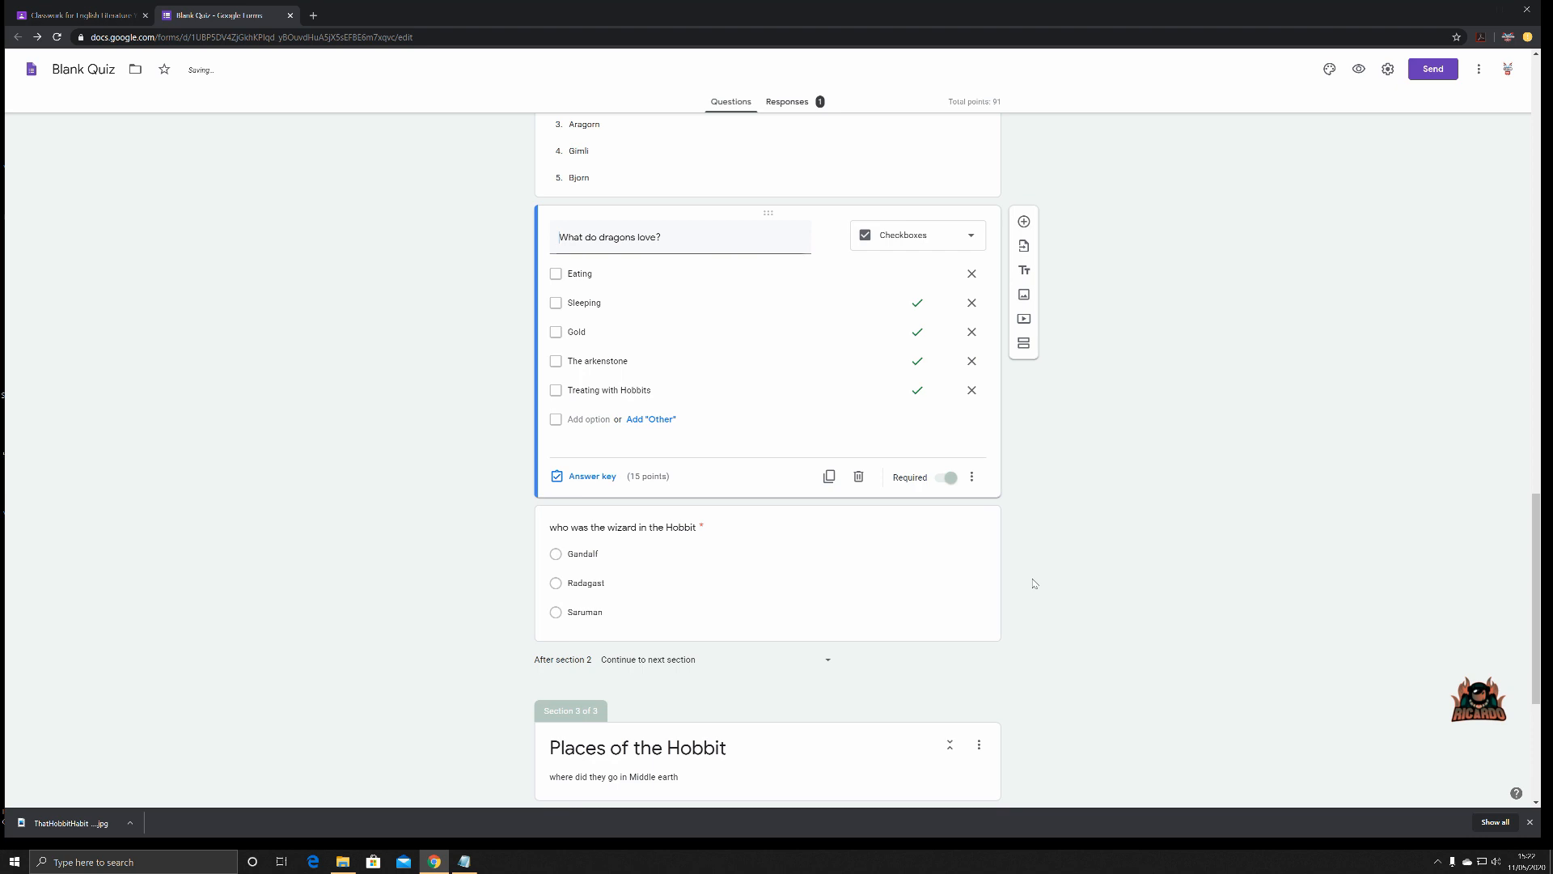
# Set every row of the places grid's answer key to 3 points and finish the key
pyautogui.scroll(-4, 1034, 583)
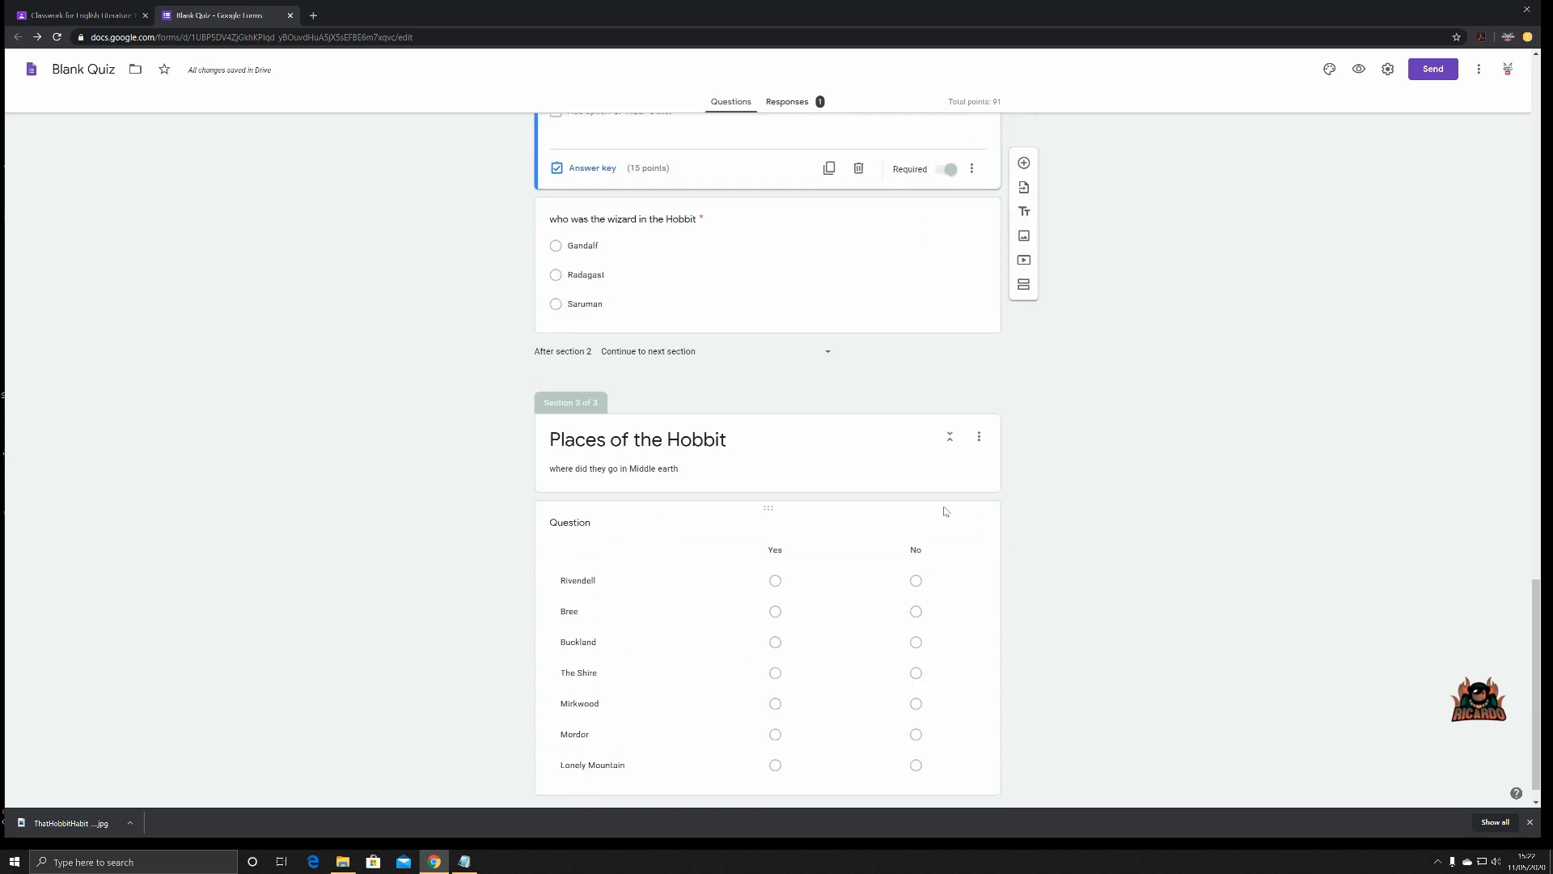
pyautogui.scroll(2, 944, 511)
pyautogui.scroll(3, 1075, 554)
pyautogui.scroll(-5, 1074, 554)
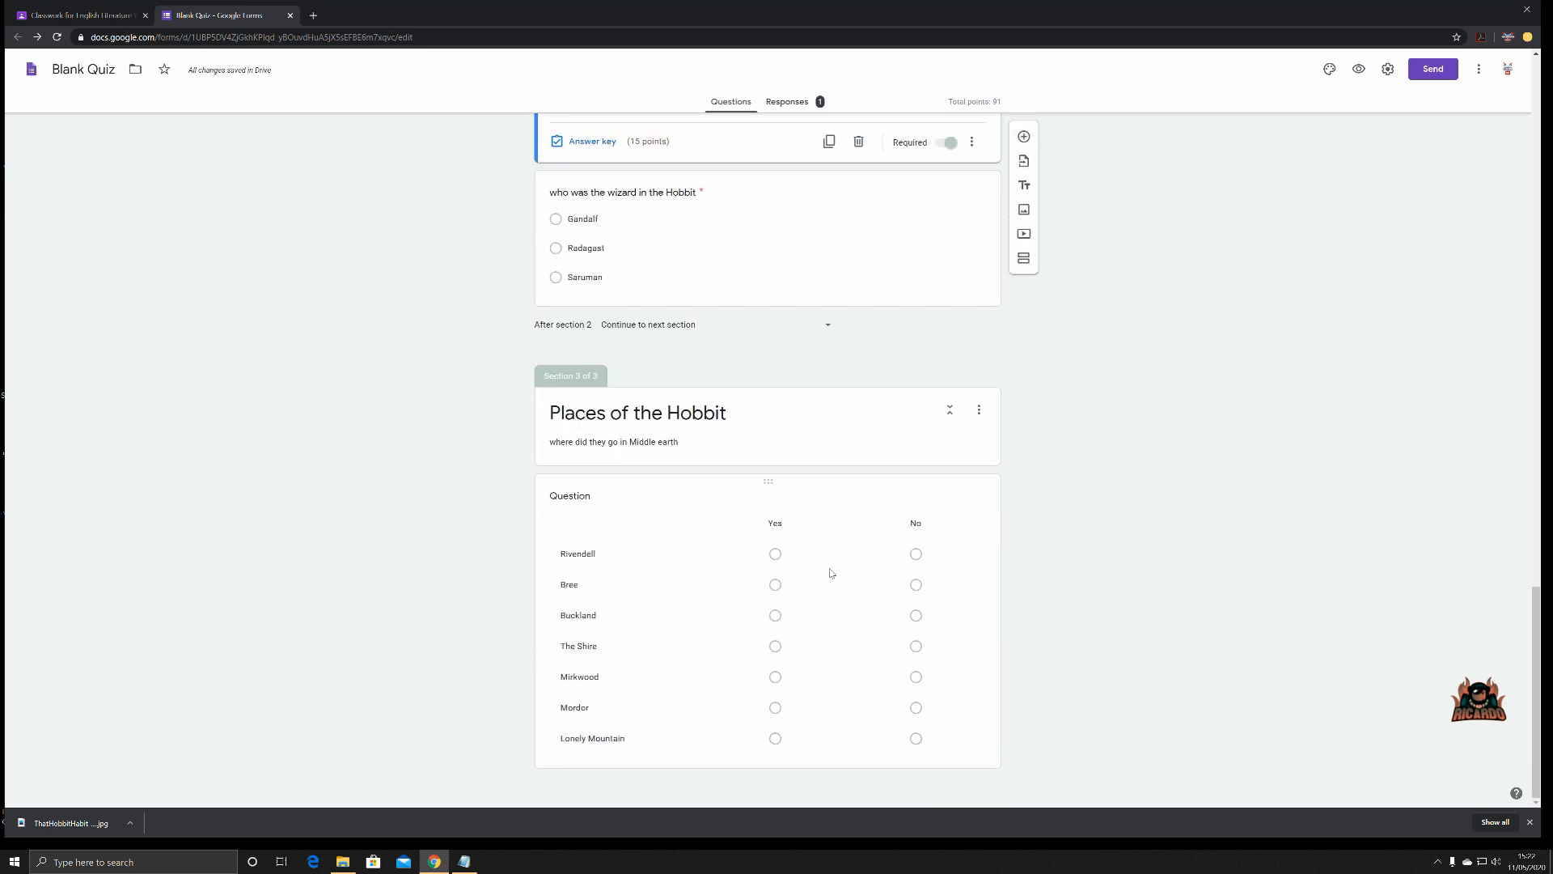
pyautogui.click(857, 566)
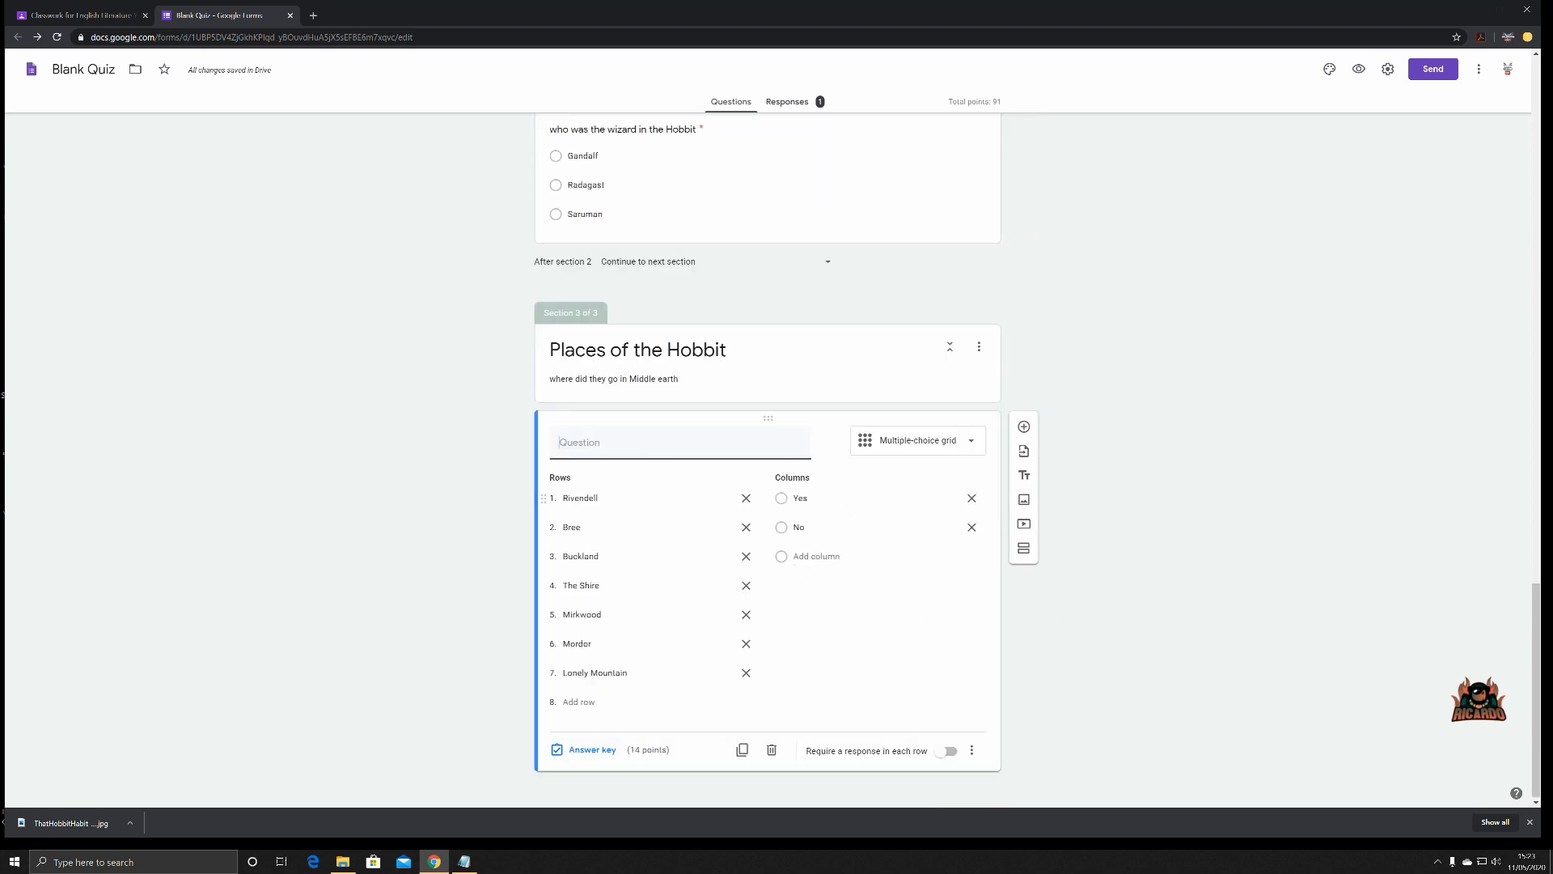
pyautogui.click(609, 749)
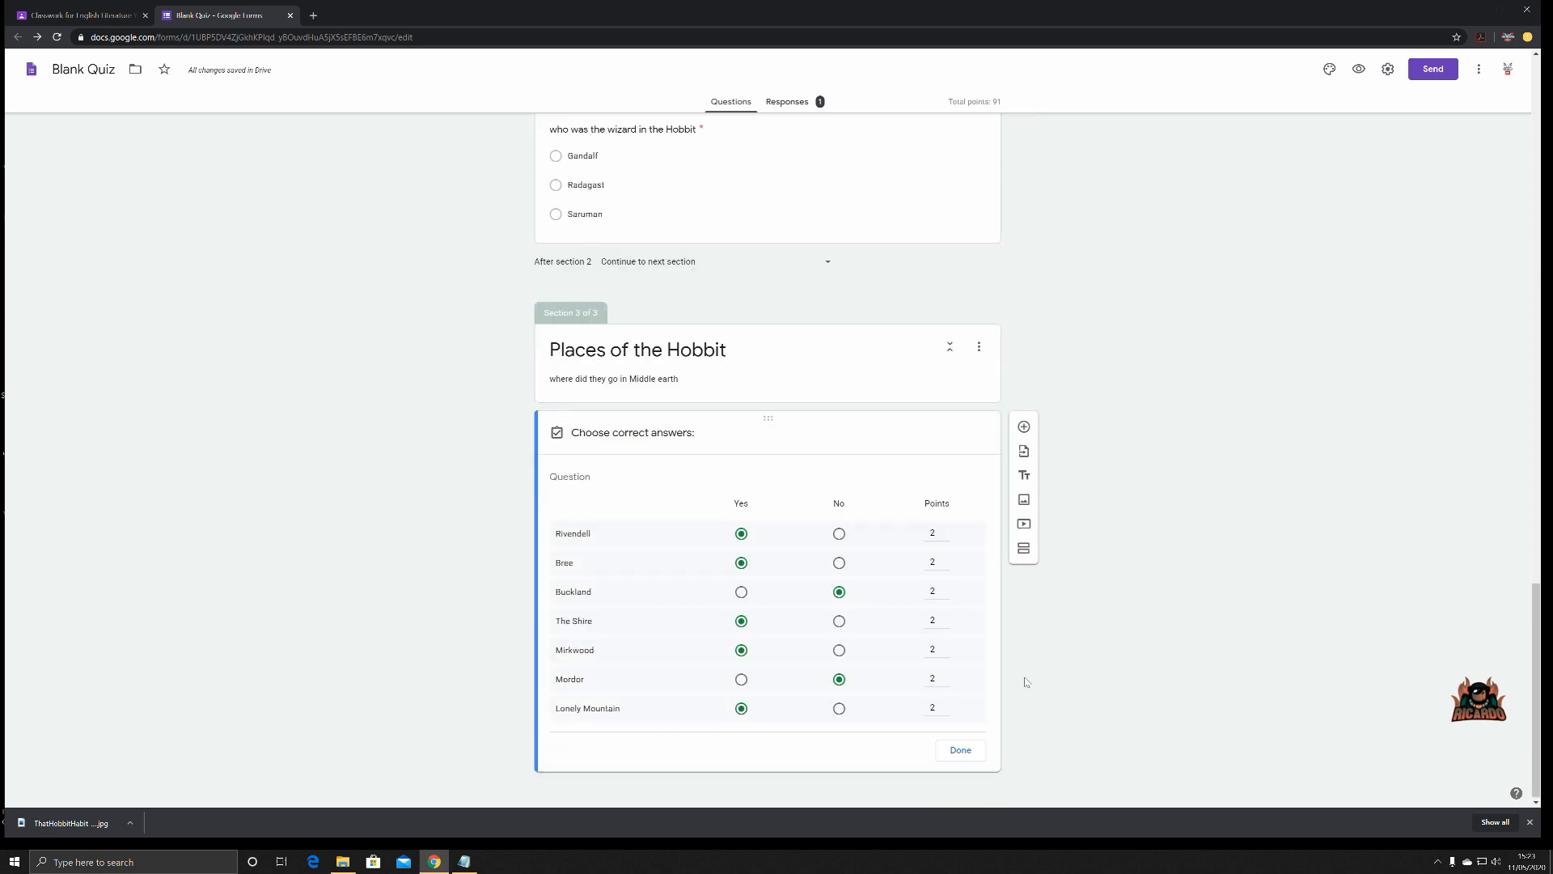
pyautogui.click(945, 528)
pyautogui.click(945, 556)
pyautogui.click(945, 586)
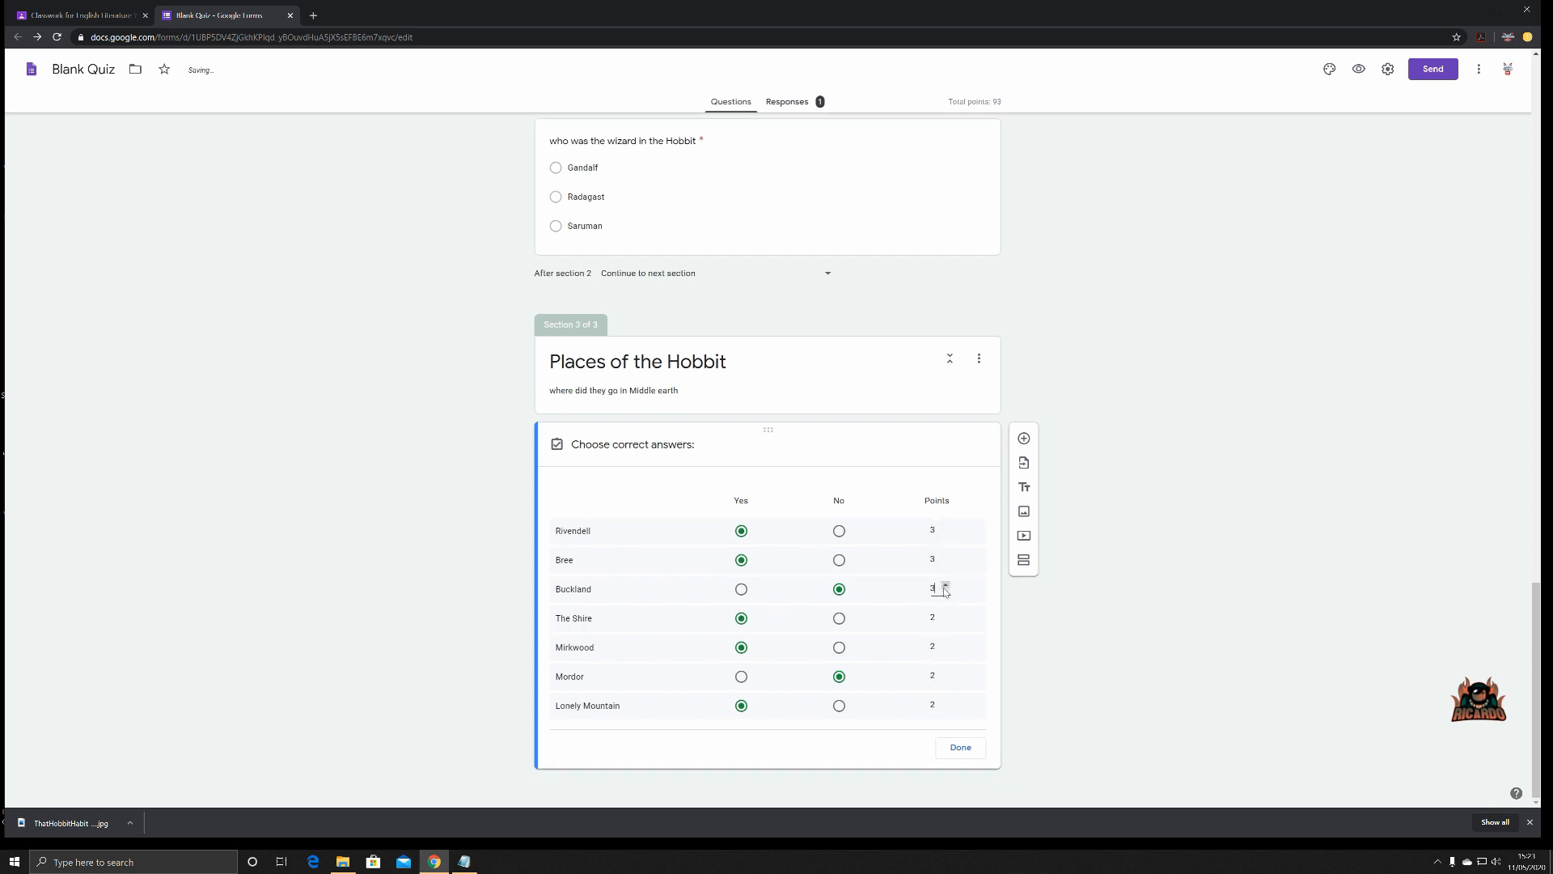
pyautogui.click(946, 615)
pyautogui.click(946, 643)
pyautogui.click(946, 673)
pyautogui.click(961, 748)
# Set the question about the arrow man of the Lake to 12 points and finish its answer key
pyautogui.scroll(8, 1148, 645)
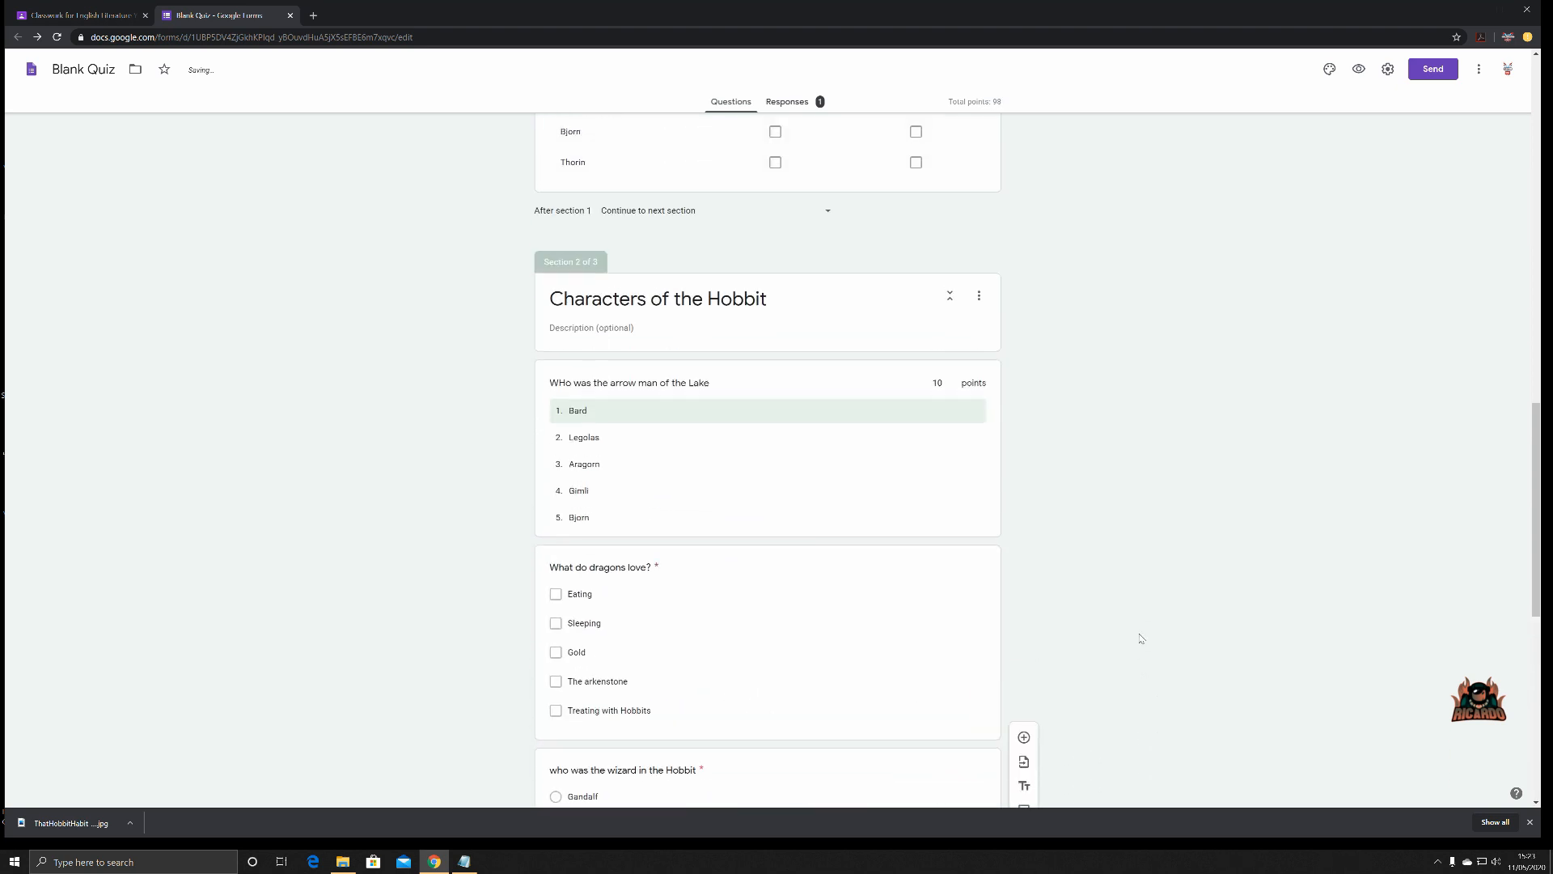
pyautogui.click(878, 555)
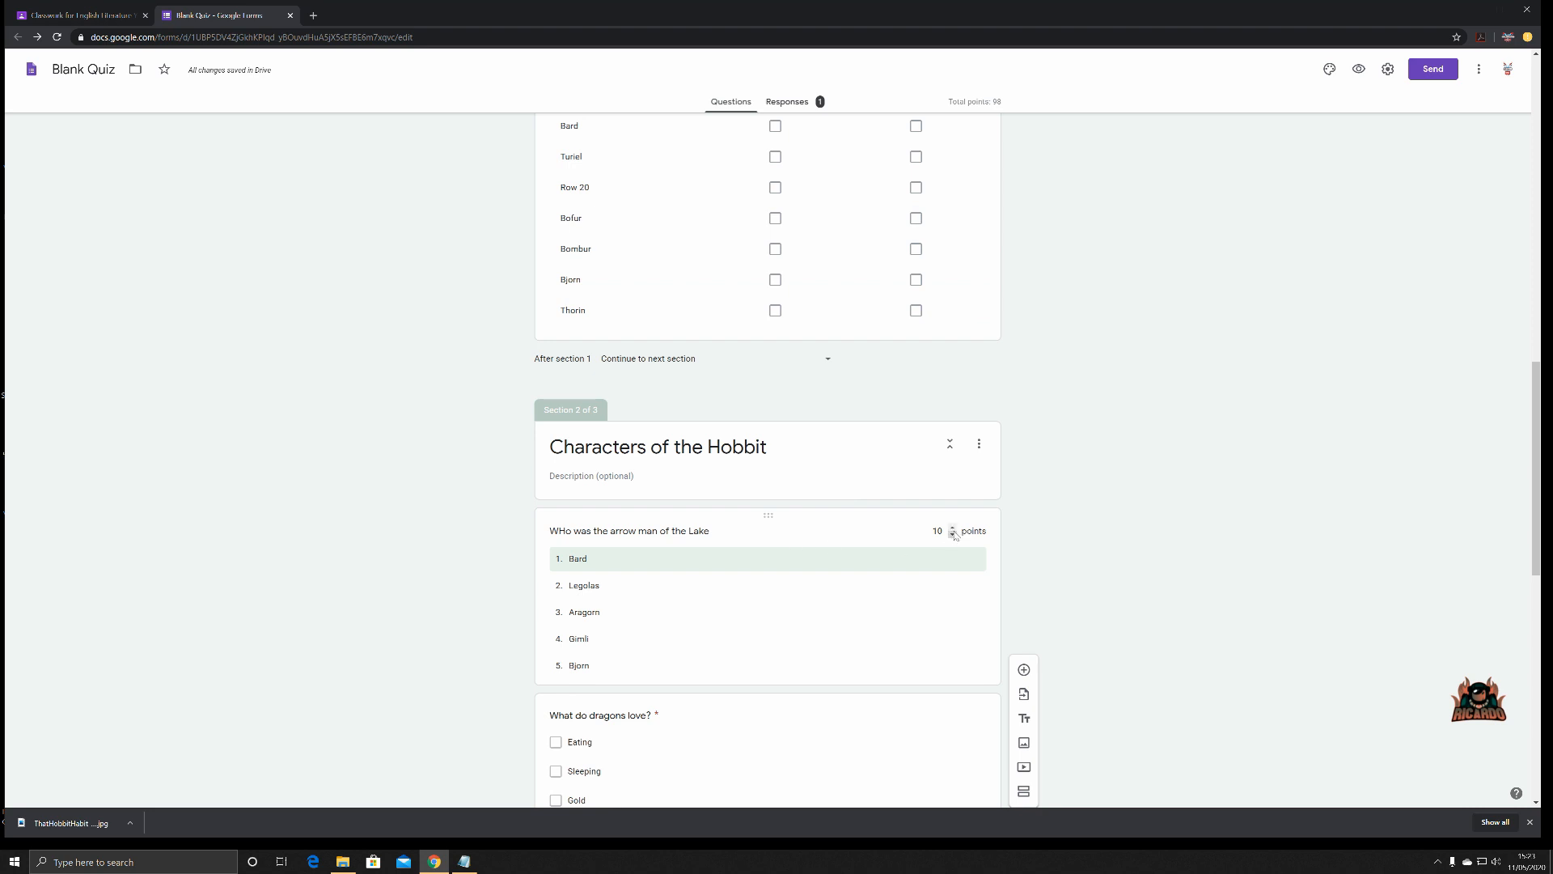
pyautogui.click(953, 531)
pyautogui.click(952, 573)
pyautogui.scroll(-3, 1120, 585)
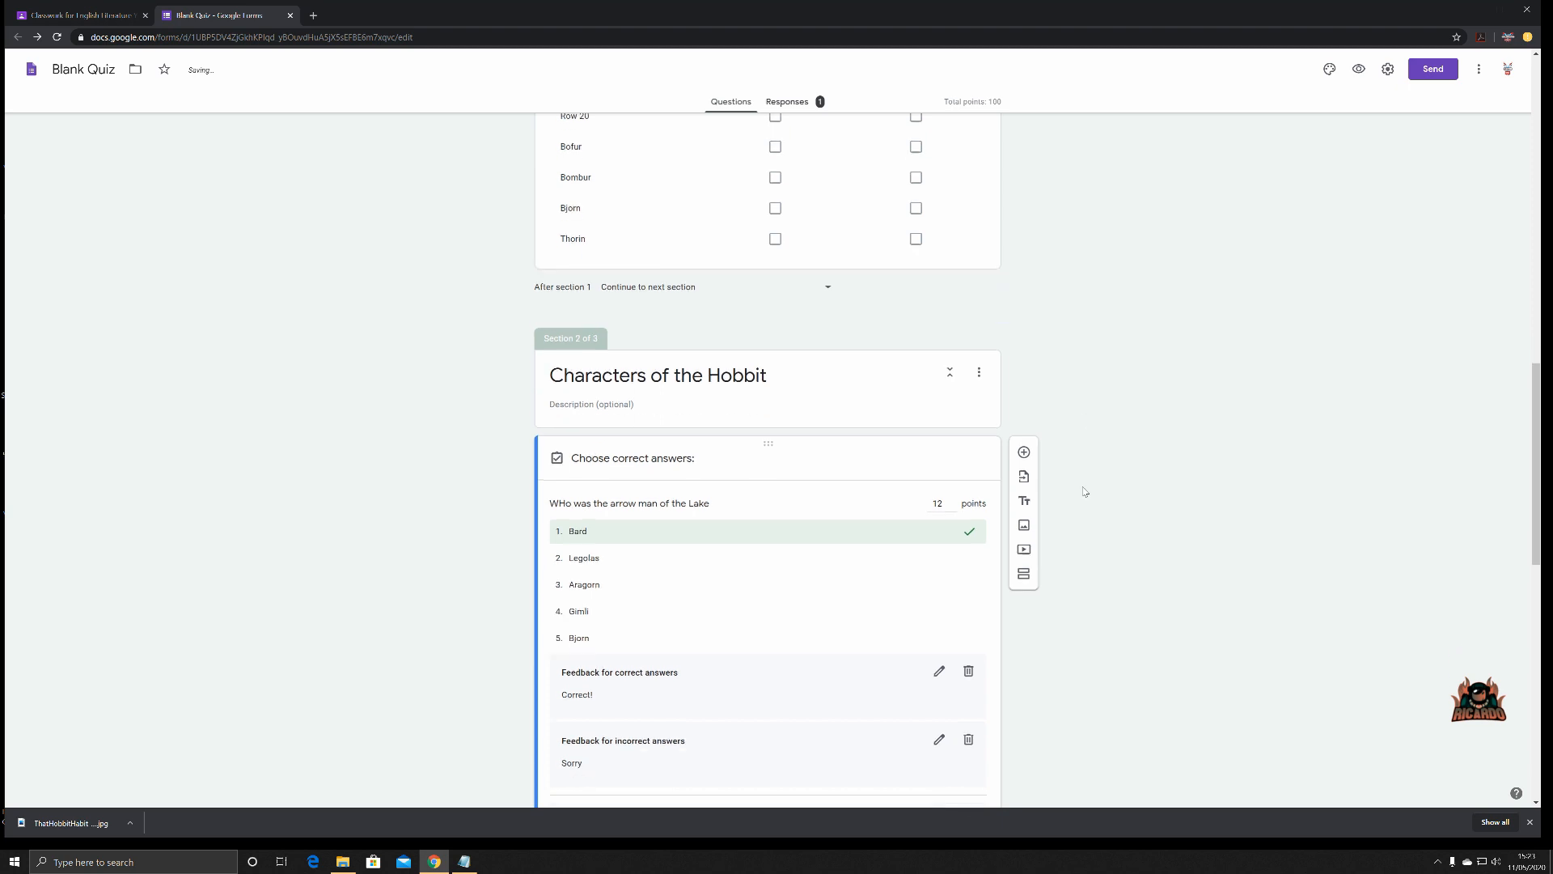
pyautogui.scroll(-7, 1033, 526)
pyautogui.scroll(4, 1034, 527)
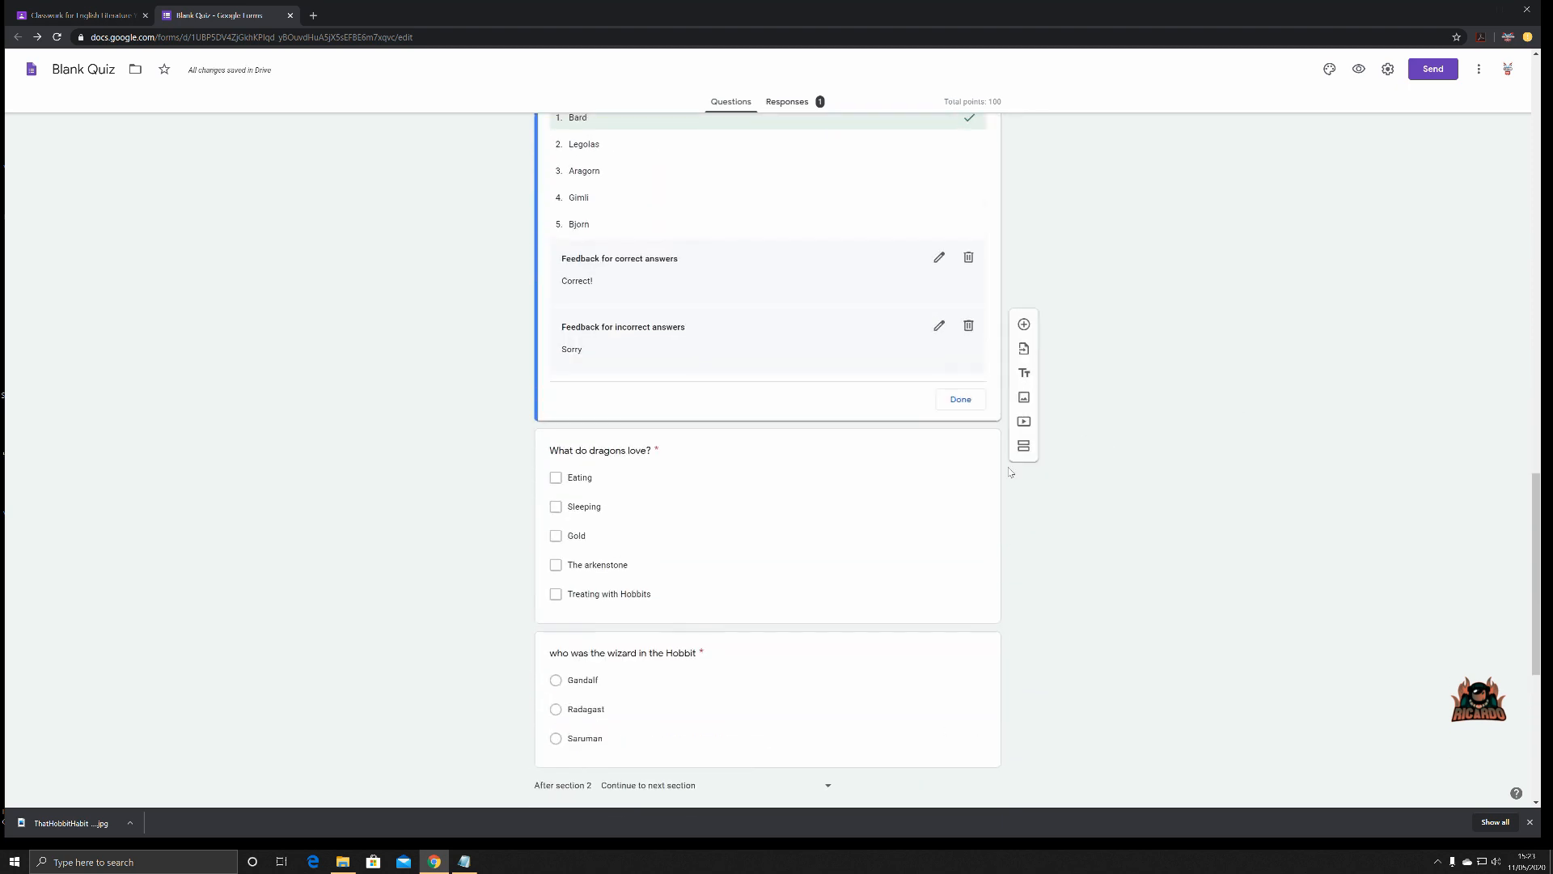
pyautogui.click(960, 402)
# Look over the quiz, open its preview, and choose One for how many hobbits went on the adventure
pyautogui.scroll(20, 1152, 522)
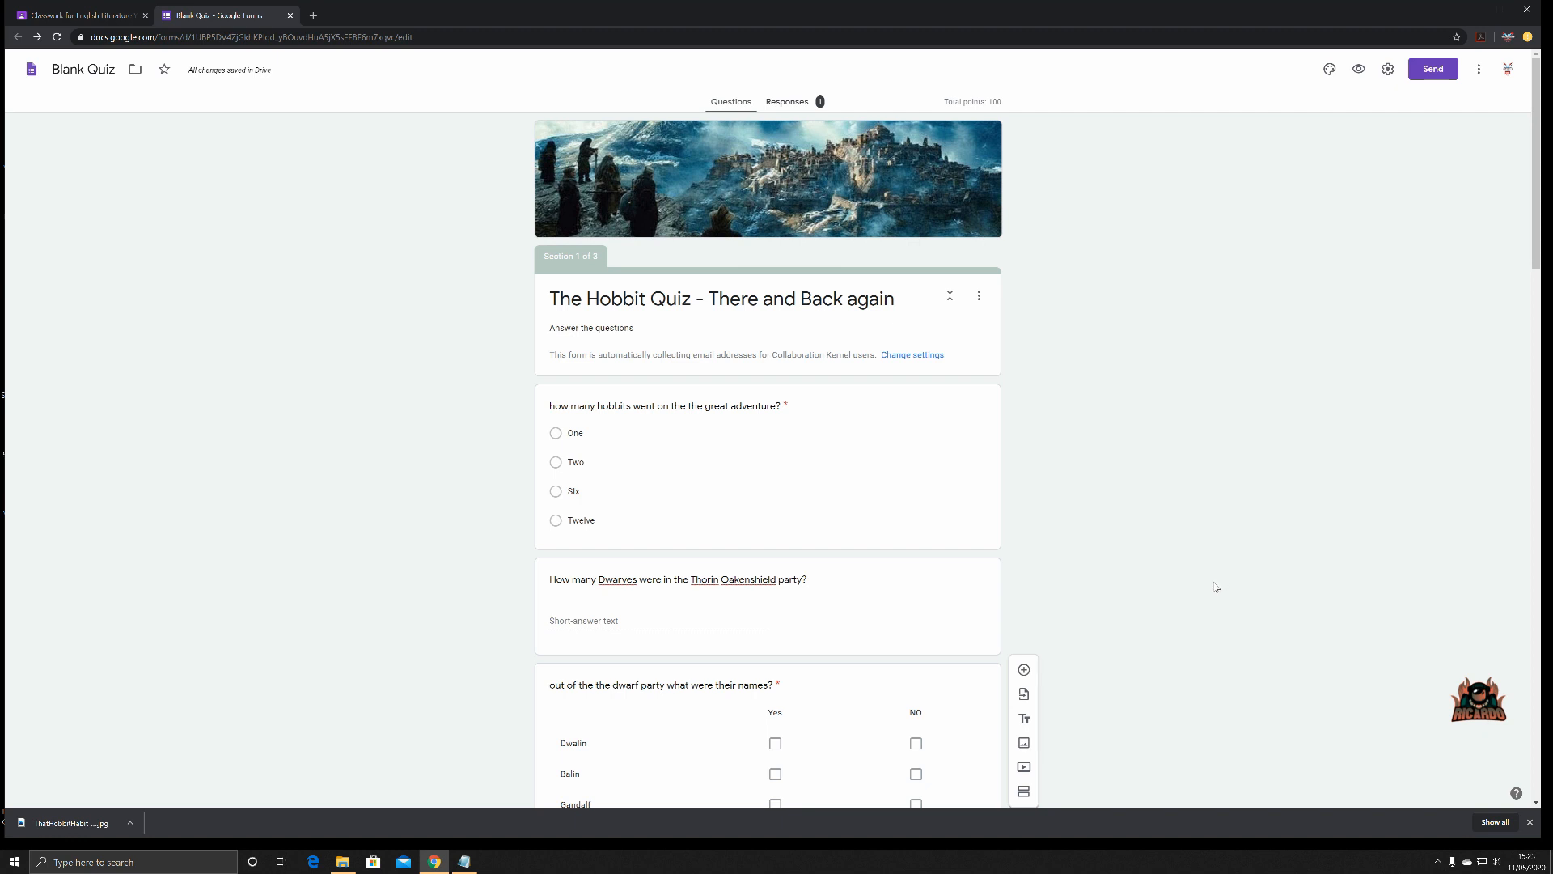
pyautogui.scroll(-14, 1212, 579)
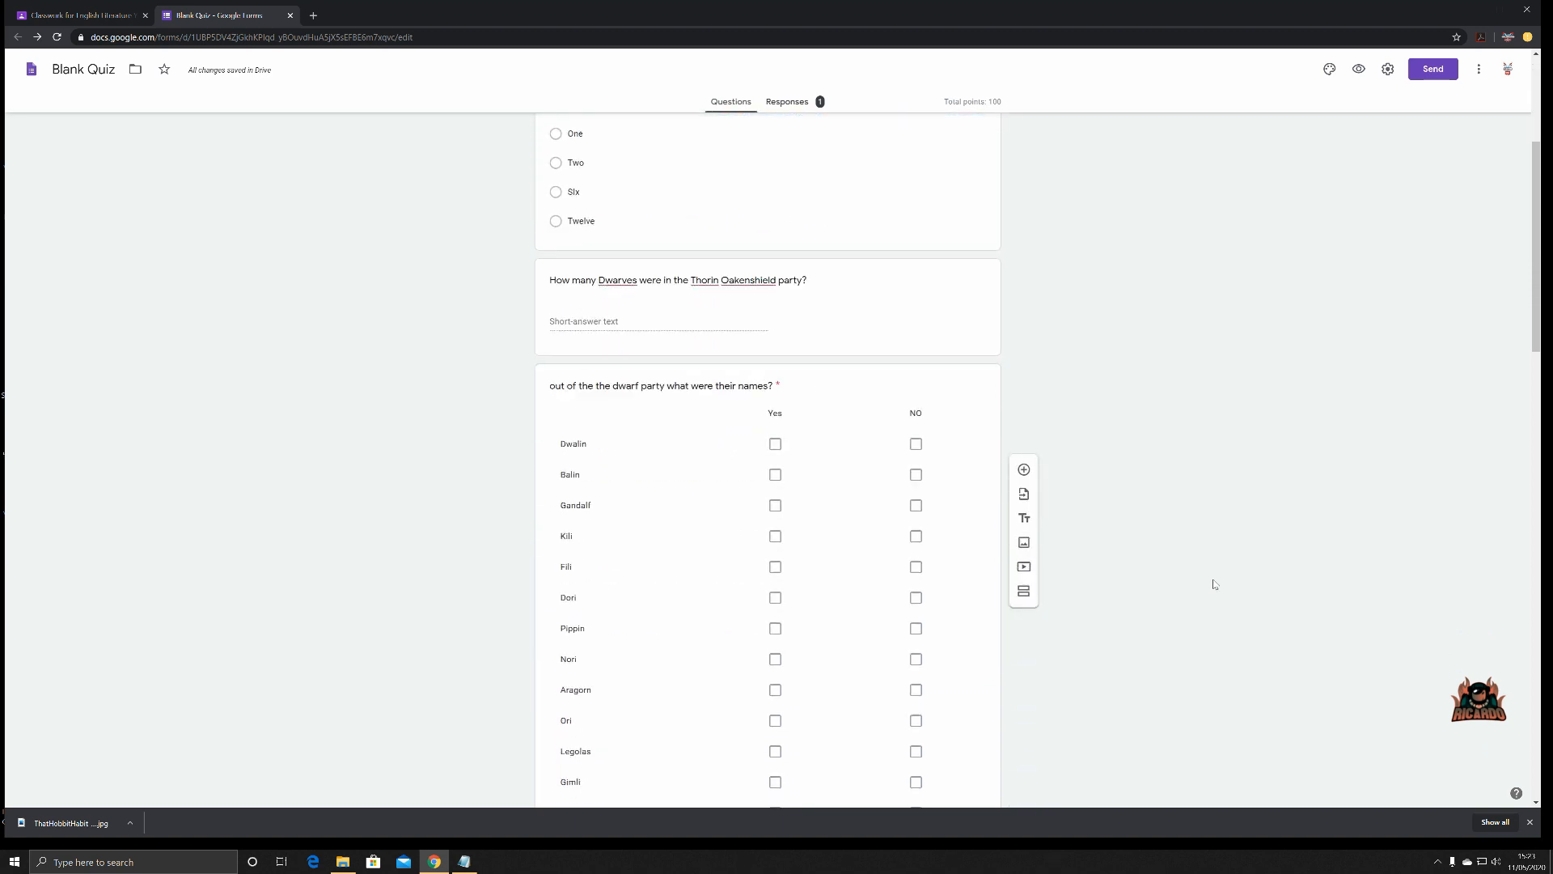
pyautogui.scroll(-15, 1214, 587)
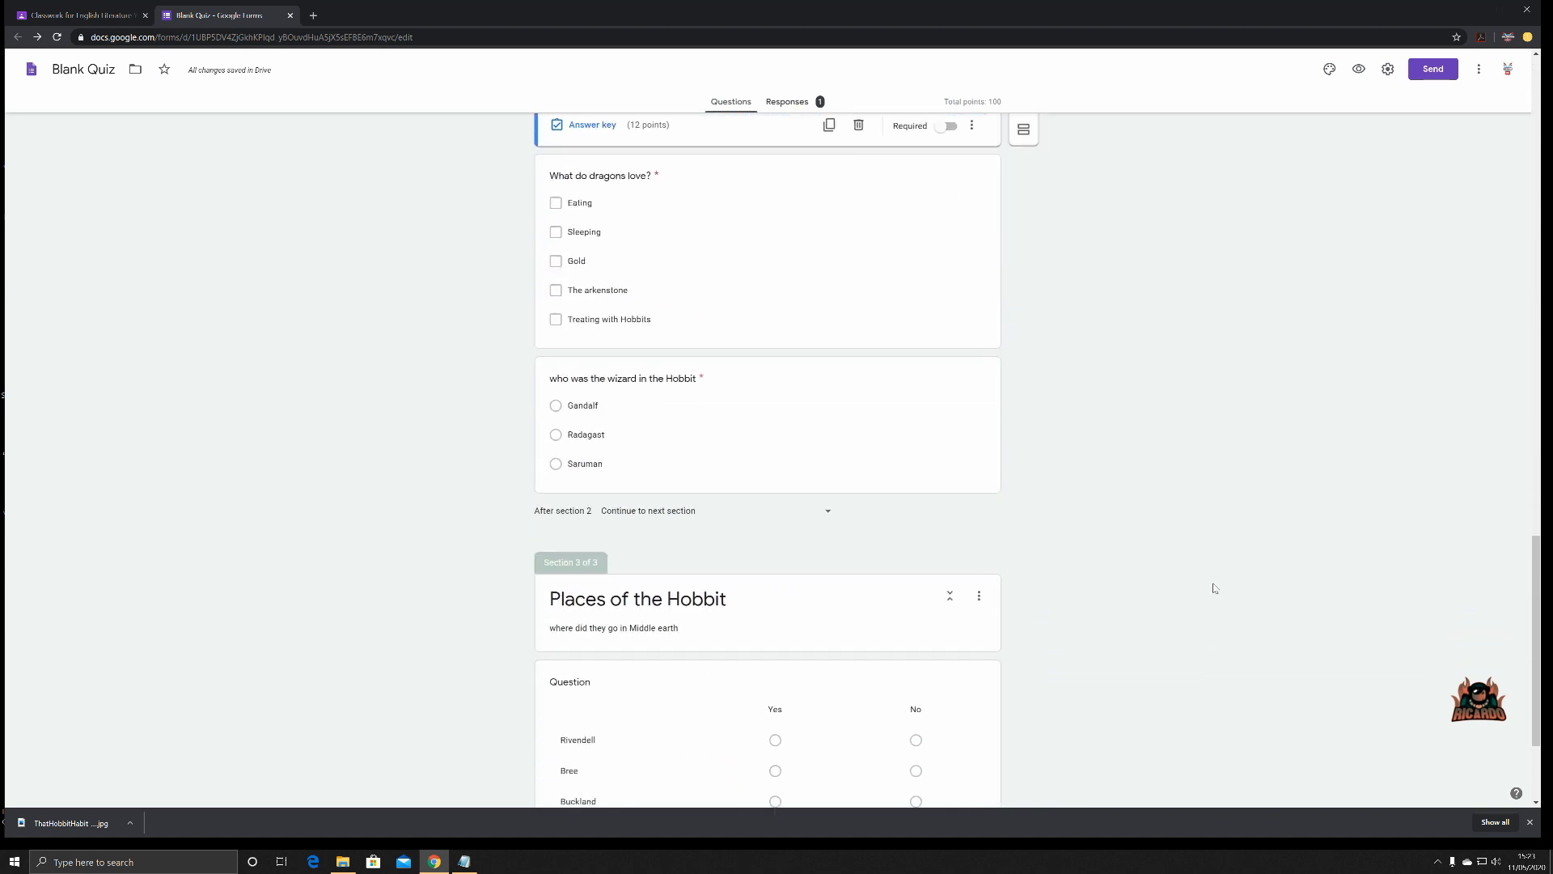
pyautogui.scroll(8, 1214, 588)
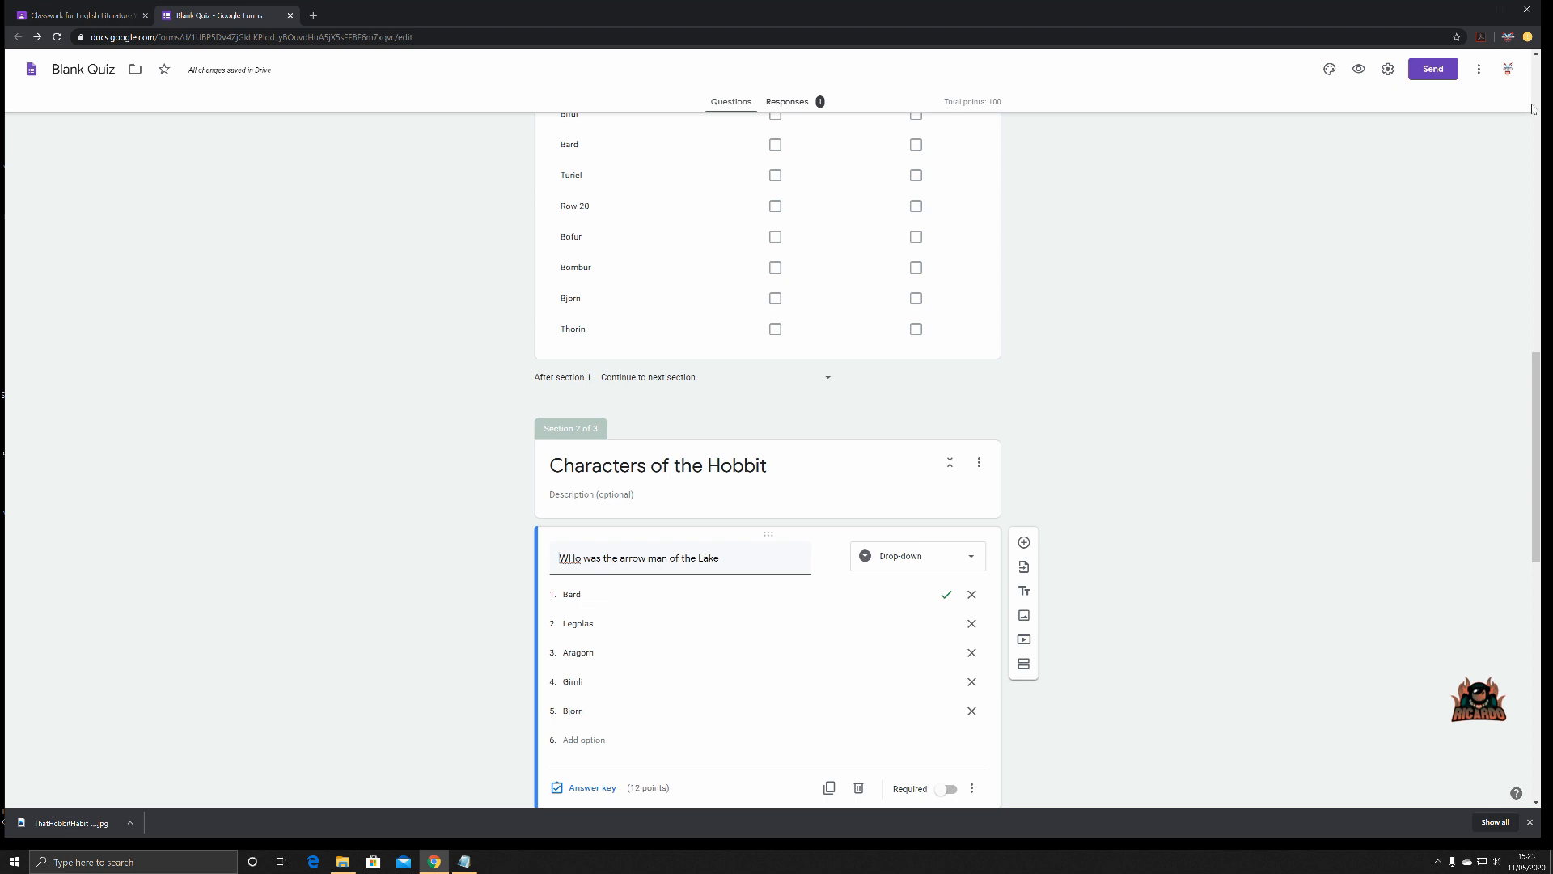
pyautogui.click(1359, 71)
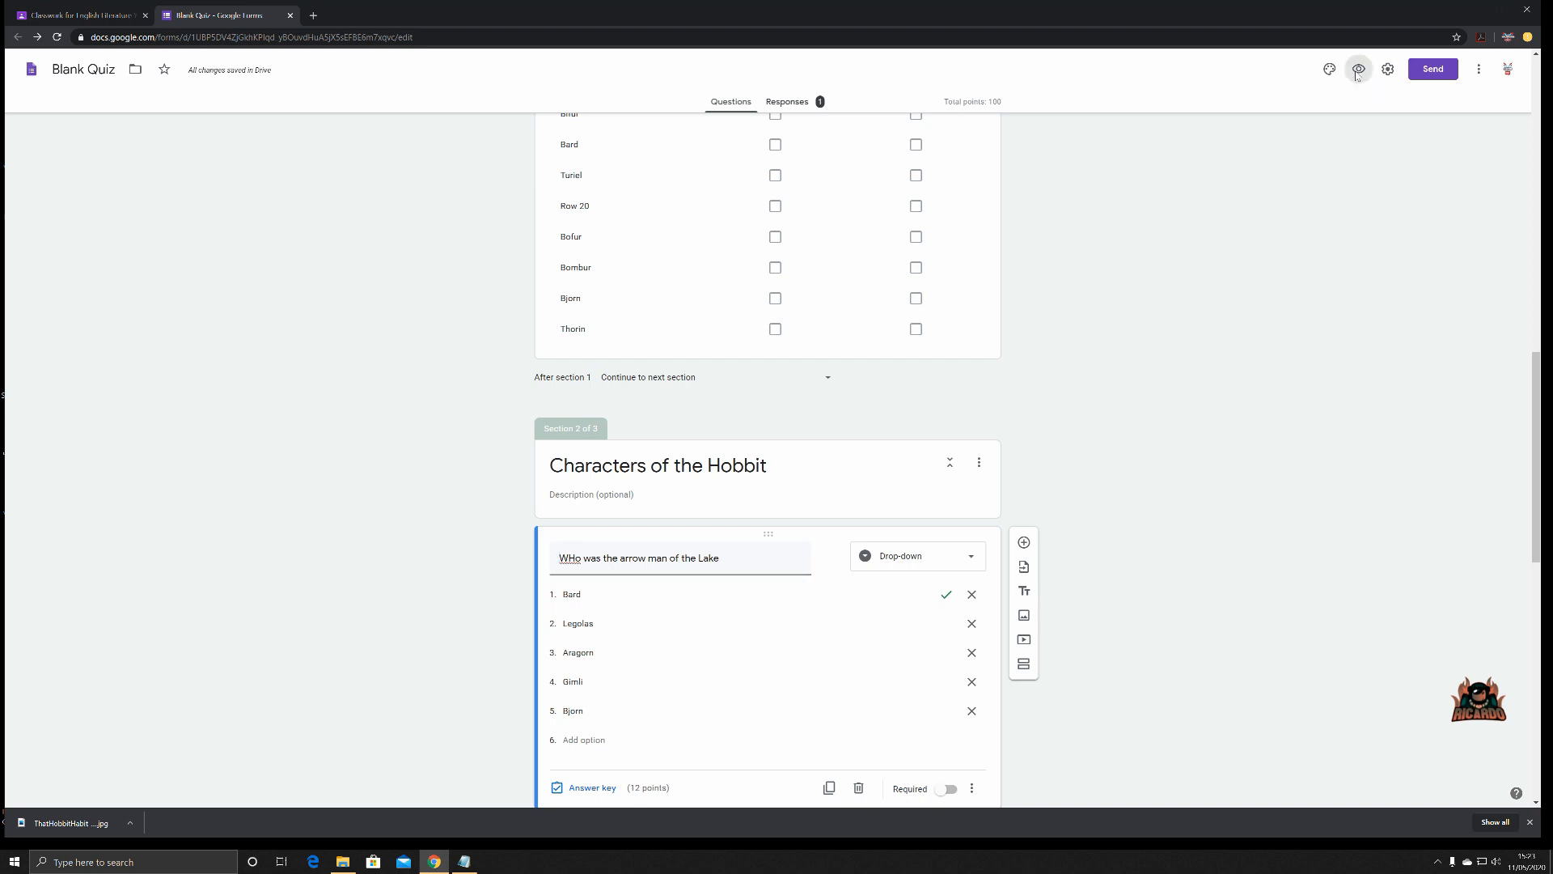
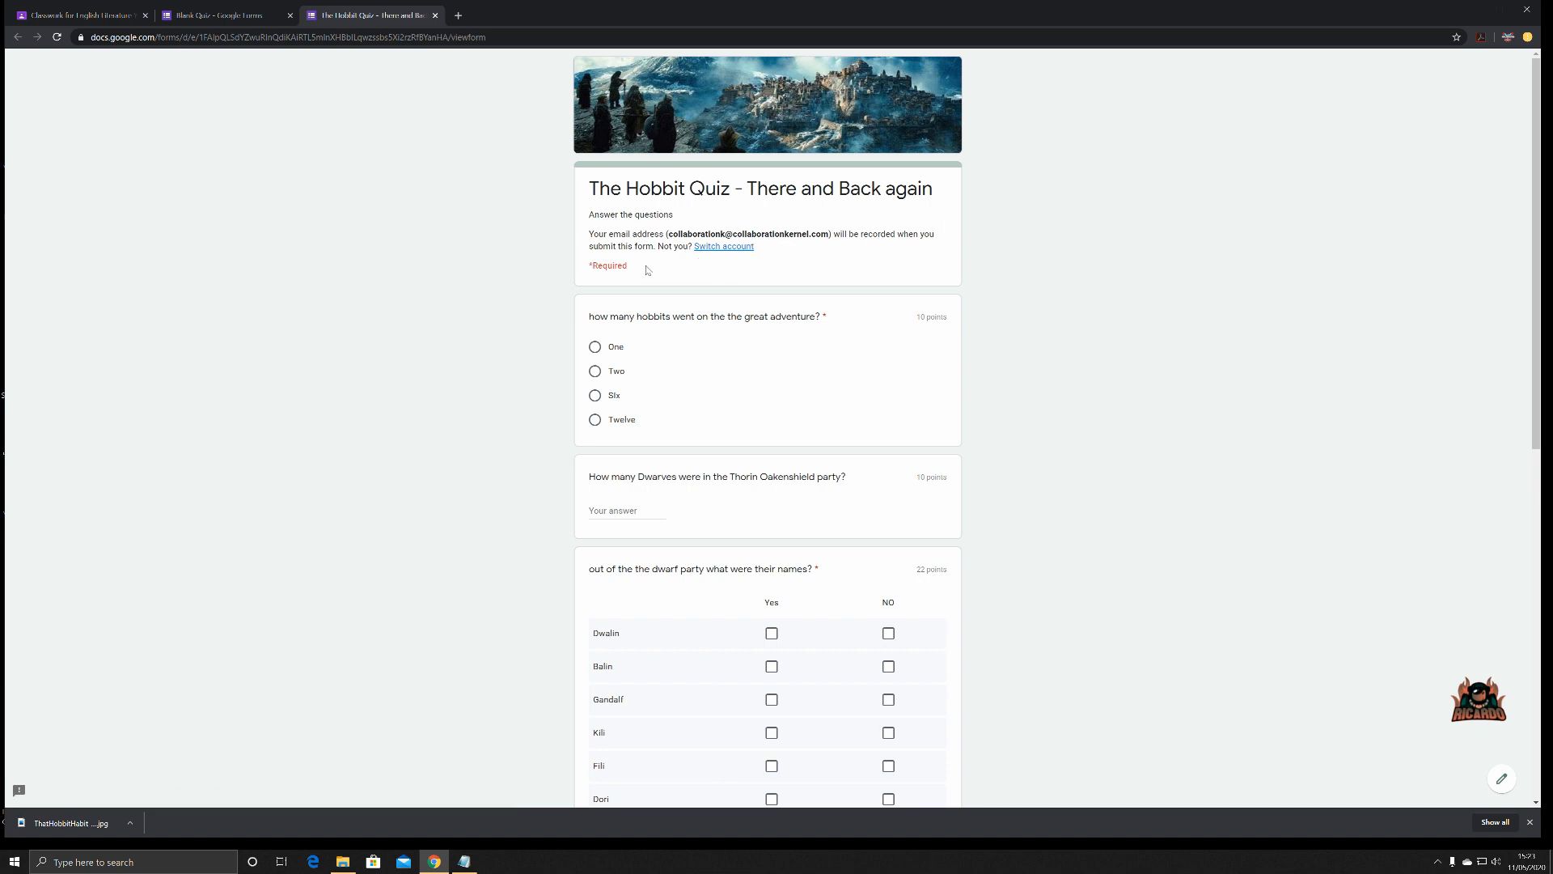
pyautogui.click(596, 355)
pyautogui.scroll(-2, 825, 361)
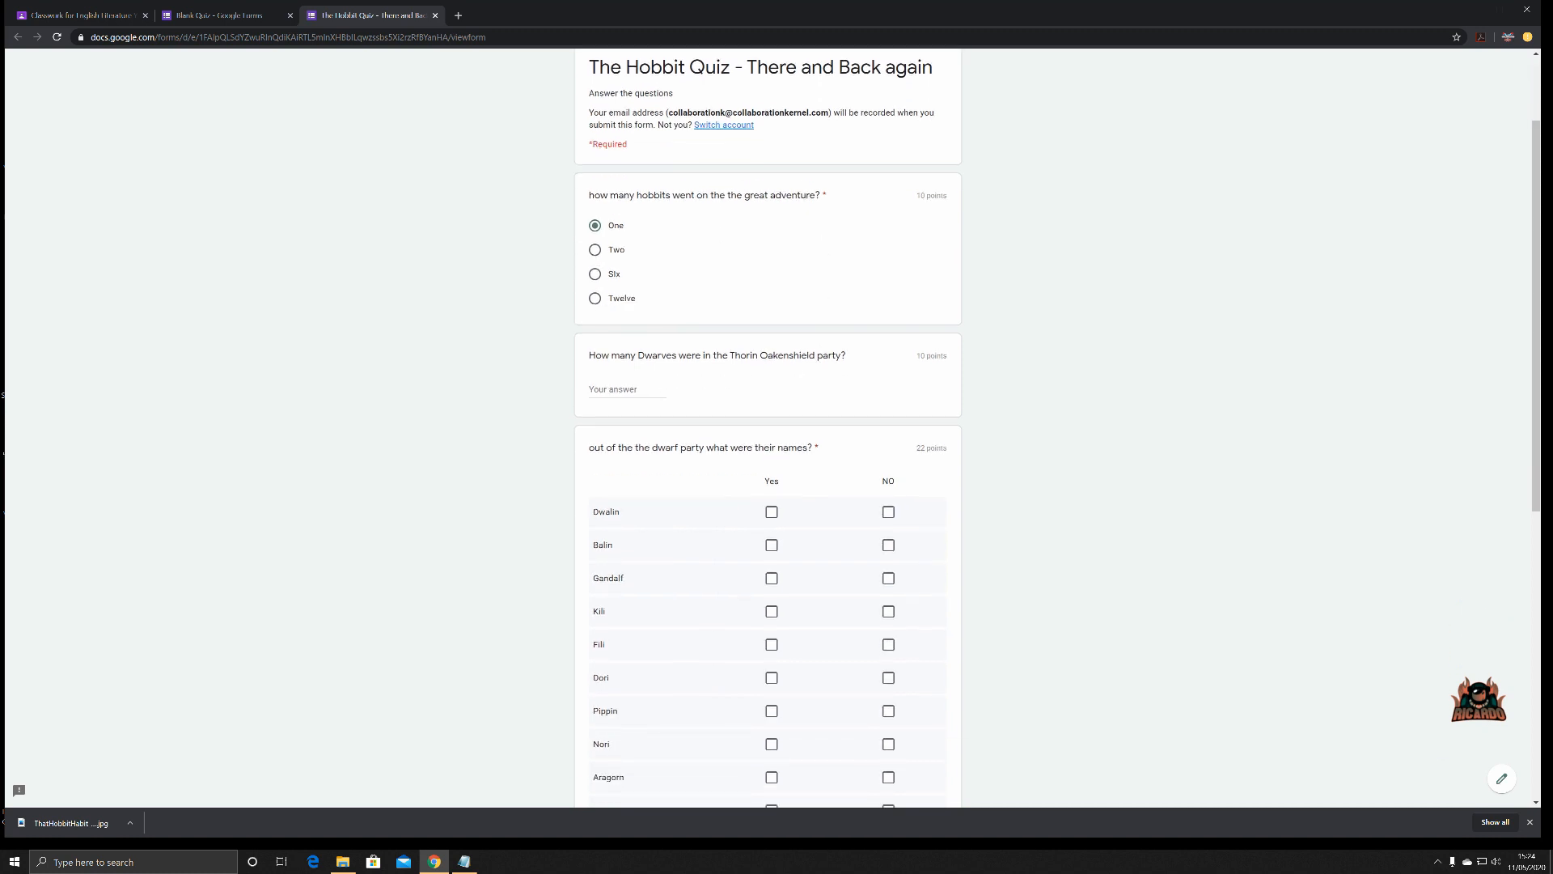
# Try answering the question on the number of dwarves in words, as "Thirteen" and "thirteen"
pyautogui.click(623, 389)
pyautogui.write('Thirteen')
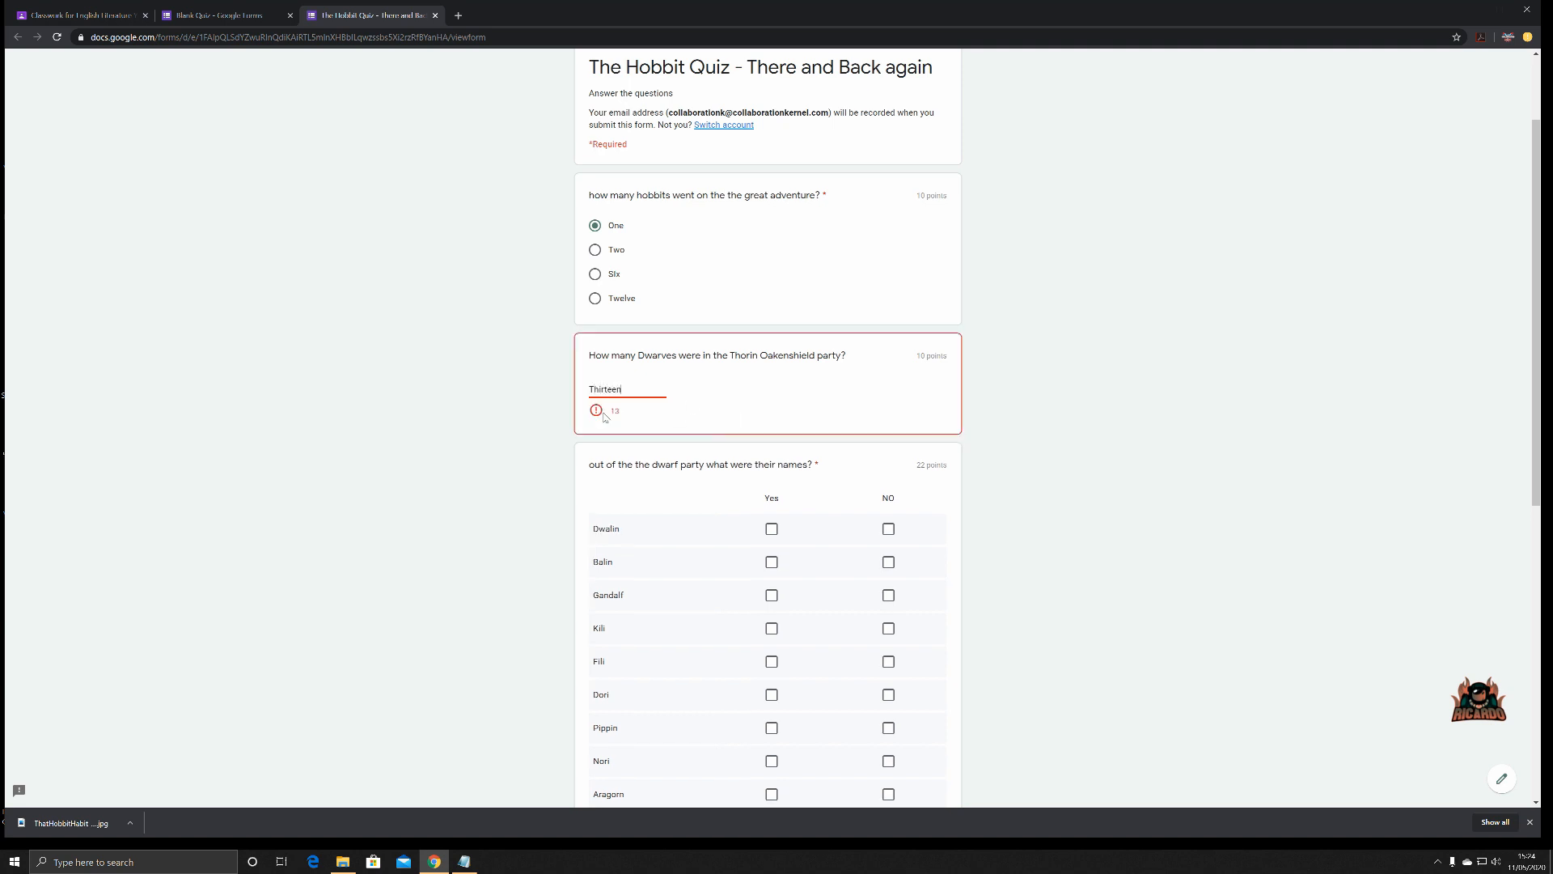
pyautogui.moveTo(622, 390); pyautogui.dragTo(589, 393)
pyautogui.write('th')
pyautogui.click(686, 486)
# In the dwarf names grid, mark Yes for Dwalin, Balin, Kili, Fili and Dori, and NO for Gandalf
pyautogui.scroll(-2, 687, 485)
pyautogui.scroll(-1, 711, 490)
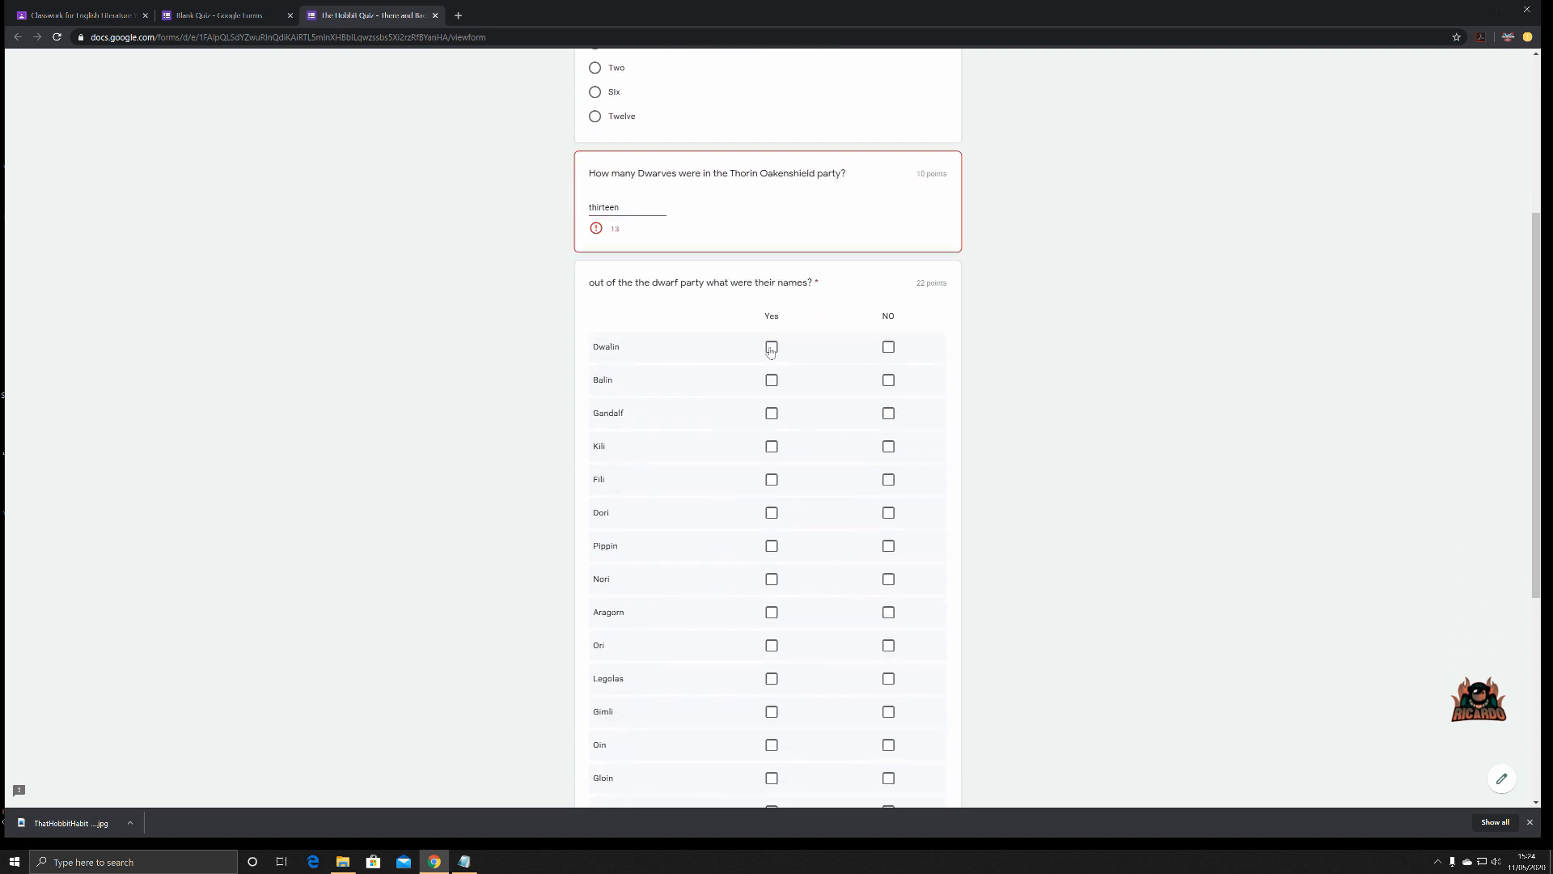
pyautogui.click(771, 348)
pyautogui.click(771, 379)
pyautogui.click(888, 412)
pyautogui.click(772, 447)
pyautogui.click(772, 480)
pyautogui.click(772, 513)
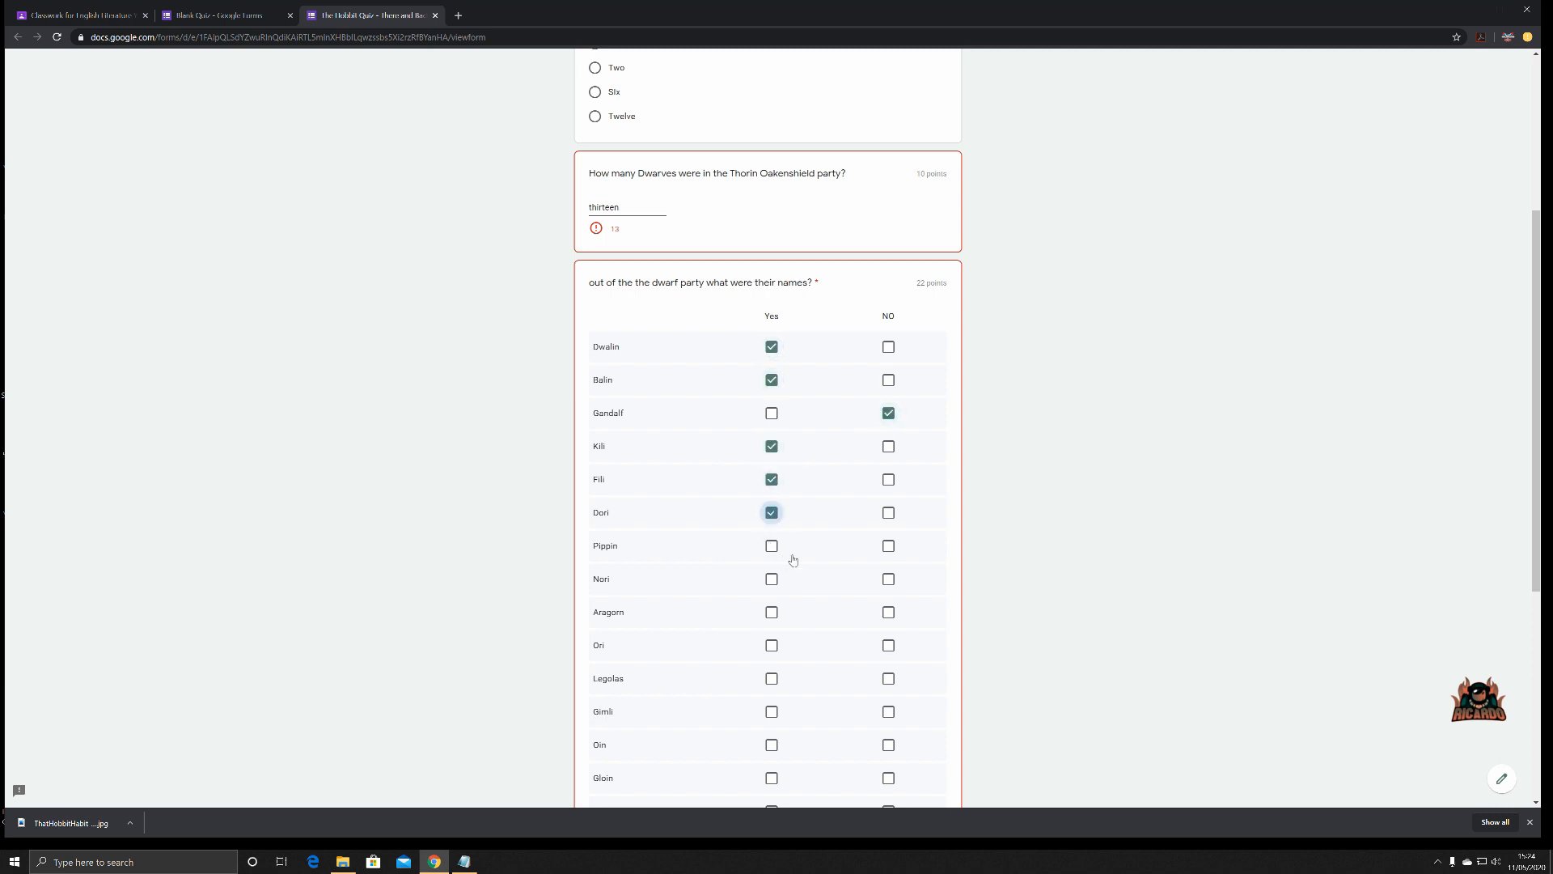
# Mark NO for Pippin, Aragorn, Legolas and Gimli, and Yes for Ori and Nori in the dwarf names grid
pyautogui.click(888, 546)
pyautogui.click(888, 612)
pyautogui.click(889, 679)
pyautogui.click(887, 712)
pyautogui.click(772, 645)
pyautogui.click(772, 579)
# Mark Yes for Oin, Gloin, Bifur and Bard, and NO for Turiel and Row 20 in the dwarf names grid
pyautogui.scroll(-3, 812, 557)
pyautogui.click(771, 503)
pyautogui.click(771, 536)
pyautogui.click(771, 569)
pyautogui.click(772, 602)
pyautogui.click(888, 669)
pyautogui.click(888, 635)
# Mark Yes for Bofur, Bombur, Bjorn and Thorin to complete the dwarf names grid
pyautogui.scroll(-3, 886, 657)
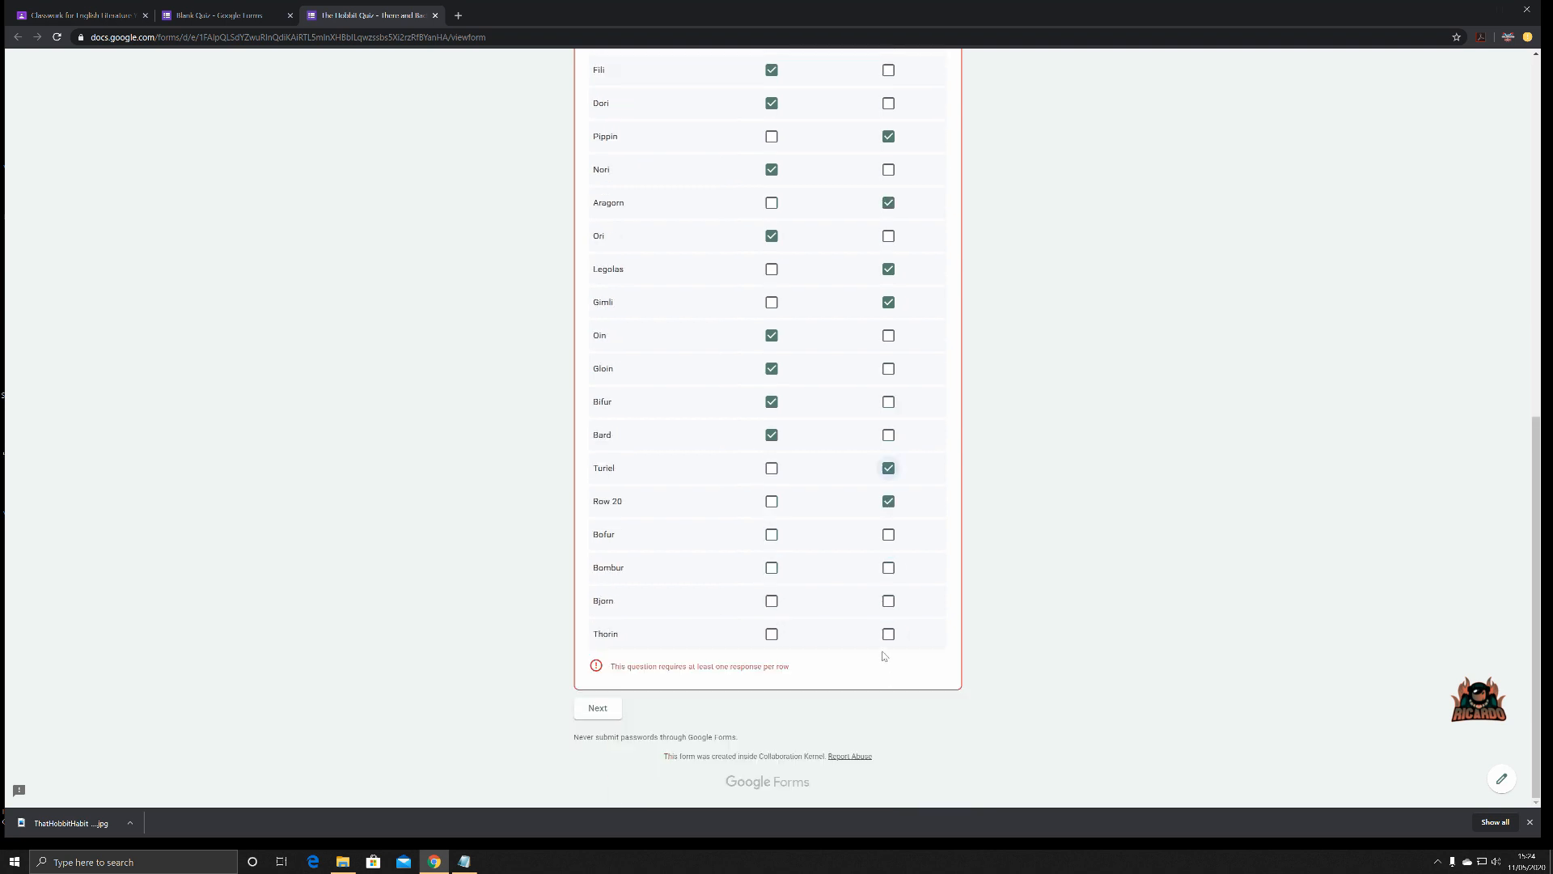
pyautogui.click(772, 535)
pyautogui.click(772, 568)
pyautogui.click(772, 602)
pyautogui.click(771, 634)
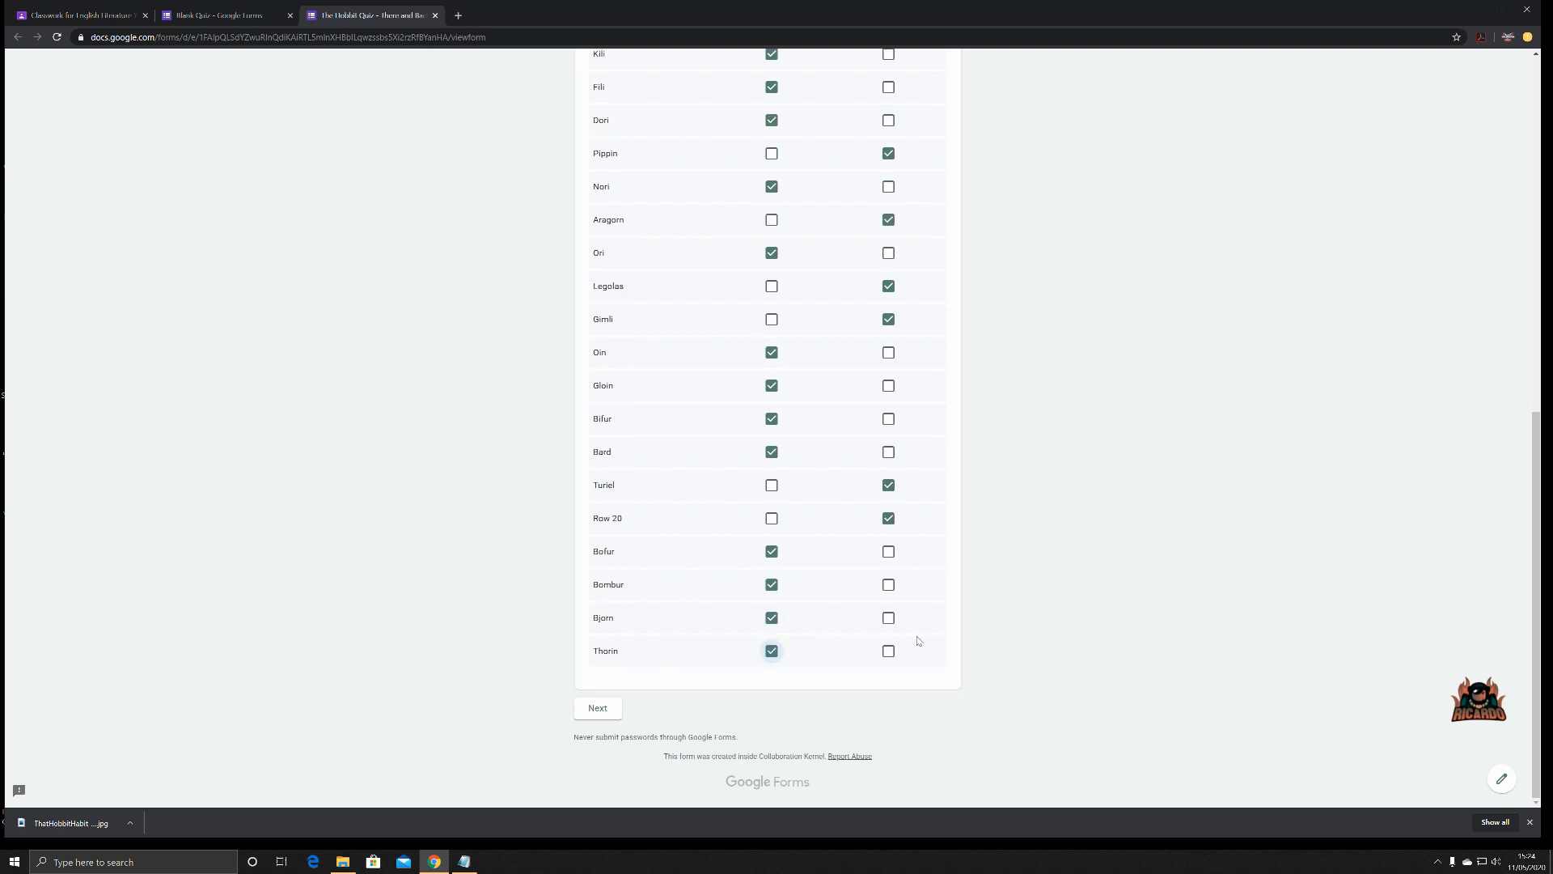
pyautogui.click(781, 656)
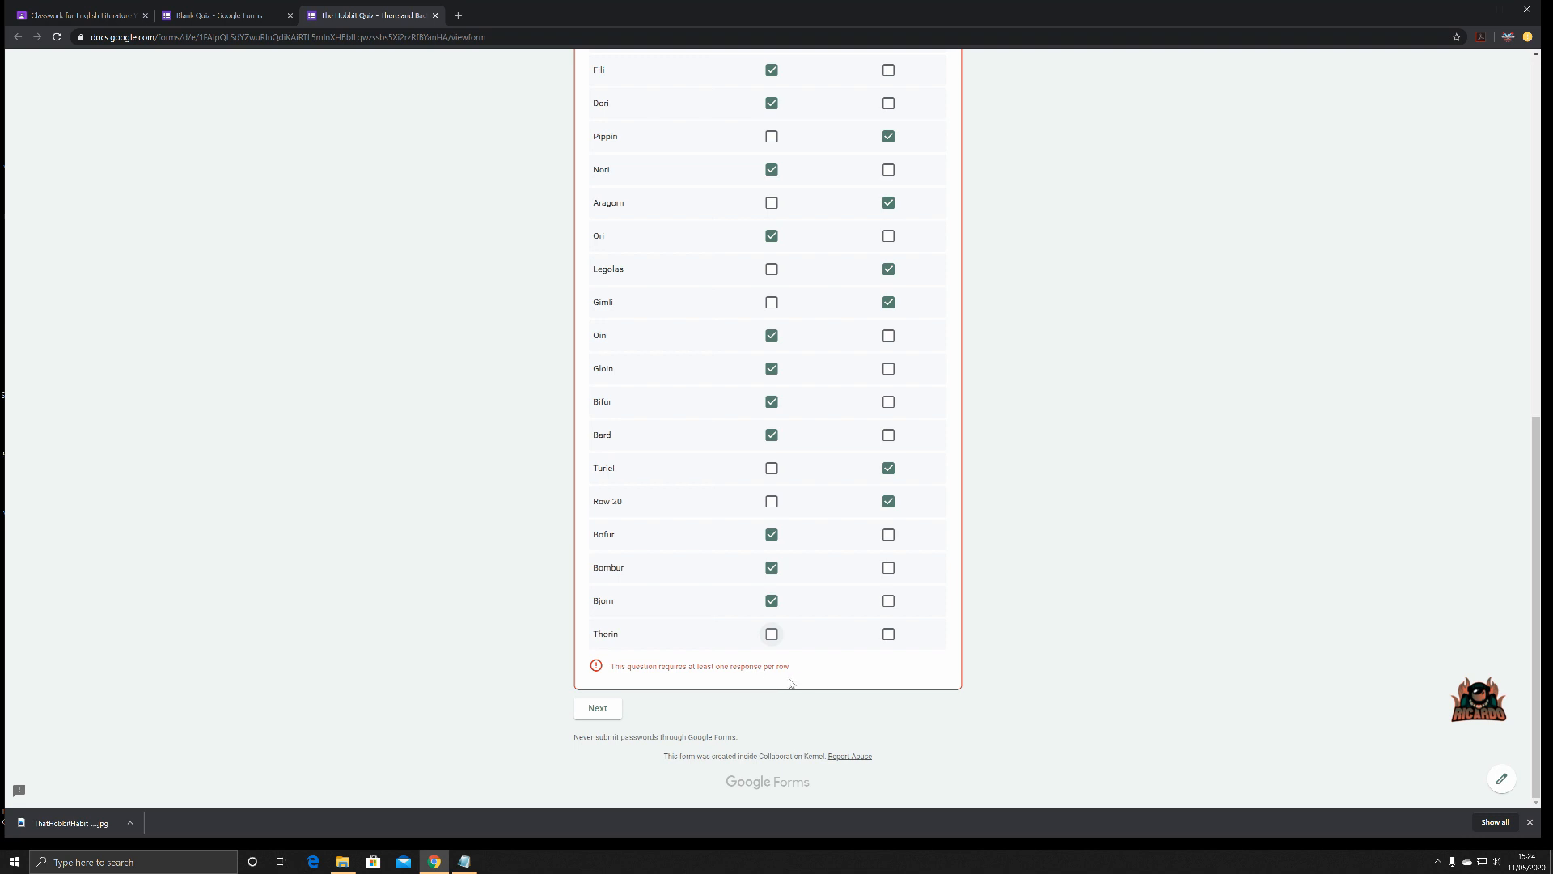
pyautogui.click(772, 634)
pyautogui.scroll(4, 1051, 683)
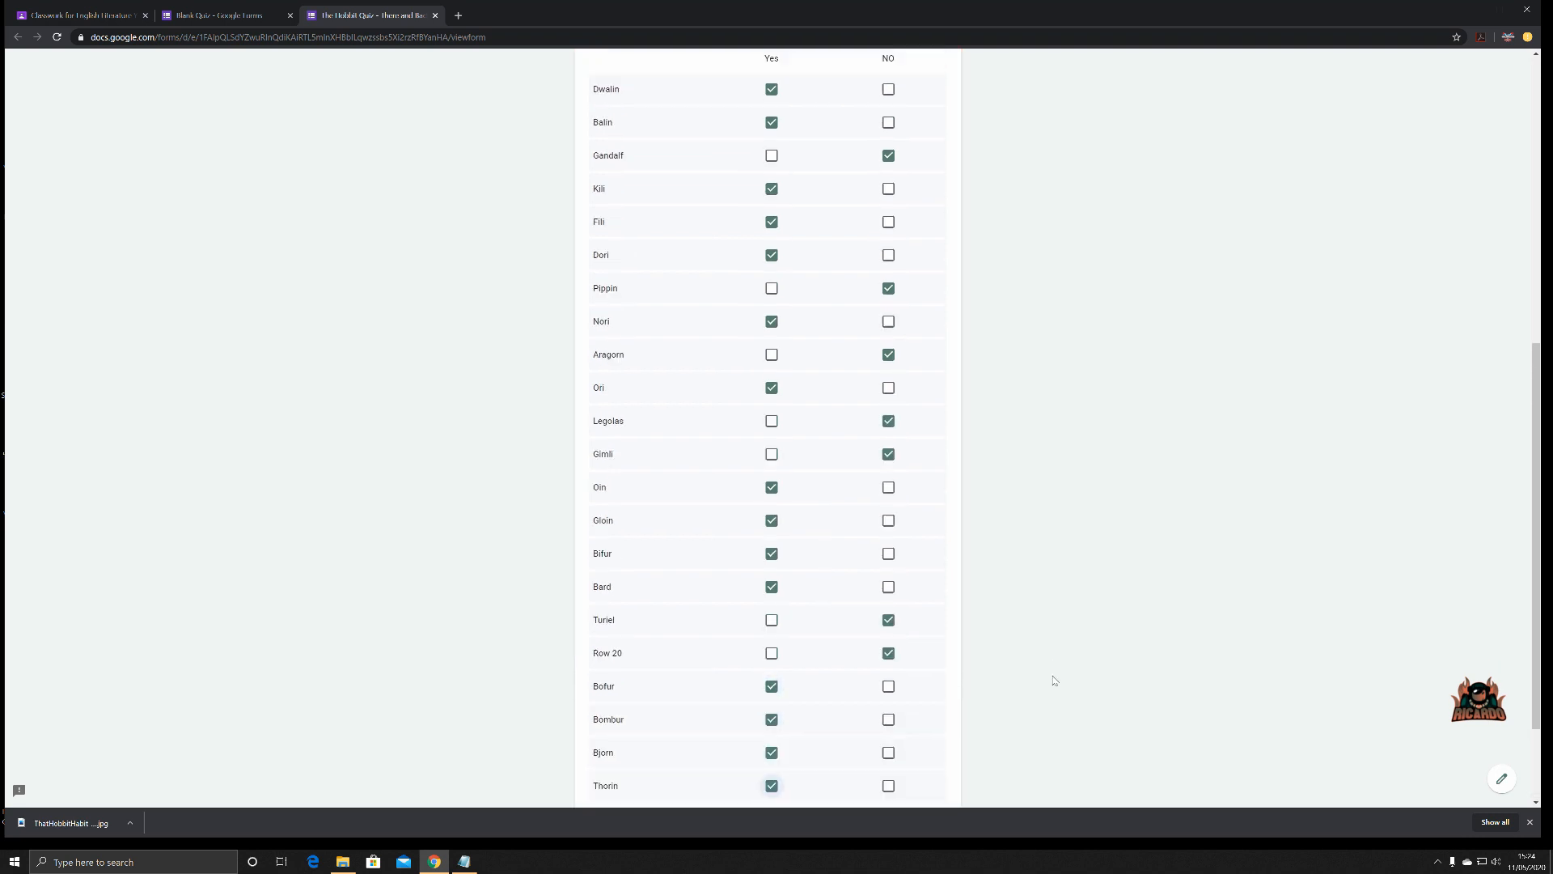
pyautogui.scroll(-4, 1054, 680)
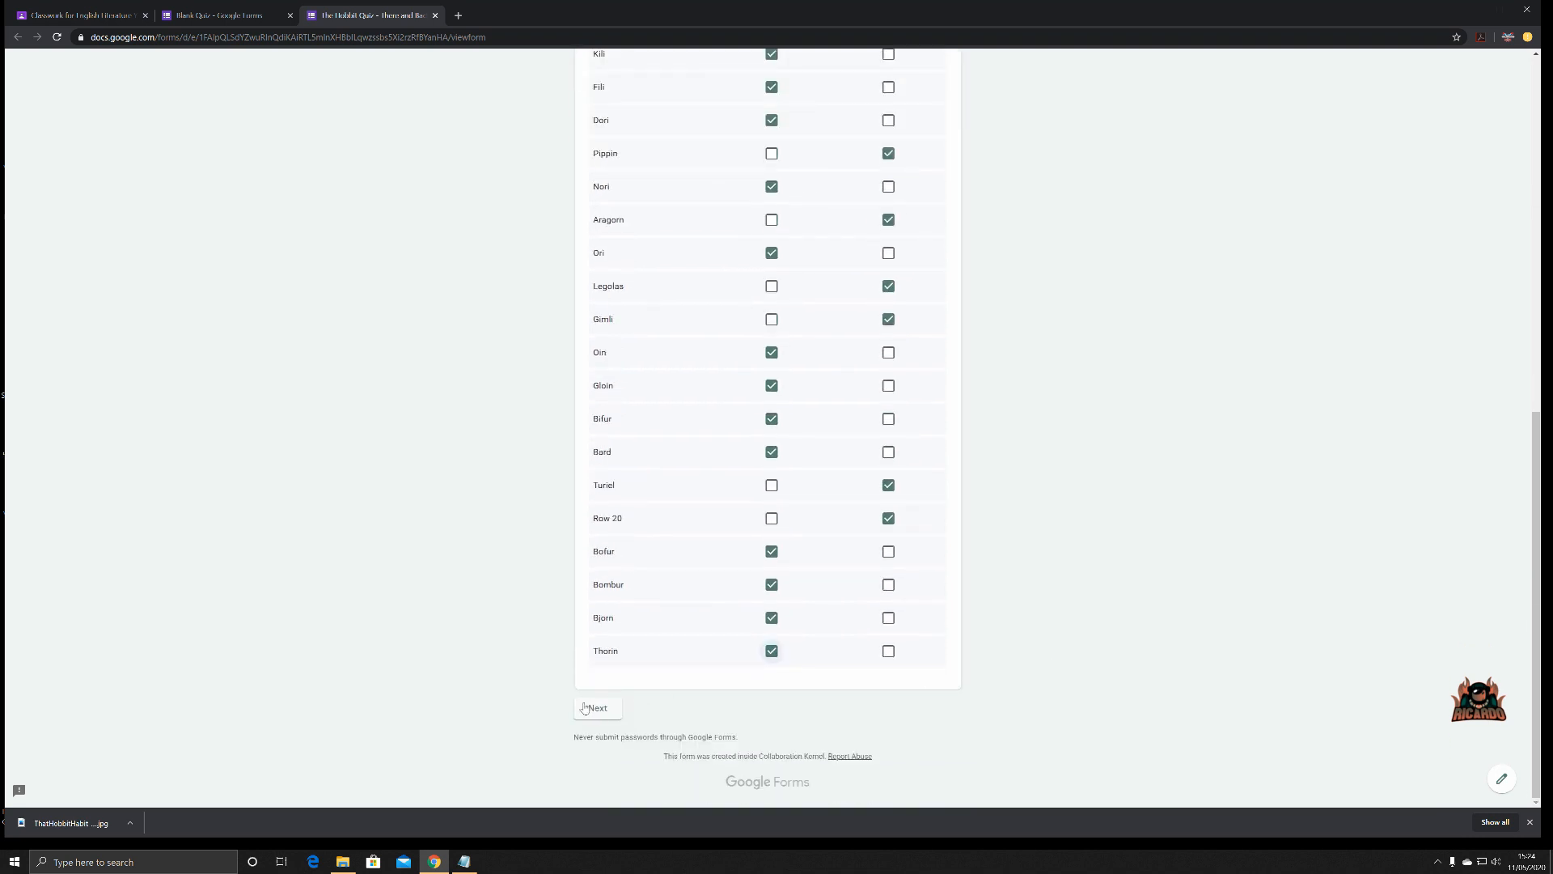
# Replace the answer on the number of dwarves with 13 and continue to the Characters of the Hobbit section
pyautogui.click(596, 708)
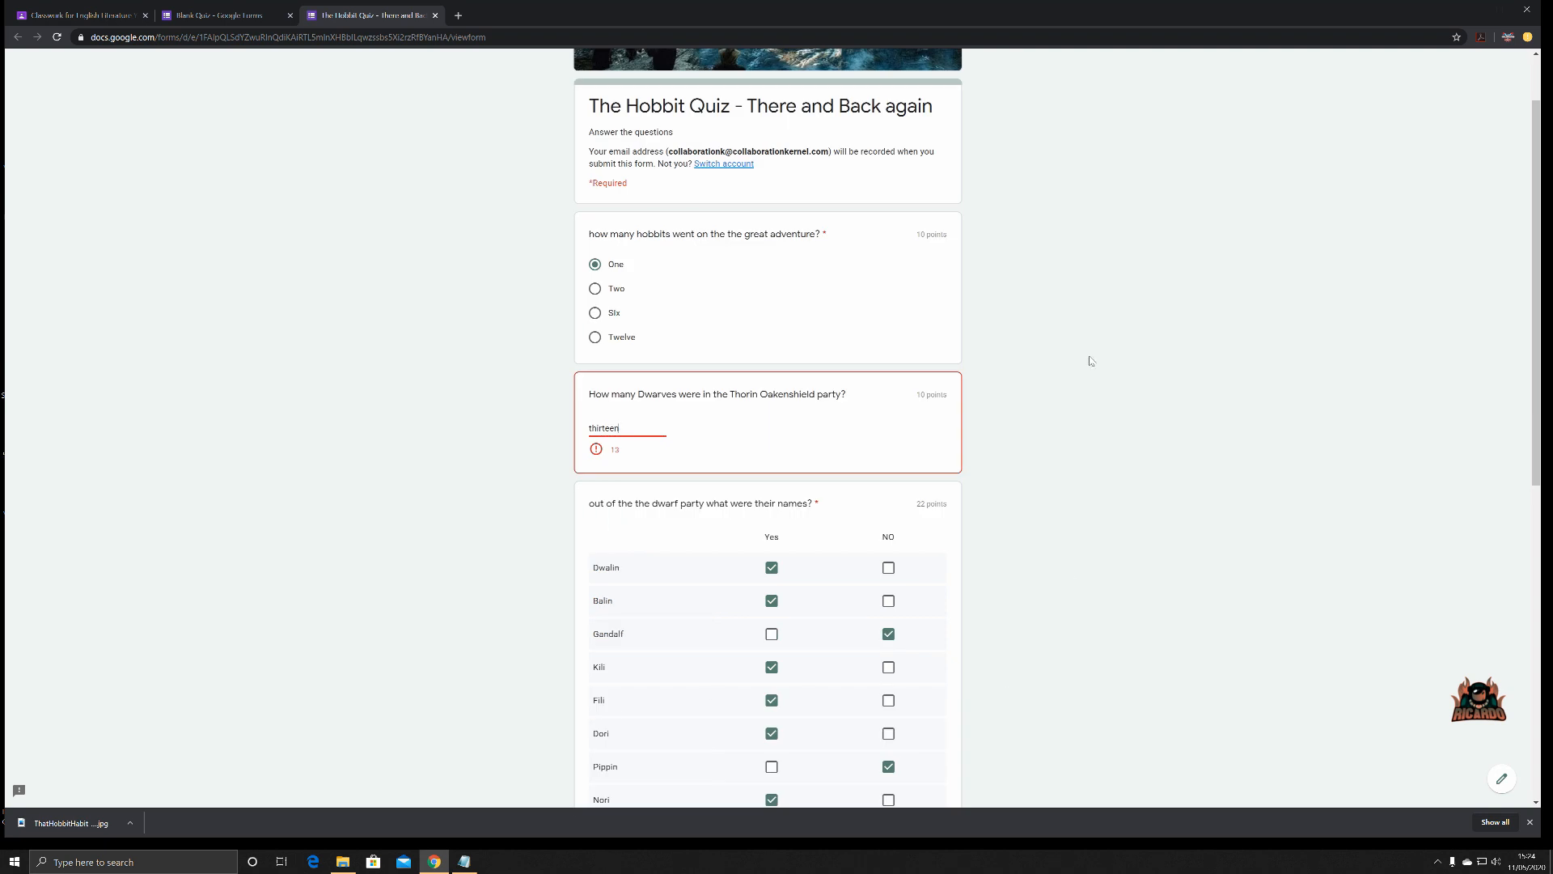
pyautogui.moveTo(619, 429); pyautogui.dragTo(571, 433)
pyautogui.write('13')
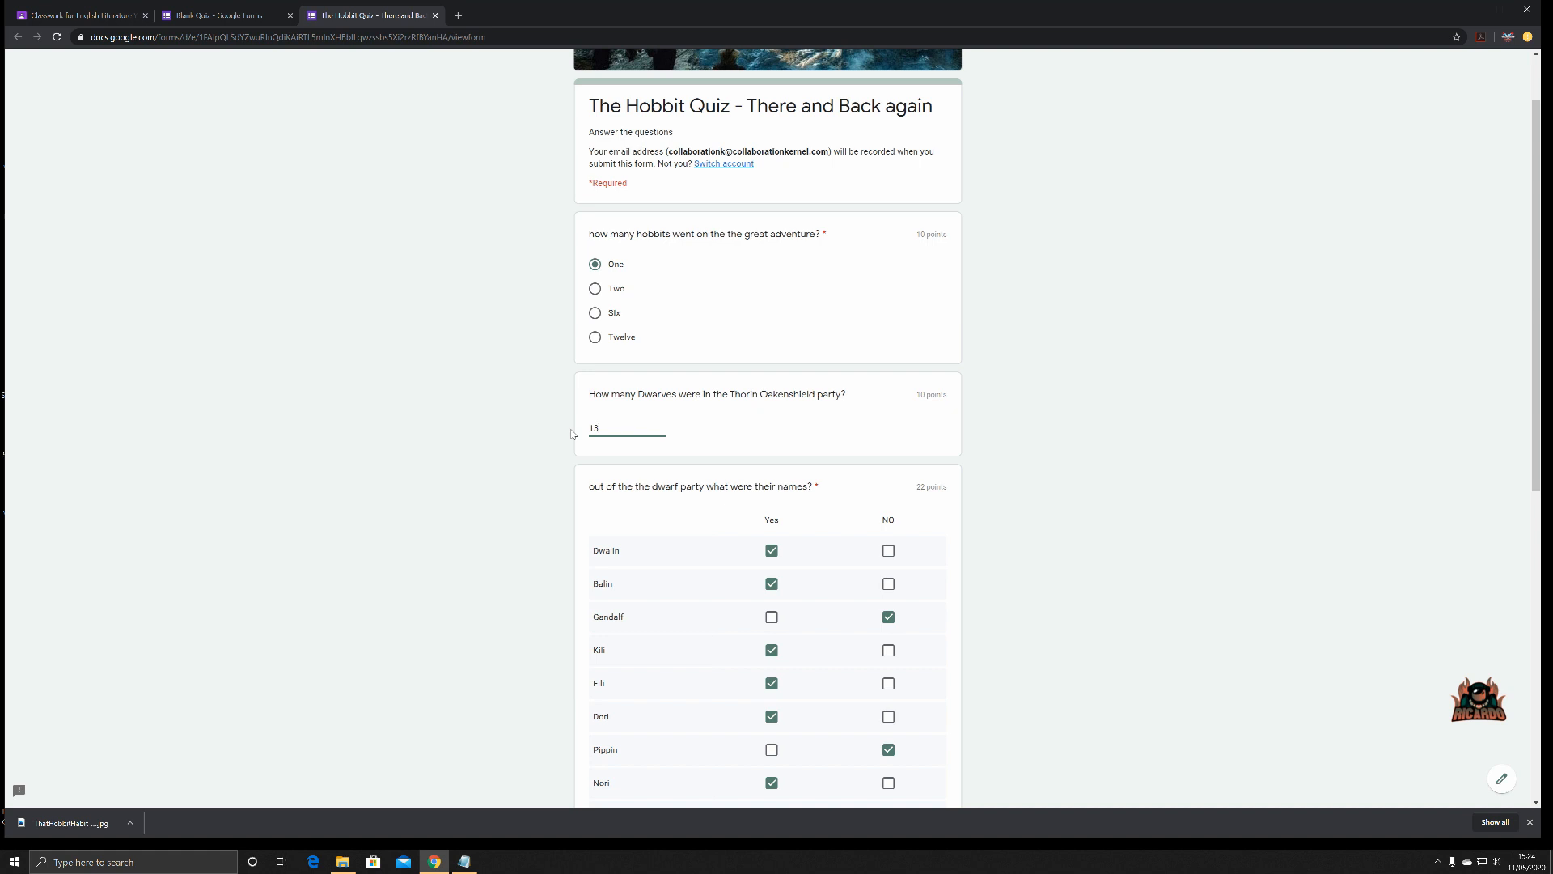
pyautogui.click(518, 481)
pyautogui.scroll(-7, 530, 509)
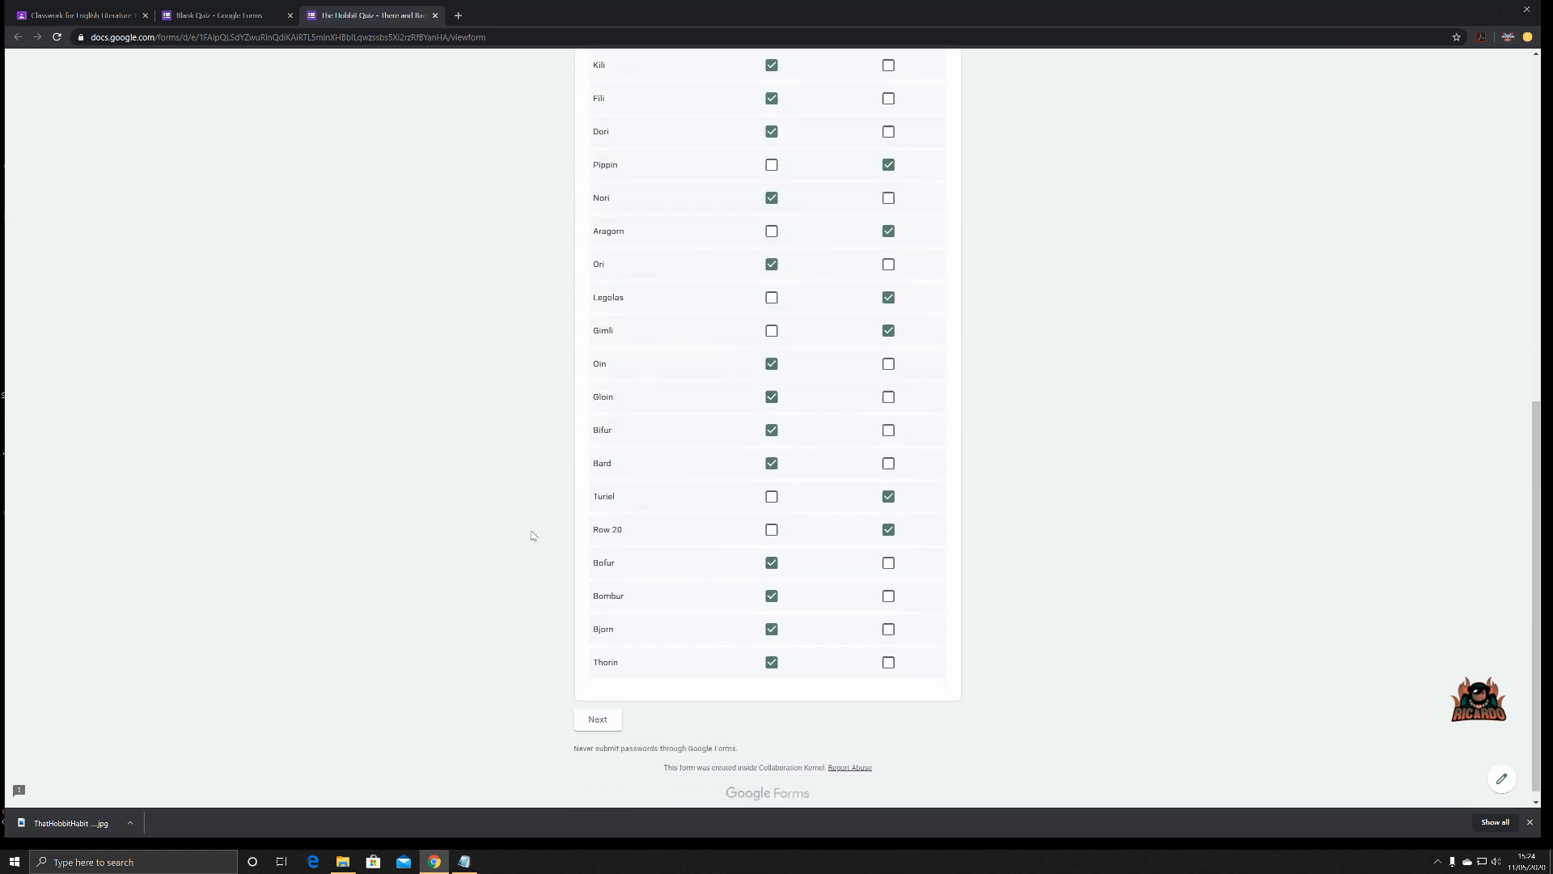
pyautogui.click(597, 719)
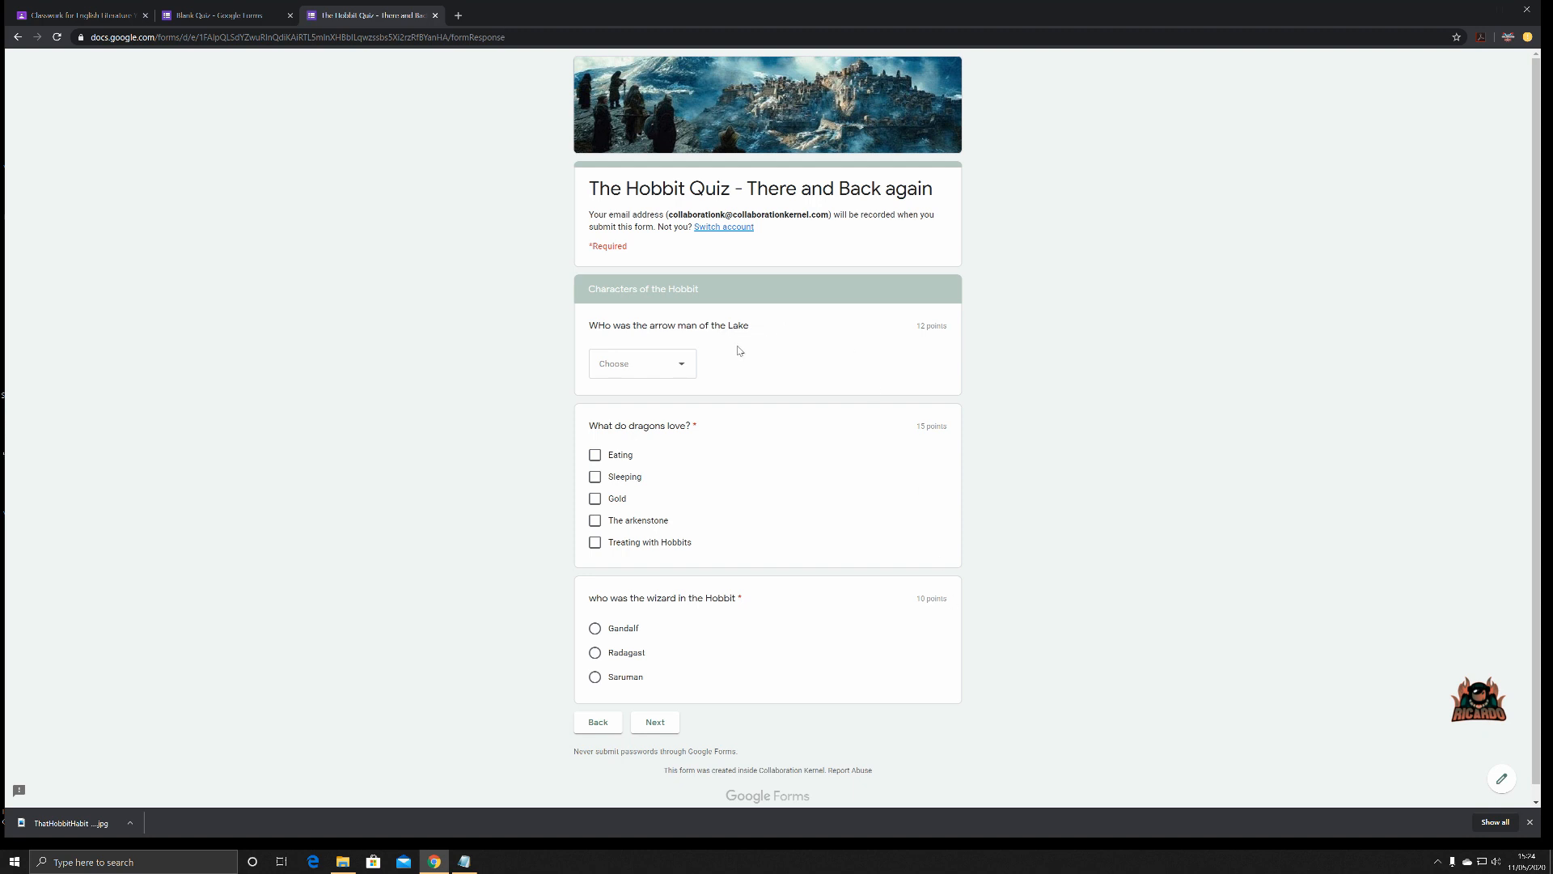
# Choose Bard as the answer to who was the arrow man of the Lake
pyautogui.click(685, 367)
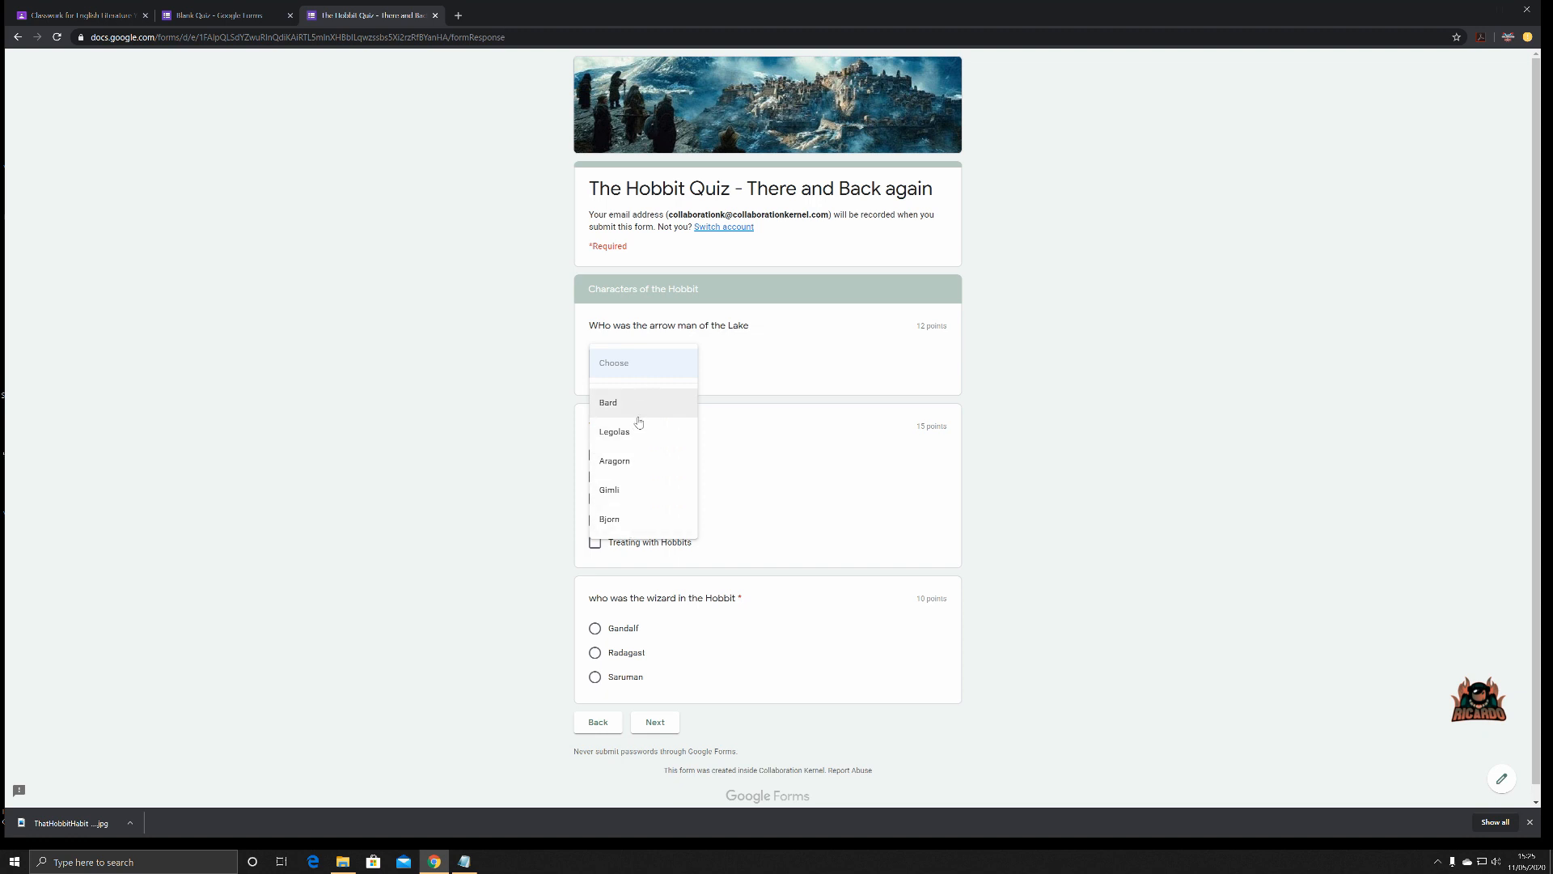
pyautogui.click(628, 461)
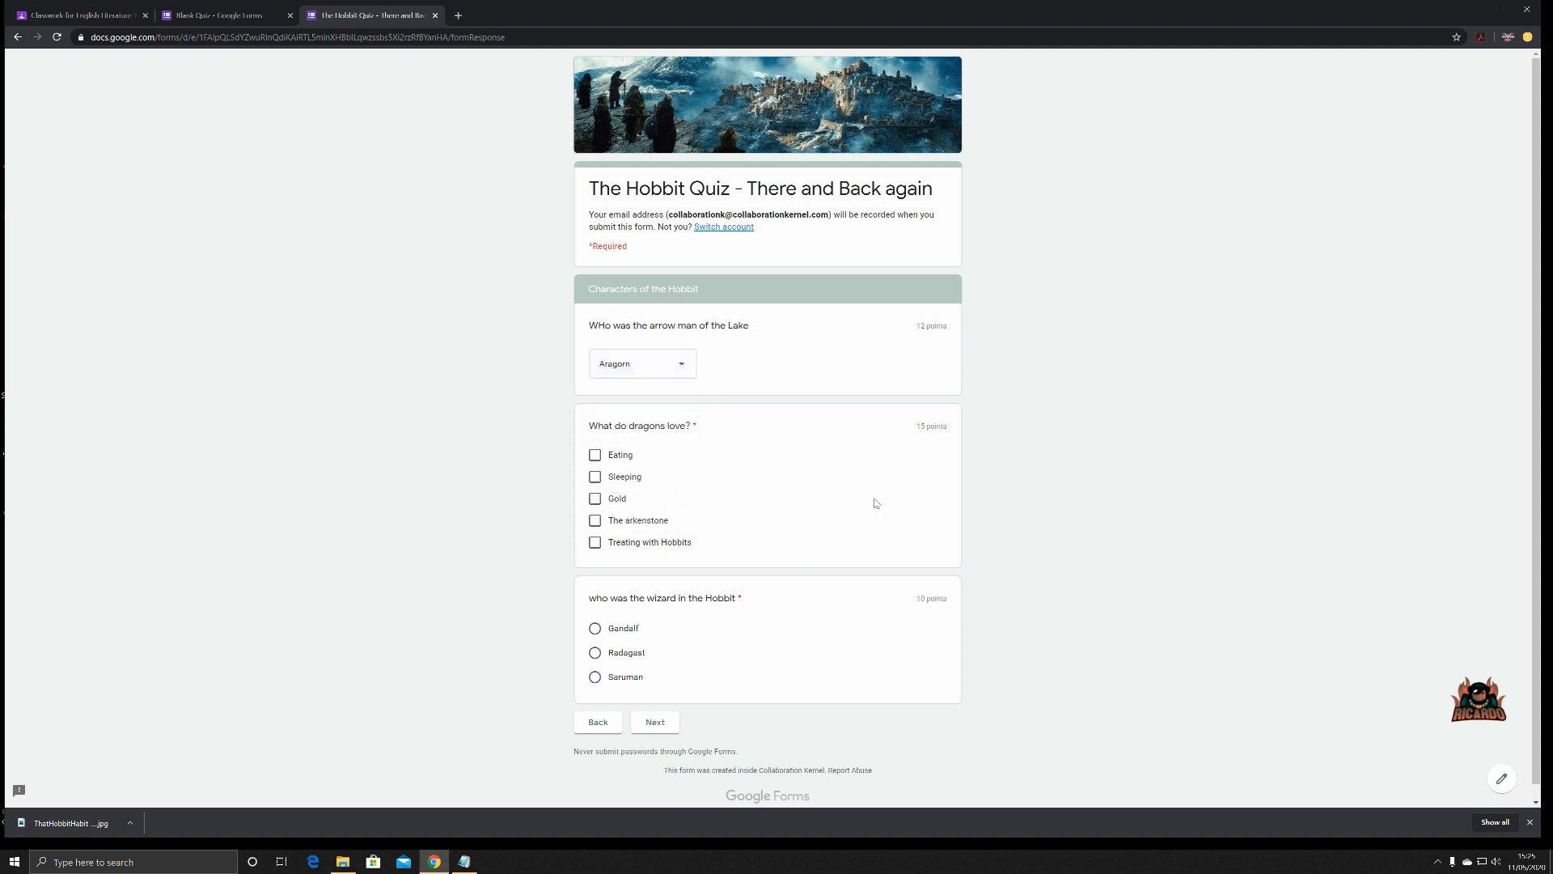
pyautogui.click(686, 368)
pyautogui.click(637, 312)
pyautogui.scroll(-1, 829, 379)
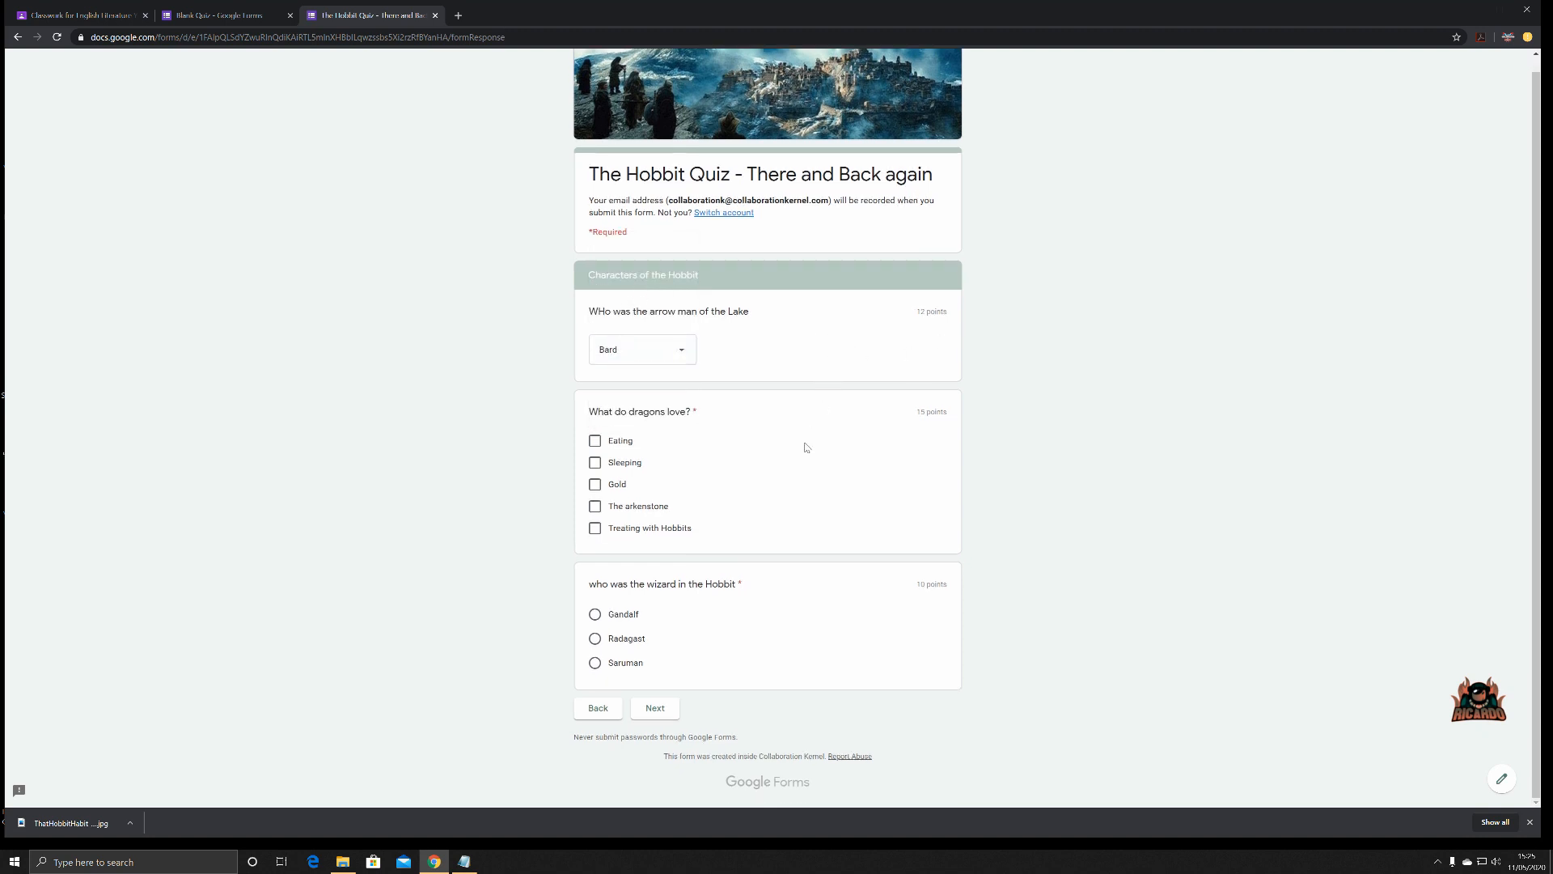
# Answer what dragons love with Sleeping, Gold, The arkenstone and Treating with Hobbits
pyautogui.click(595, 462)
pyautogui.click(596, 484)
pyautogui.click(595, 505)
pyautogui.click(596, 529)
# Choose Gandalf as the wizard in the Hobbit and continue to the Places of the Hobbit section
pyautogui.click(595, 616)
pyautogui.click(595, 640)
pyautogui.click(595, 666)
pyautogui.click(595, 614)
pyautogui.click(595, 638)
pyautogui.click(595, 664)
pyautogui.click(595, 615)
pyautogui.click(655, 708)
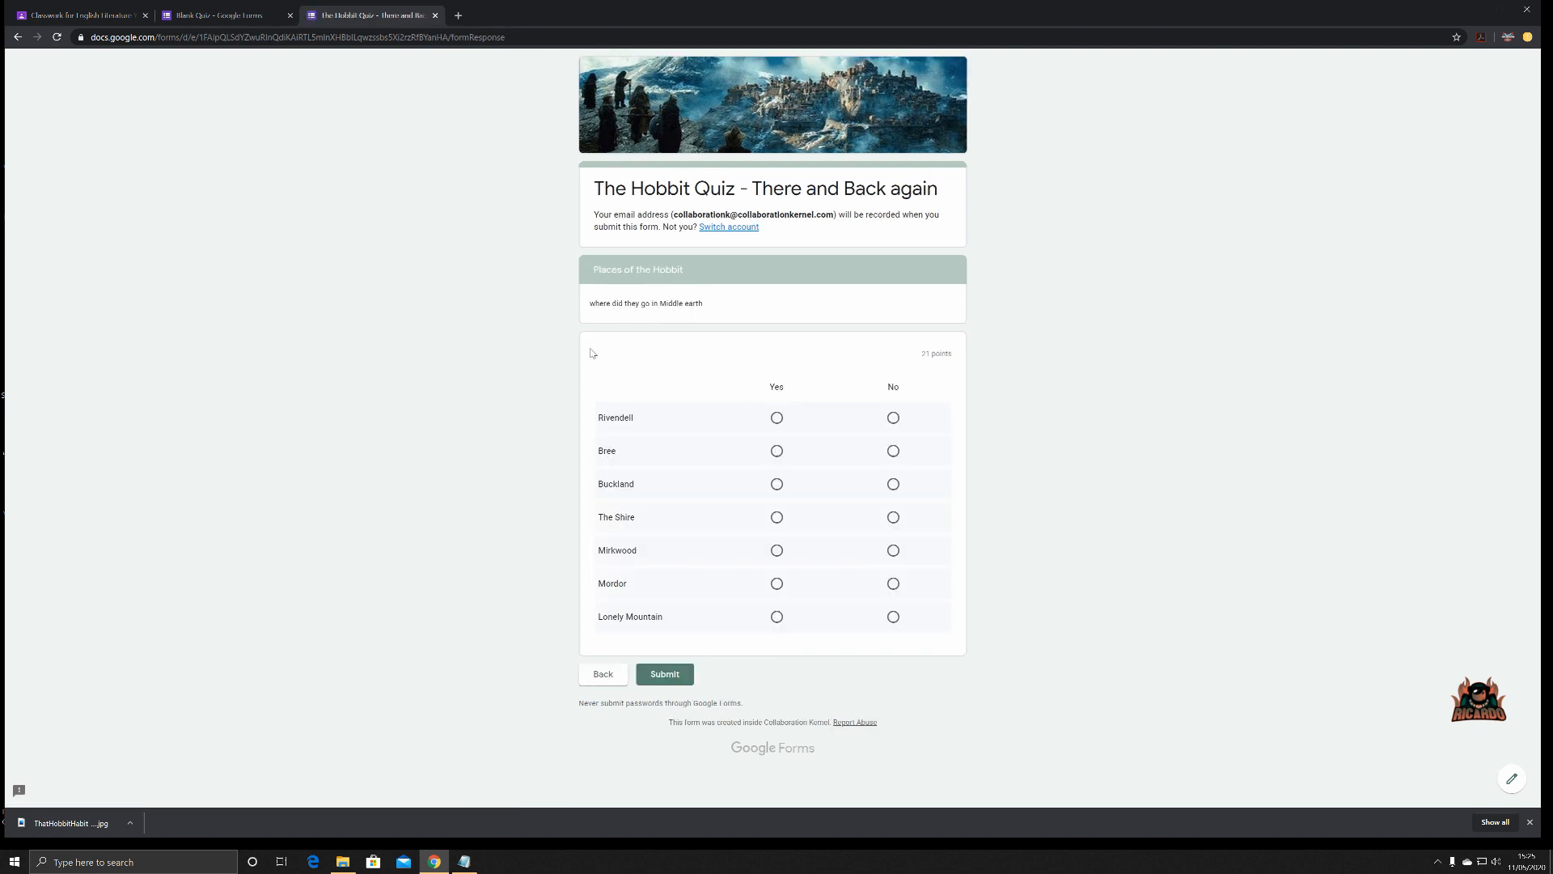
# Mark Yes for Rivendell, Bree, The Shire, Mirkwood and Lonely Mountain, No for Buckland and Mordor, and submit the quiz
pyautogui.click(778, 419)
pyautogui.click(777, 453)
pyautogui.click(894, 486)
pyautogui.click(777, 517)
pyautogui.click(777, 550)
pyautogui.click(893, 584)
pyautogui.click(777, 618)
pyautogui.click(665, 674)
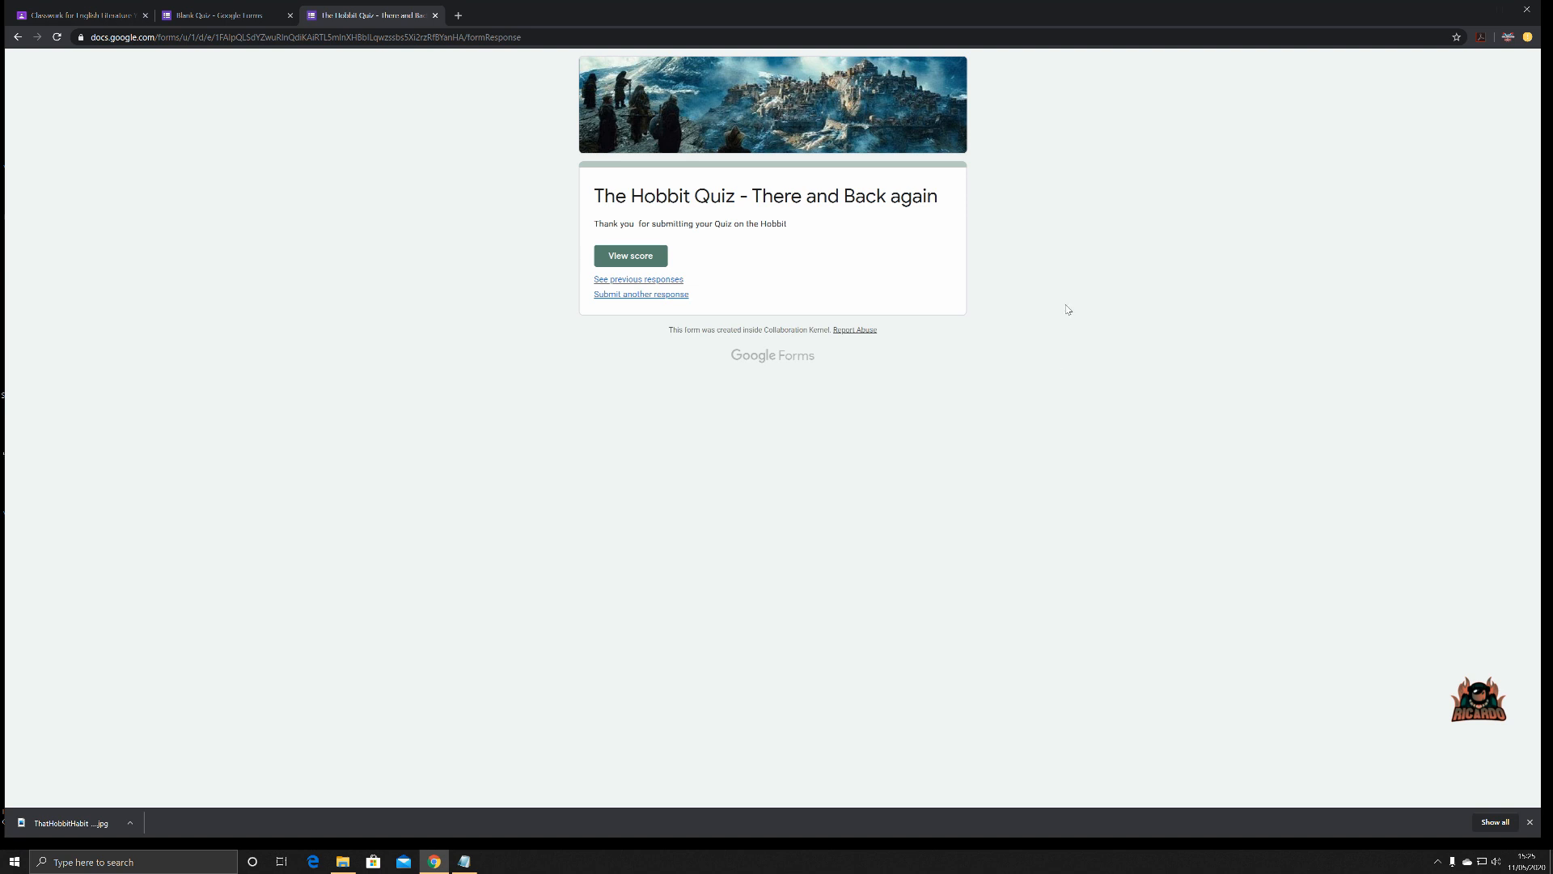
# View the submitted quiz's score, examine the marking and feedback of every question, and close the results page
pyautogui.click(638, 257)
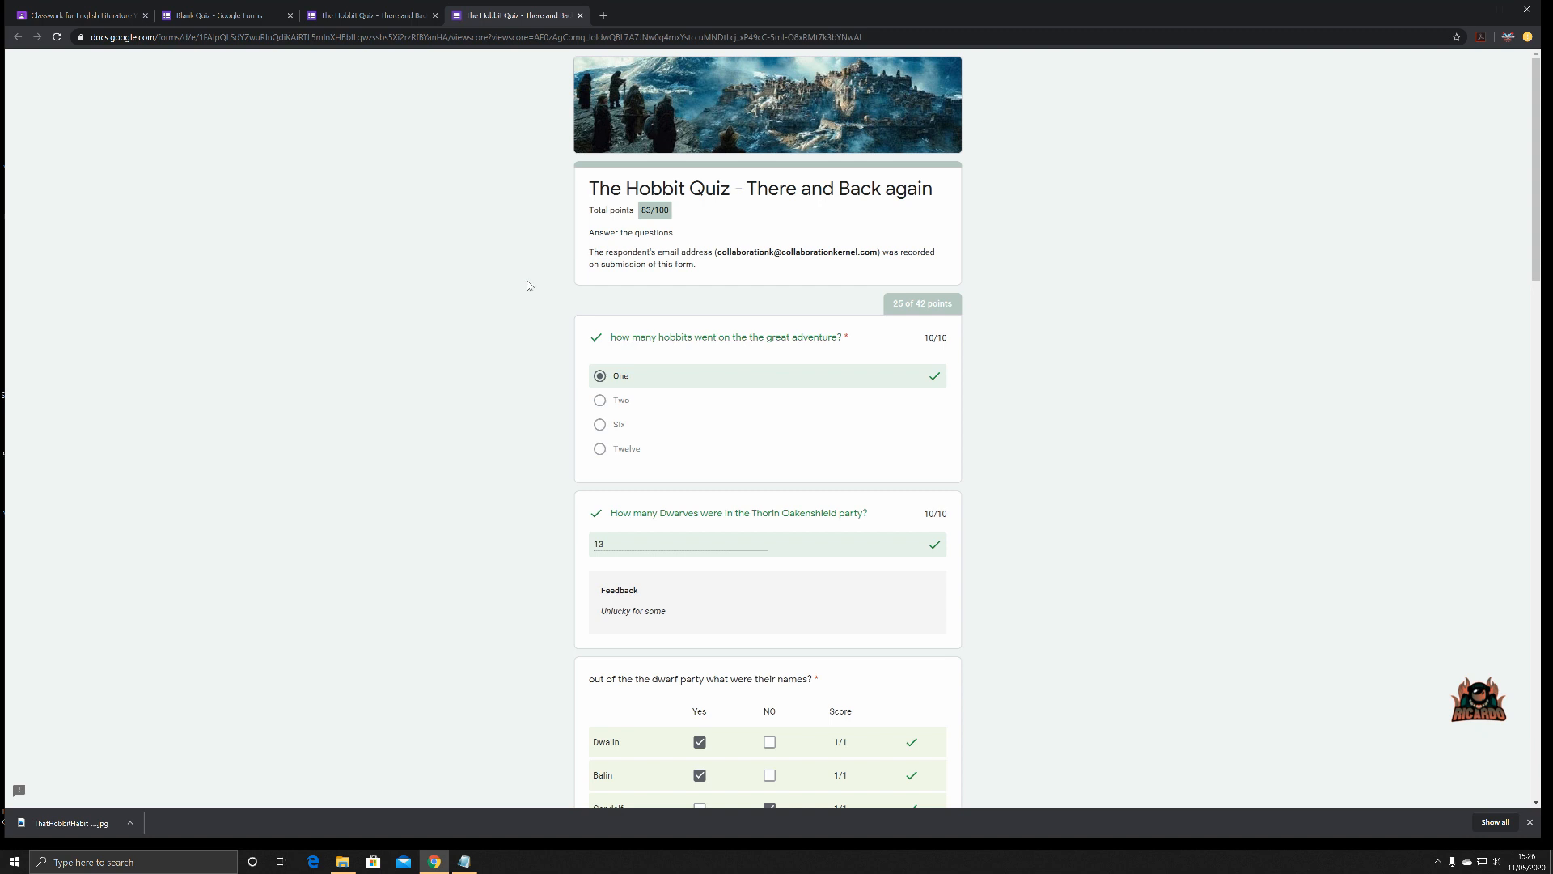
pyautogui.scroll(-6, 528, 285)
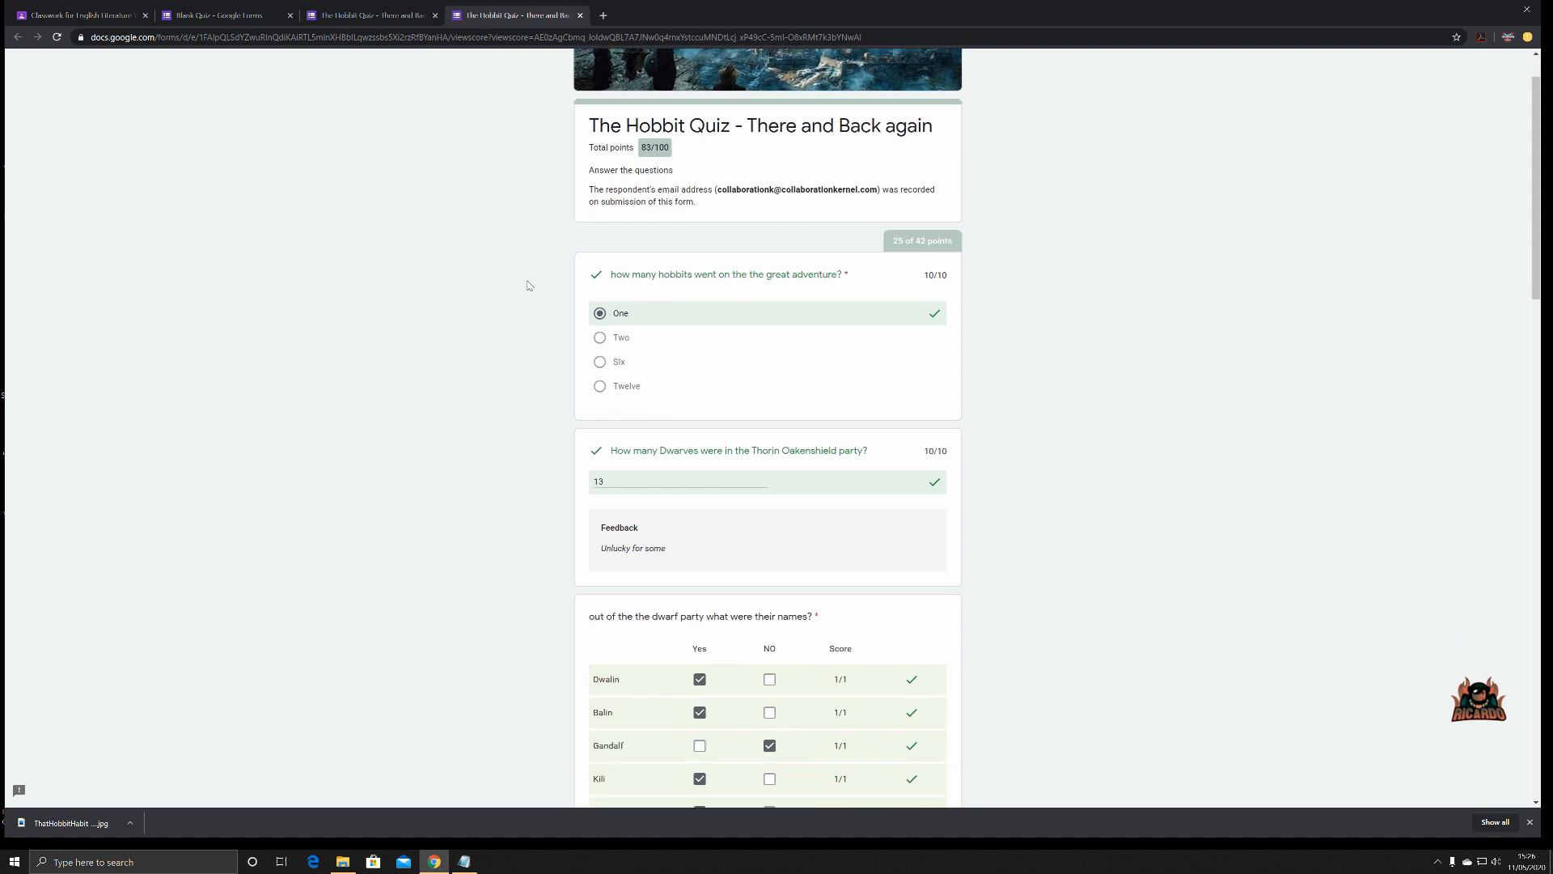
pyautogui.scroll(-3, 527, 285)
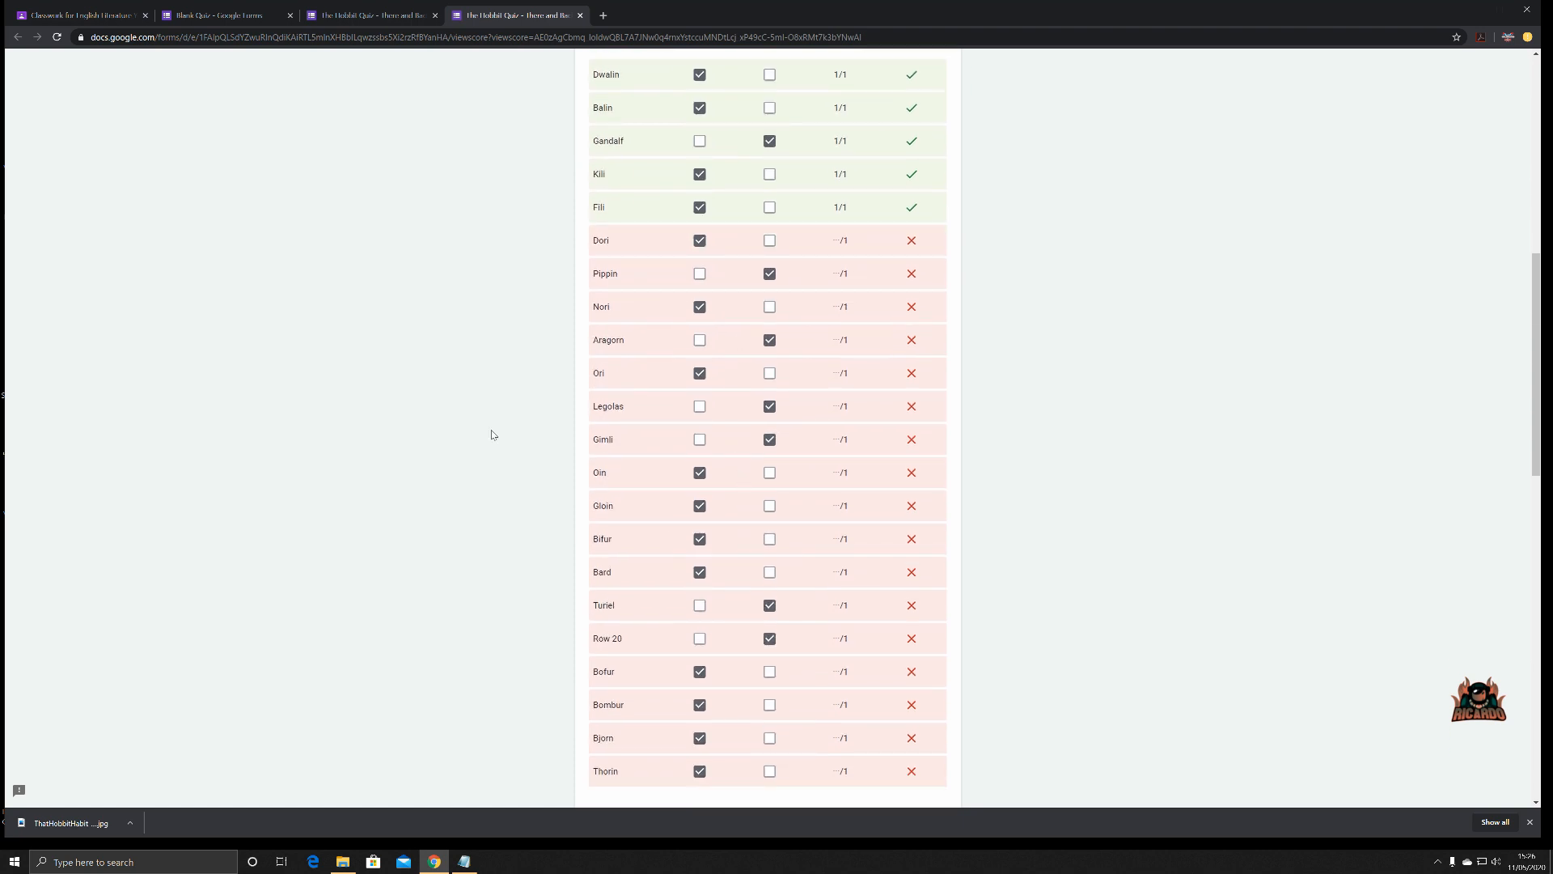
pyautogui.scroll(-8, 492, 426)
pyautogui.scroll(-6, 492, 430)
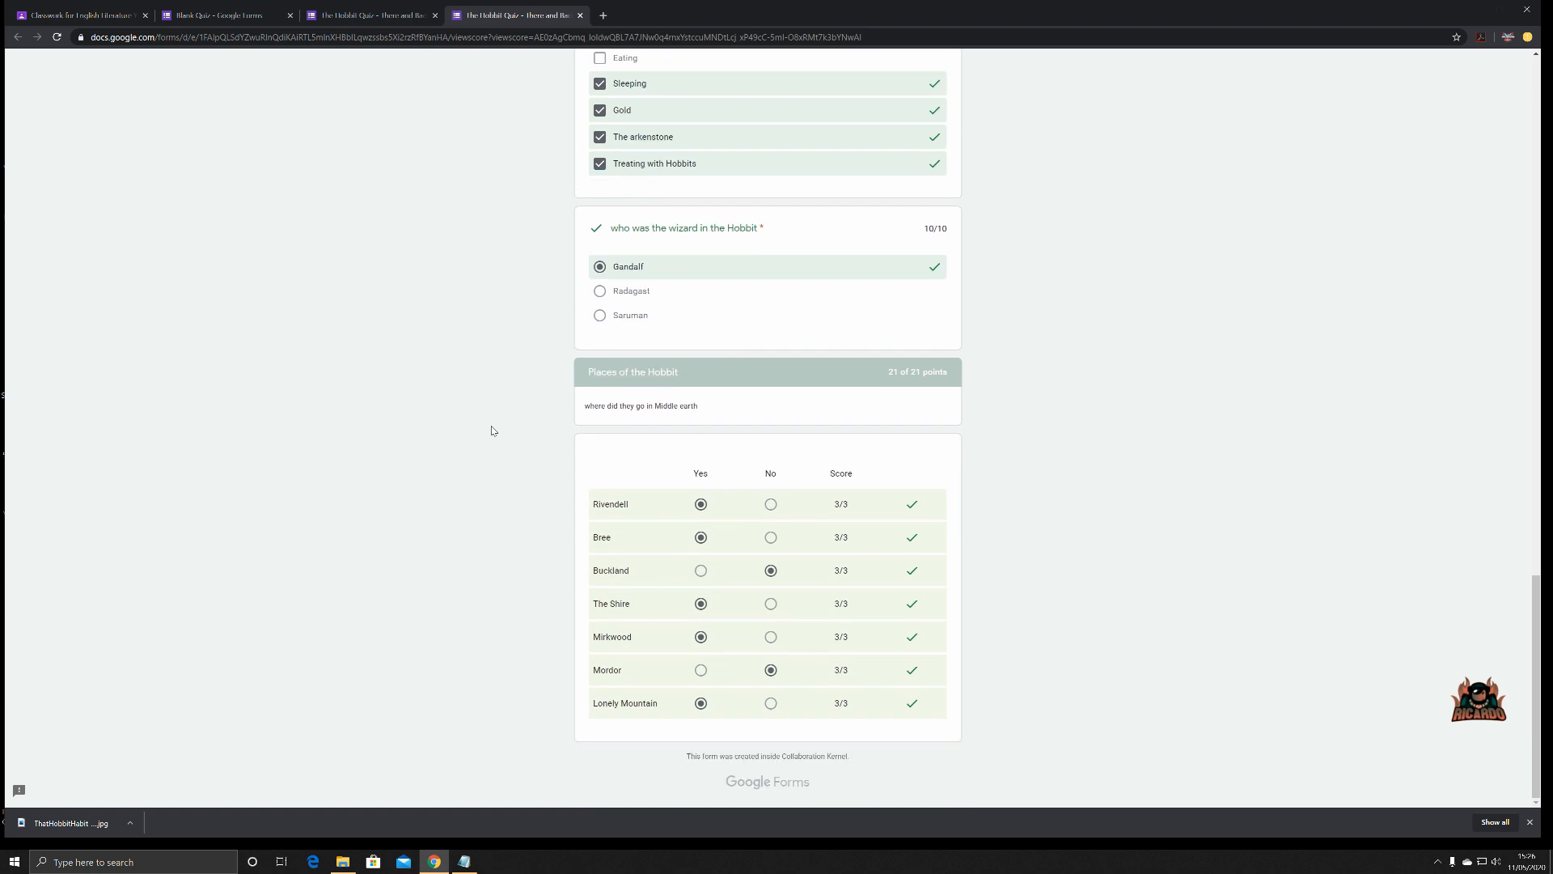
pyautogui.scroll(13, 492, 429)
pyautogui.scroll(9, 491, 430)
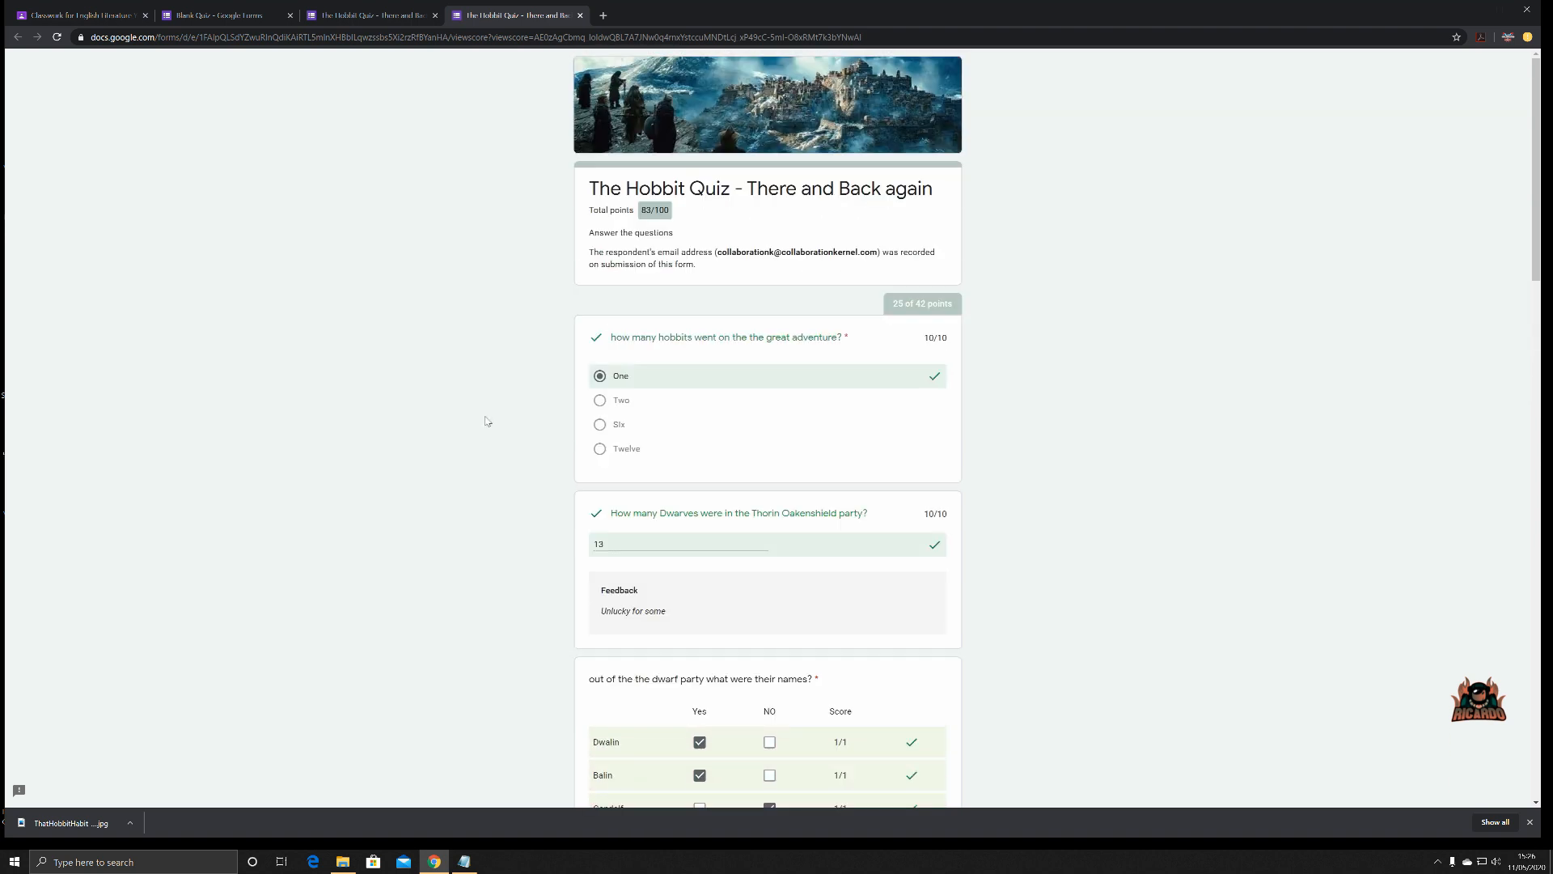
pyautogui.click(580, 16)
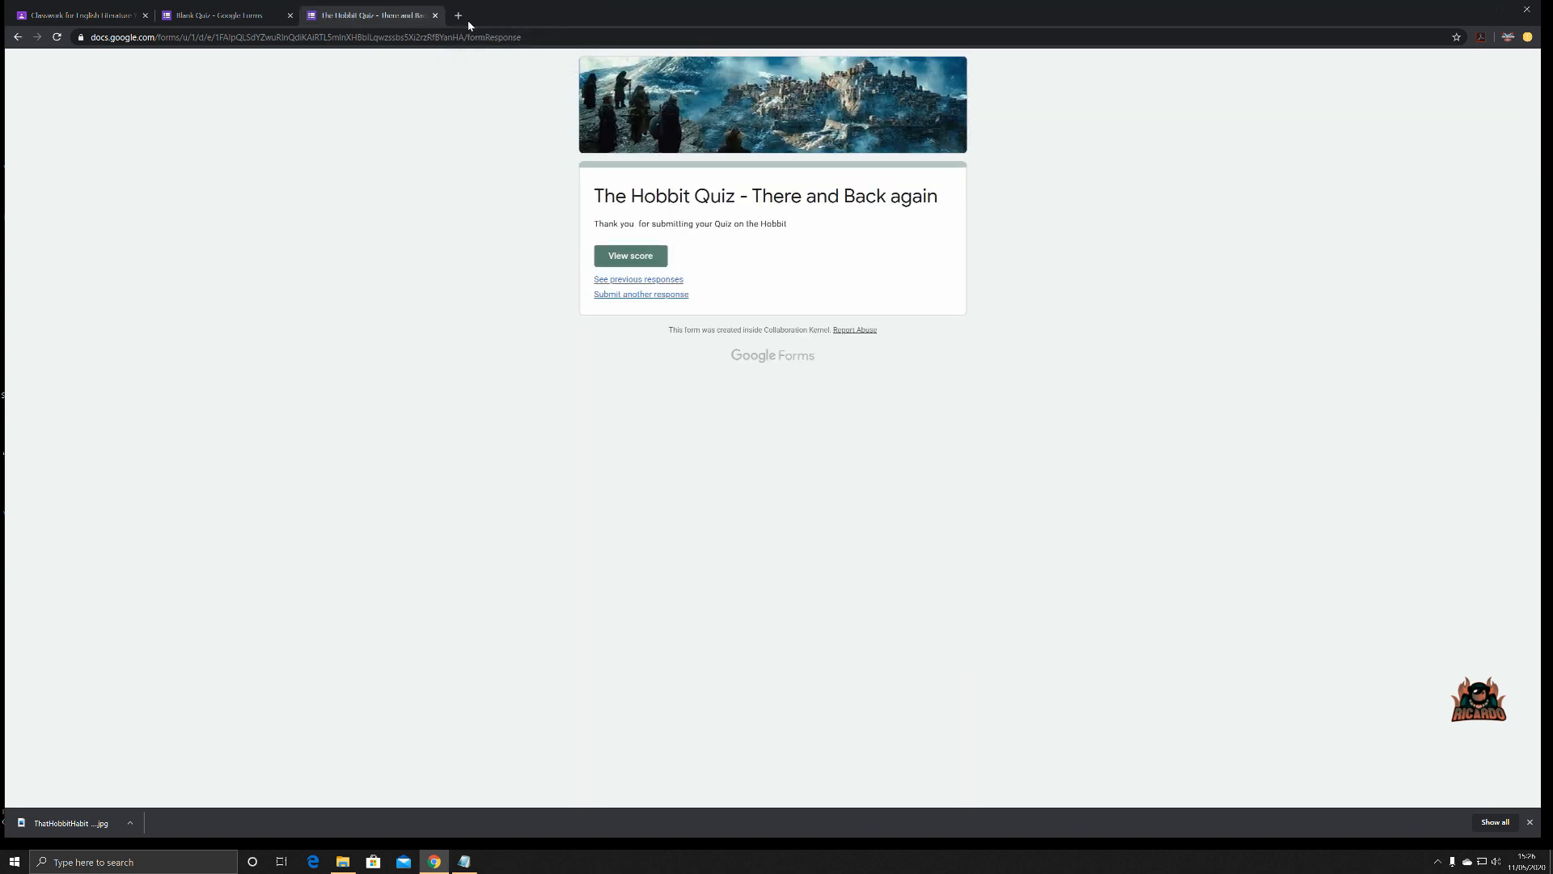
# Return to the Blank Quiz editor and save the form settings with responses limited to one per respondent
pyautogui.click(253, 18)
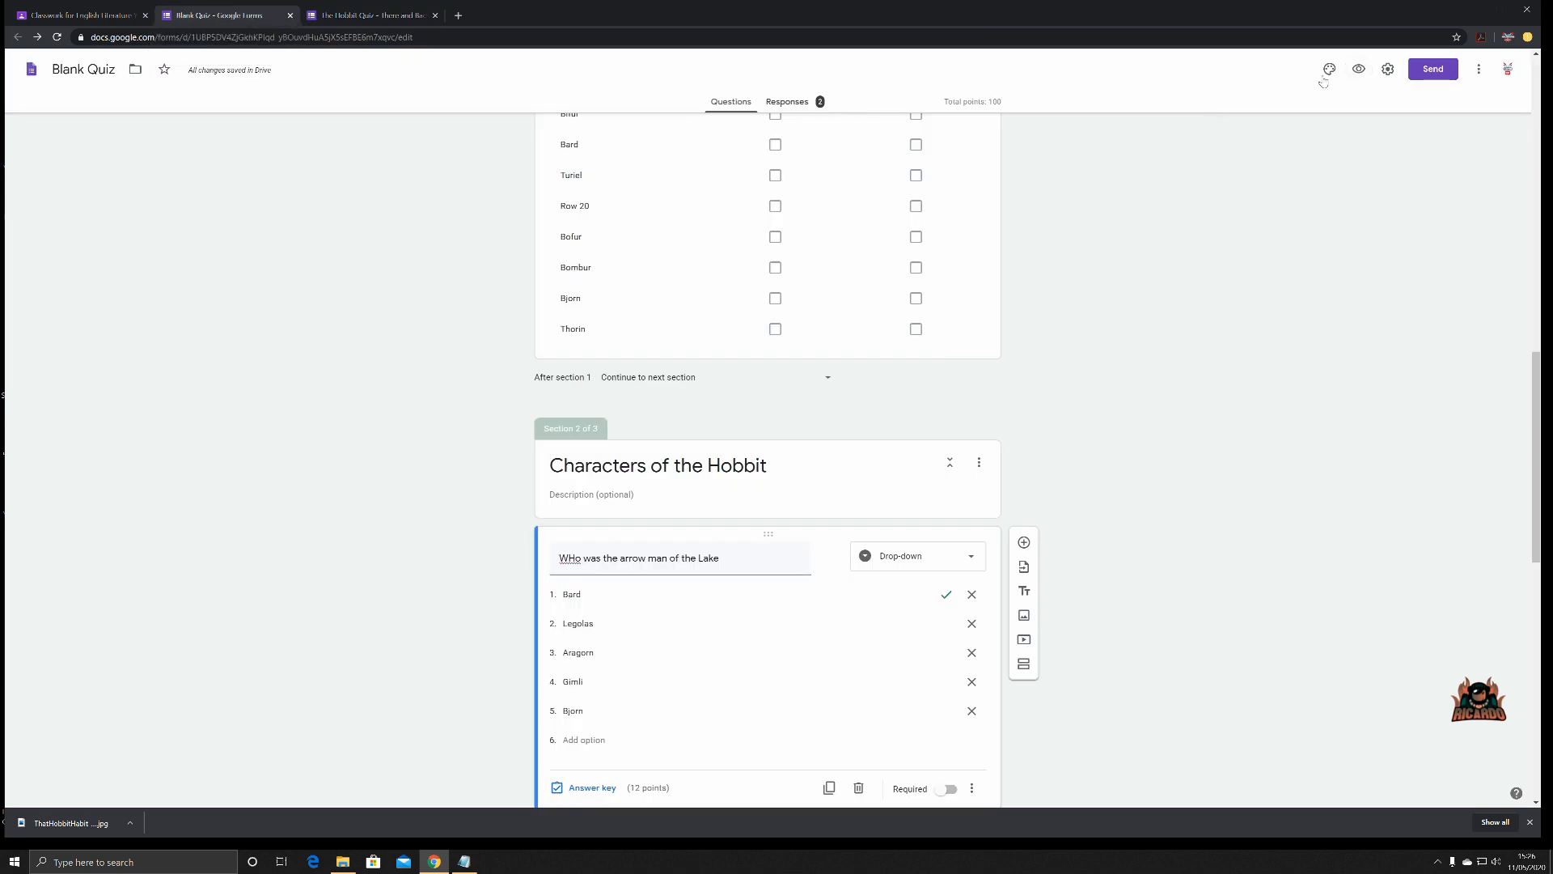
pyautogui.click(1389, 70)
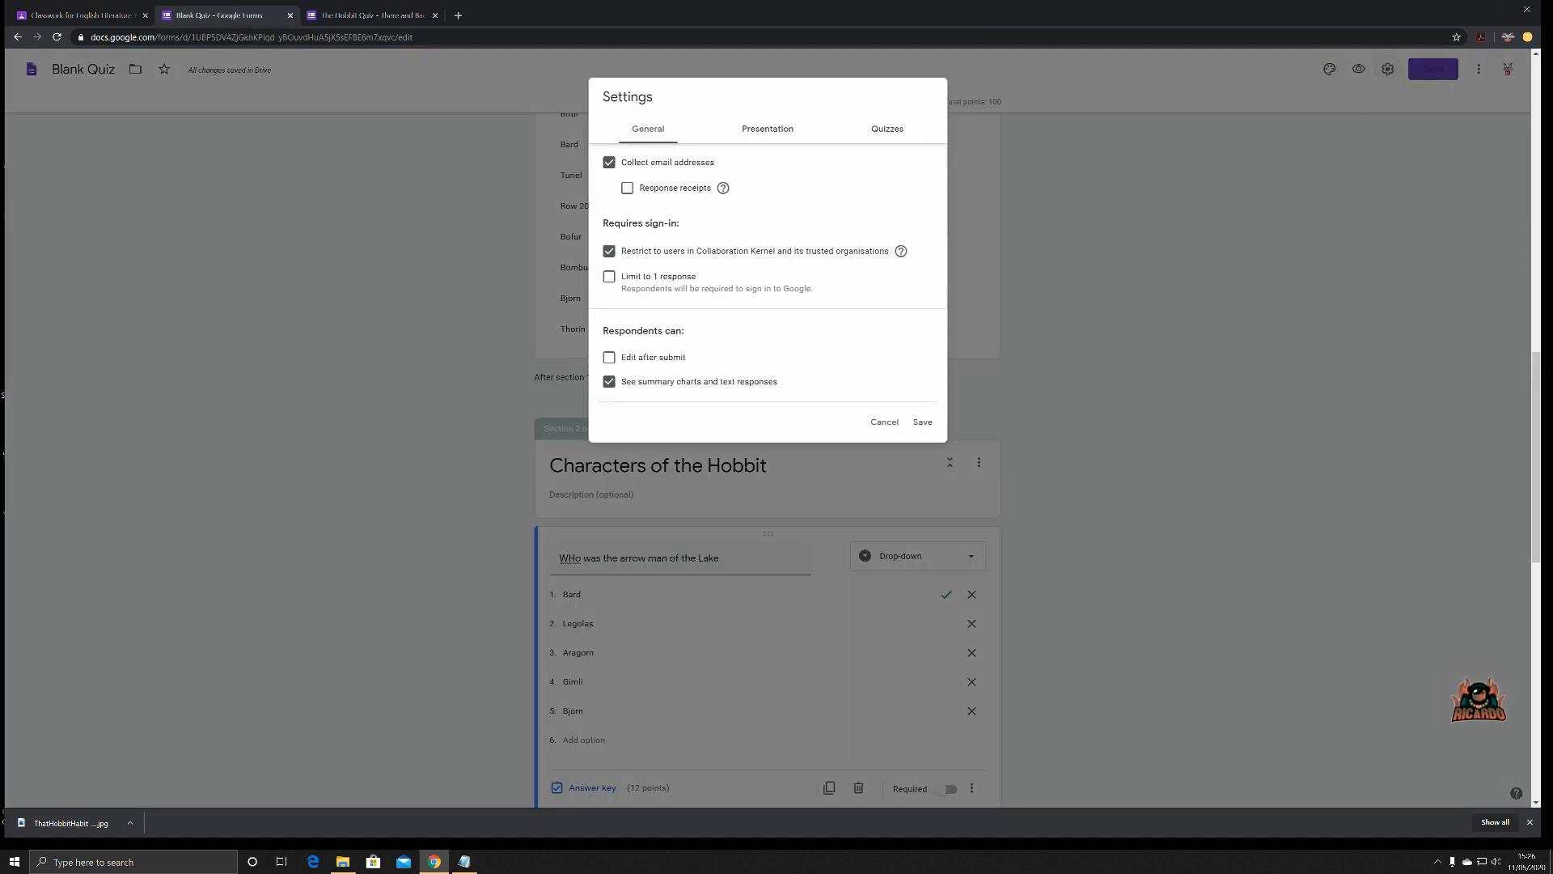
pyautogui.click(609, 275)
pyautogui.click(922, 422)
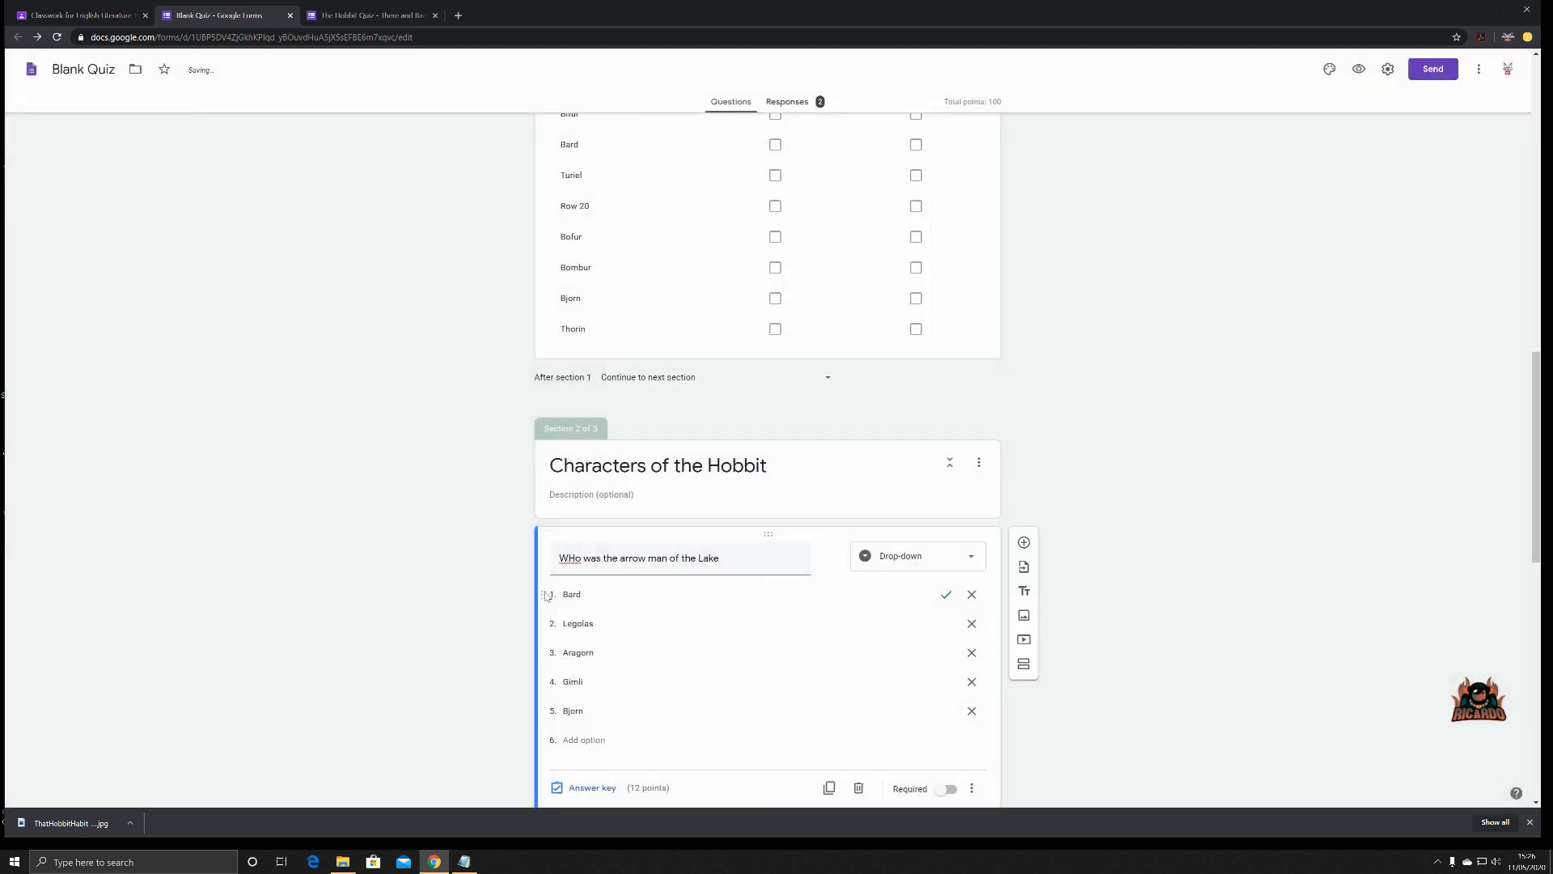
# Correct the capitalisation of the arrow man question so that it reads "Who was the arrow man of the Lake"
pyautogui.click(573, 560)
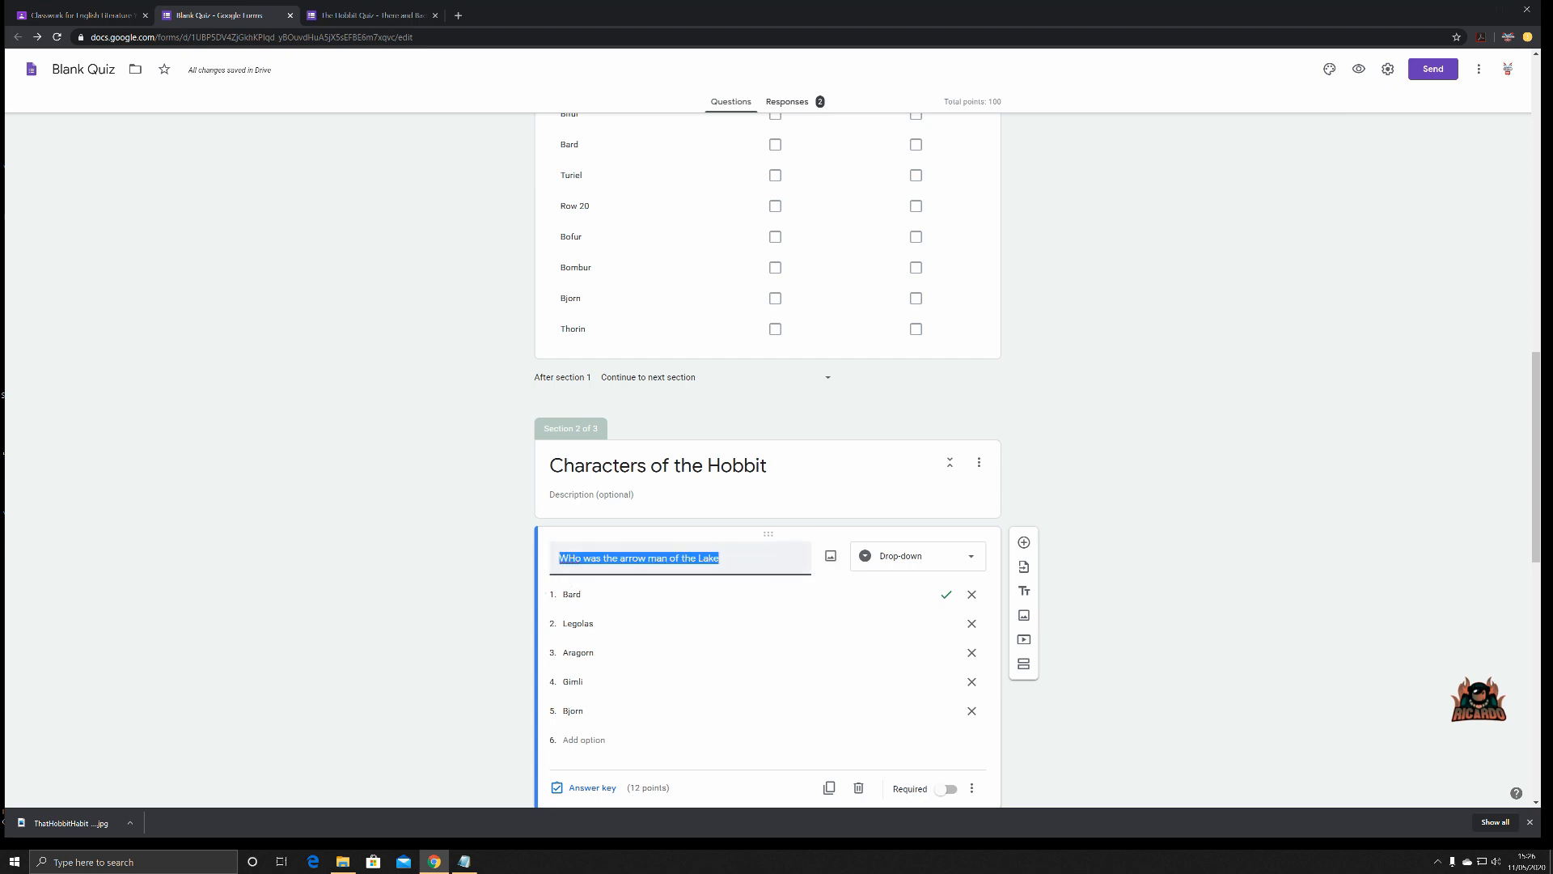
pyautogui.click(574, 559)
pyautogui.press('BackSpace')
pyautogui.write('h')
pyautogui.click(1209, 476)
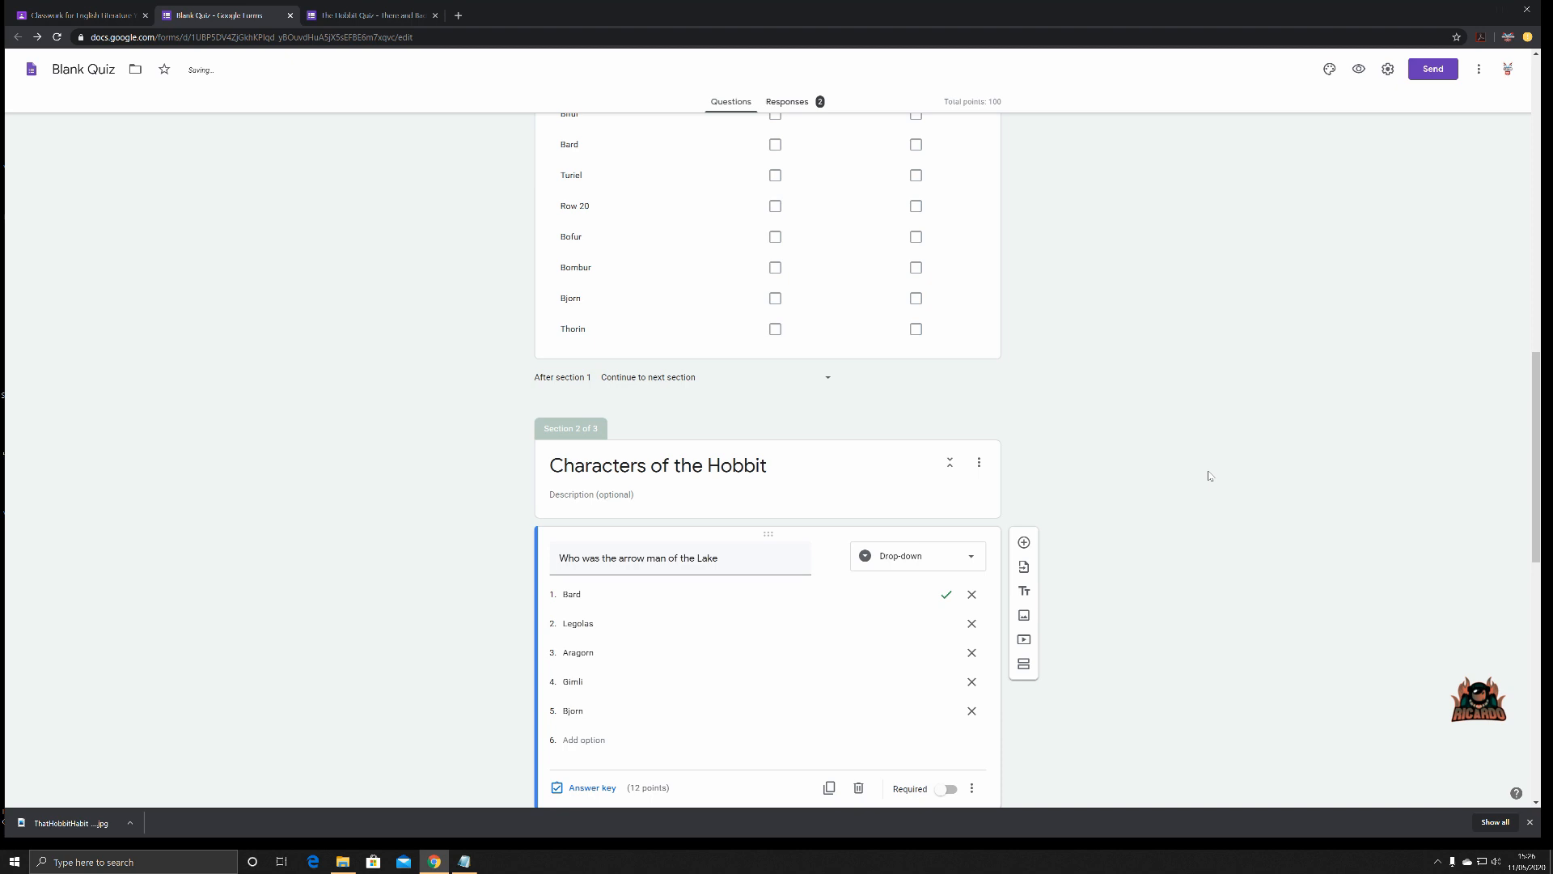